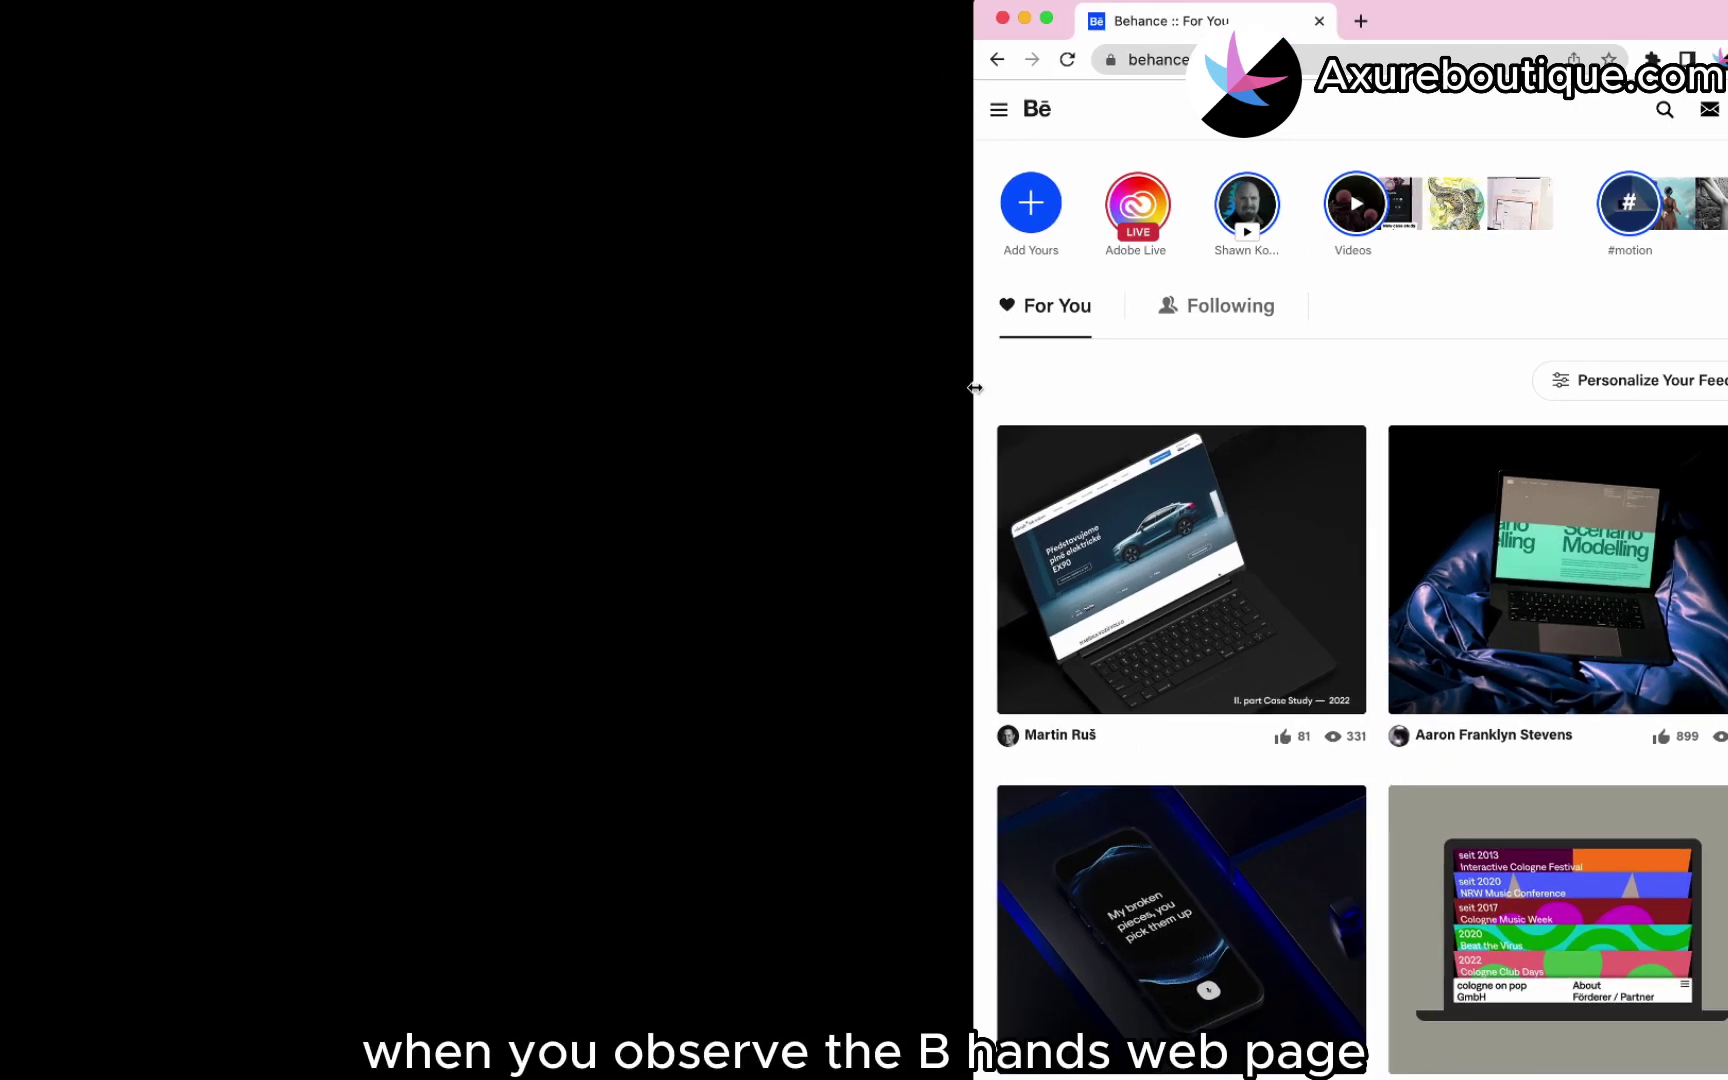
Resize the Behance browser window horizontally to examine how the page layout adapts to different widths.
mouse_move(973, 386)
mouse_down()
mouse_move(0, 424)
mouse_move(467, 359)
mouse_move(975, 360)
mouse_up()
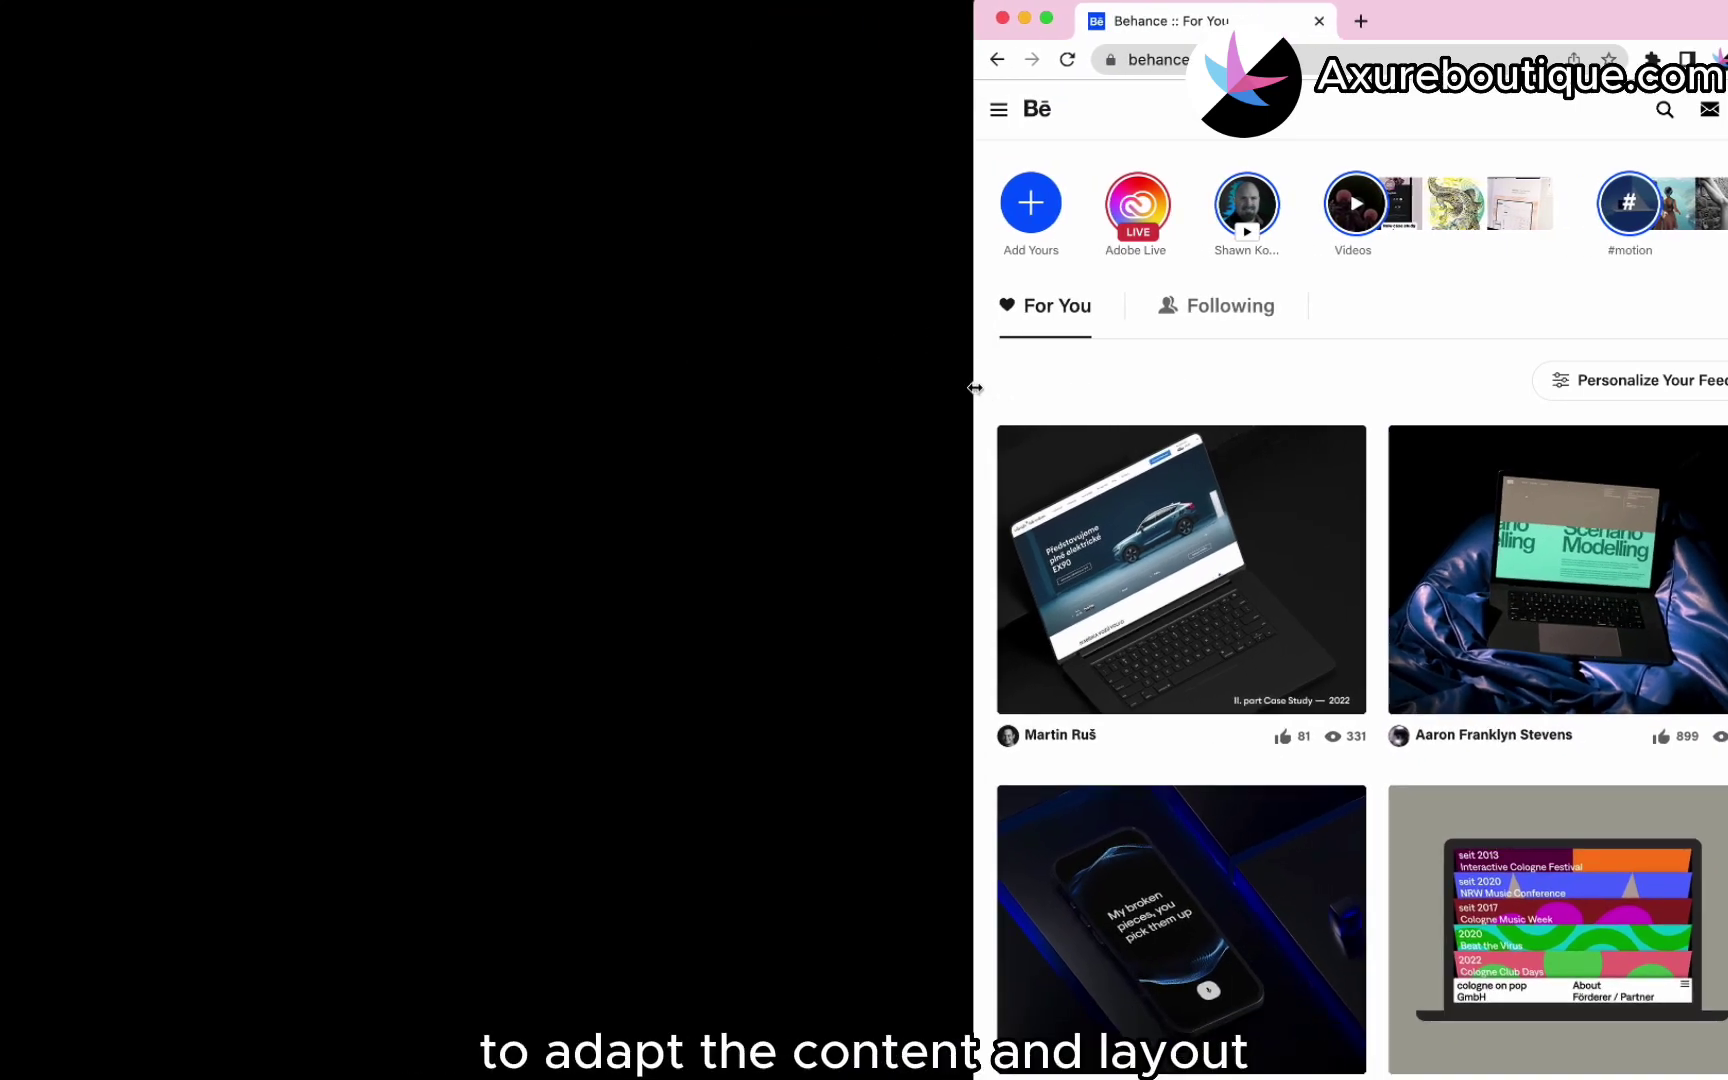
mouse_move(974, 387)
mouse_down()
mouse_move(2, 418)
mouse_move(138, 416)
mouse_move(355, 370)
mouse_move(973, 356)
mouse_up()
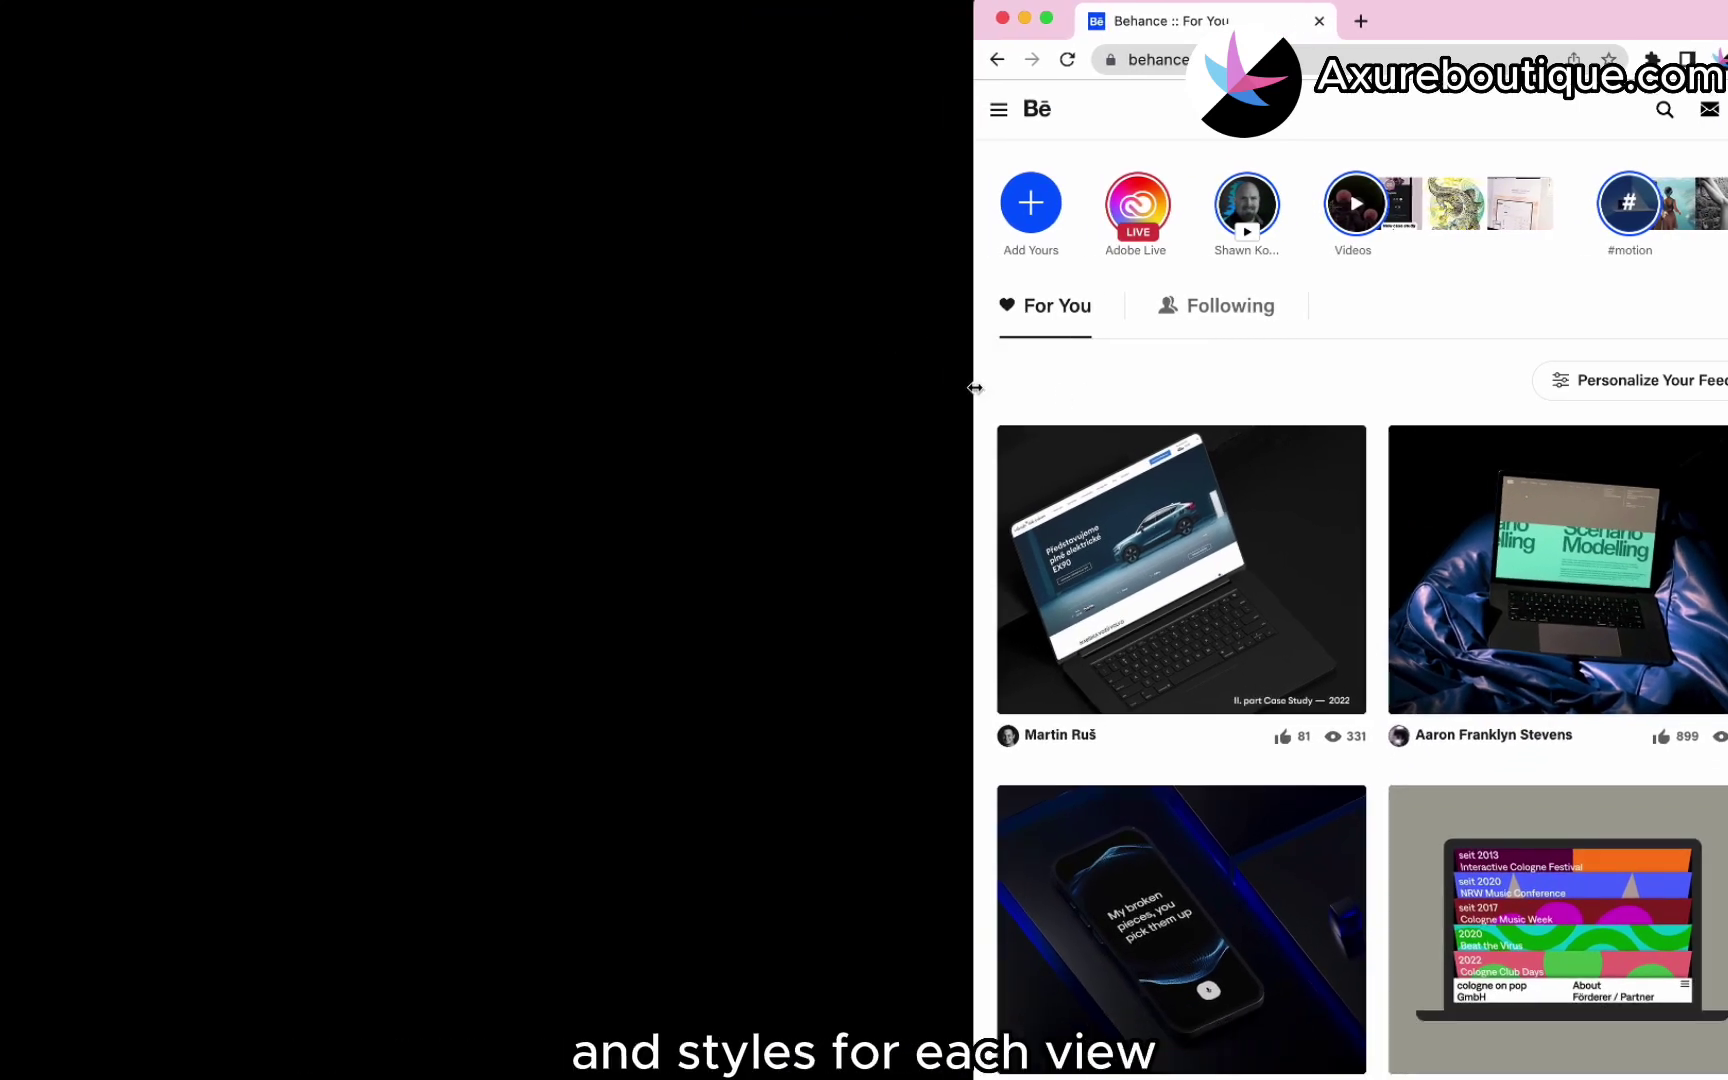
mouse_move(974, 387)
mouse_down()
mouse_move(2, 420)
mouse_move(571, 351)
mouse_move(973, 355)
mouse_up()
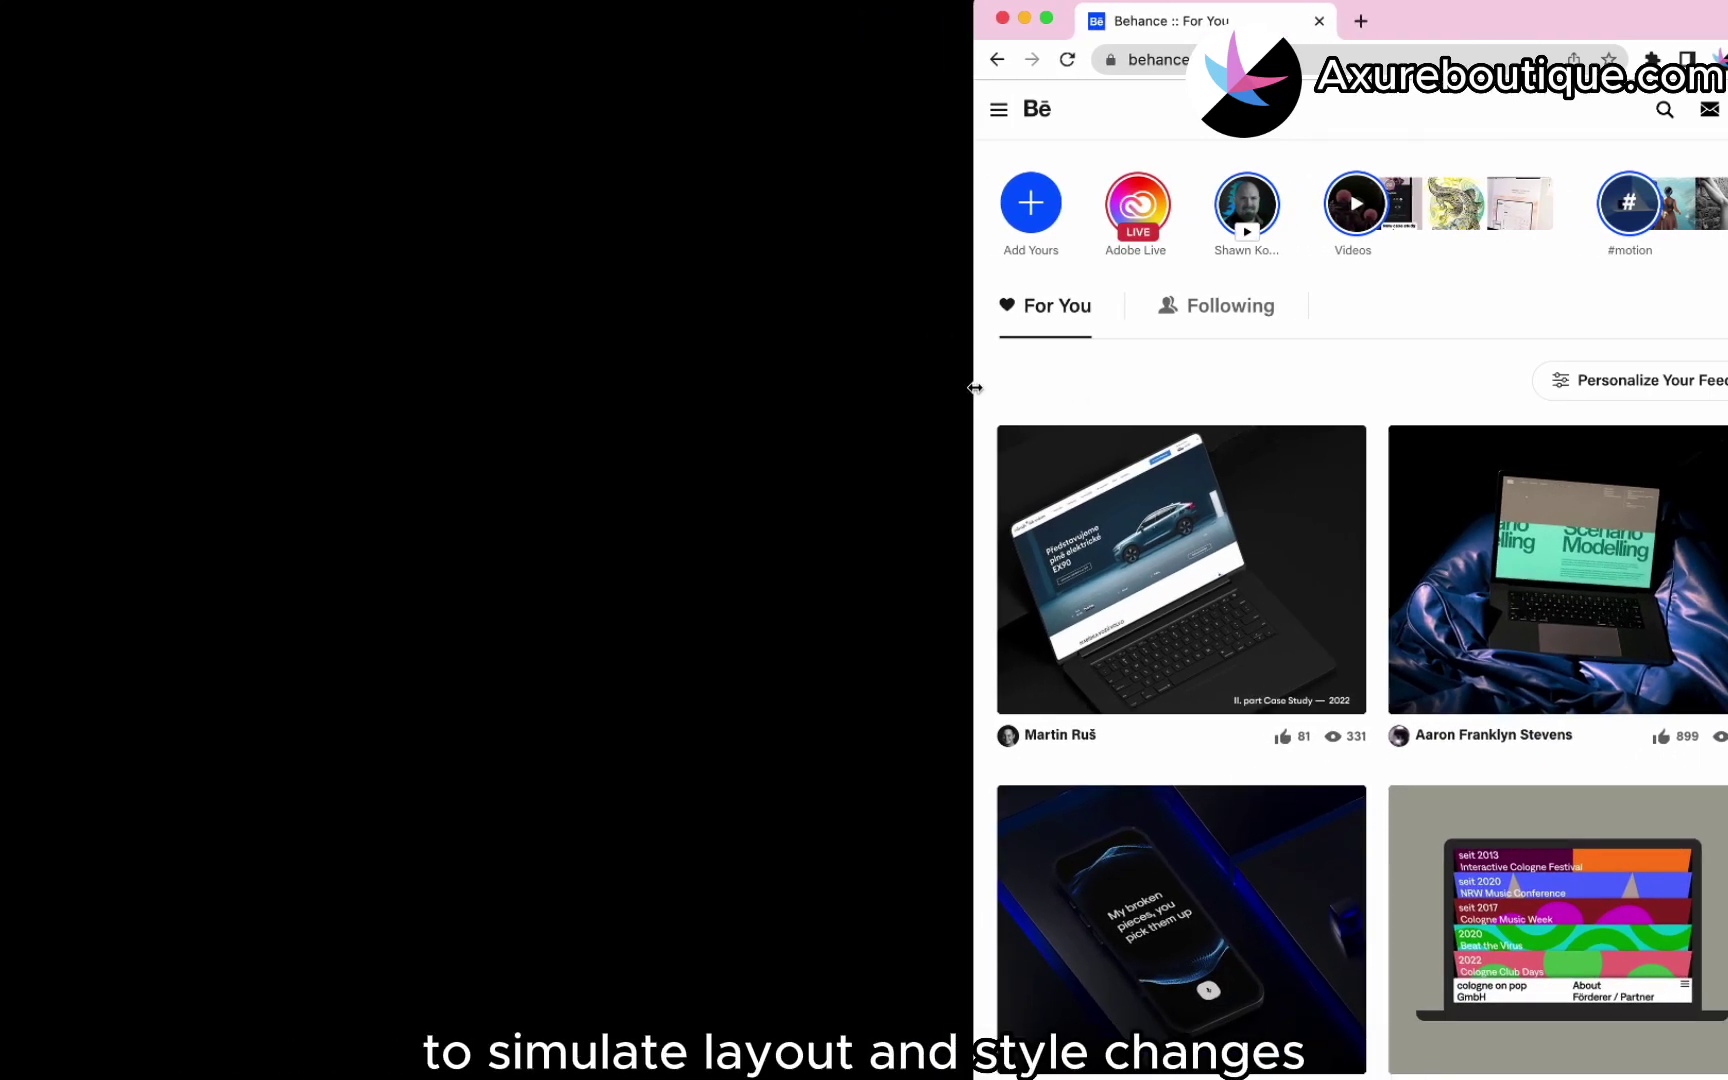
mouse_move(974, 387)
mouse_down()
mouse_move(4, 420)
mouse_move(555, 355)
mouse_move(980, 356)
mouse_up()
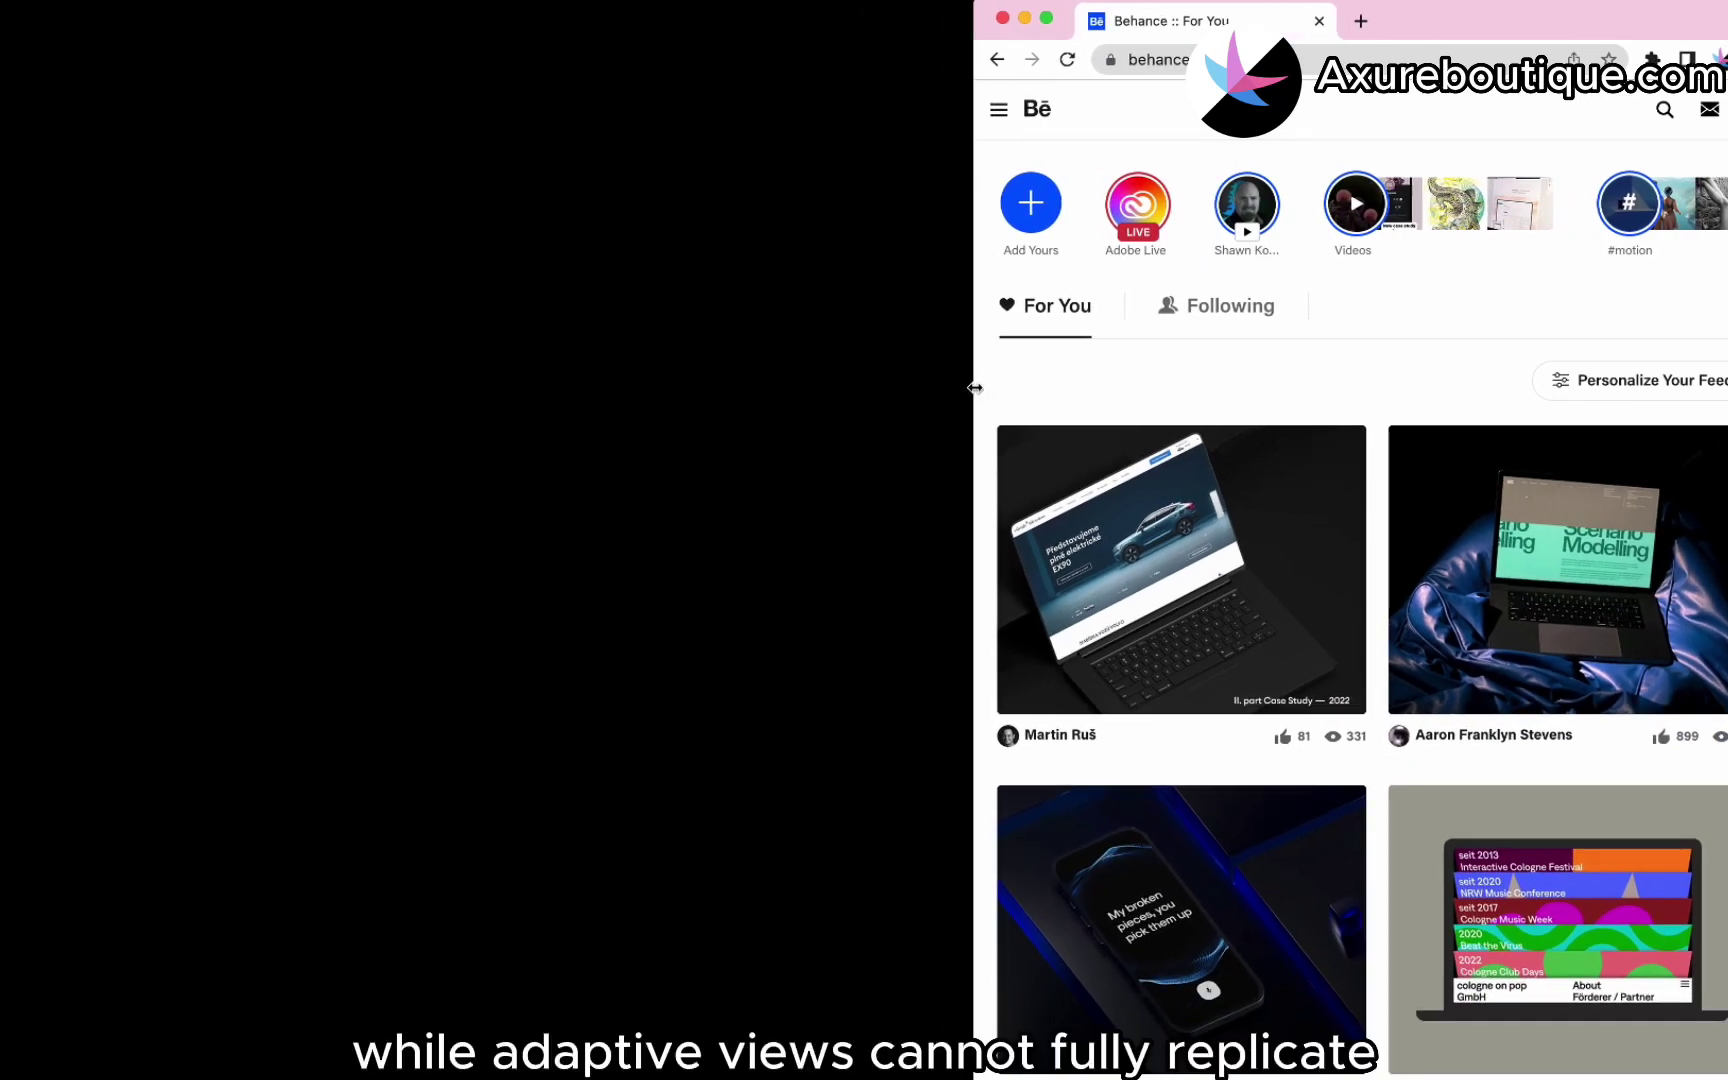
drag(974, 387, 851, 357)
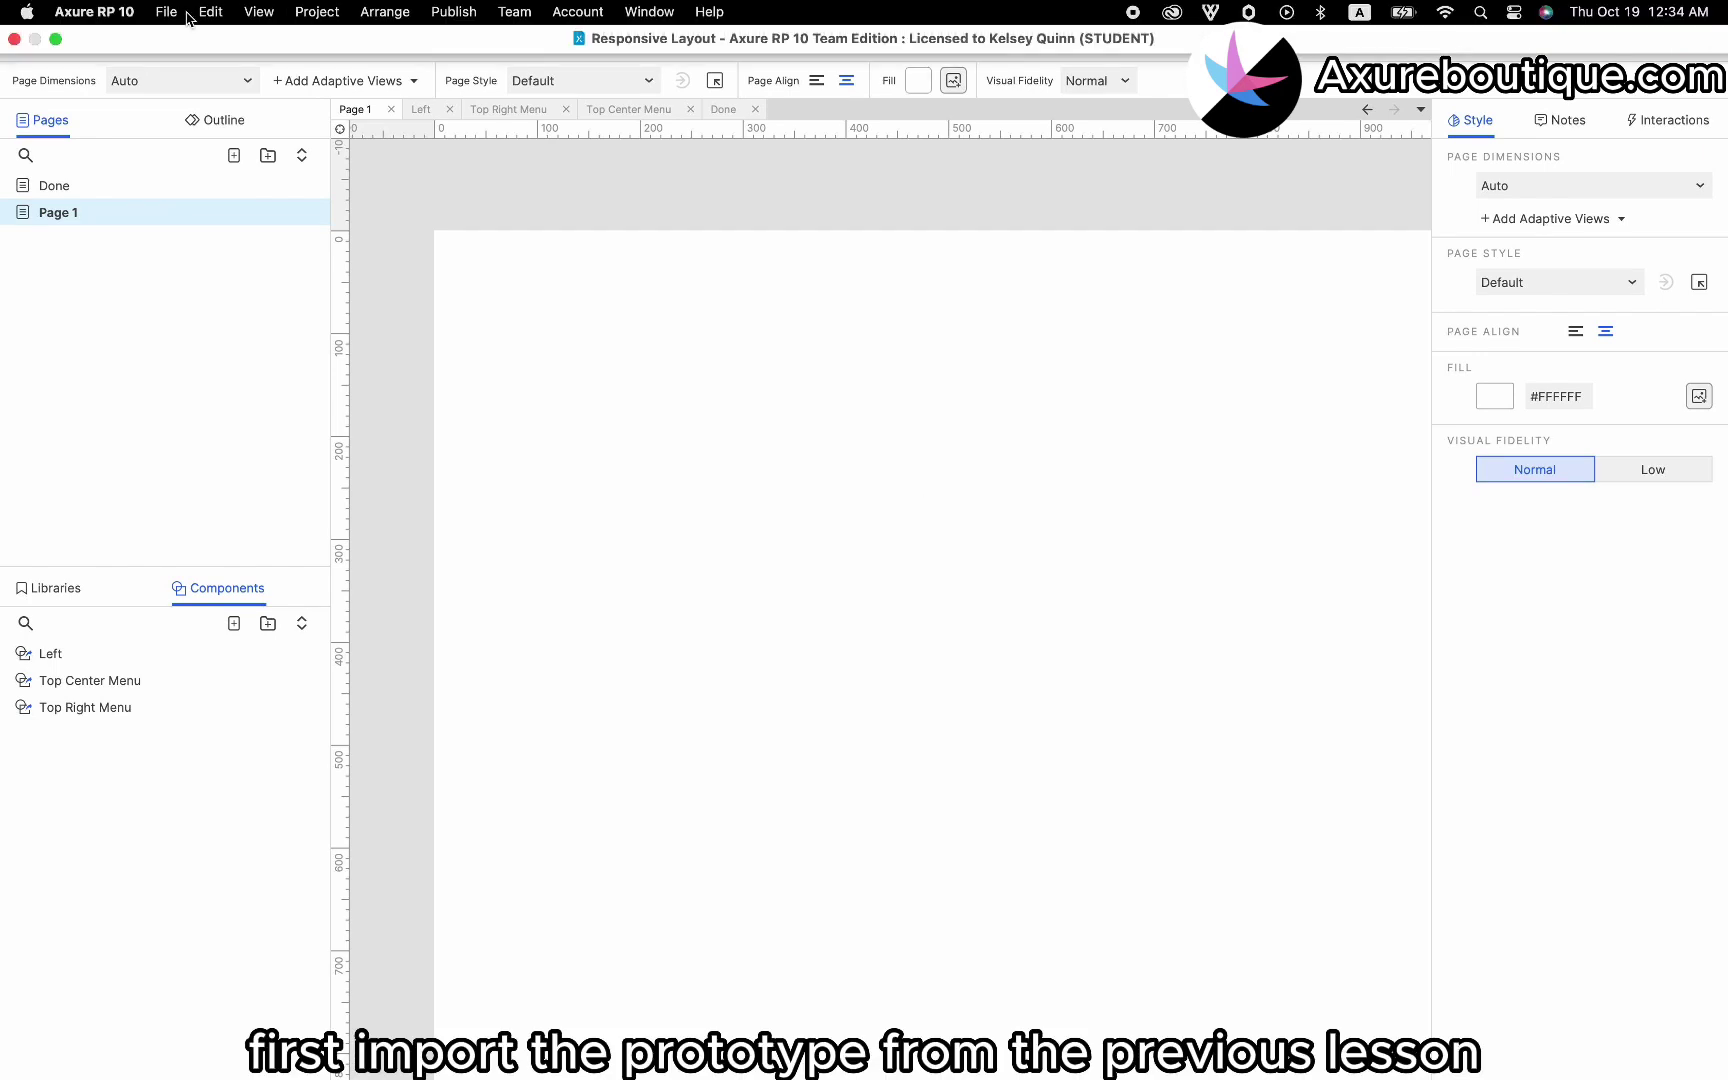
Import only the Grid Layout page from Grid Layout.rp, adding it to the project and skipping the remaining import options.
click(168, 11)
click(214, 220)
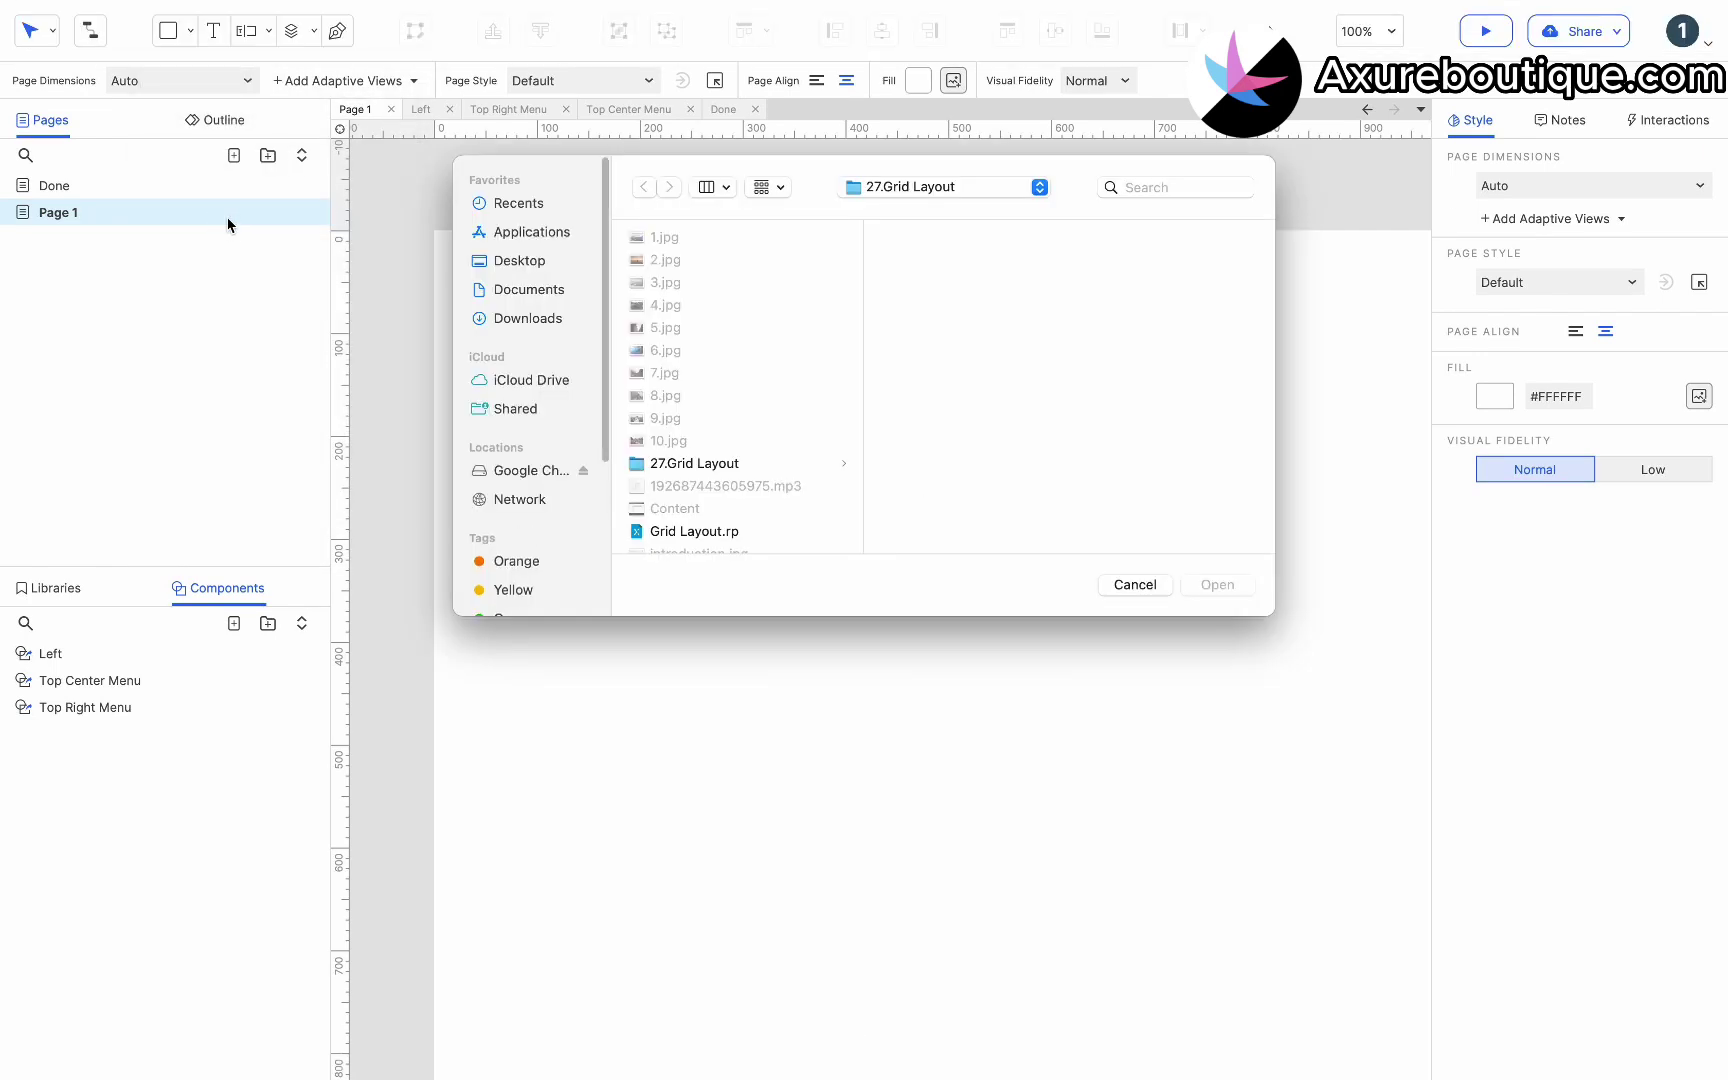
double_click(702, 531)
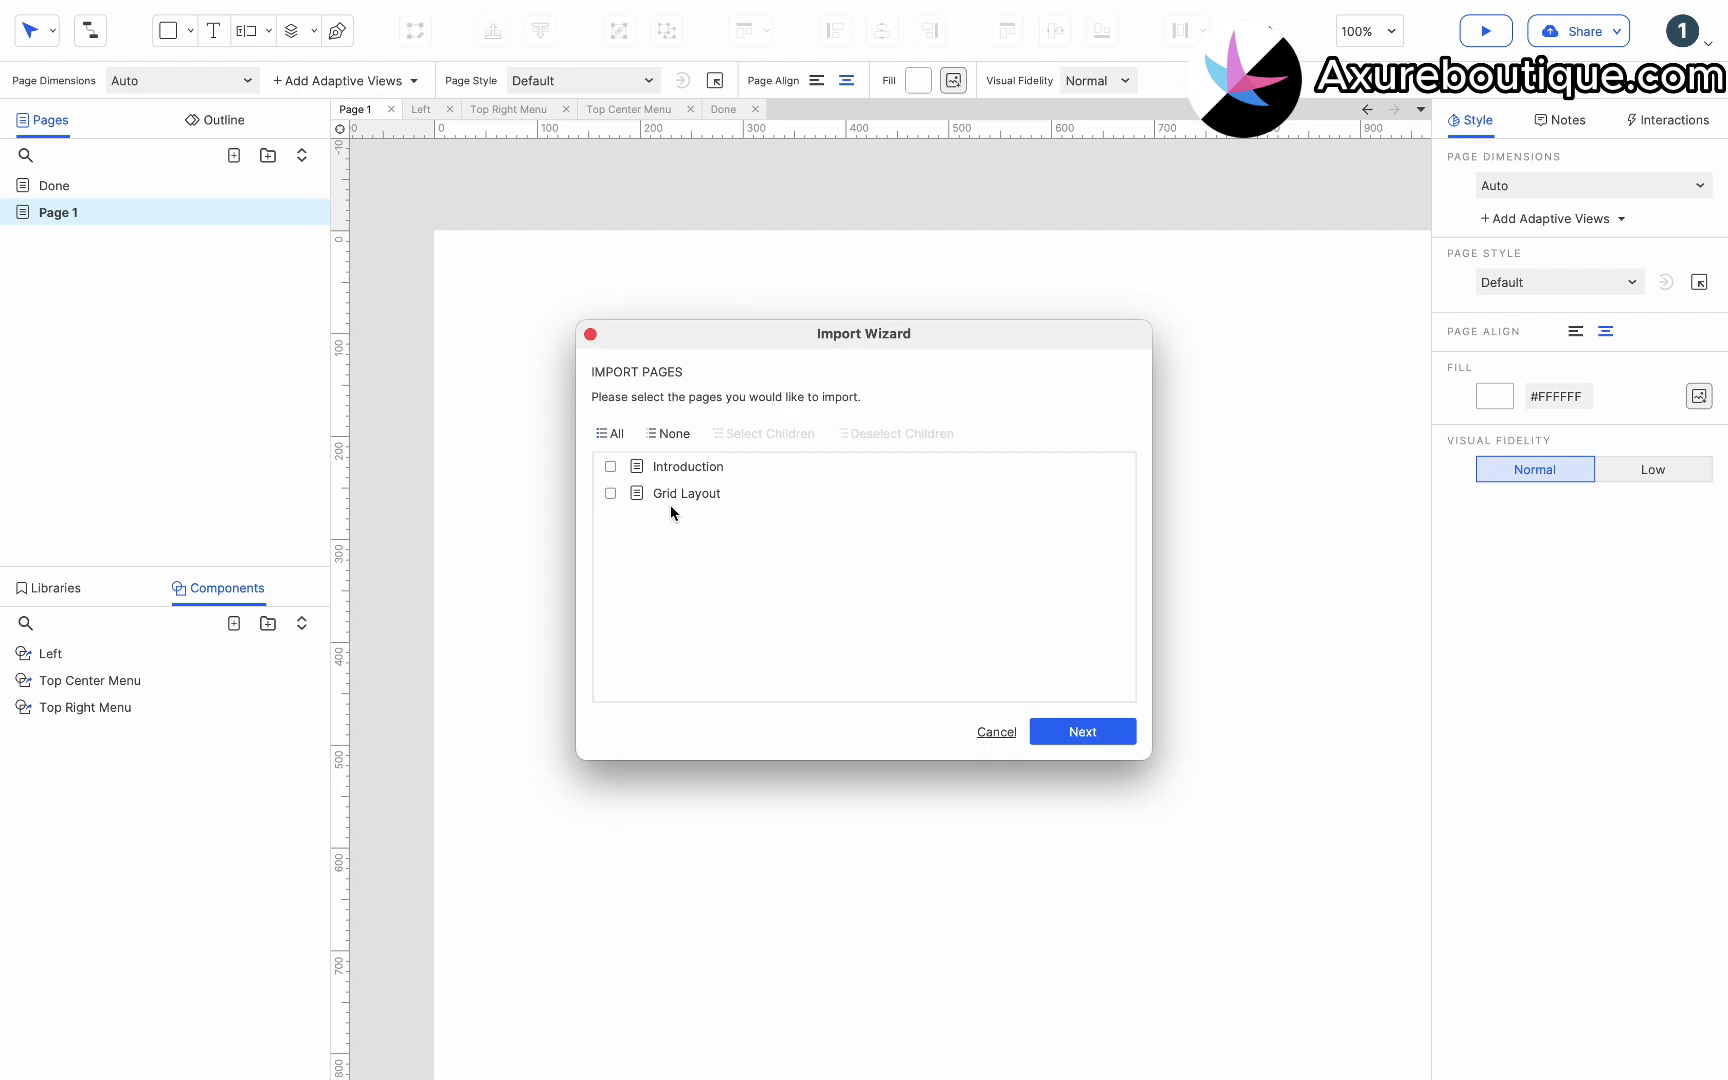
click(1075, 738)
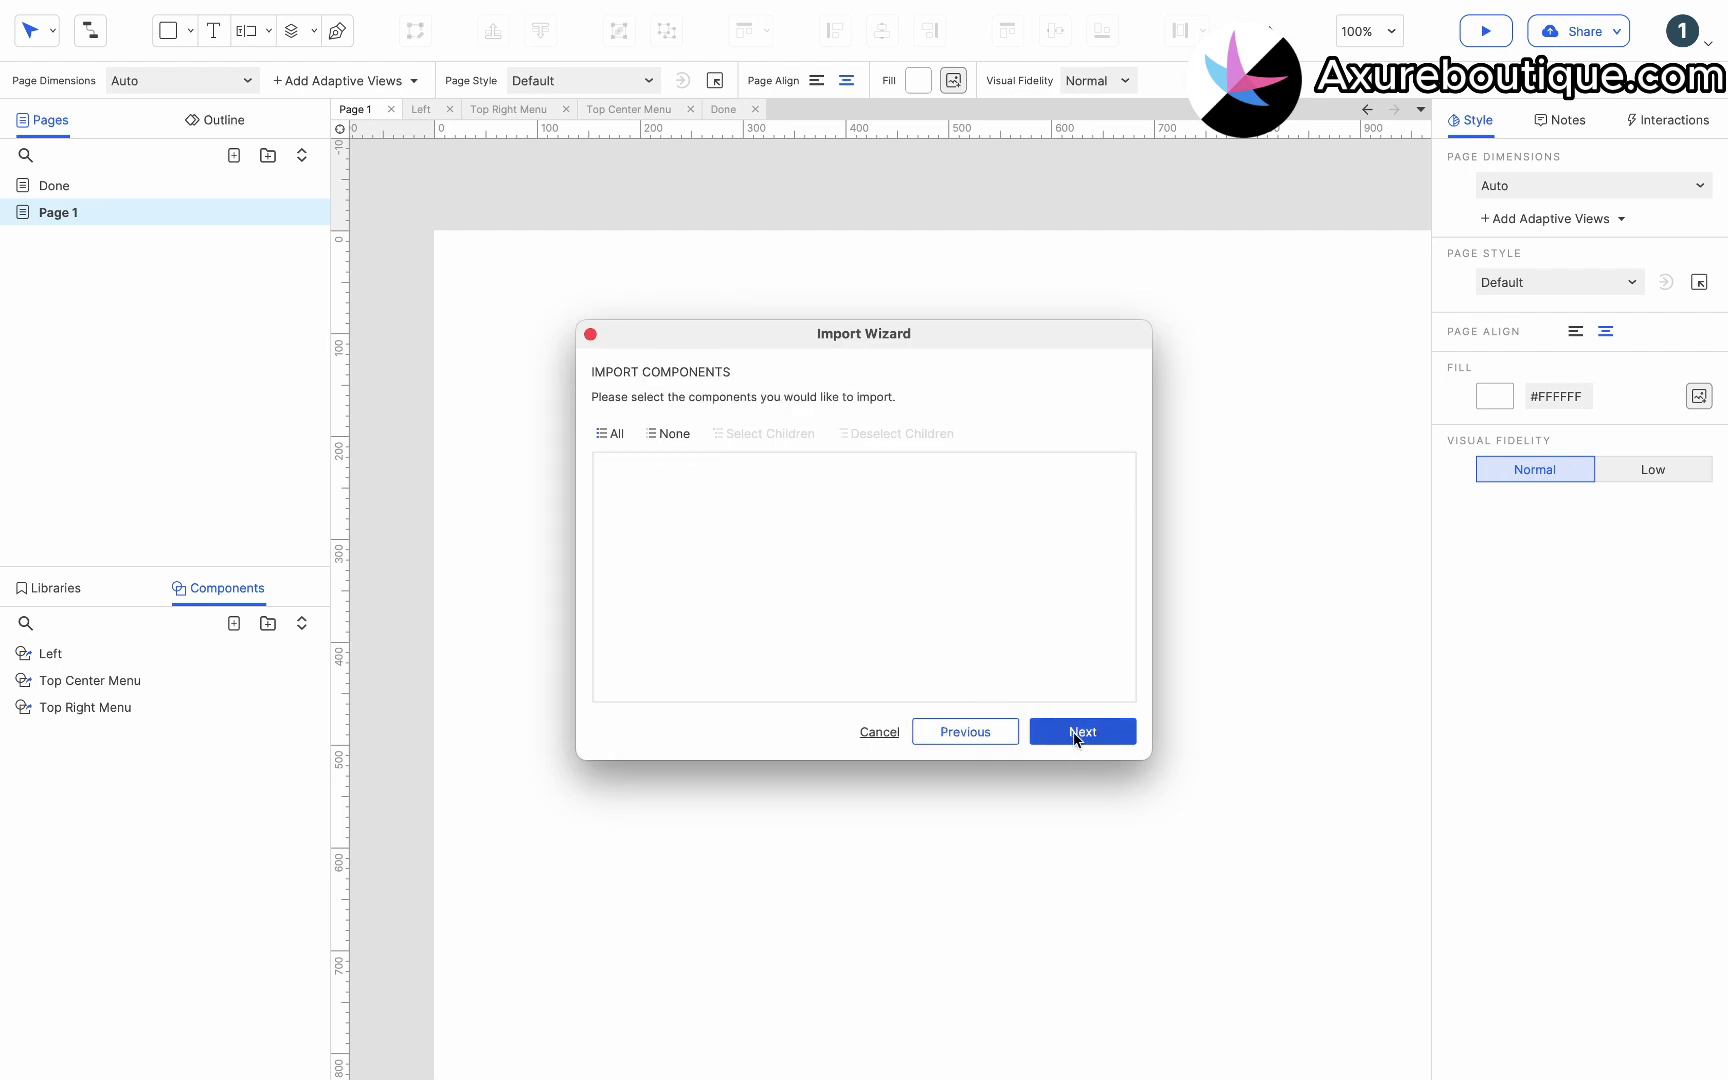
click(1077, 738)
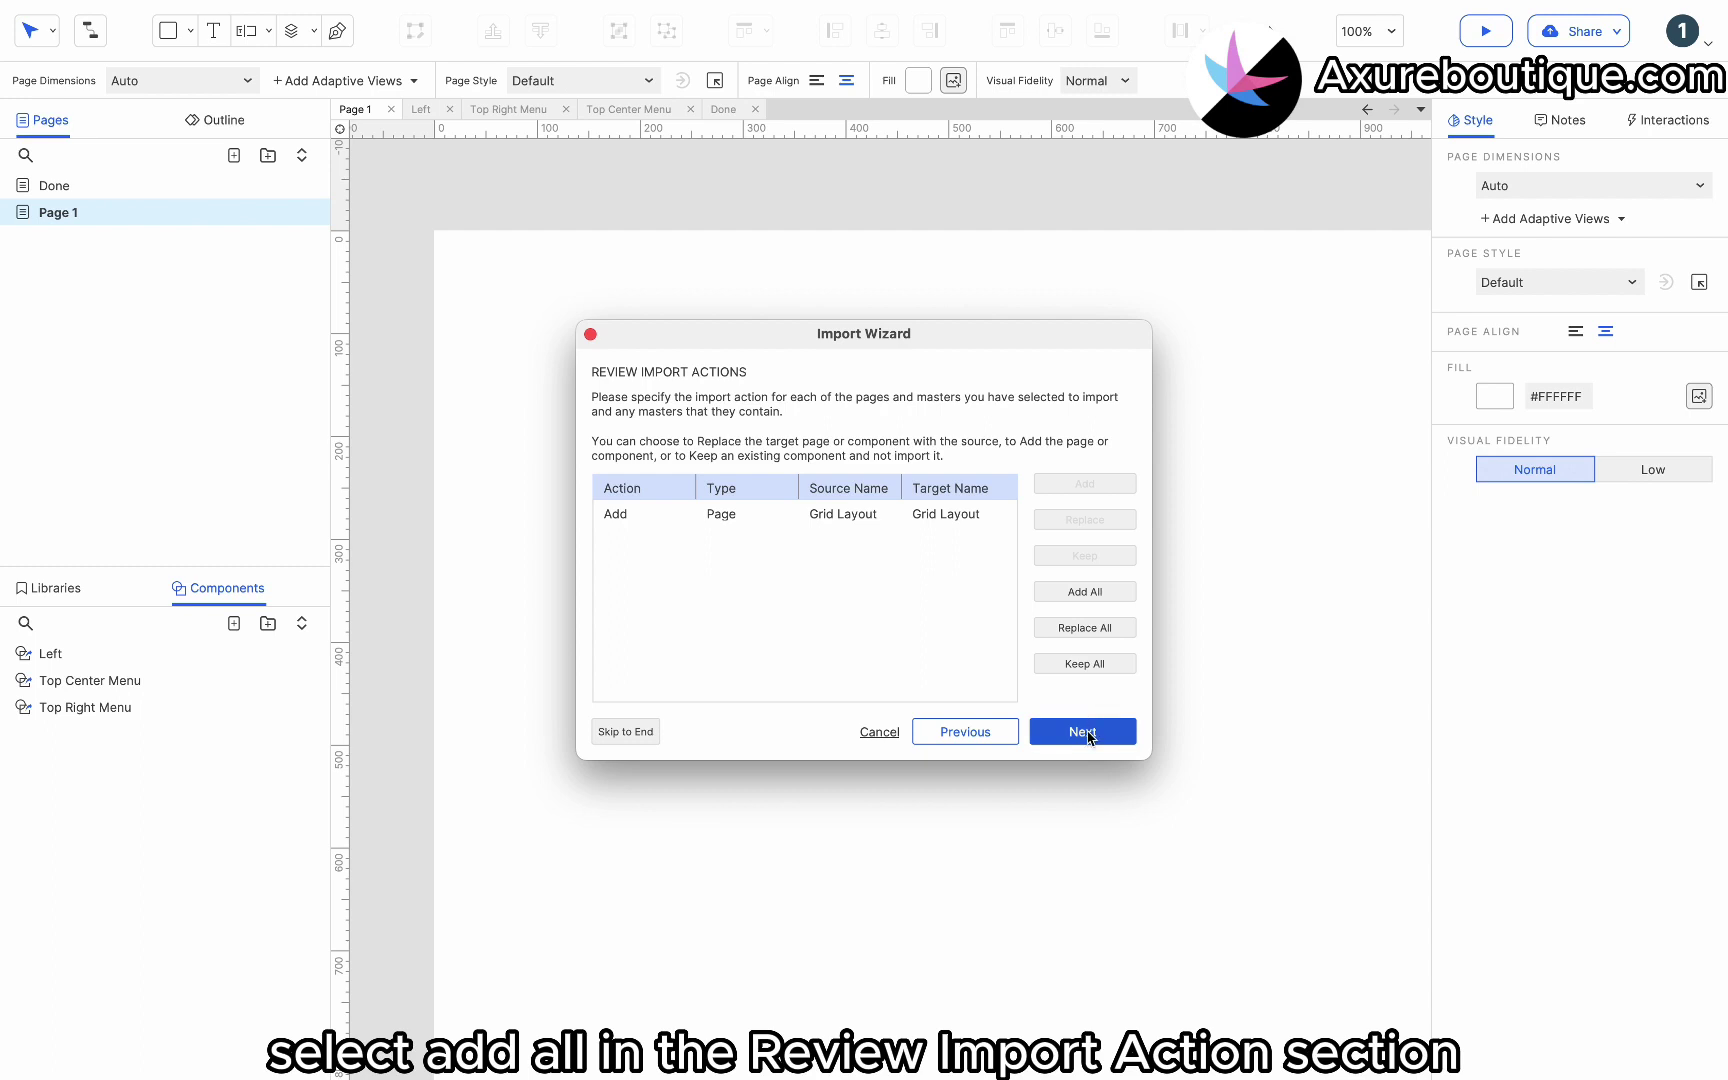
click(634, 735)
click(1095, 738)
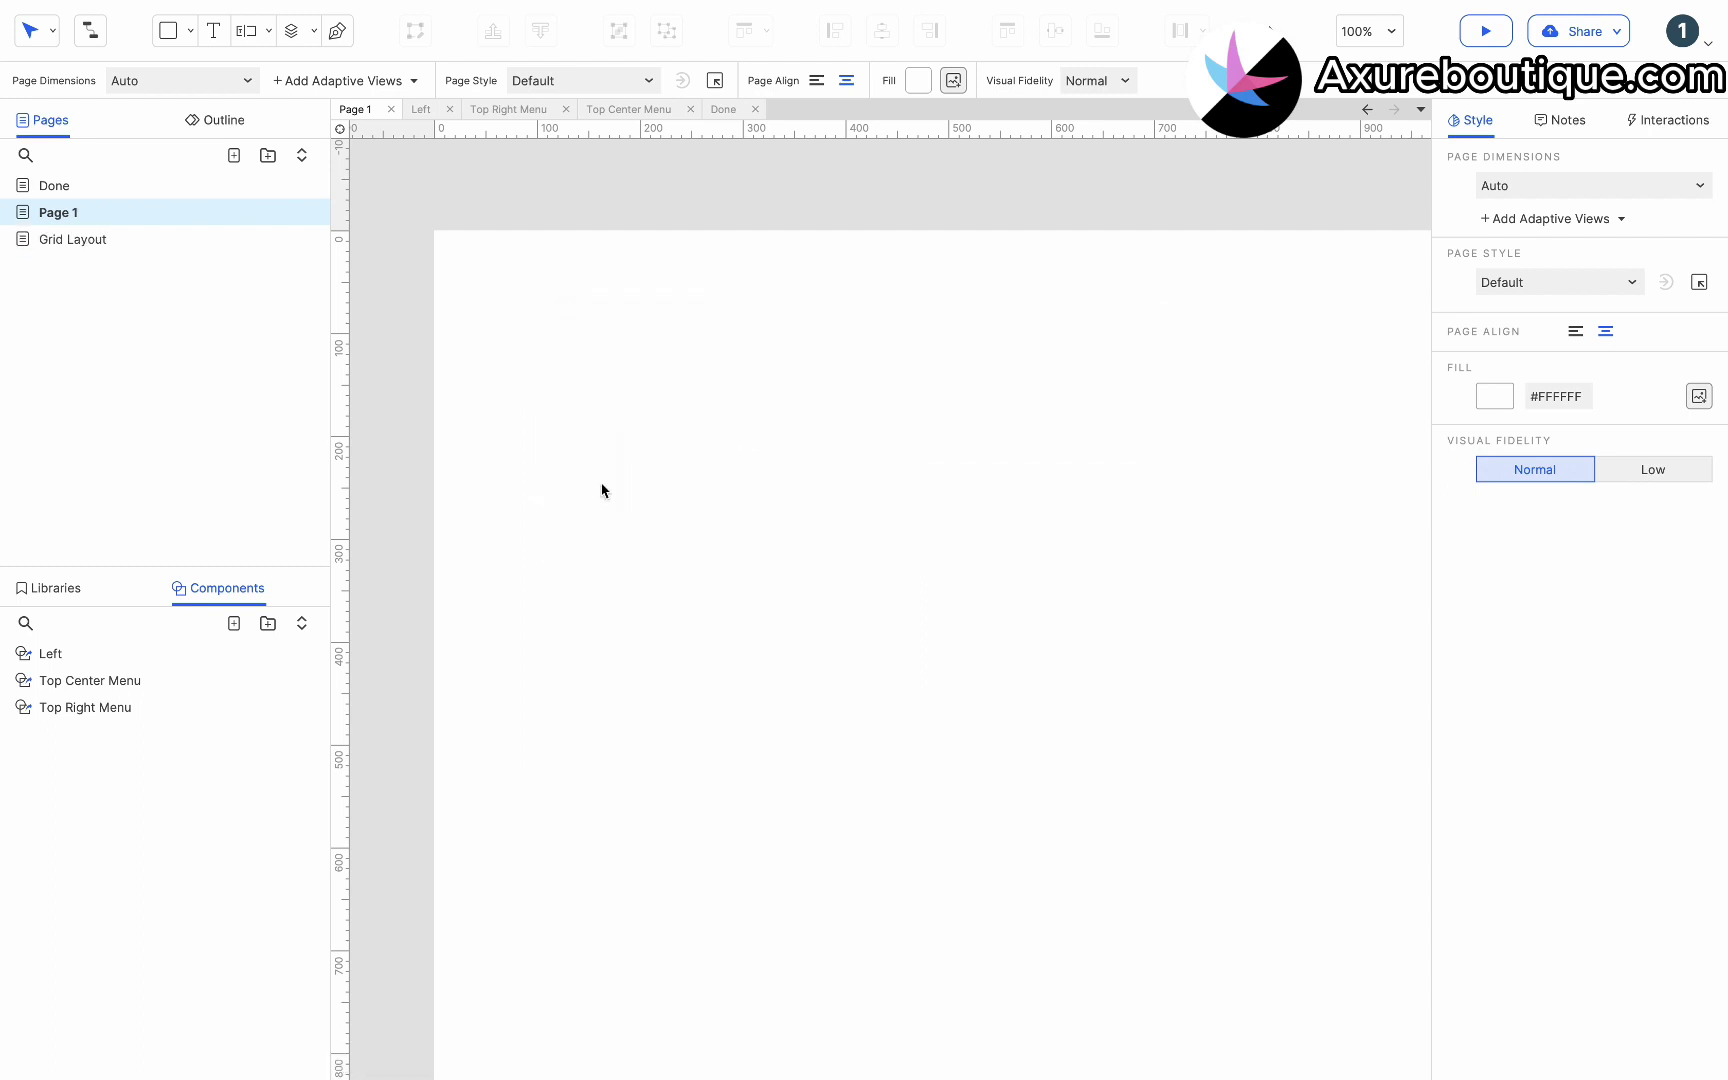
Open the Grid Layout page and shift the Content panel horizontally to about x 360, making room for a sidebar.
click(255, 241)
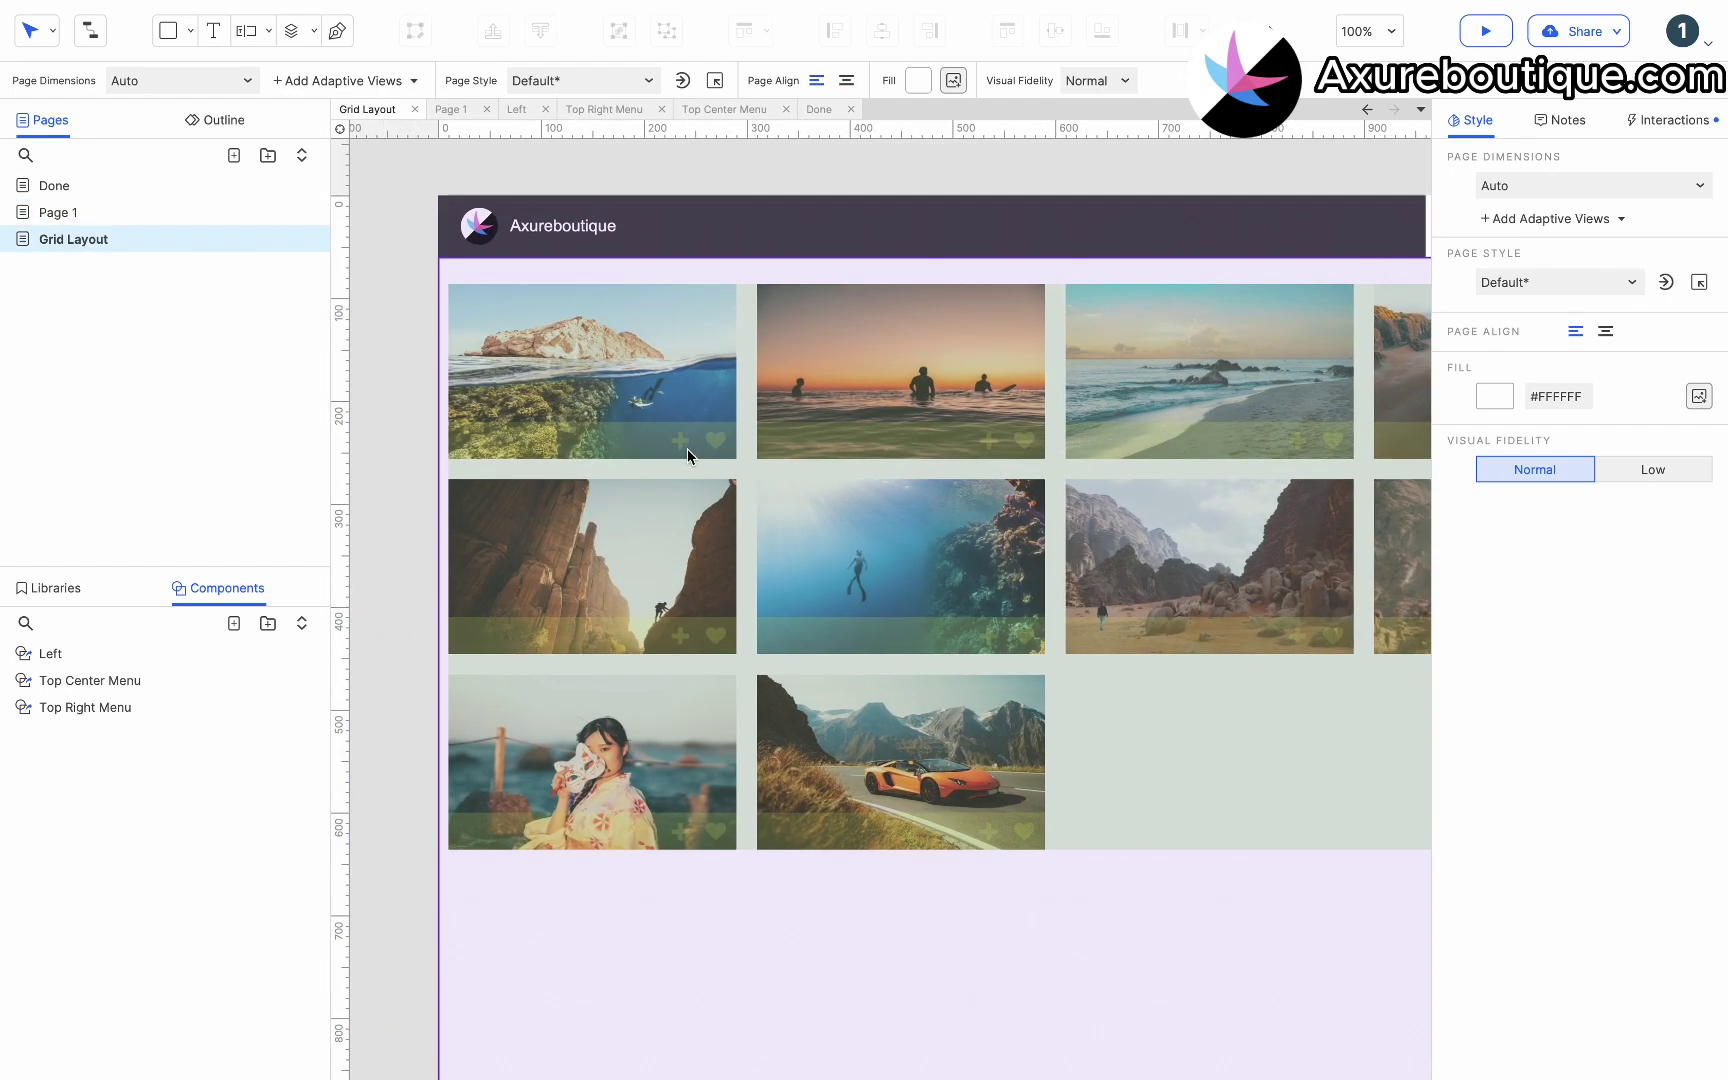
click(687, 448)
click(612, 408)
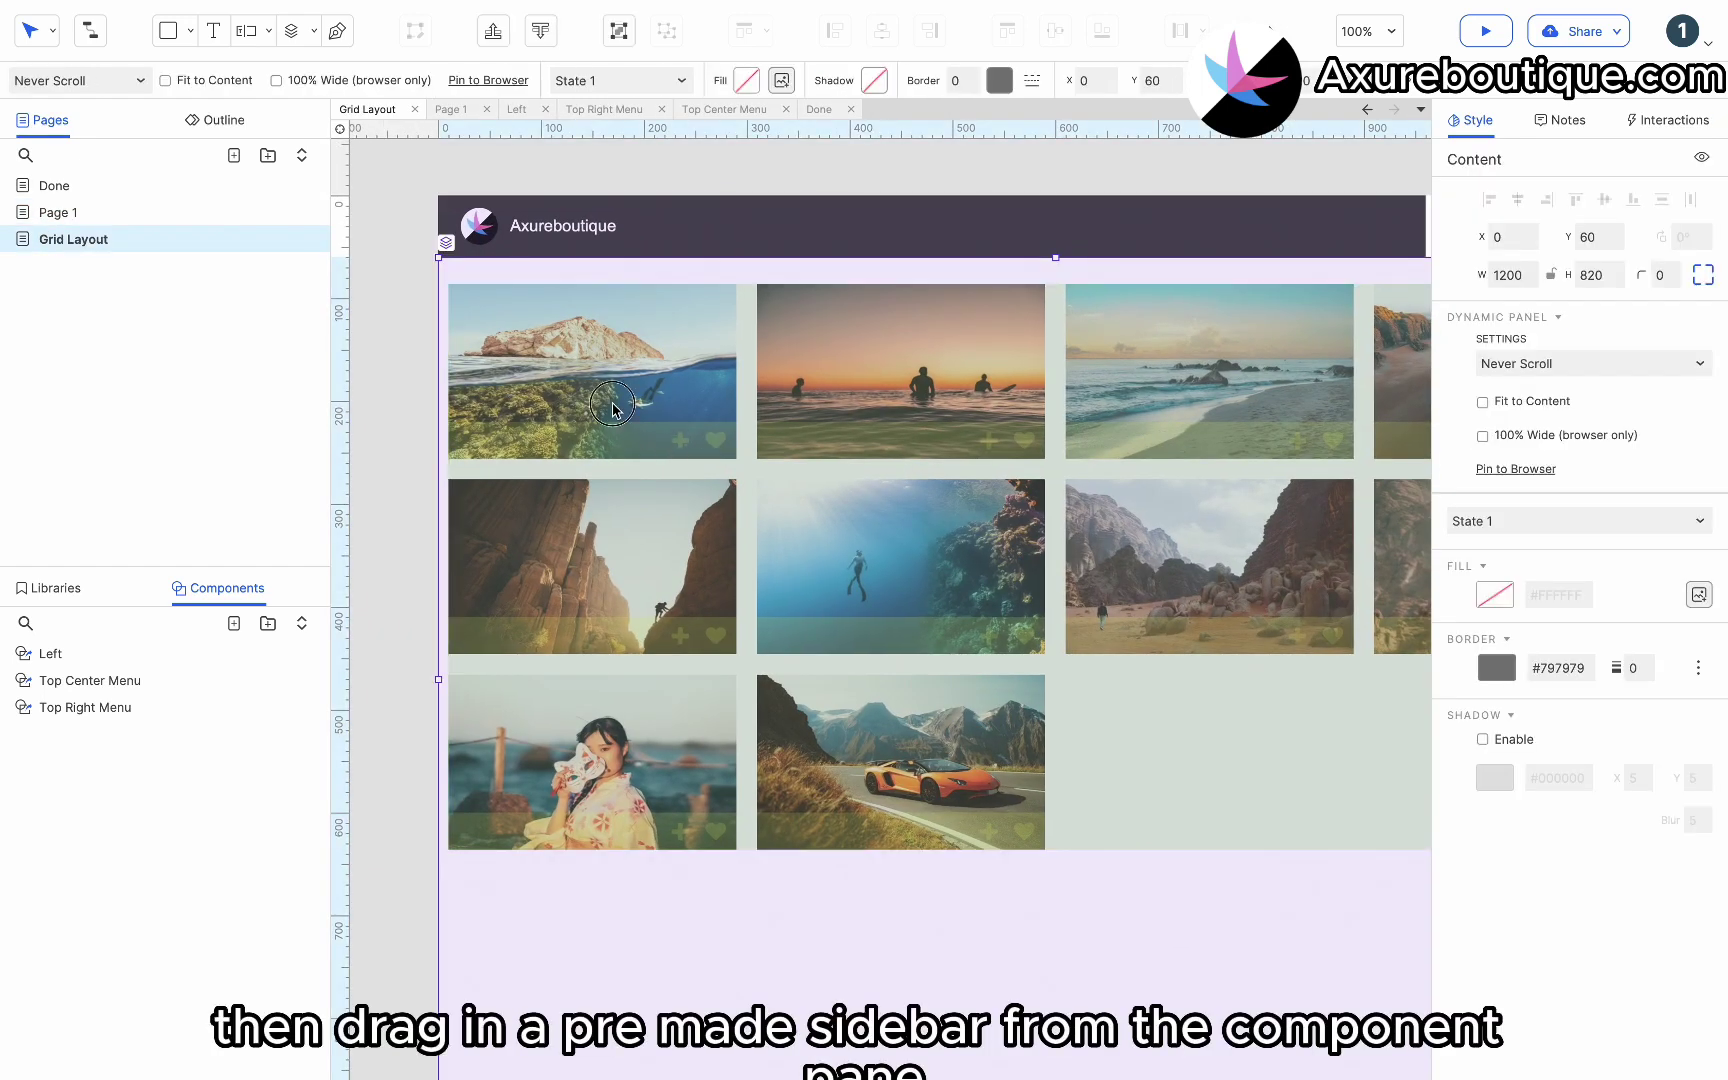
drag(612, 408, 897, 398)
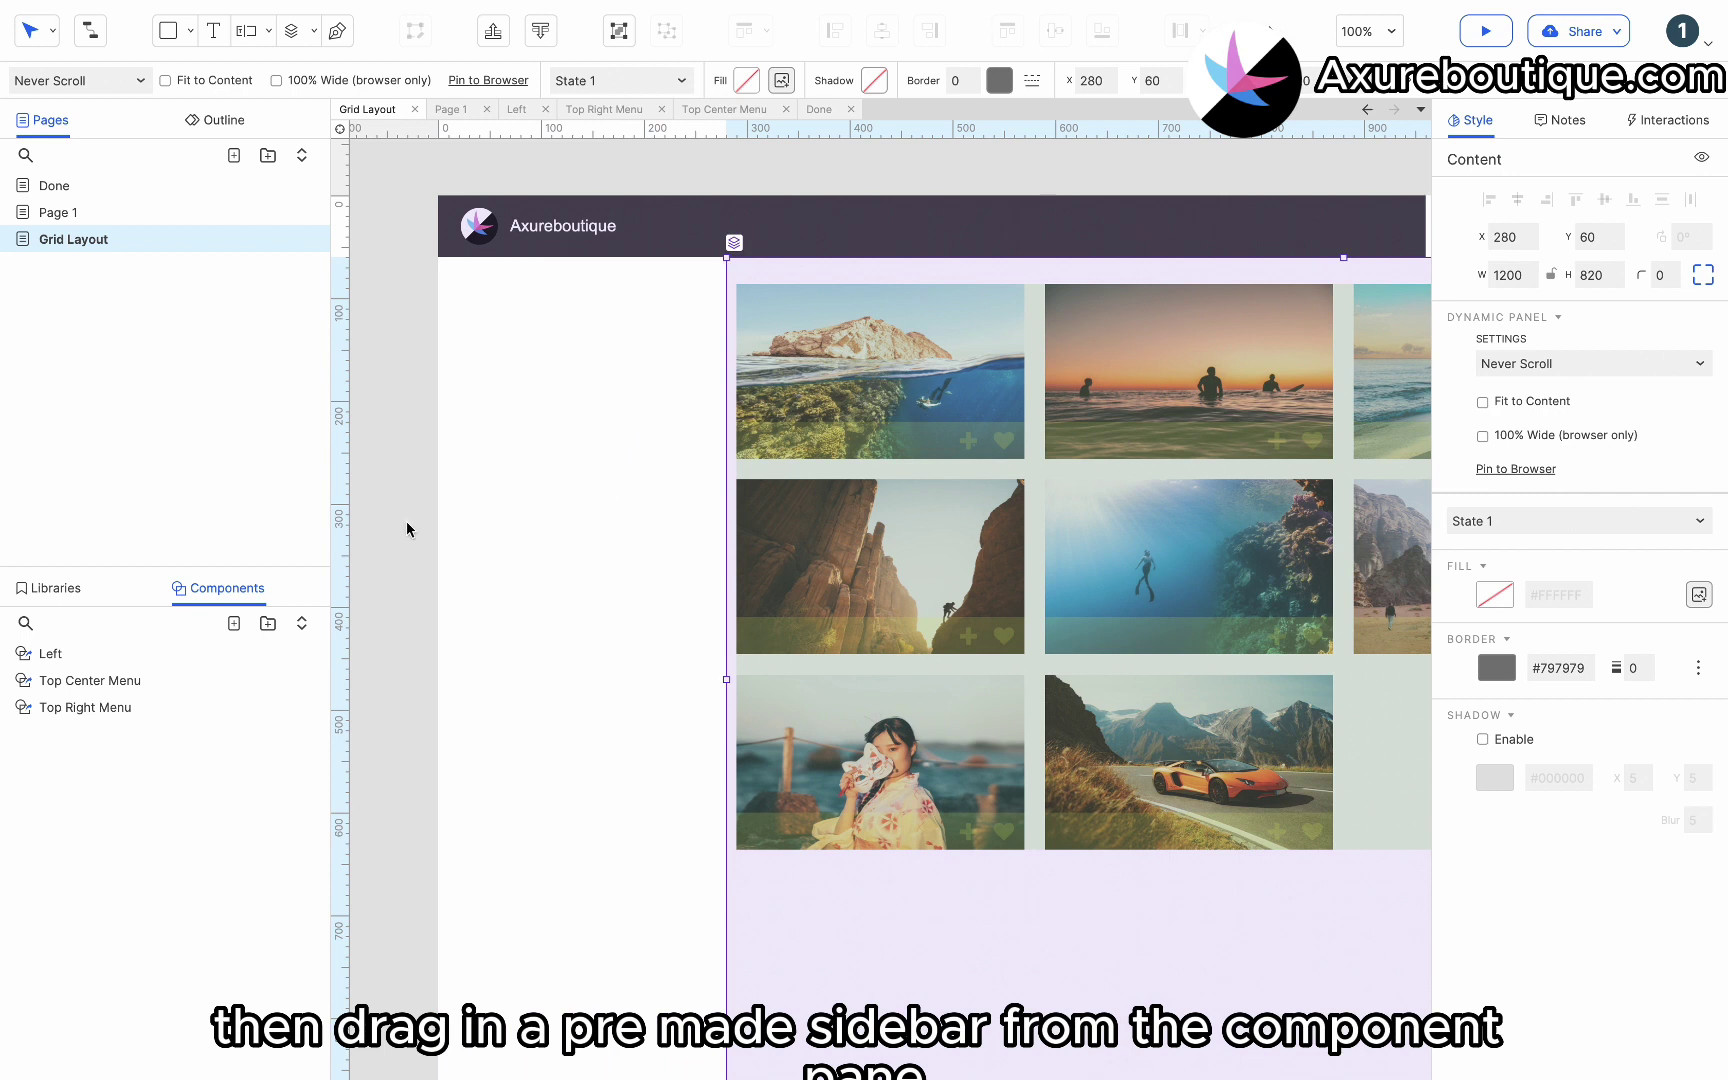
drag(953, 478, 1035, 478)
Place the Left sidebar component on the page at x 0, y 0 and send it behind the navigation bar.
drag(52, 652, 440, 262)
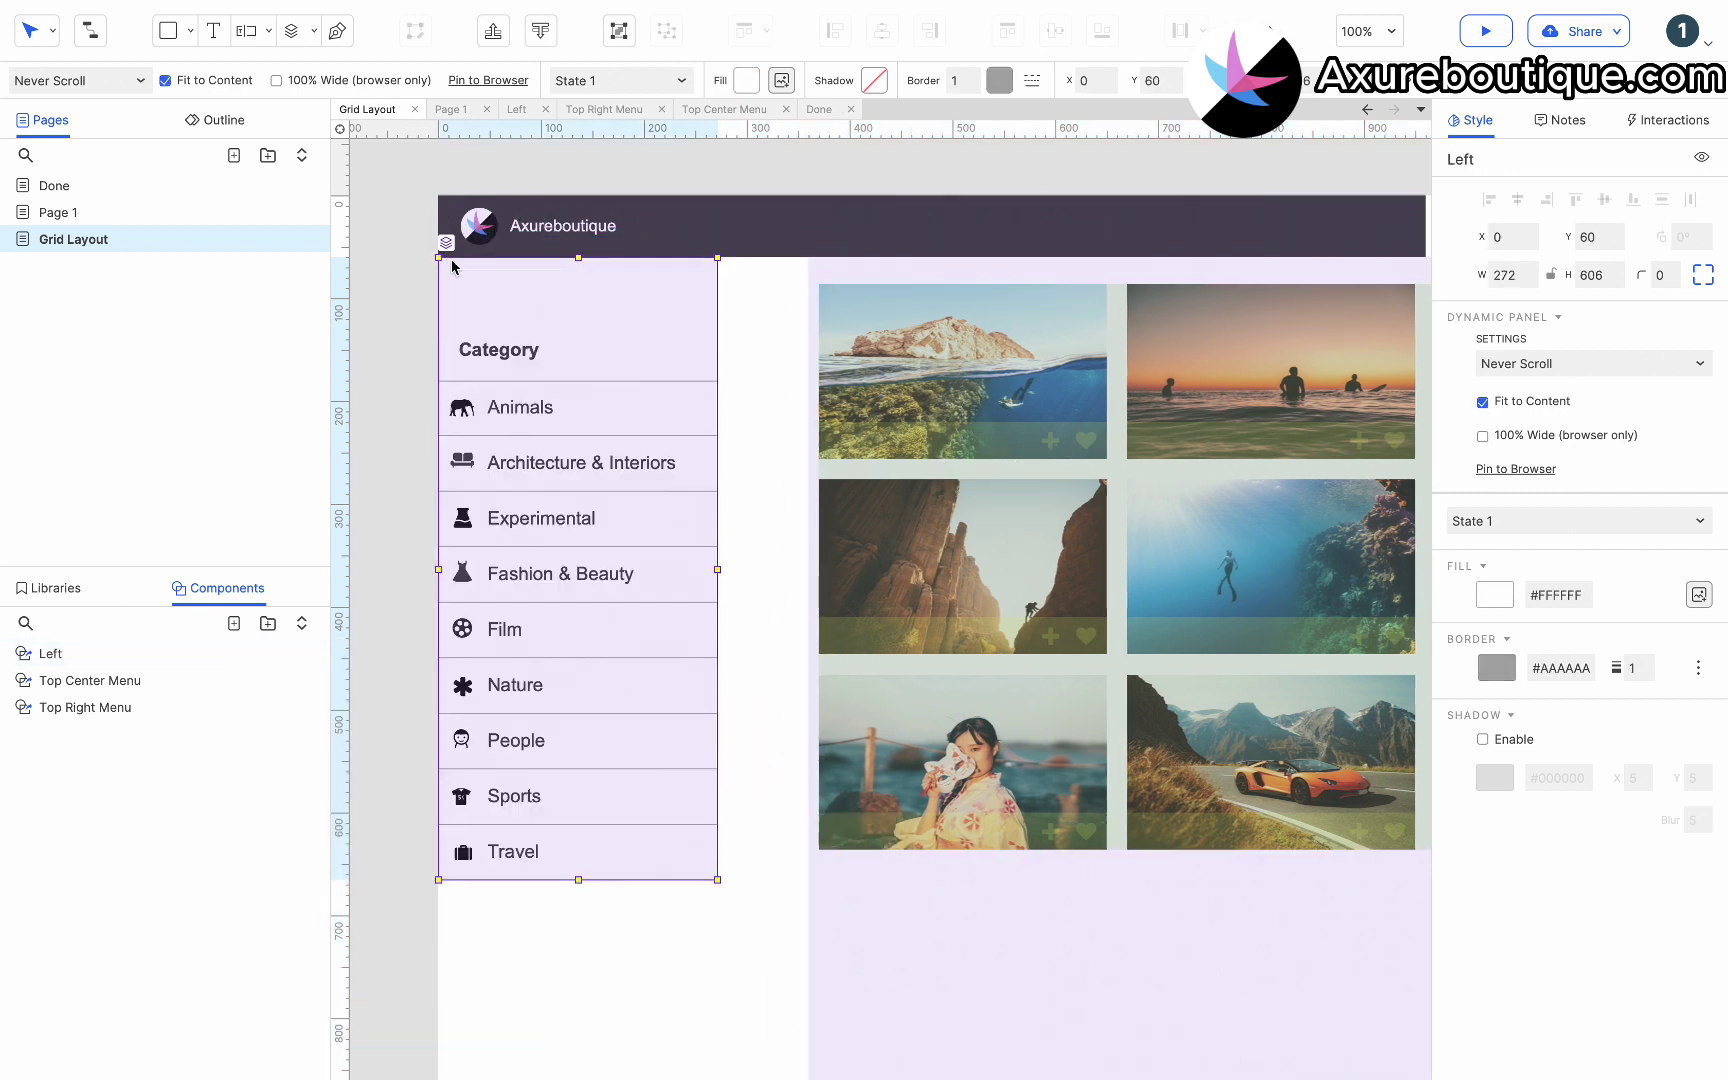
drag(557, 305, 559, 236)
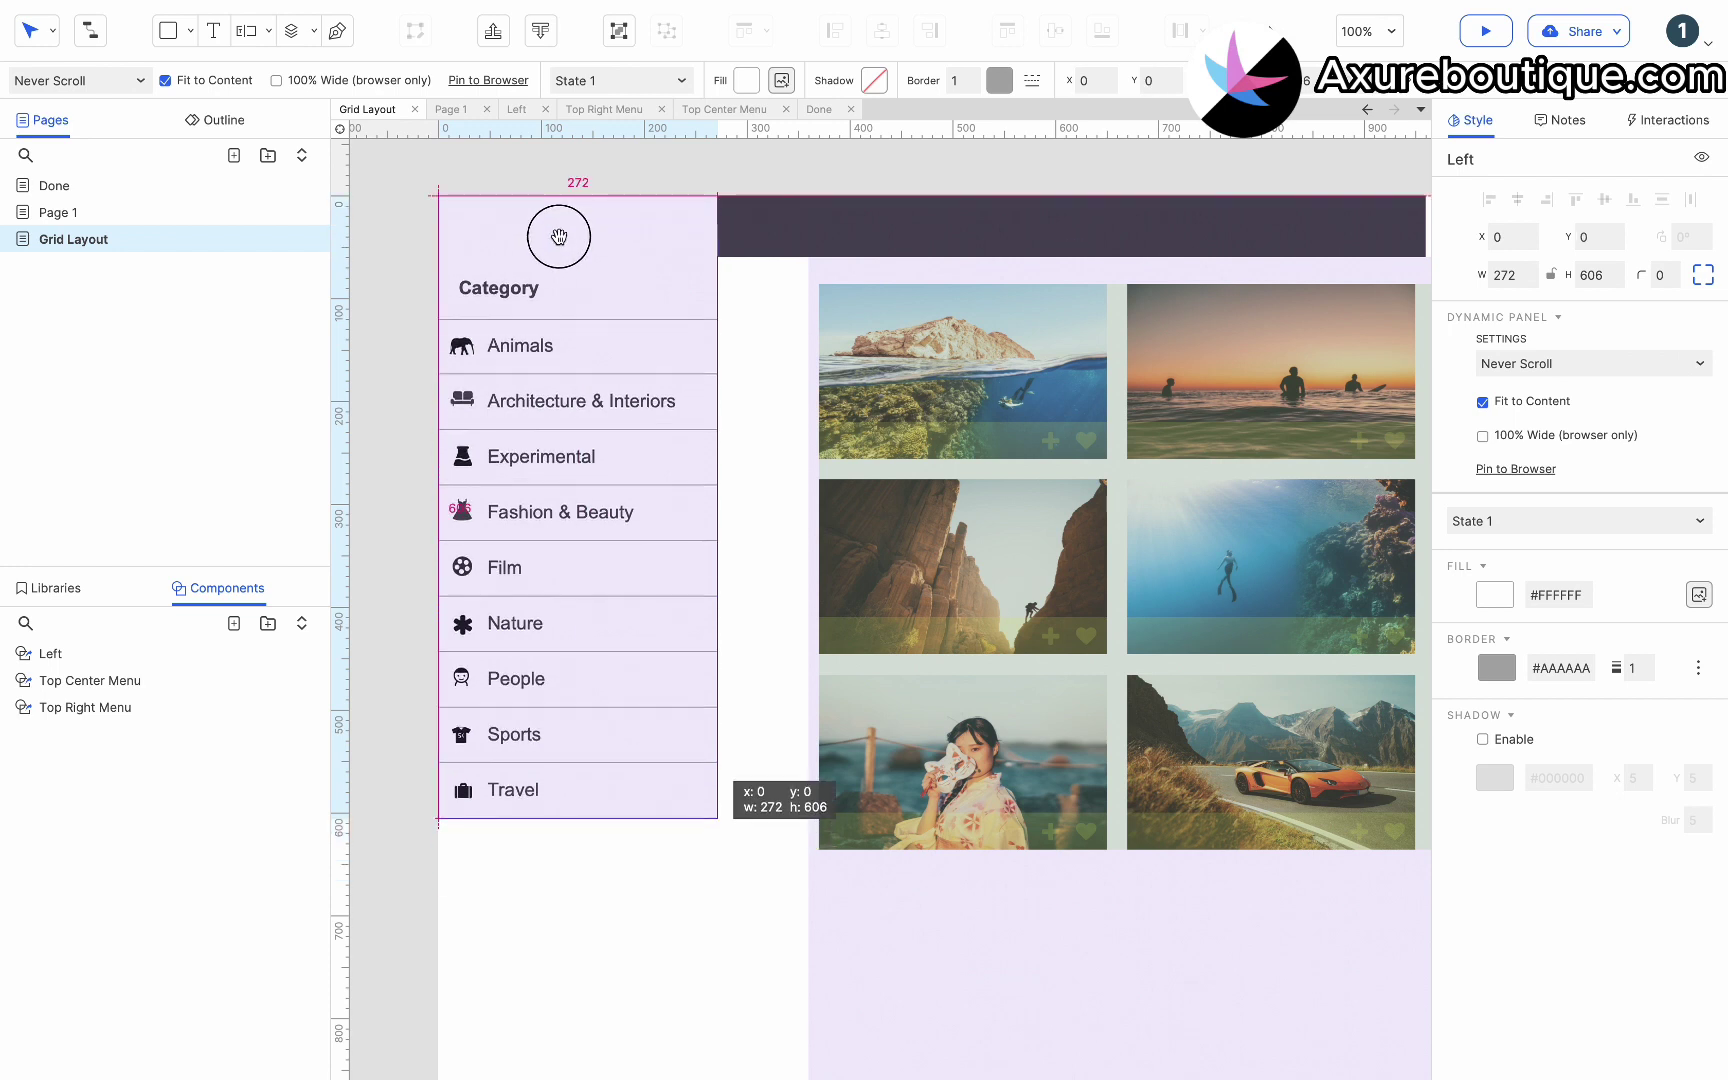
click(541, 33)
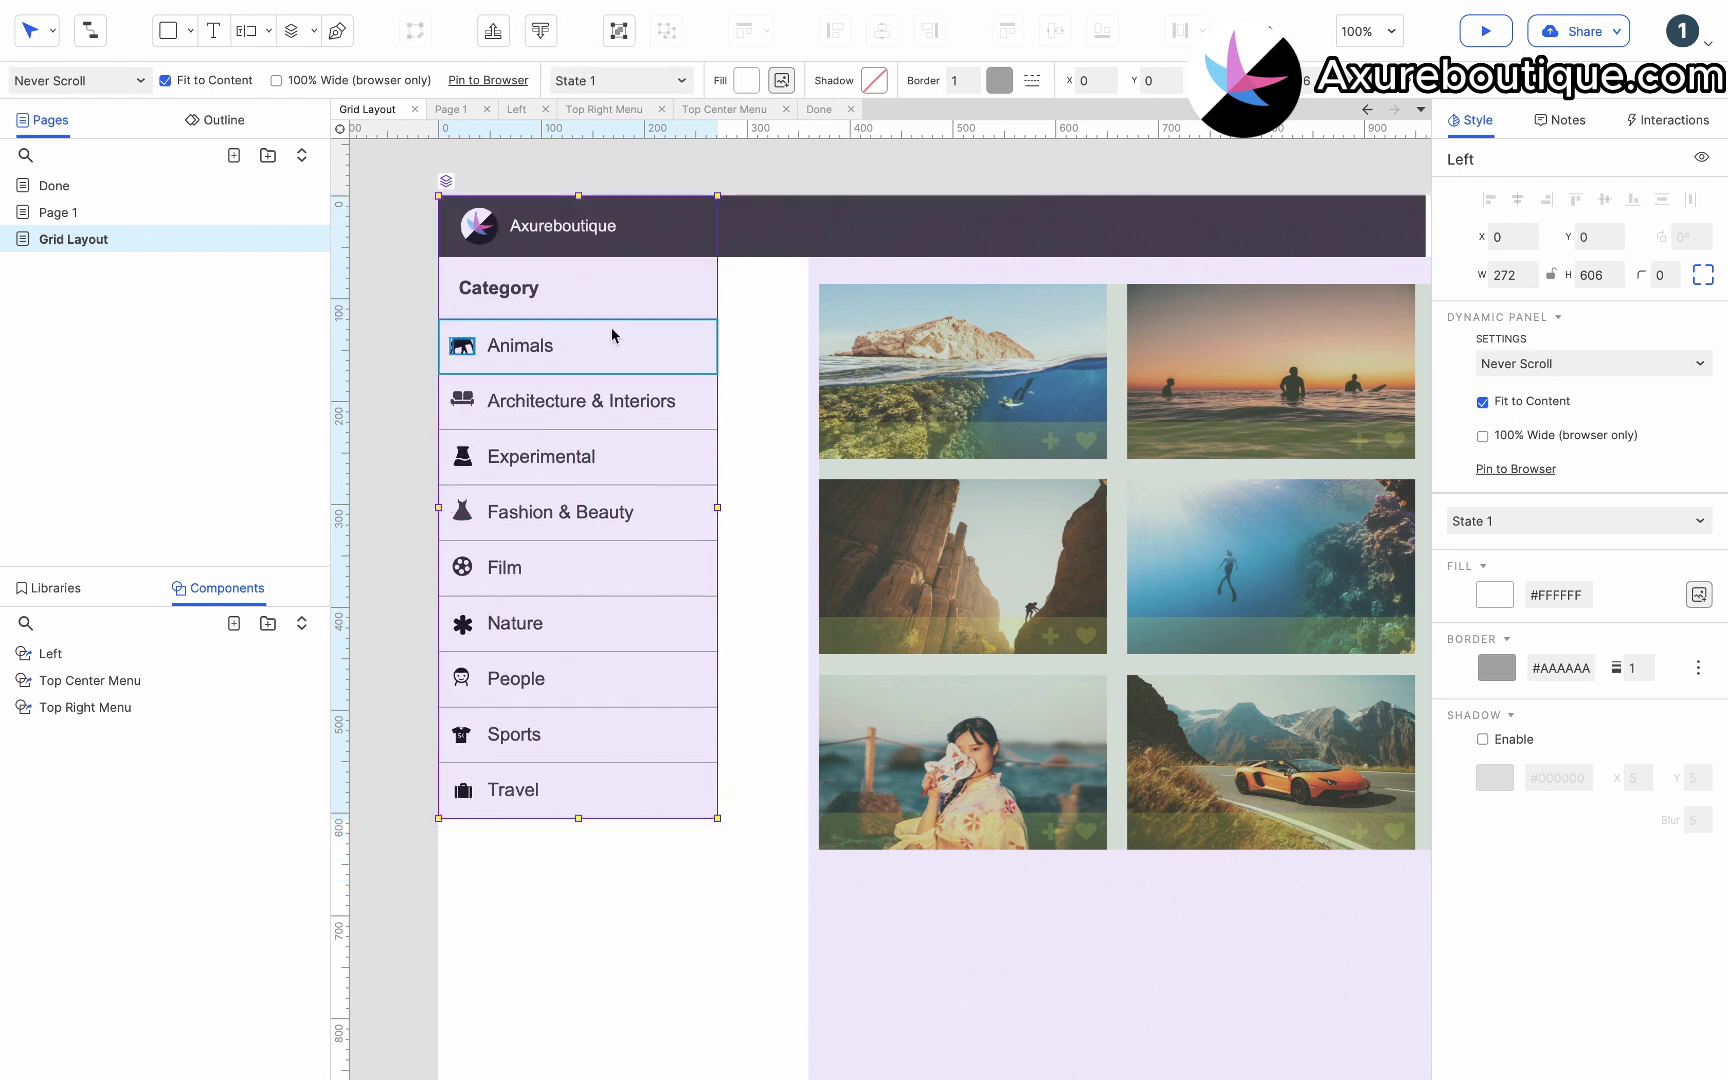
View all states of the Left sidebar panel to compare their contents, then return to the page.
double_click(645, 298)
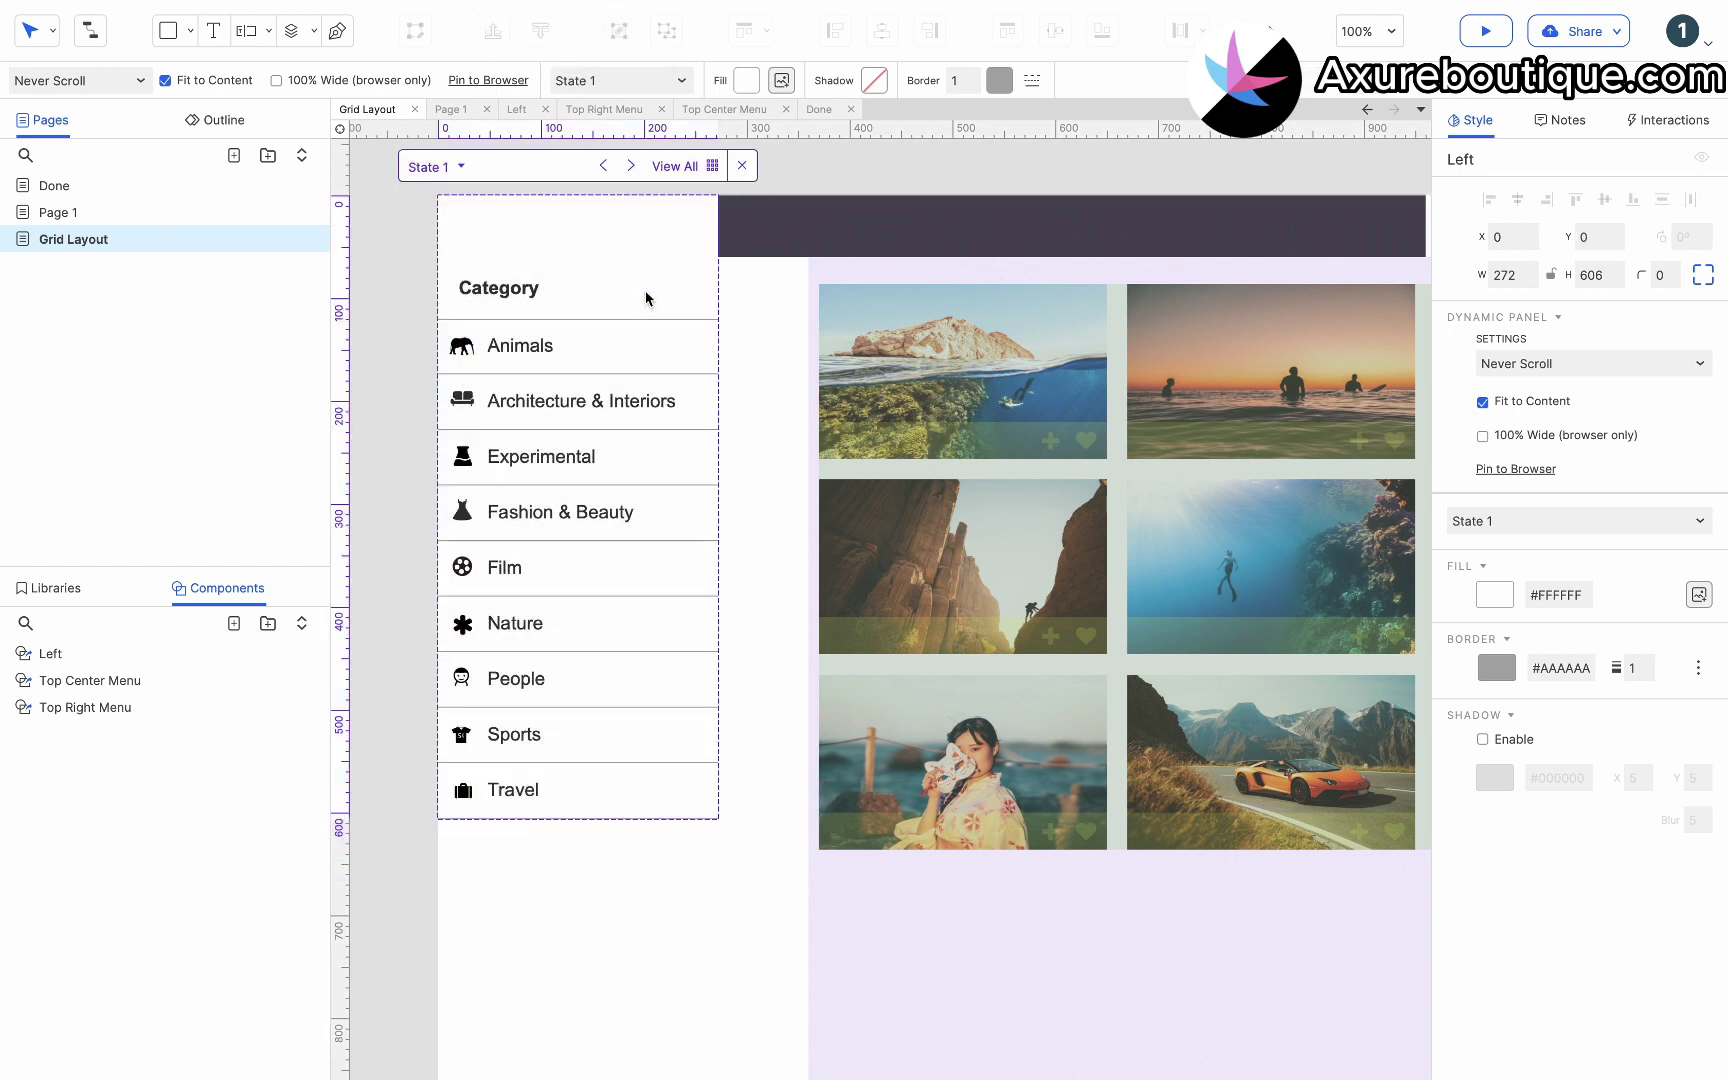
click(712, 167)
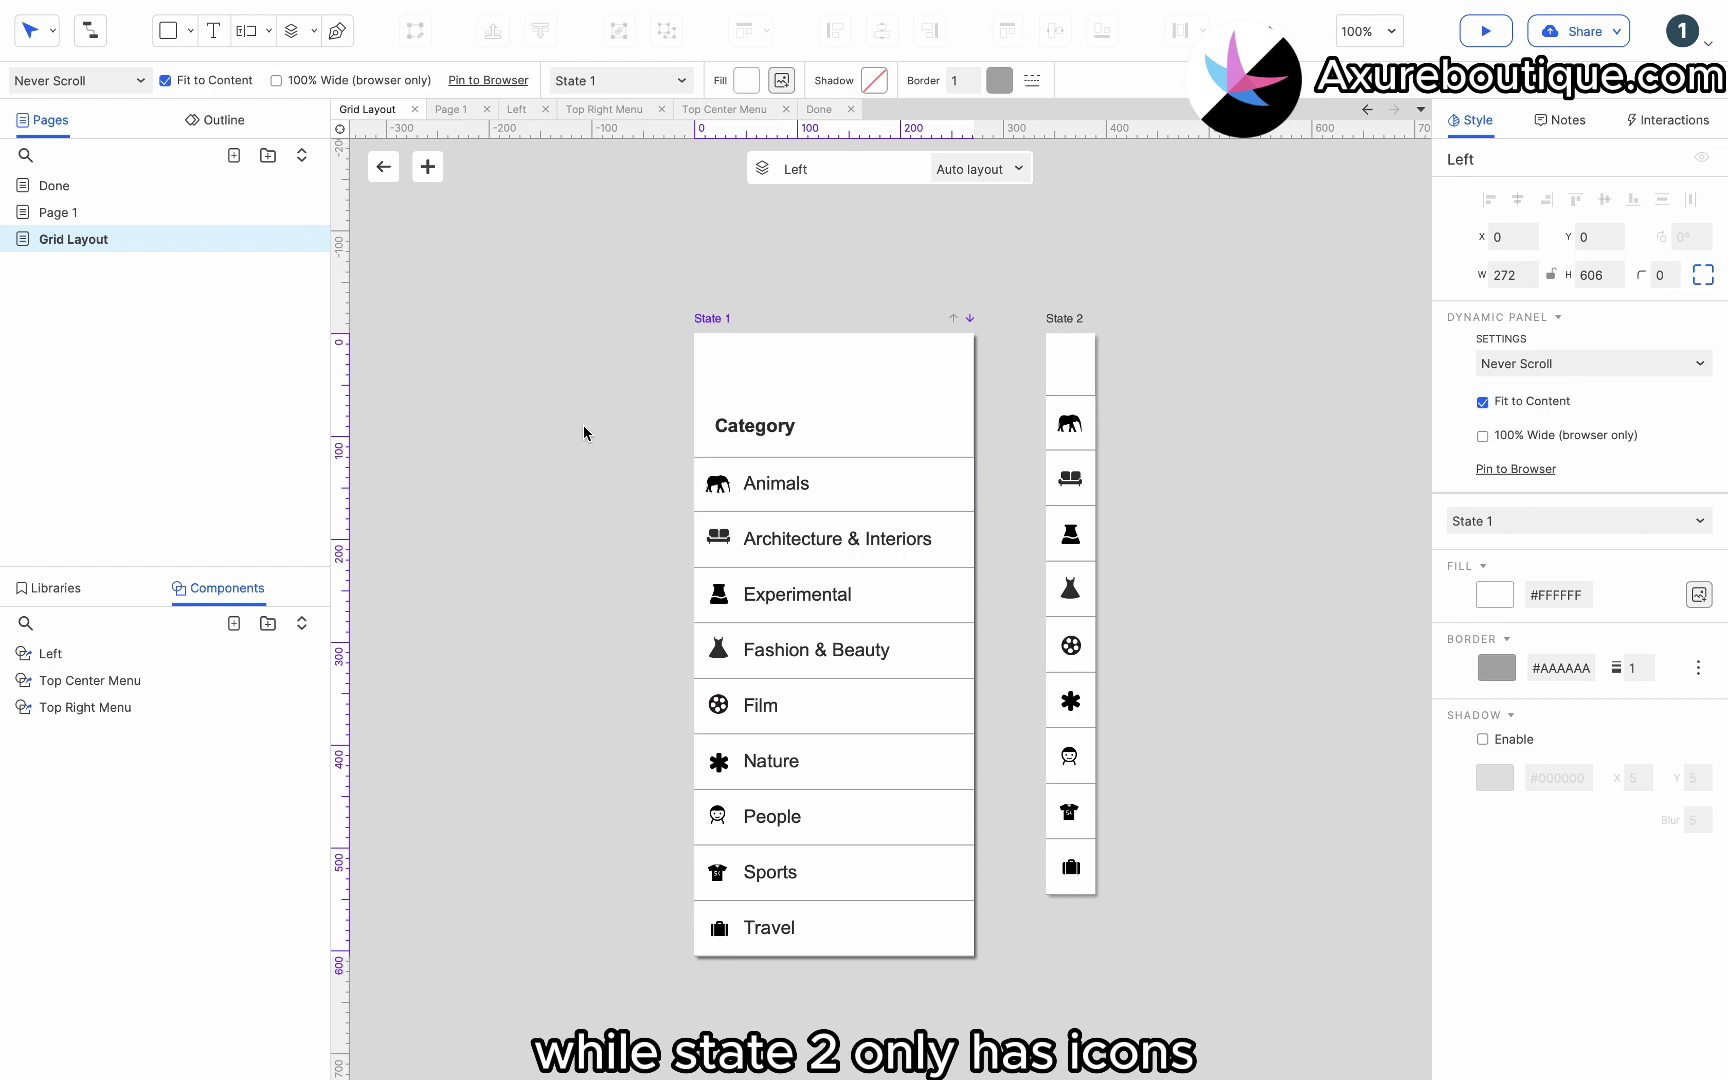
key(Escape)
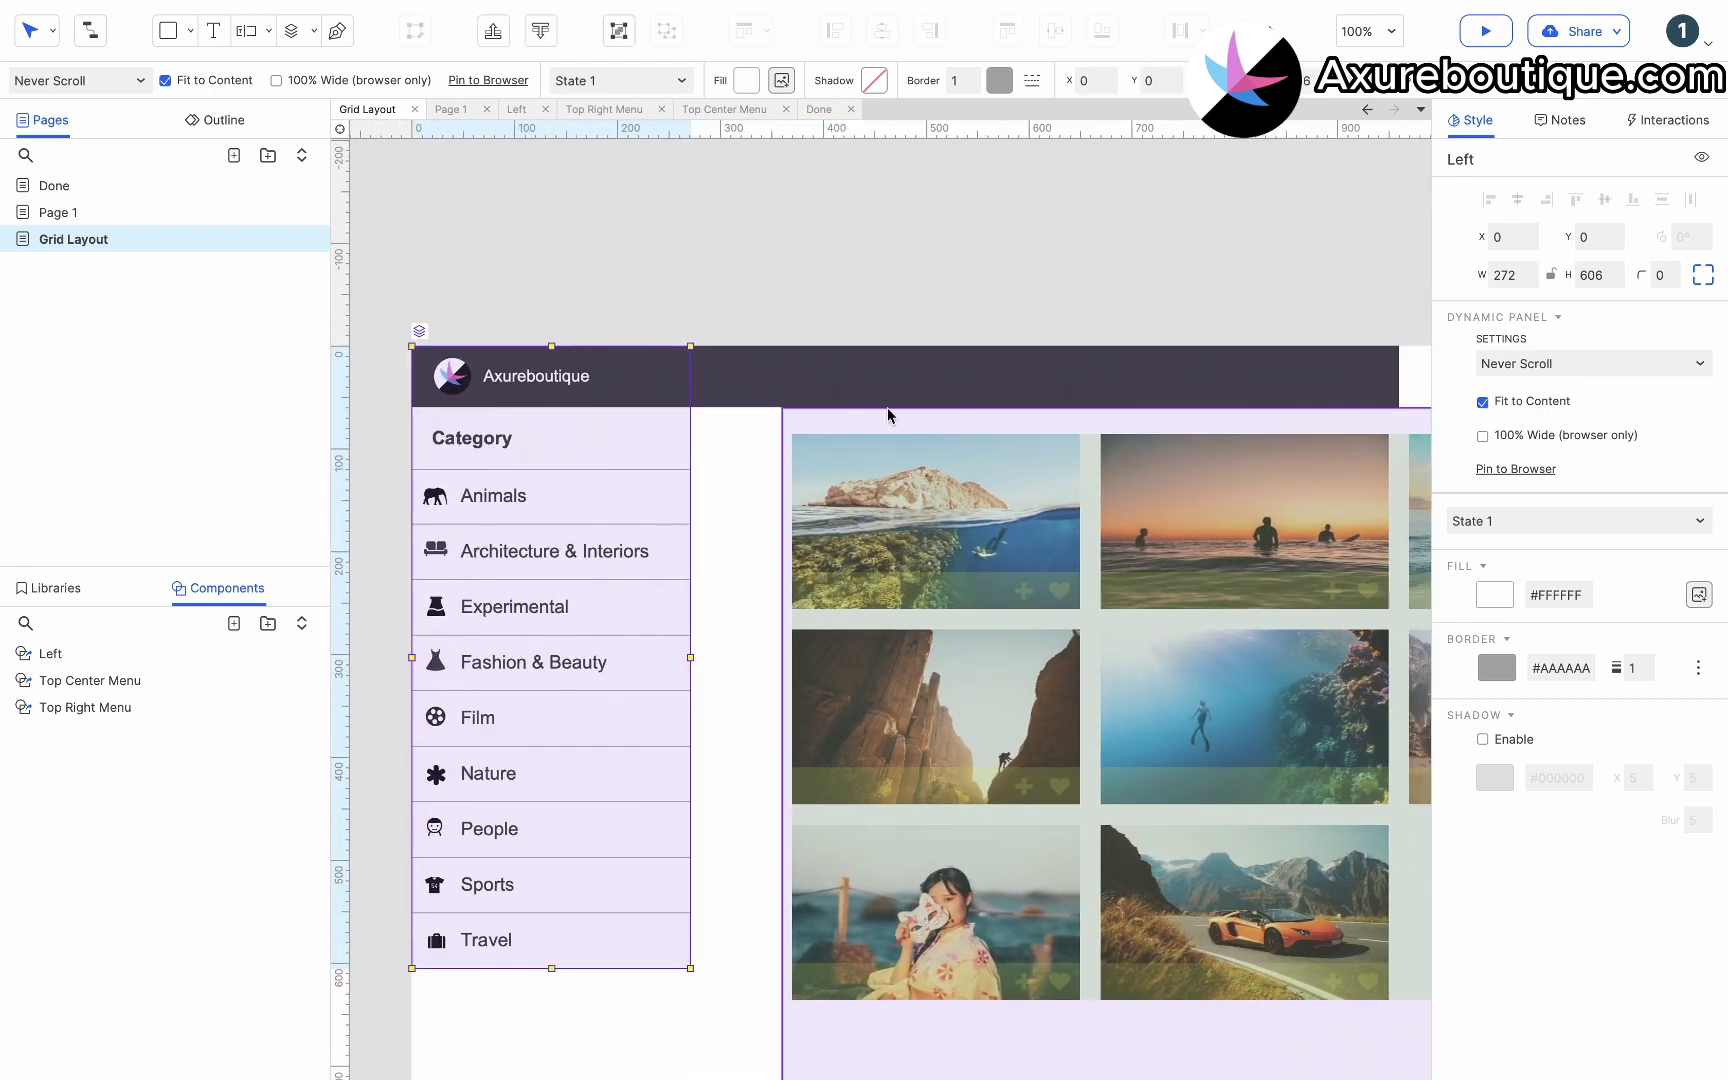
Widen the Top Navigation Bar panel to 1300 and place the Top Center Menu component inside it at x 540, y 20.
click(946, 389)
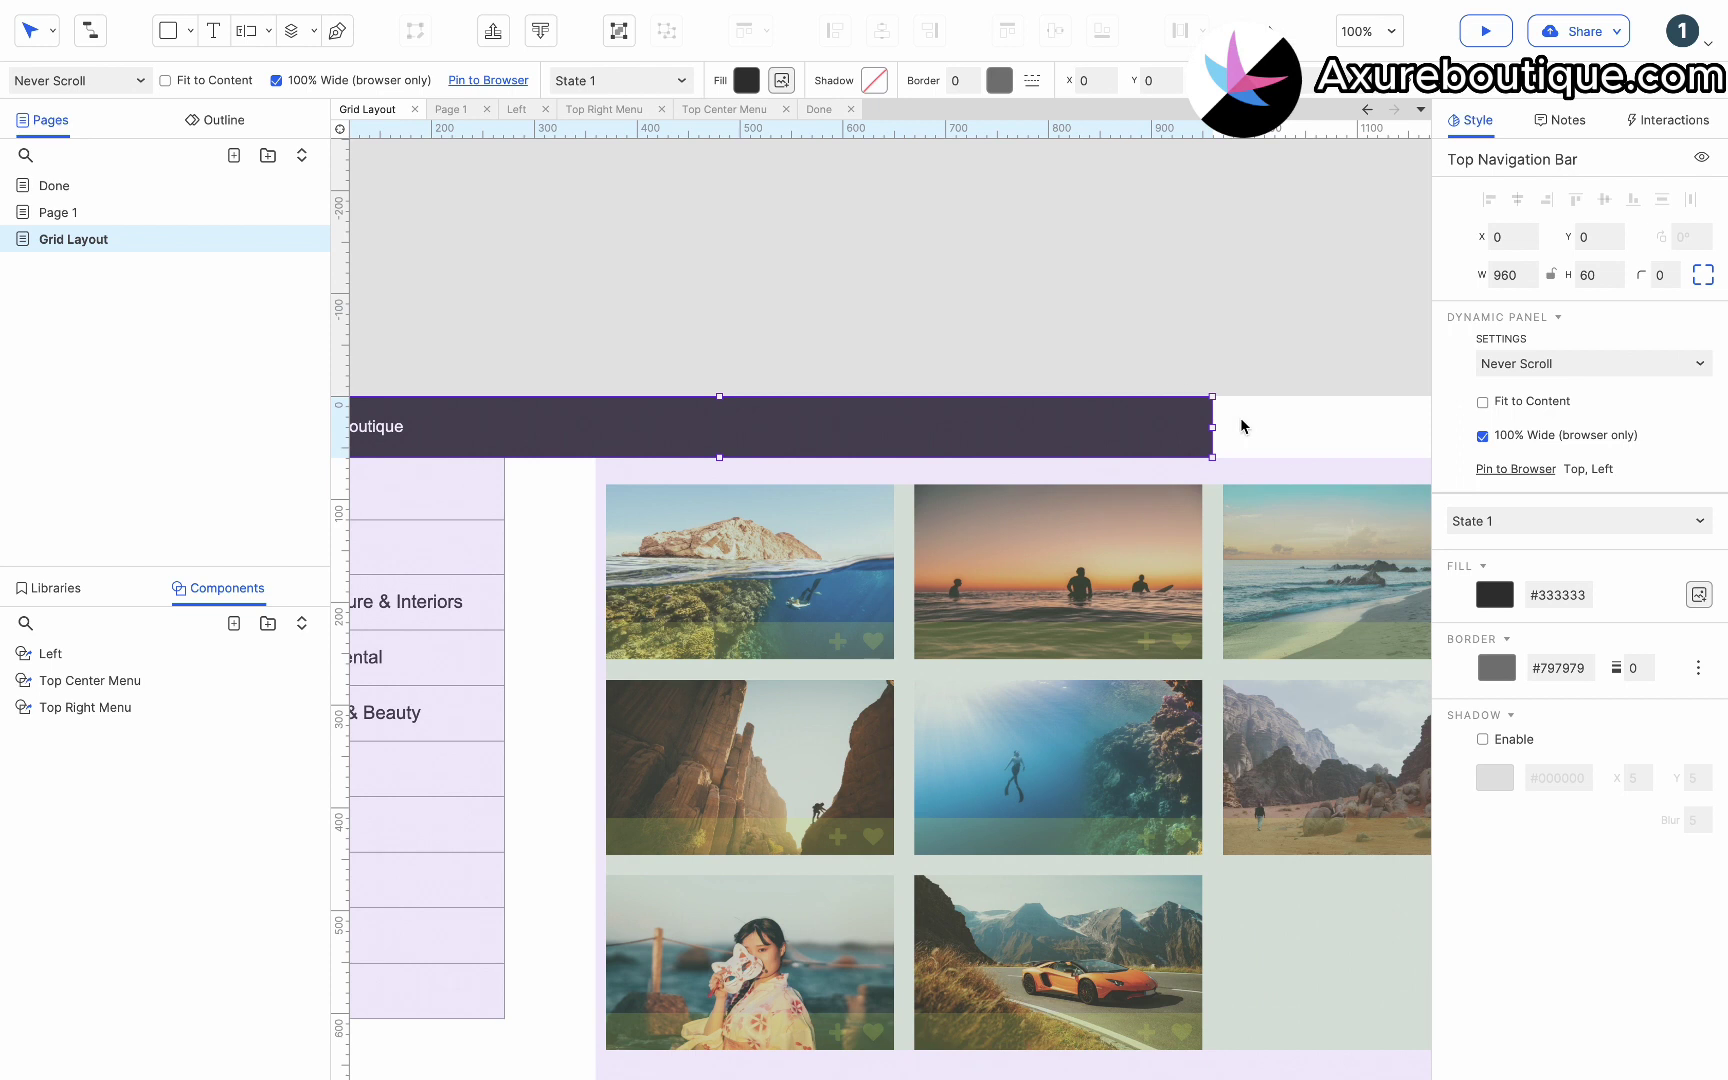
drag(1215, 424, 1440, 424)
double_click(895, 448)
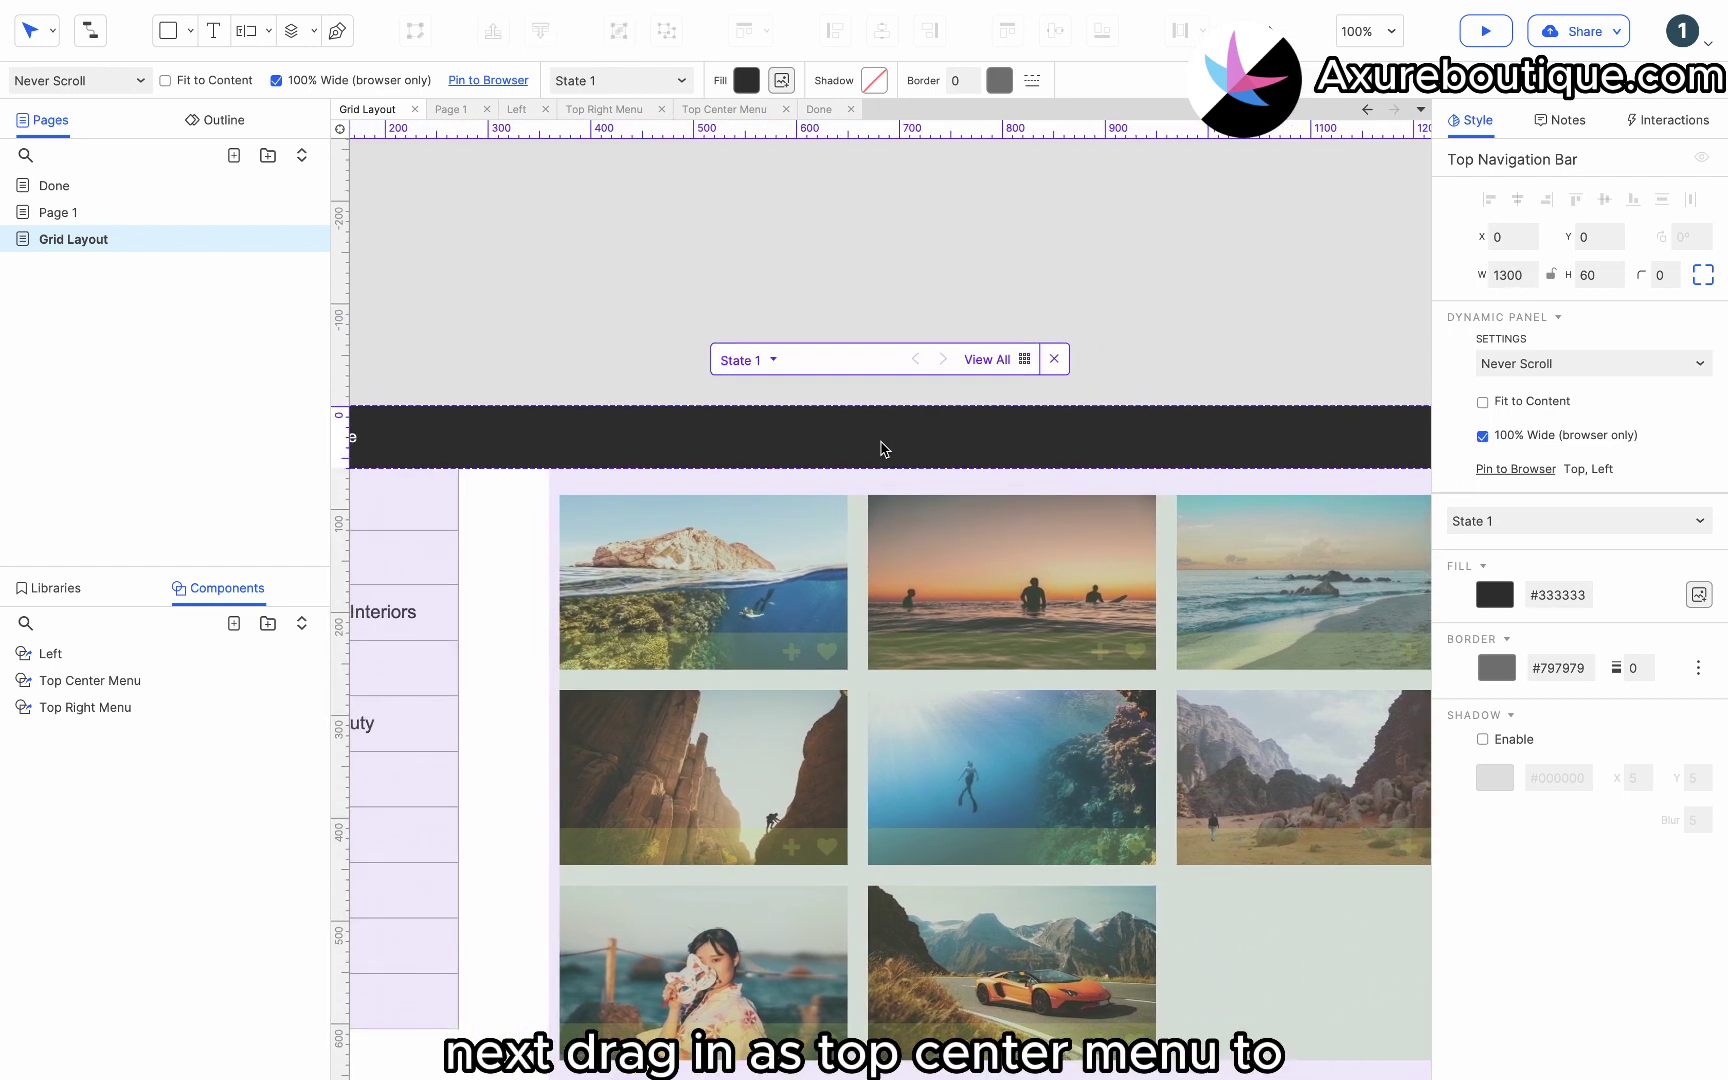
drag(90, 680, 773, 423)
Pin the Top Menu panel to the browser window, horizontally centered with margin 0 and vertically at the top.
right_click(861, 440)
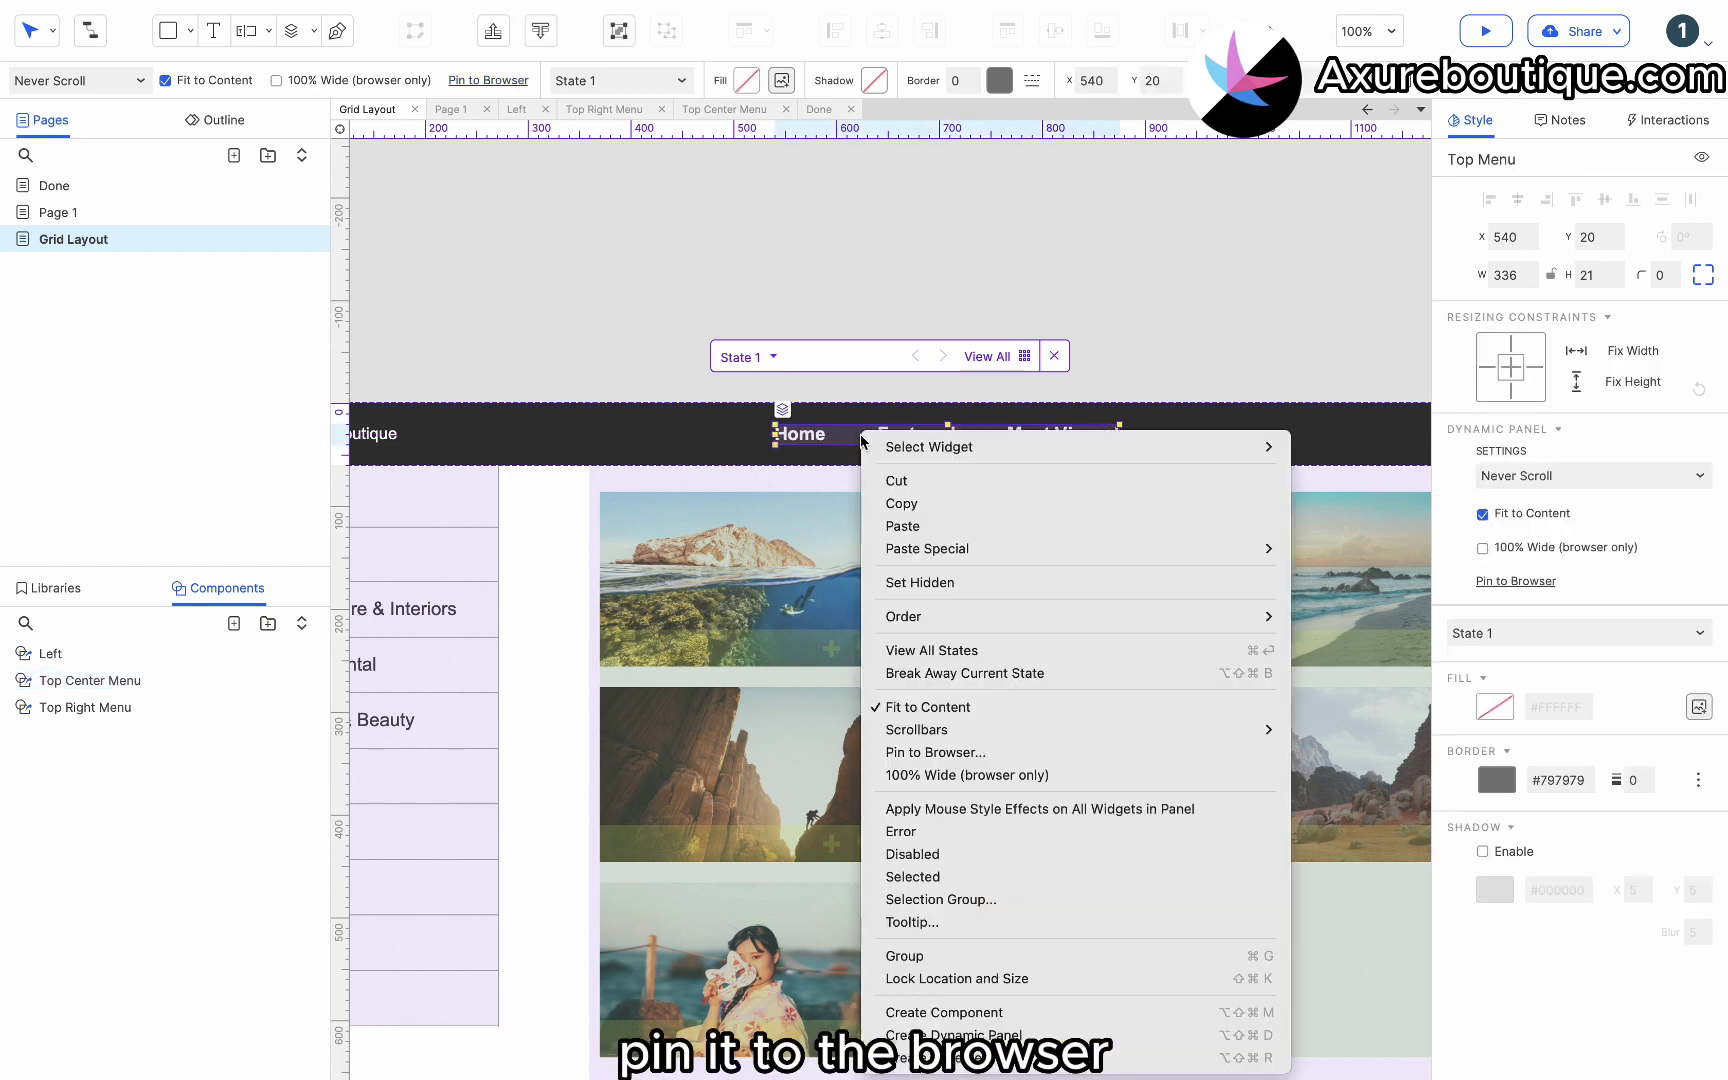
click(937, 754)
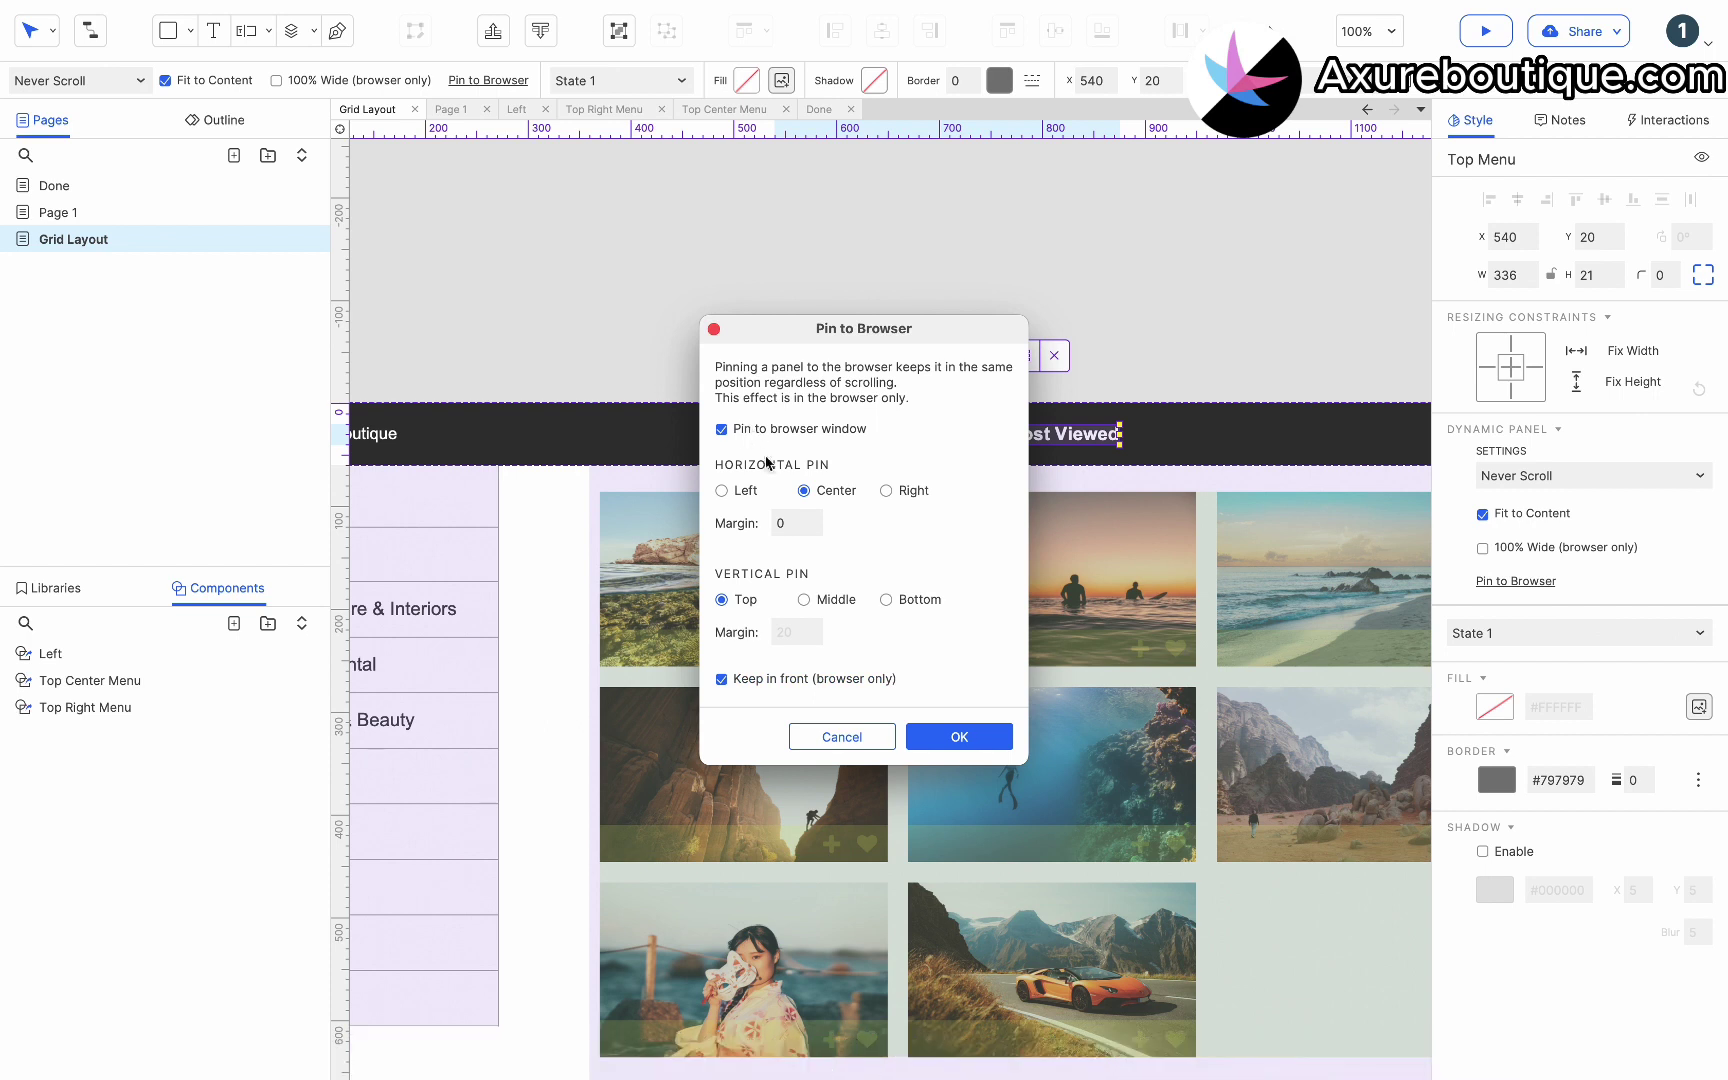
click(972, 737)
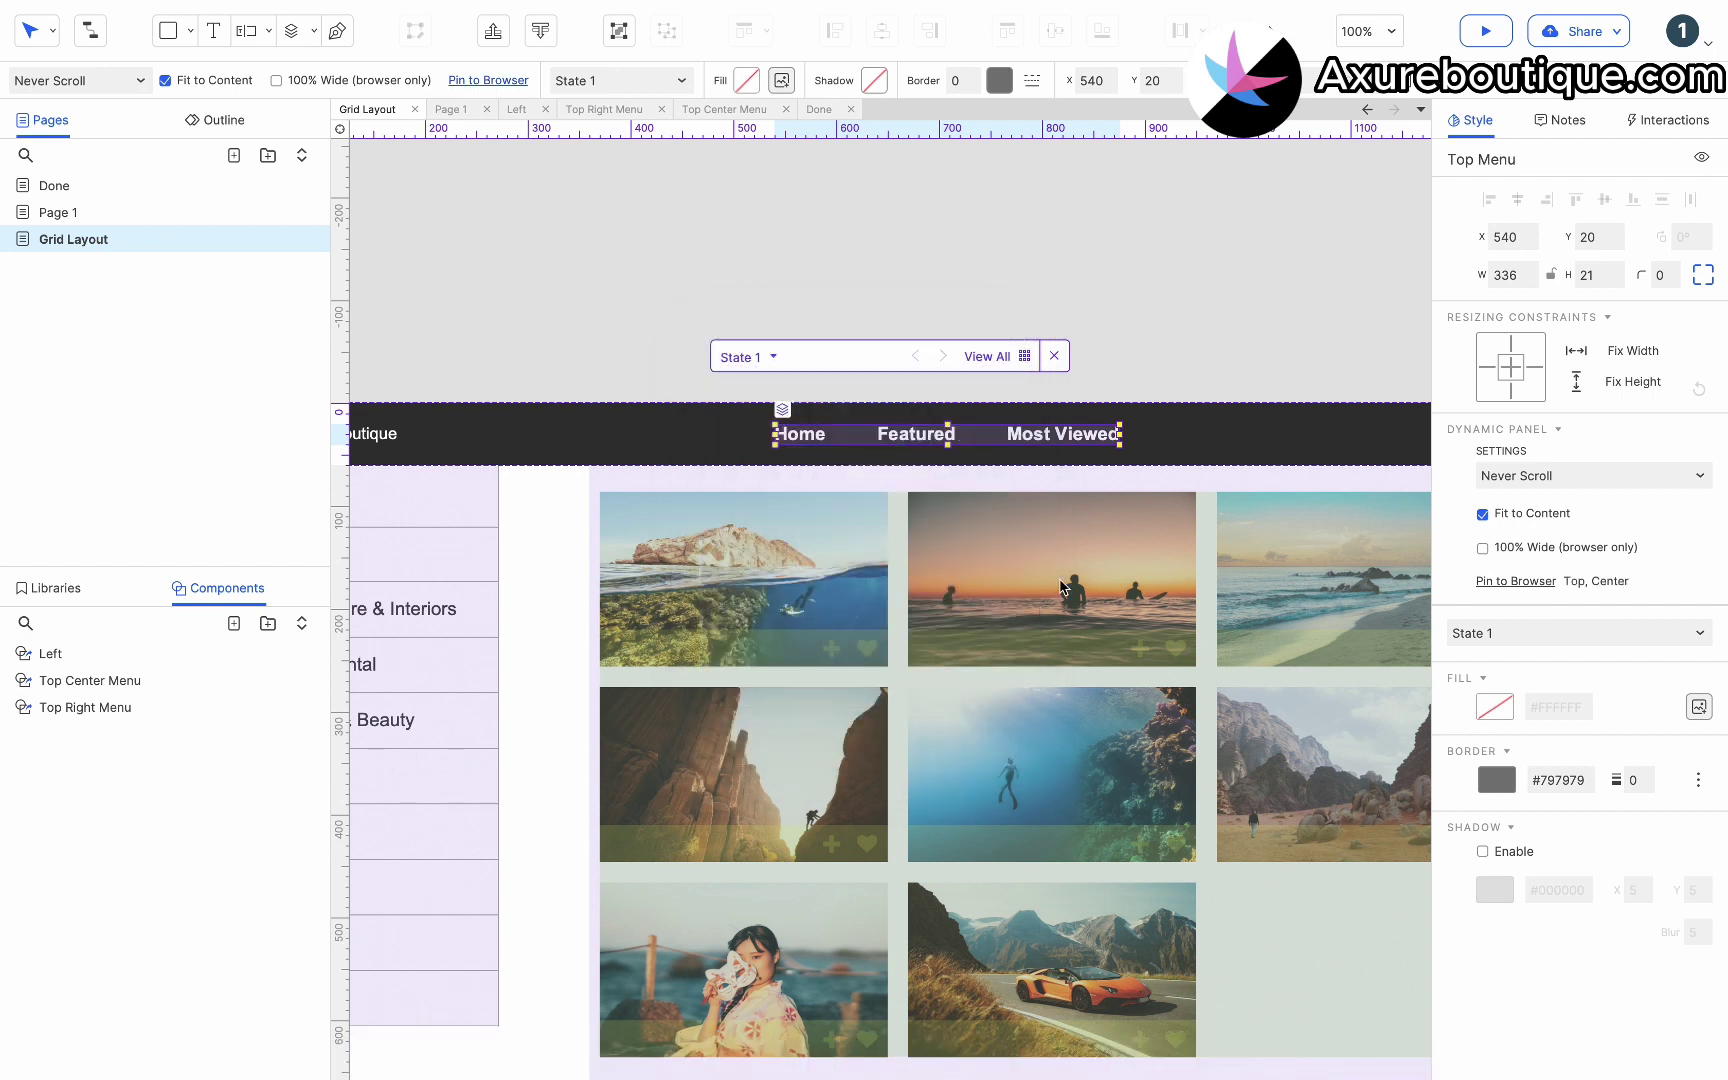
Place the Top Right Menu component in the navigation bar at x 1163, y 13 and pin it to the browser's top right with horizontal margin 0.
scroll(1062, 585, right, 5)
scroll(1062, 585, up, 2)
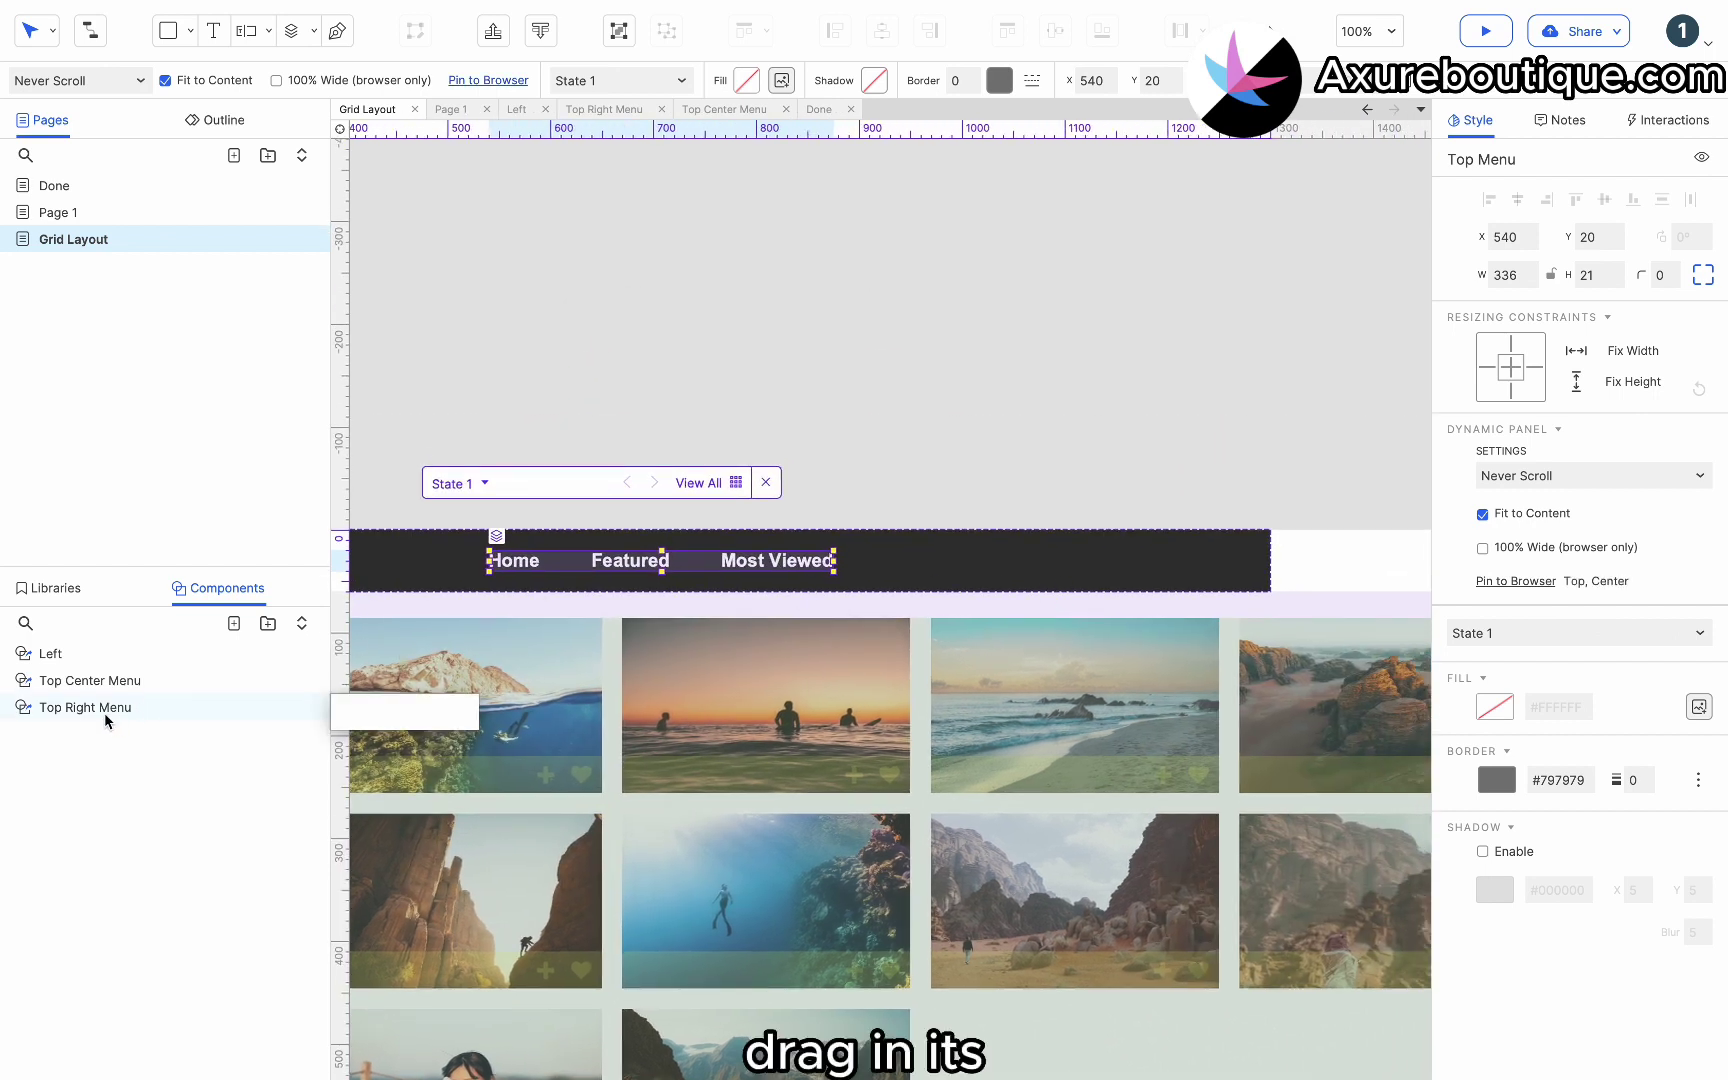
drag(105, 718, 1126, 548)
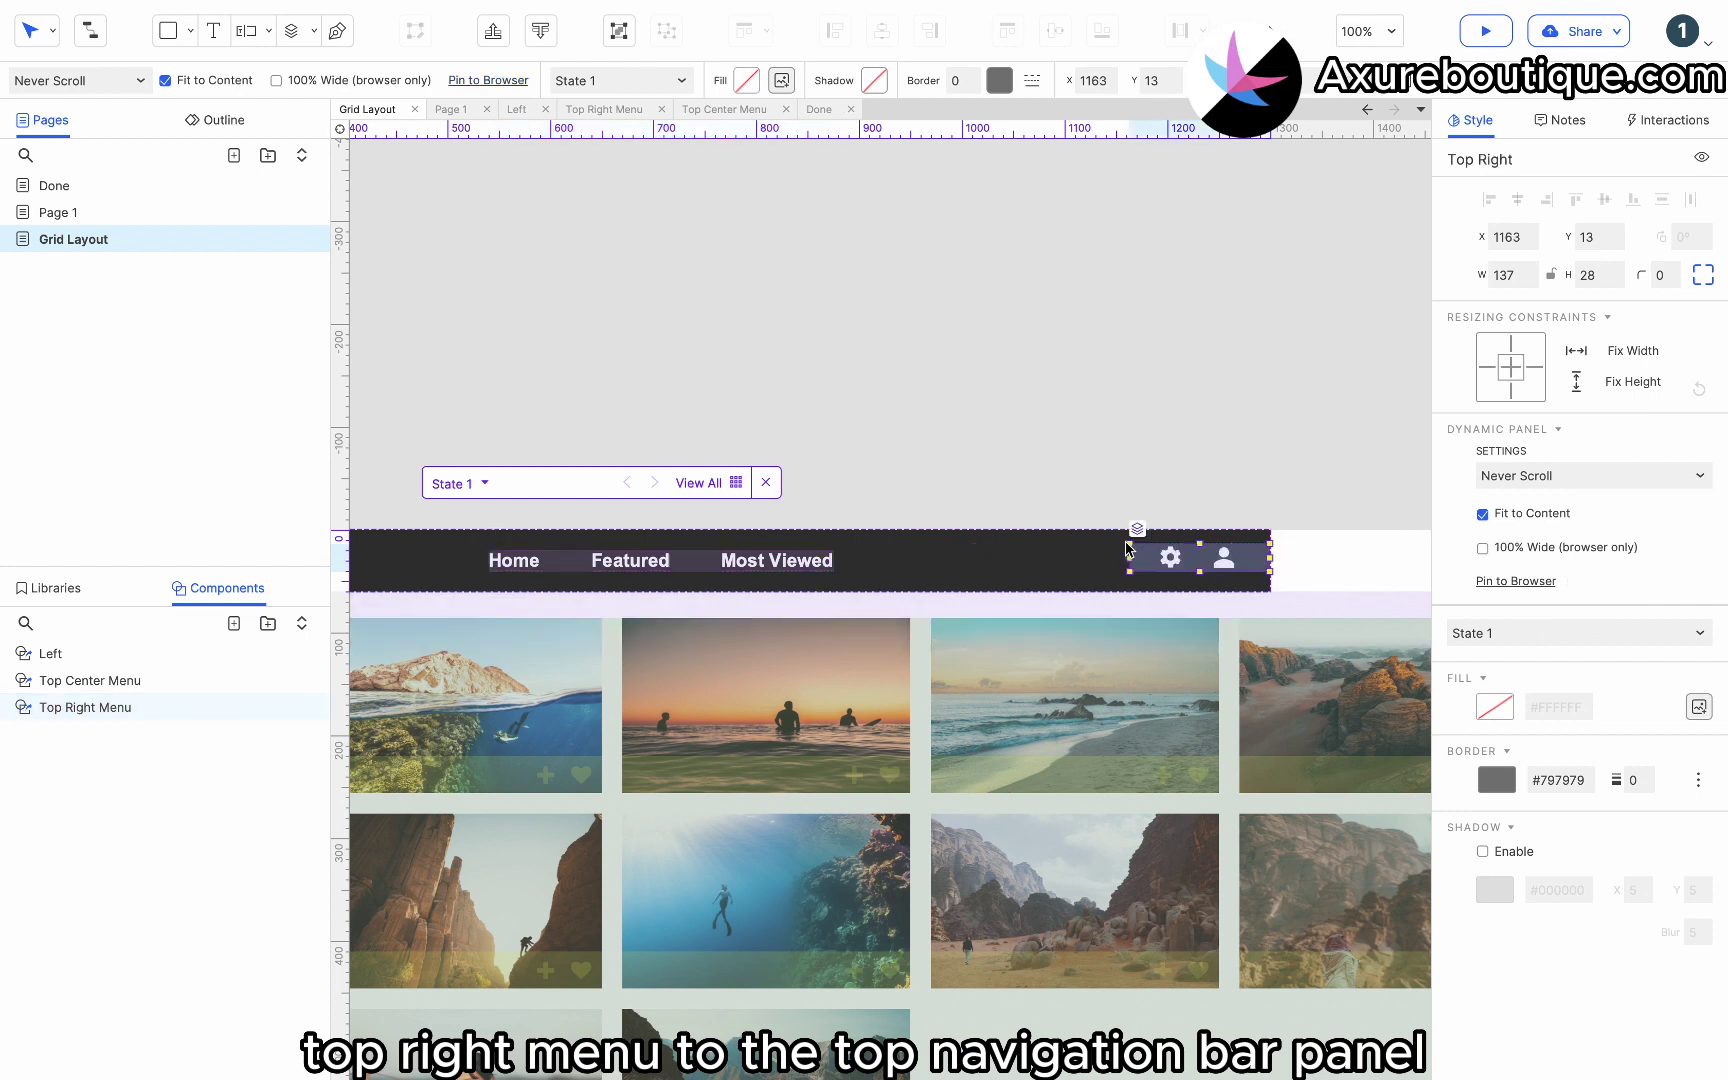
right_click(1167, 562)
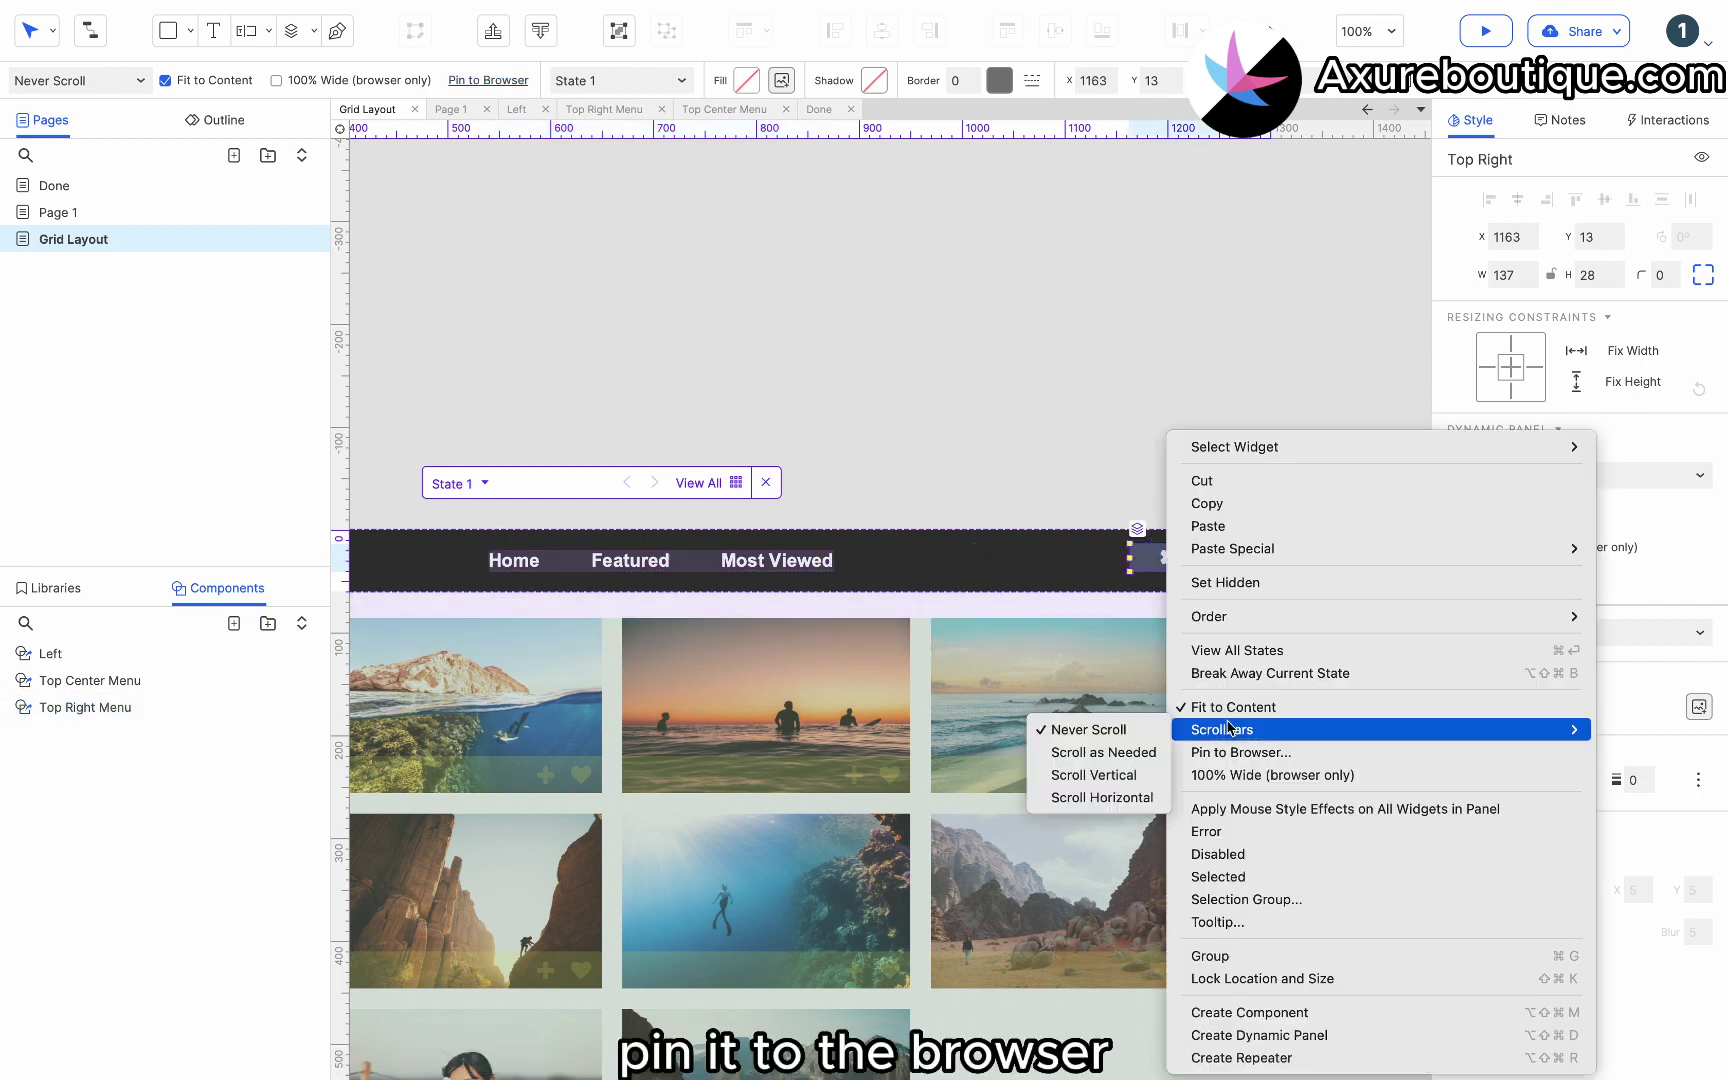
click(1231, 760)
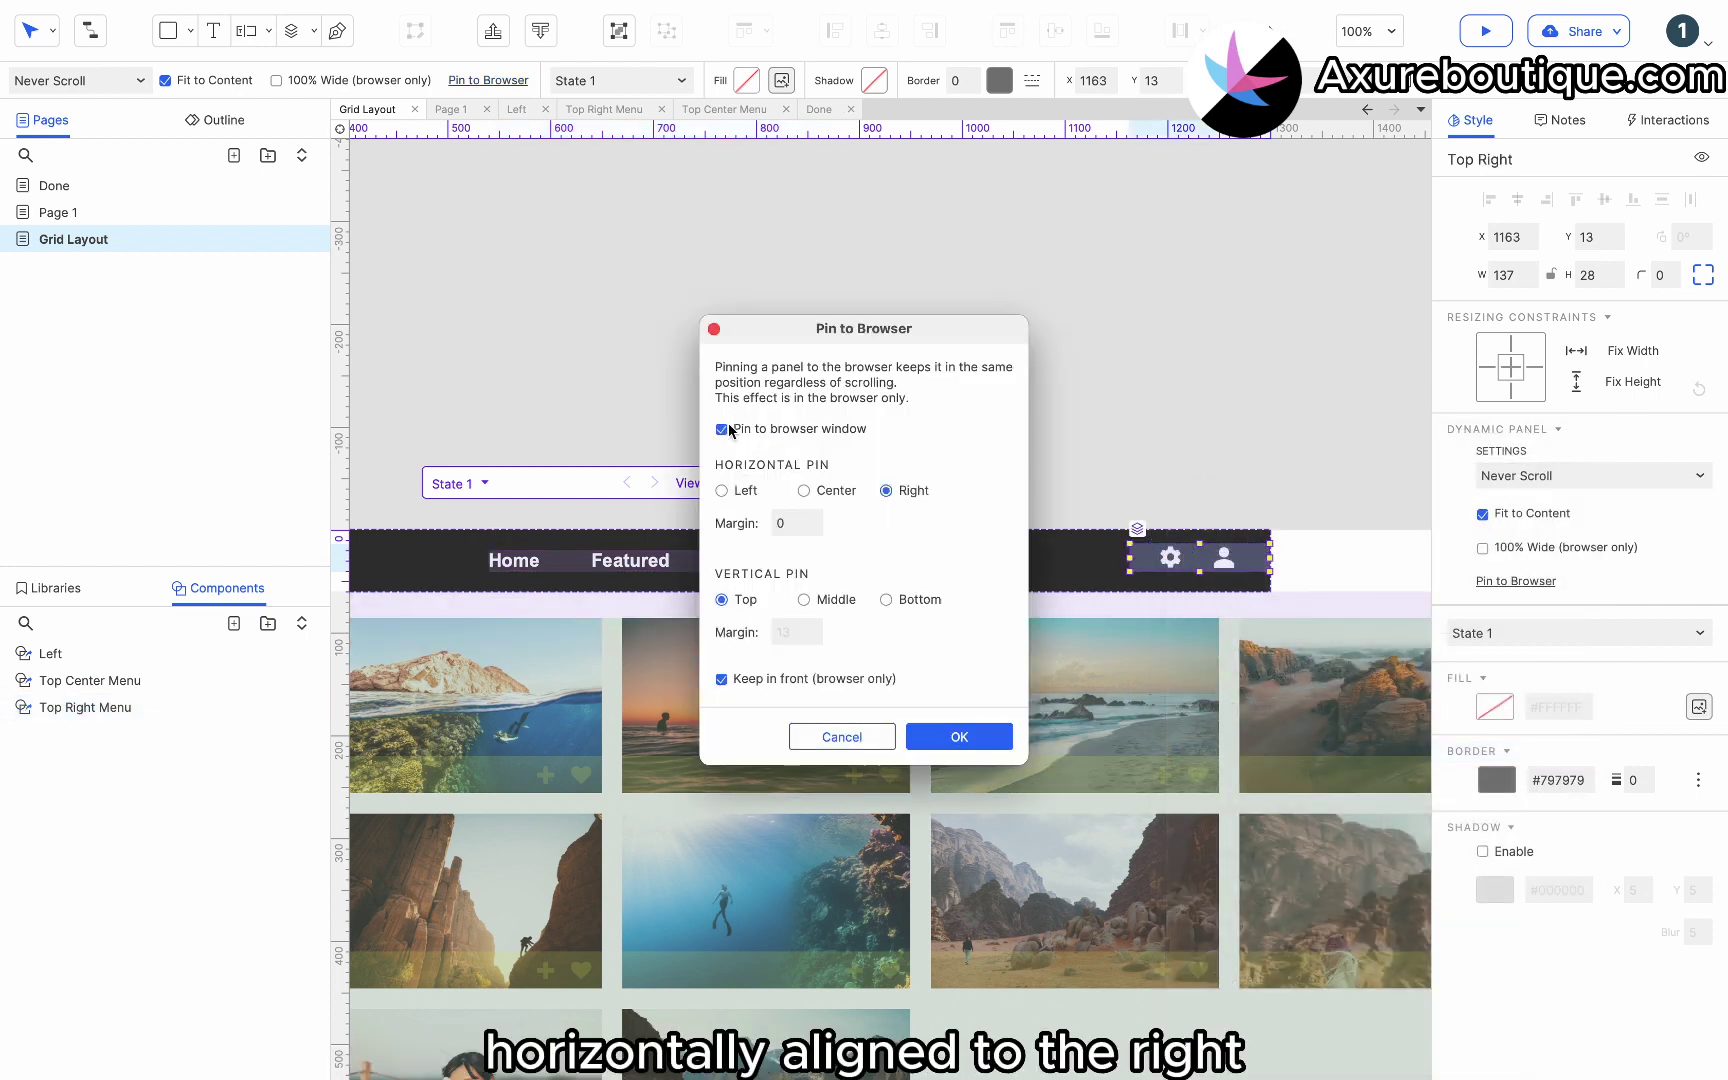
click(952, 740)
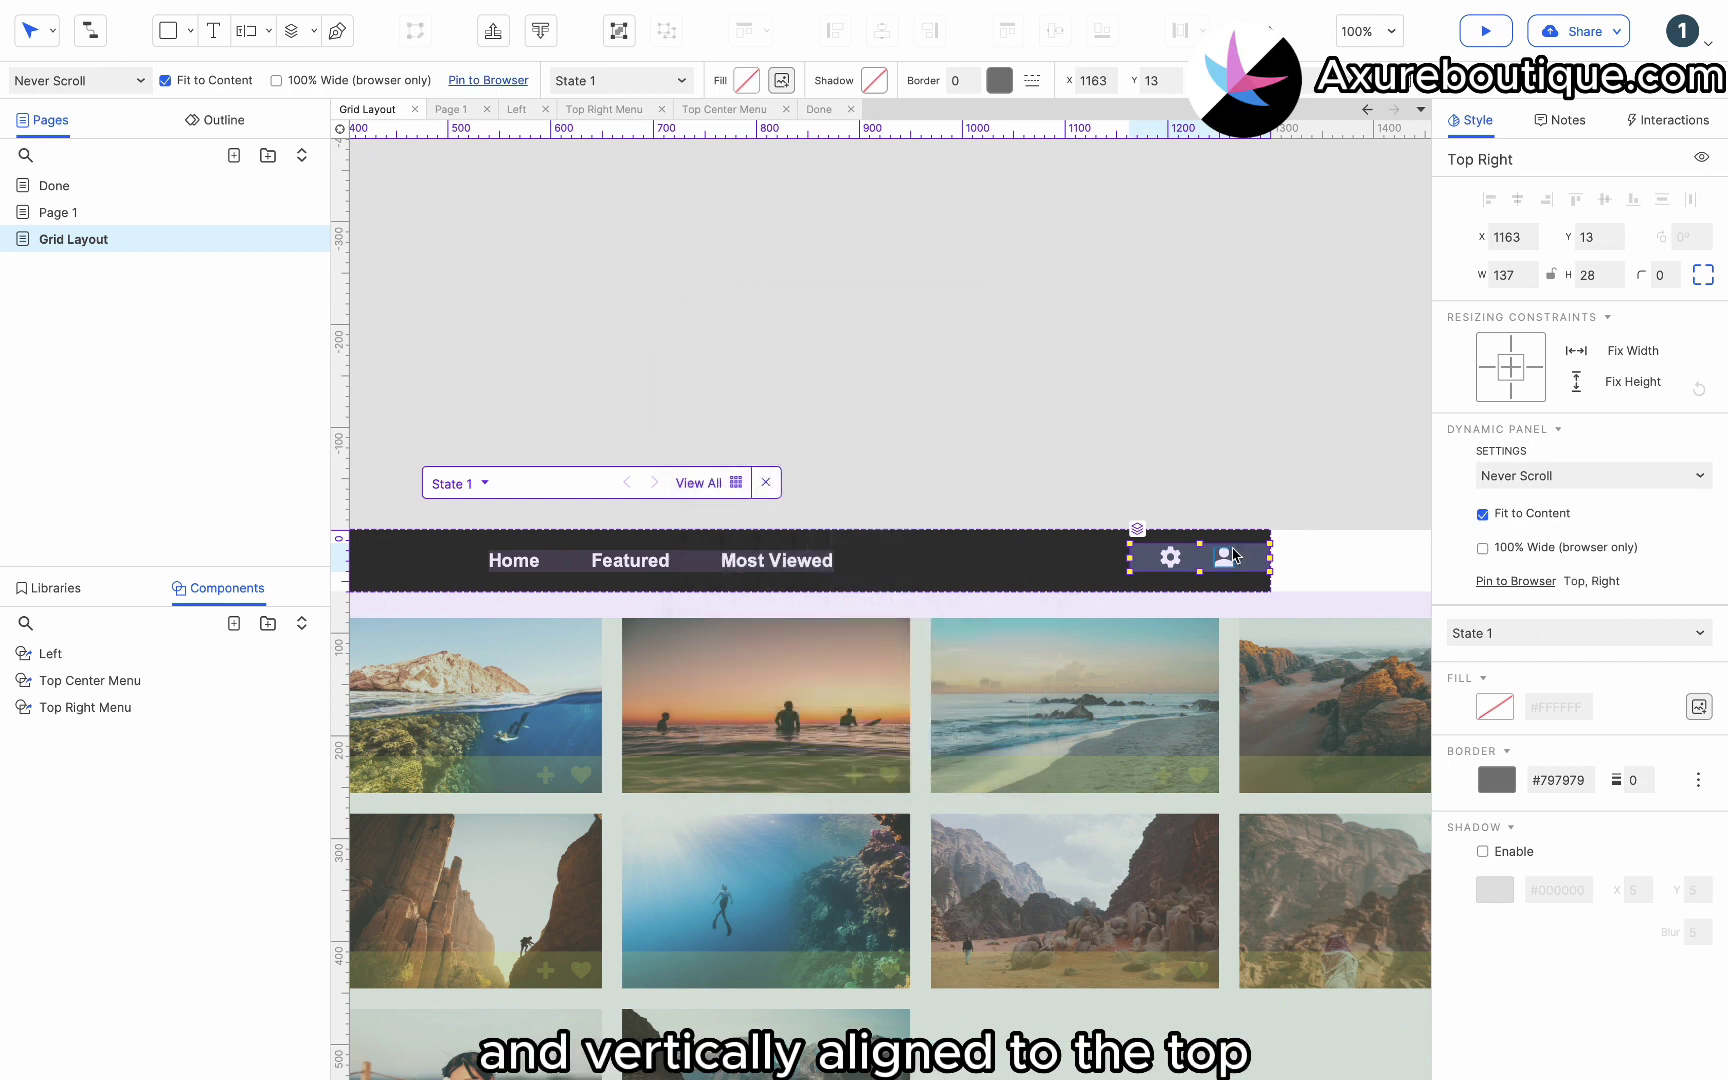
click(1339, 551)
click(1338, 551)
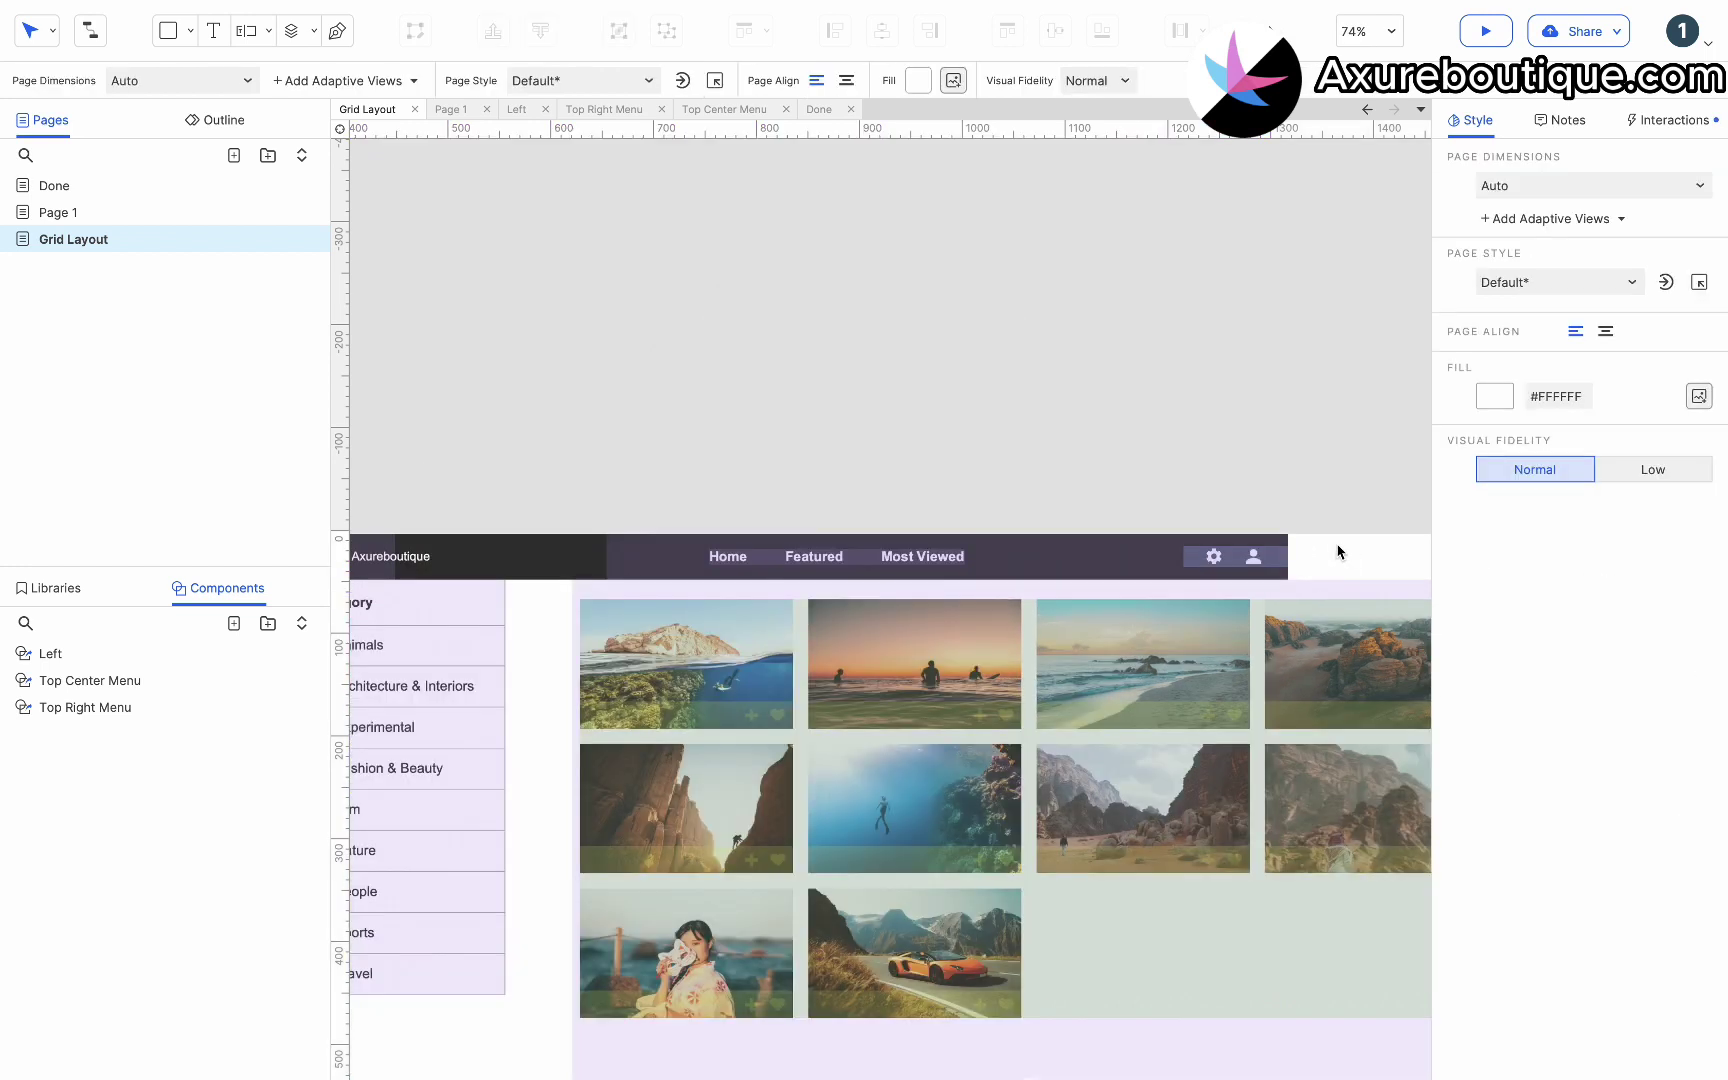
Create a new adaptive view set for the page and set its base view to the Desktop Large preset, 1920 wide.
scroll(876, 684, down, 2)
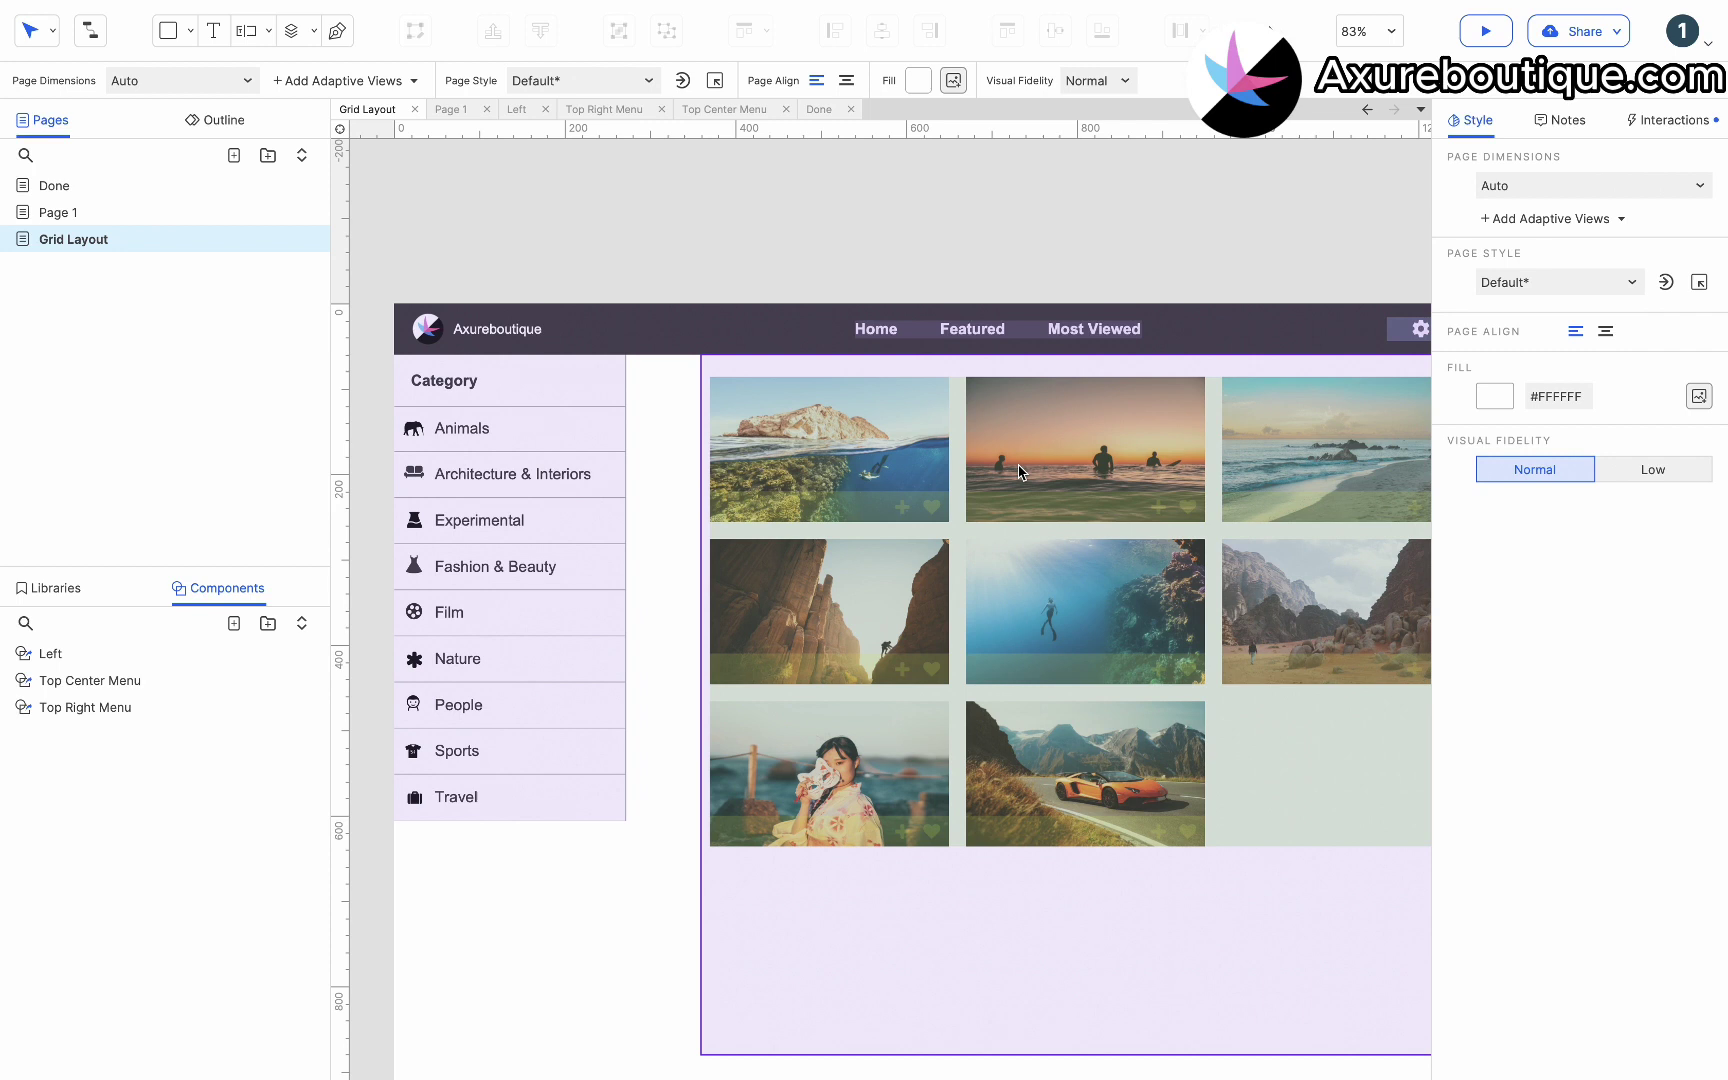
click(1018, 472)
click(660, 517)
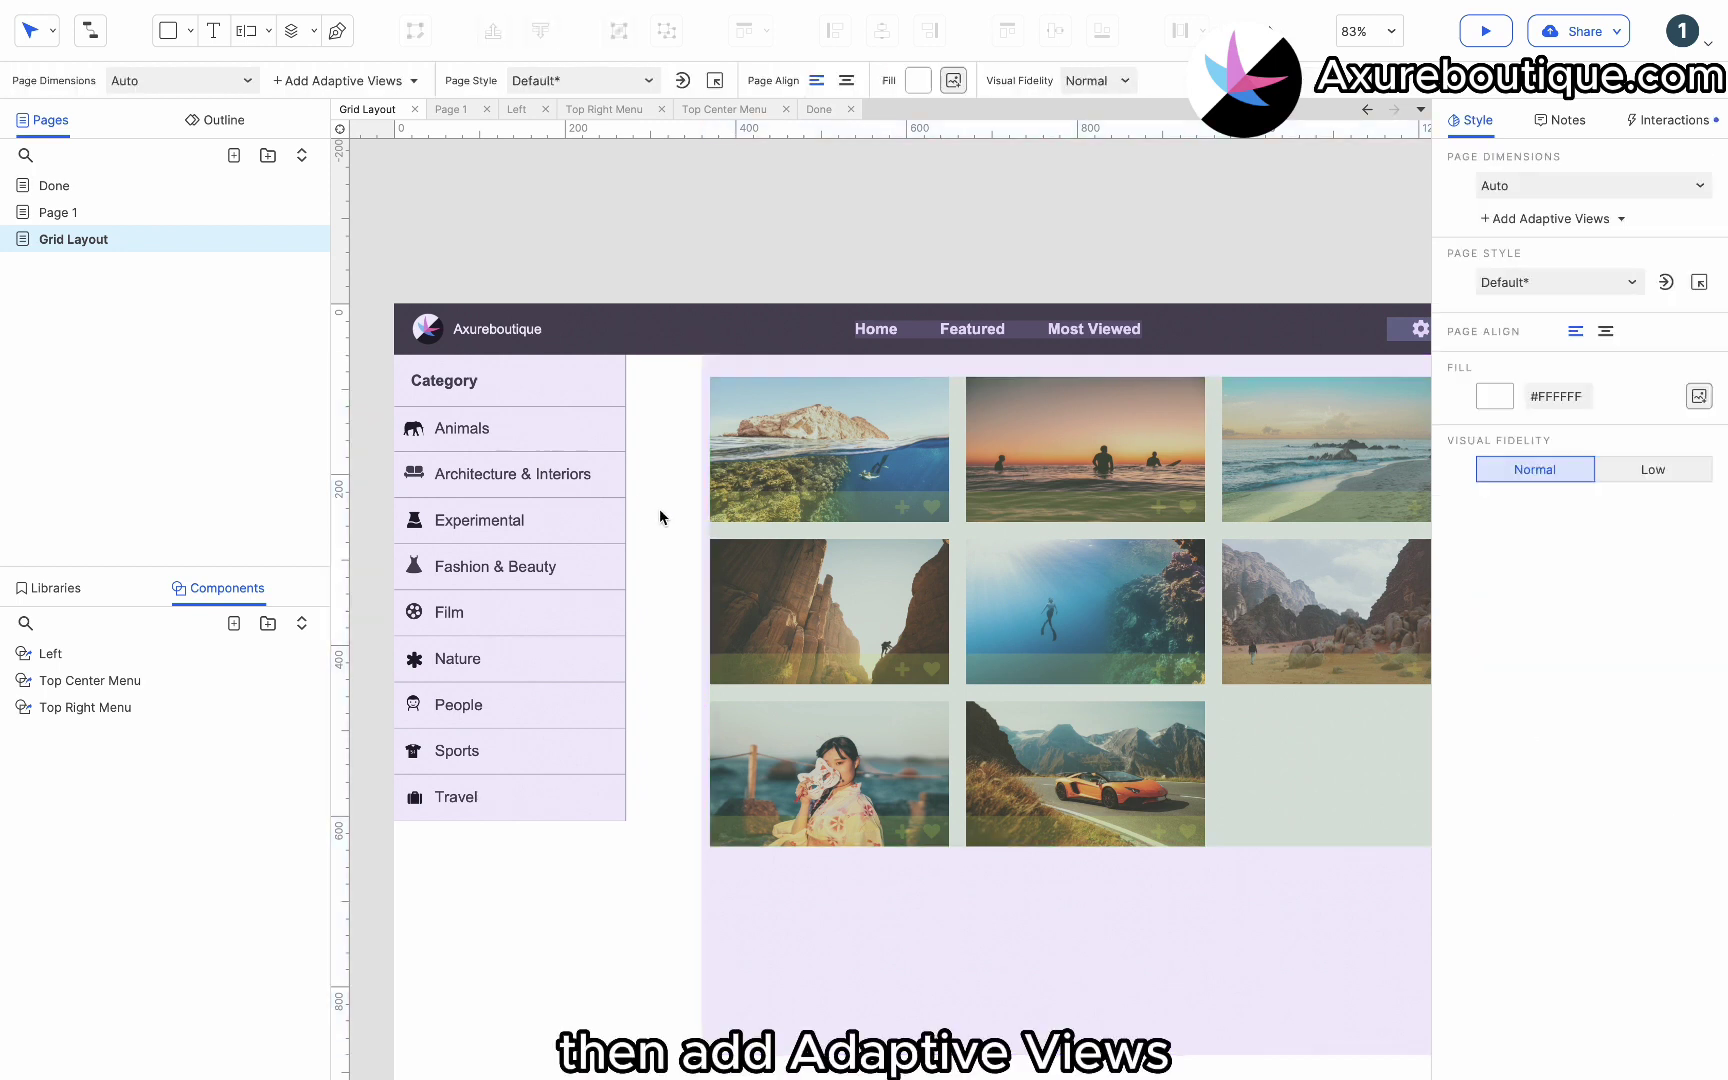
click(1558, 221)
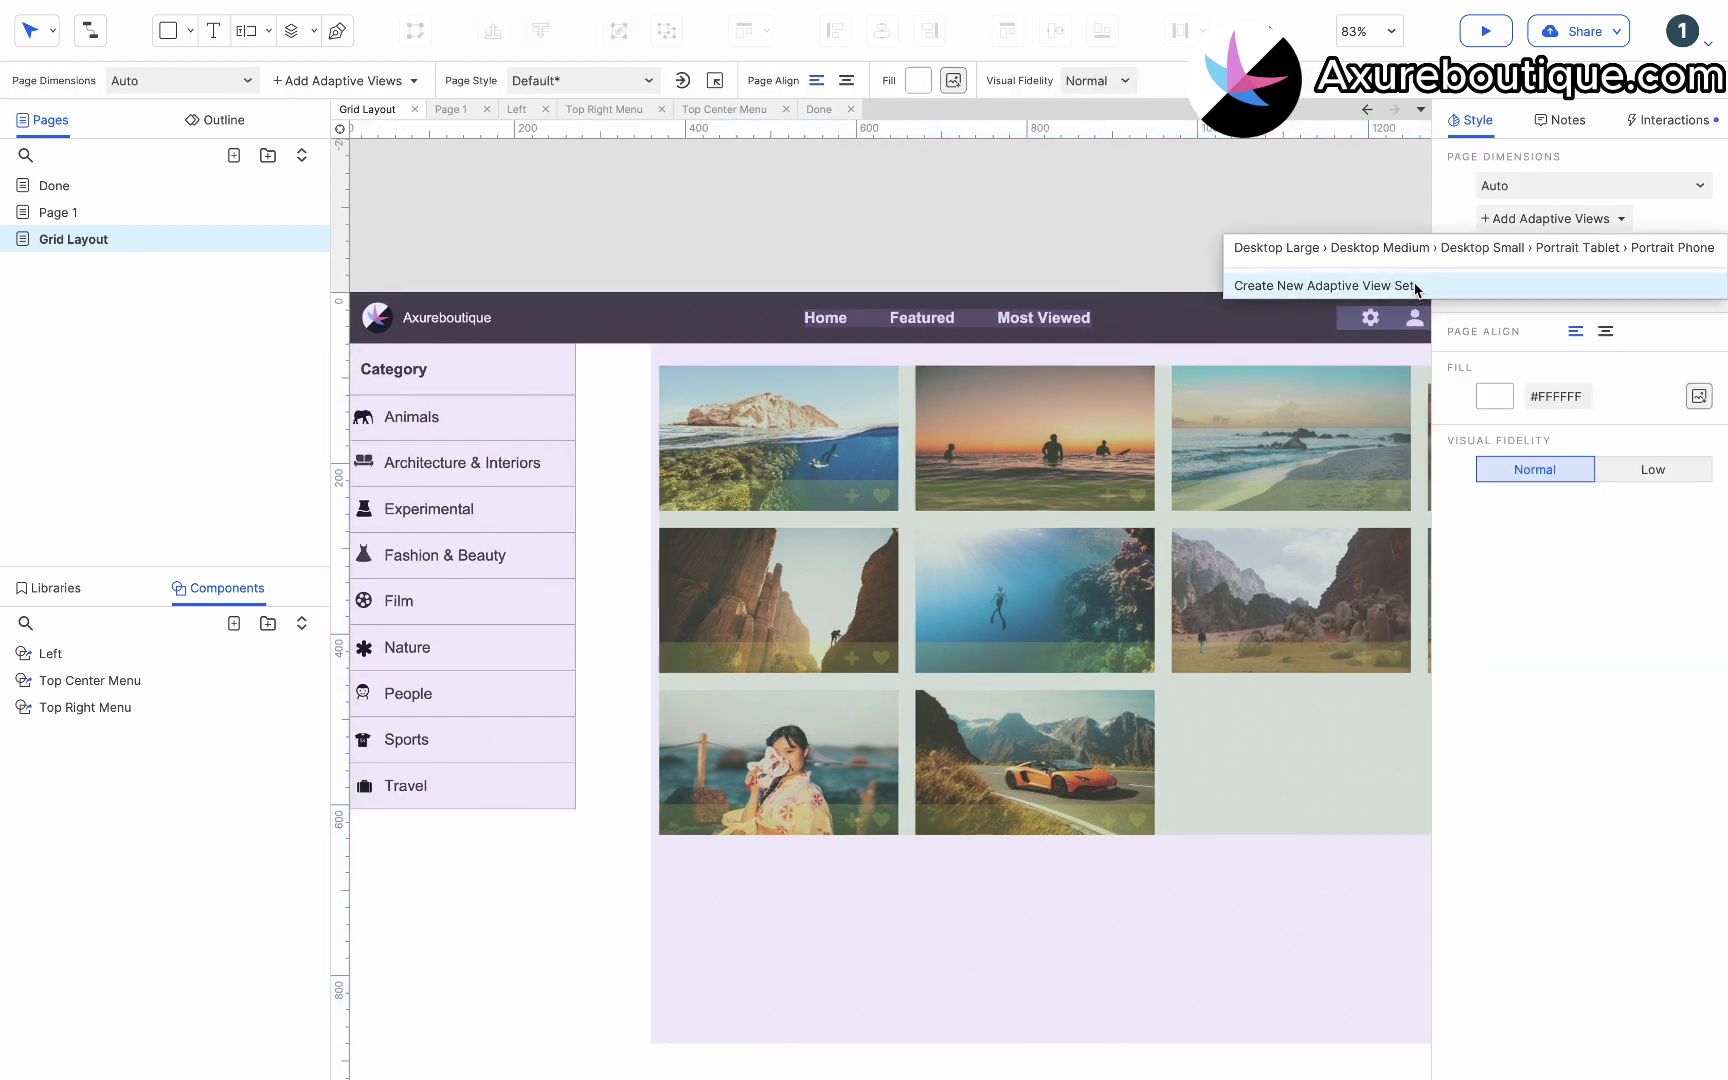
click(1415, 287)
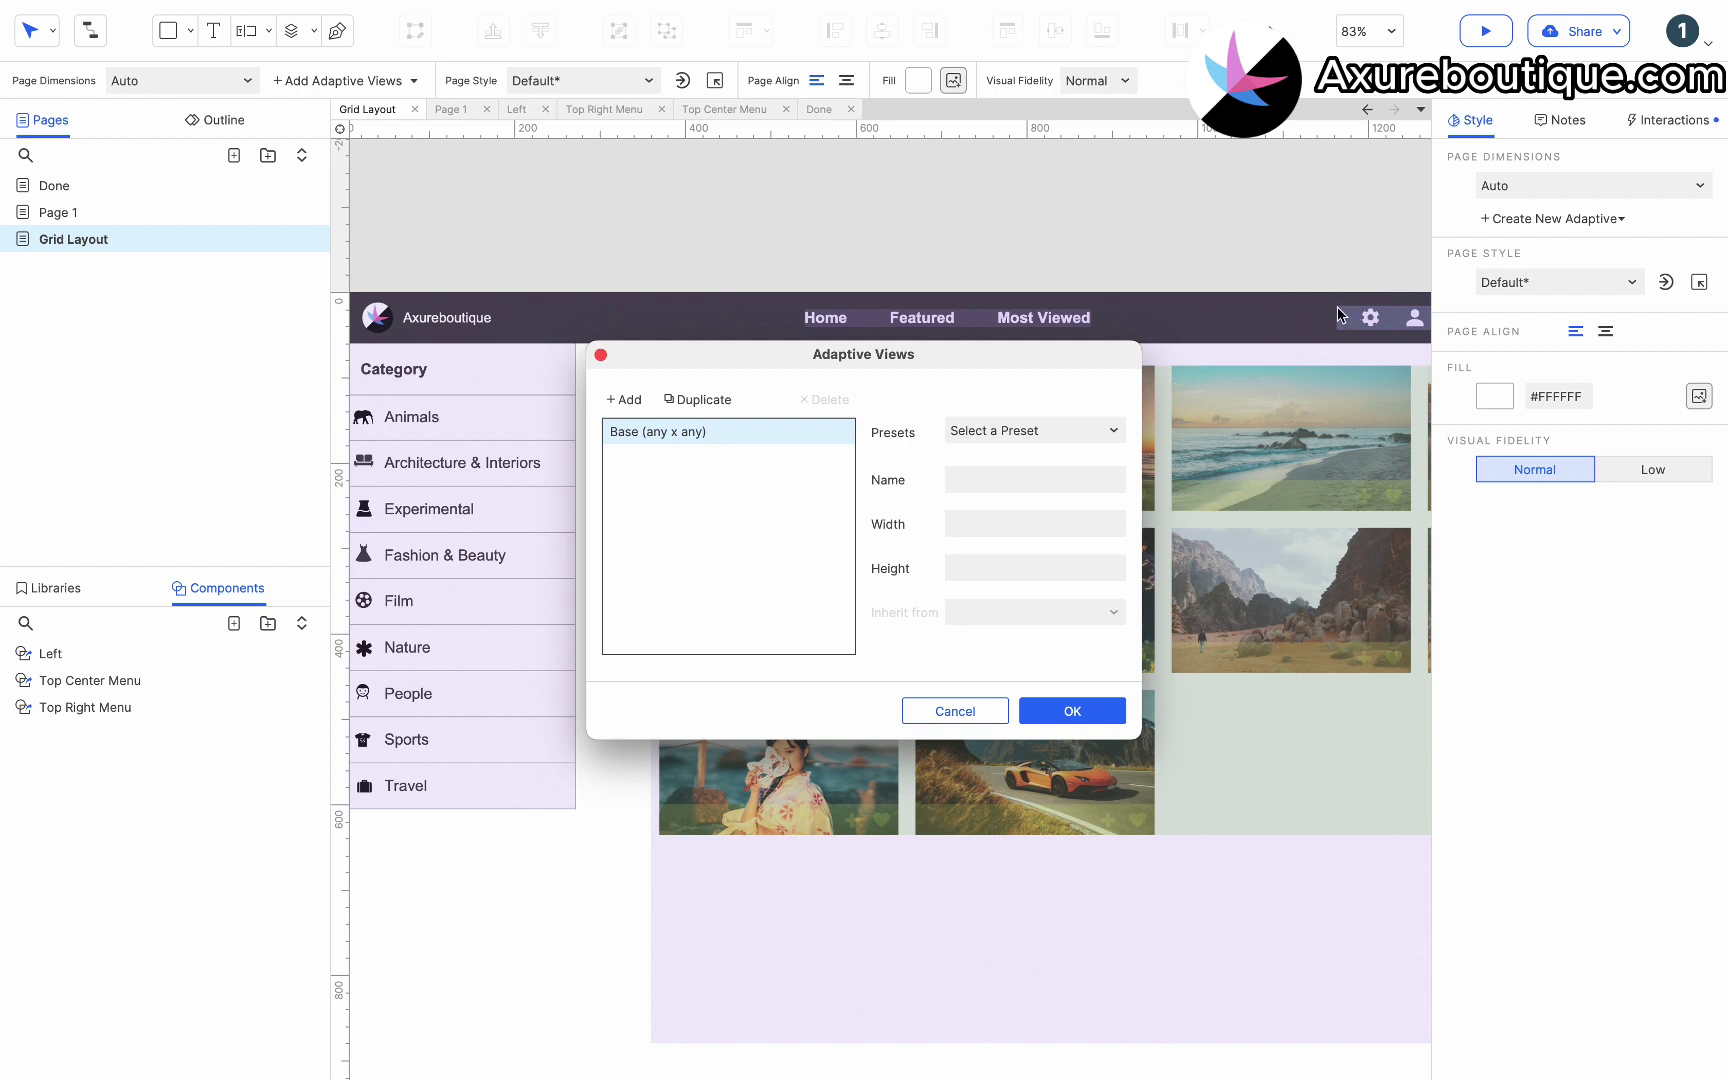
click(1008, 428)
click(1021, 483)
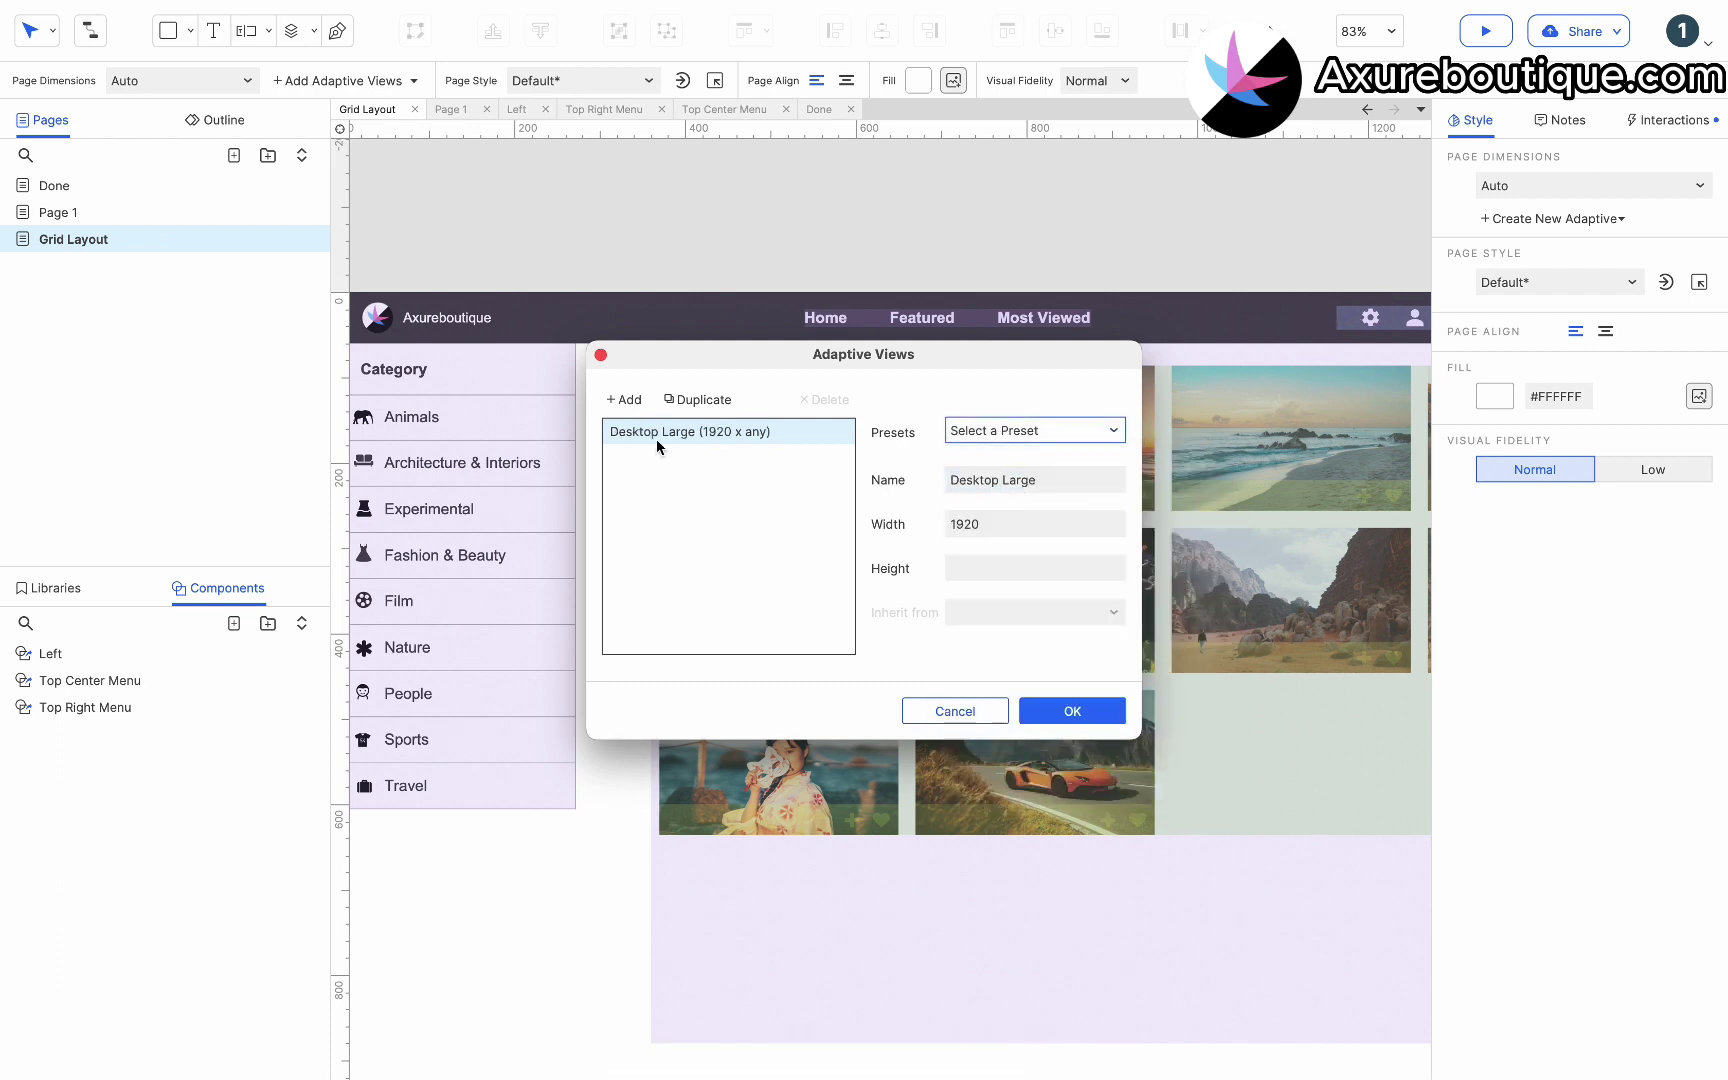
Add the Desktop Medium (1366 wide) and Desktop Small (1200 wide) preset views to the adaptive view set.
click(624, 399)
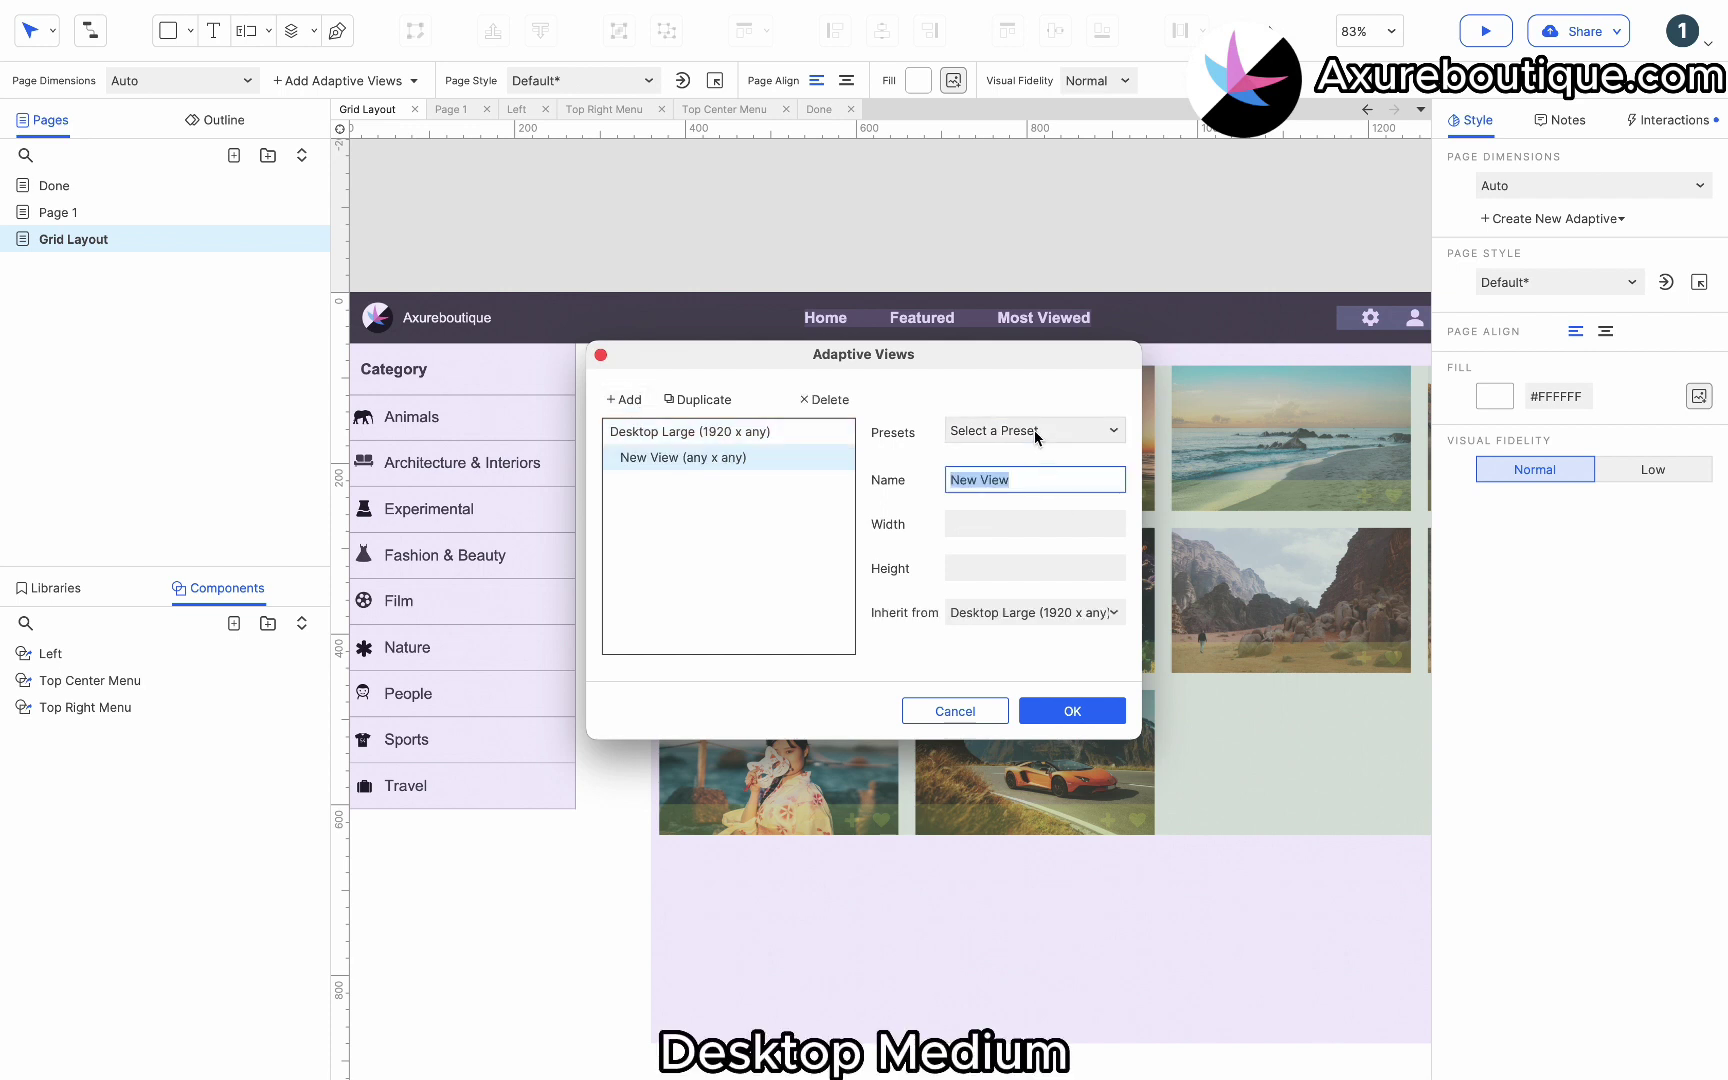
click(1034, 431)
click(1044, 504)
click(626, 400)
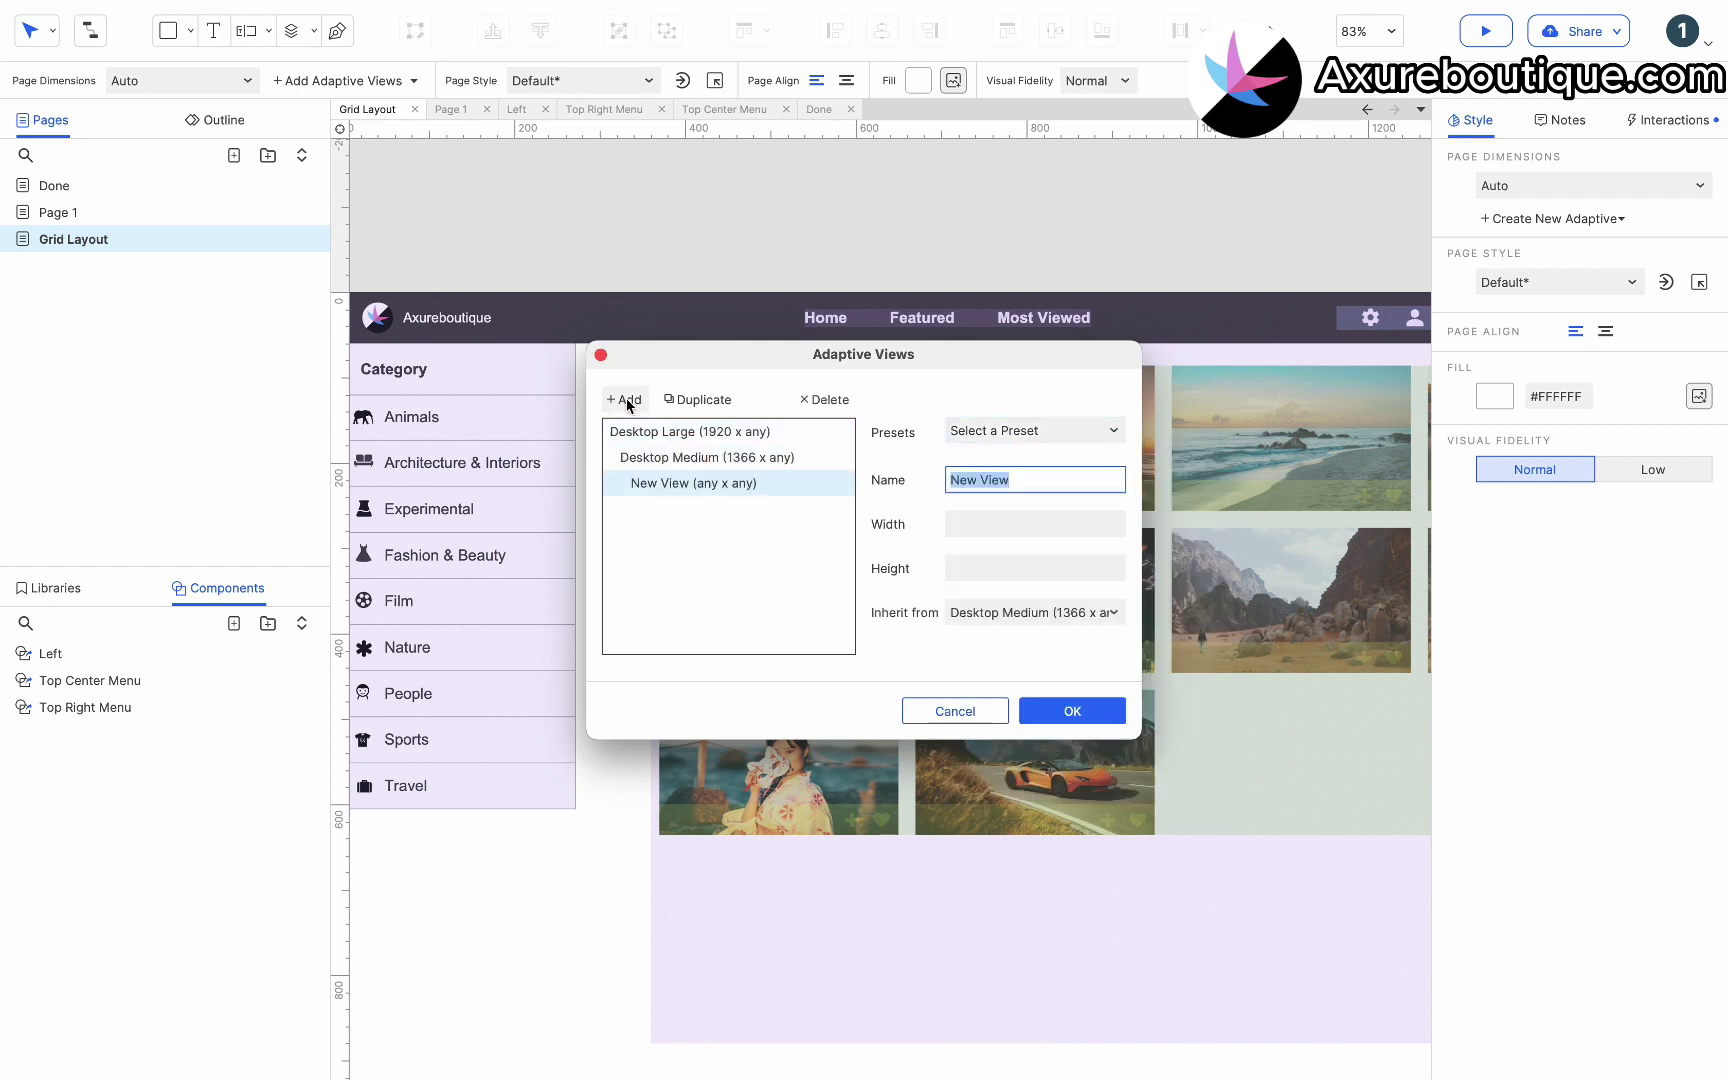
click(975, 432)
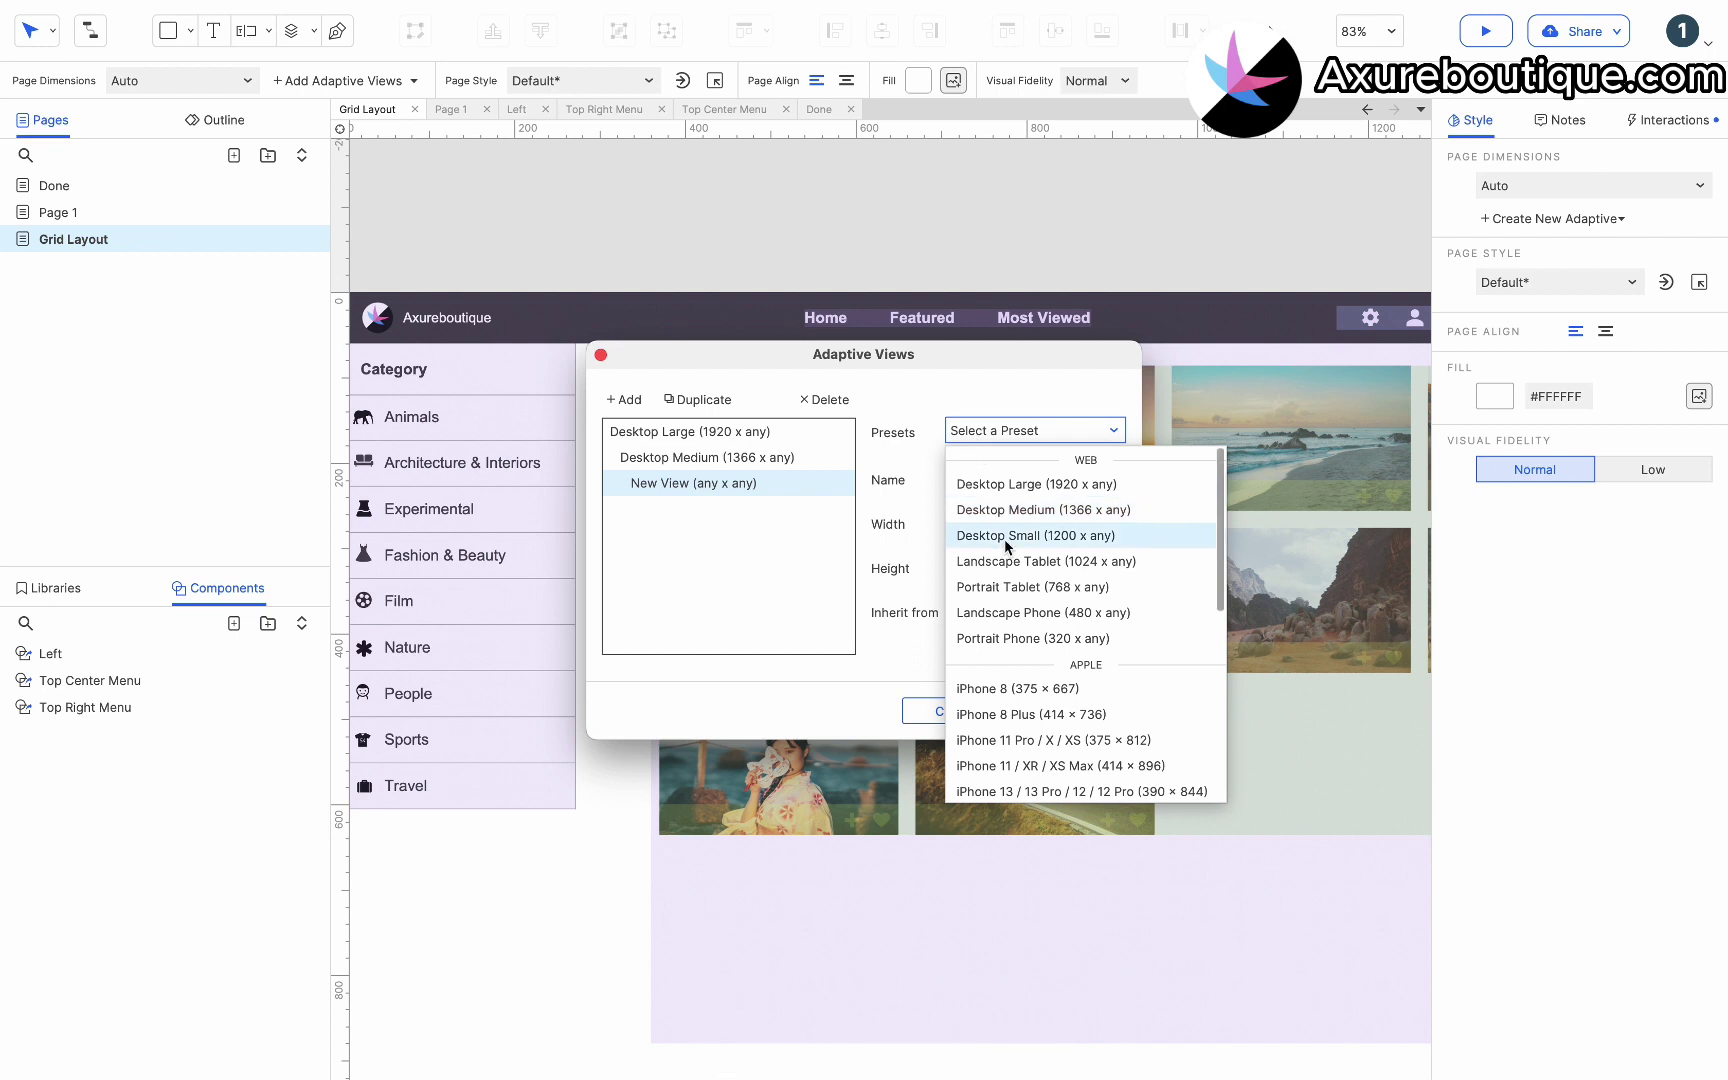
click(1035, 536)
Add the Portrait Tablet (768 wide) and Portrait Phone (320 wide) preset views and apply the adaptive view set.
click(622, 400)
click(1030, 432)
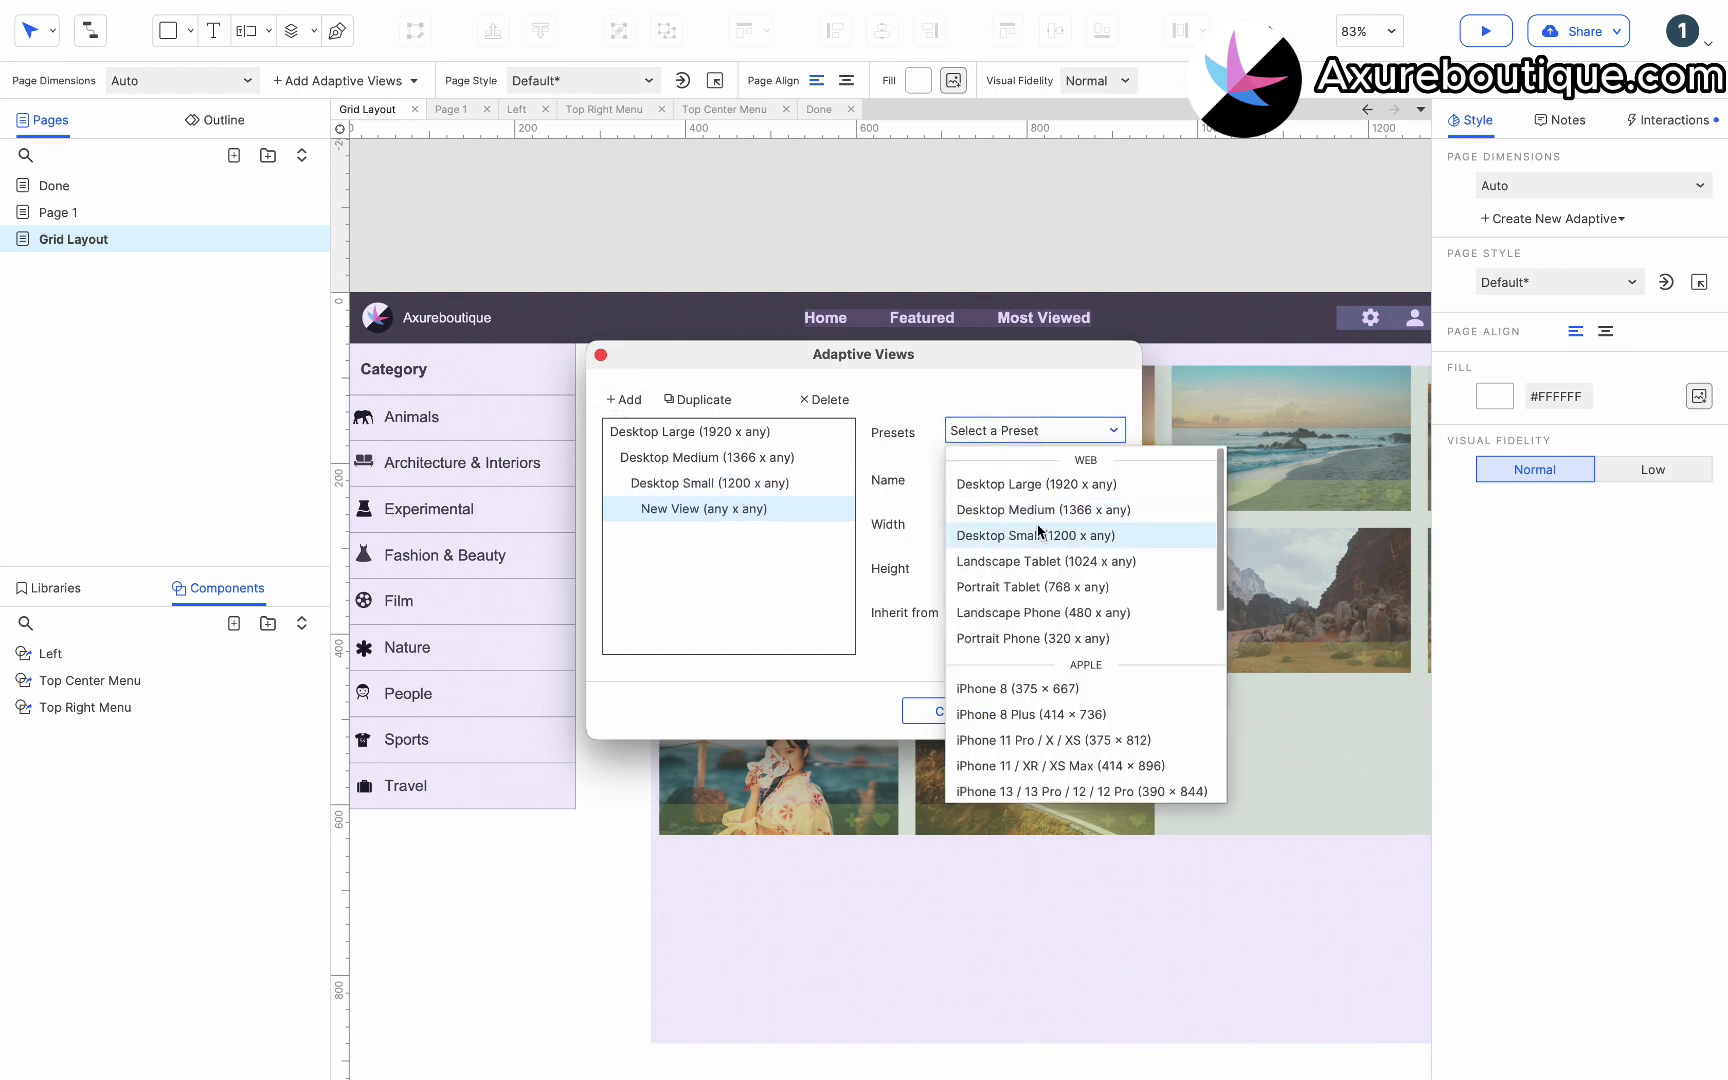
click(1038, 587)
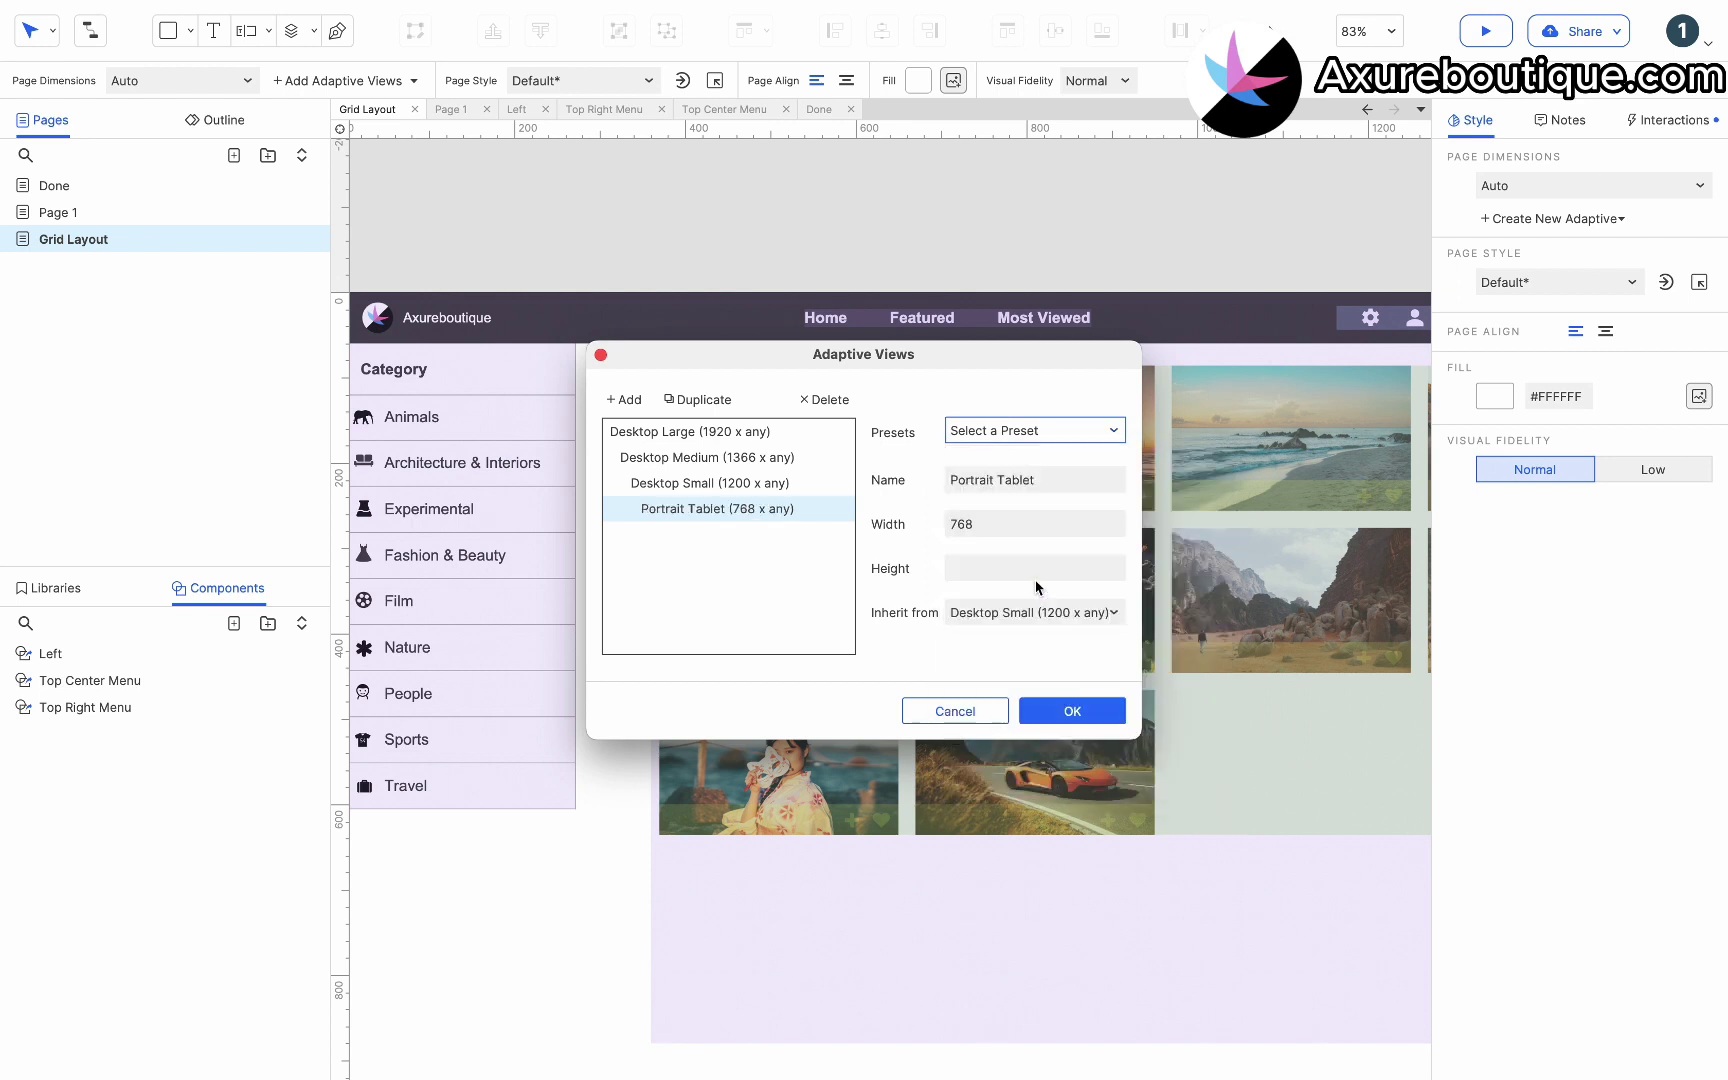
click(632, 401)
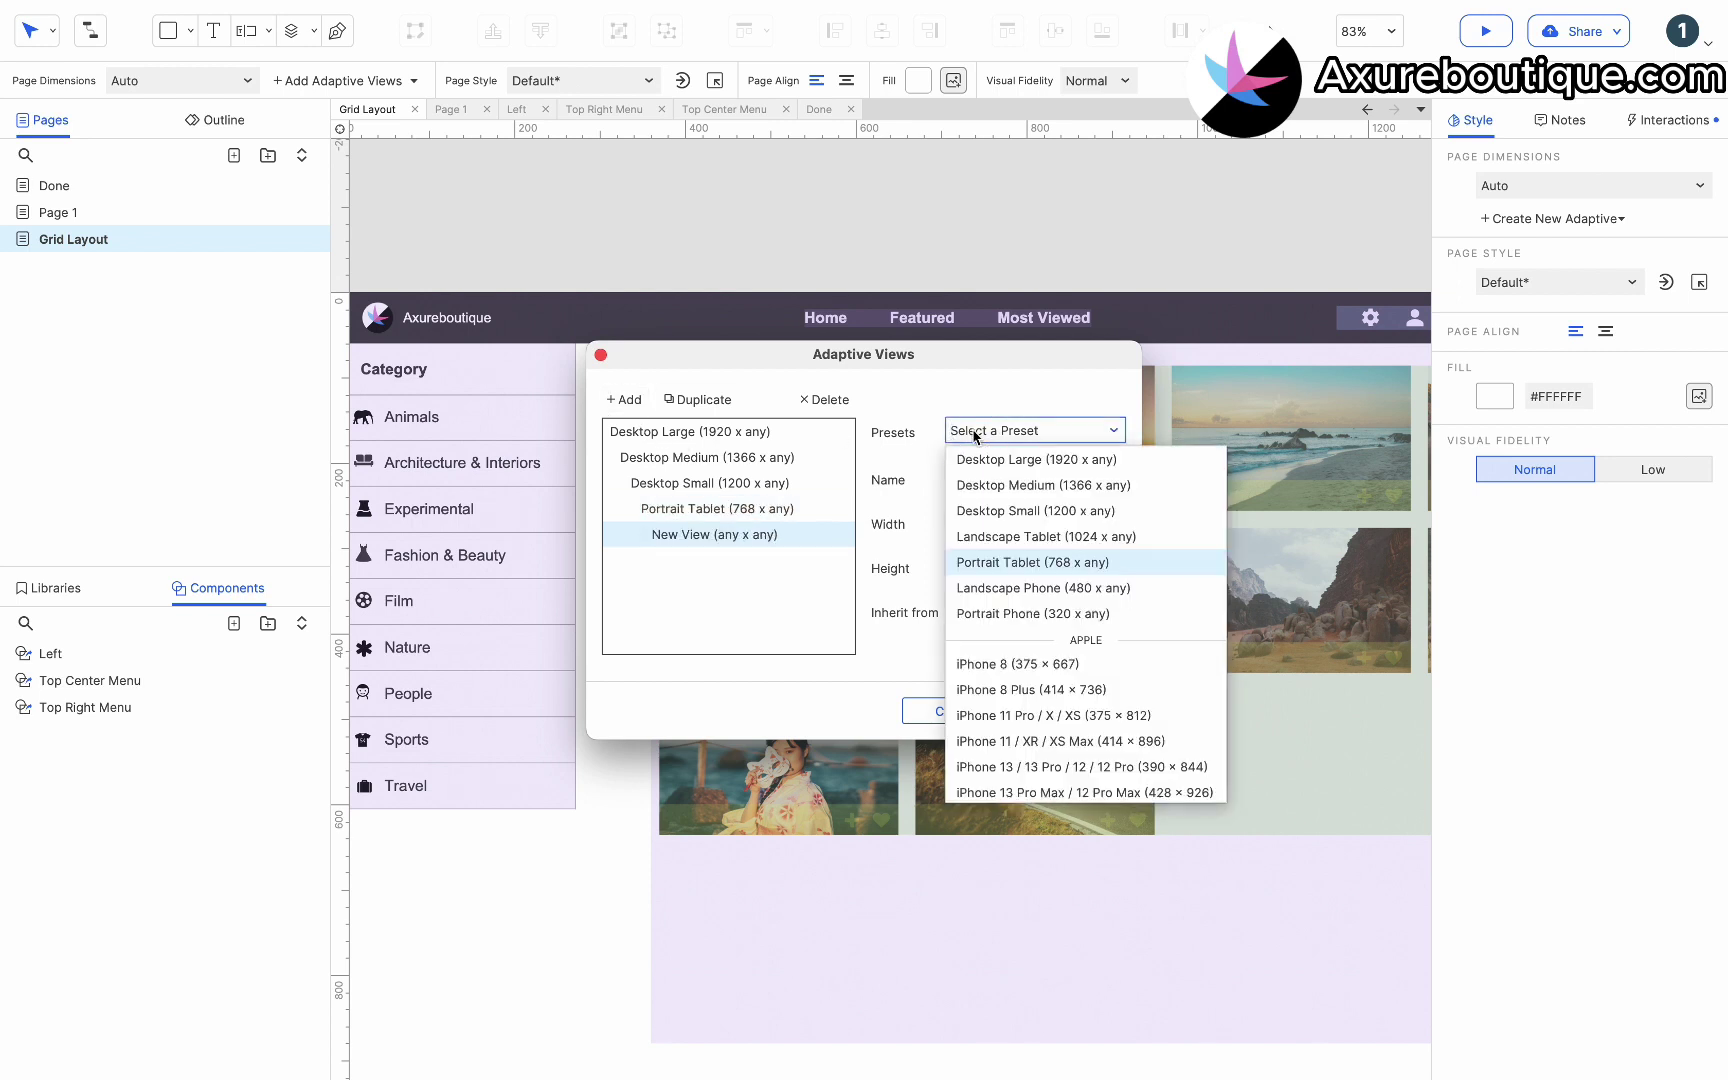
click(1011, 613)
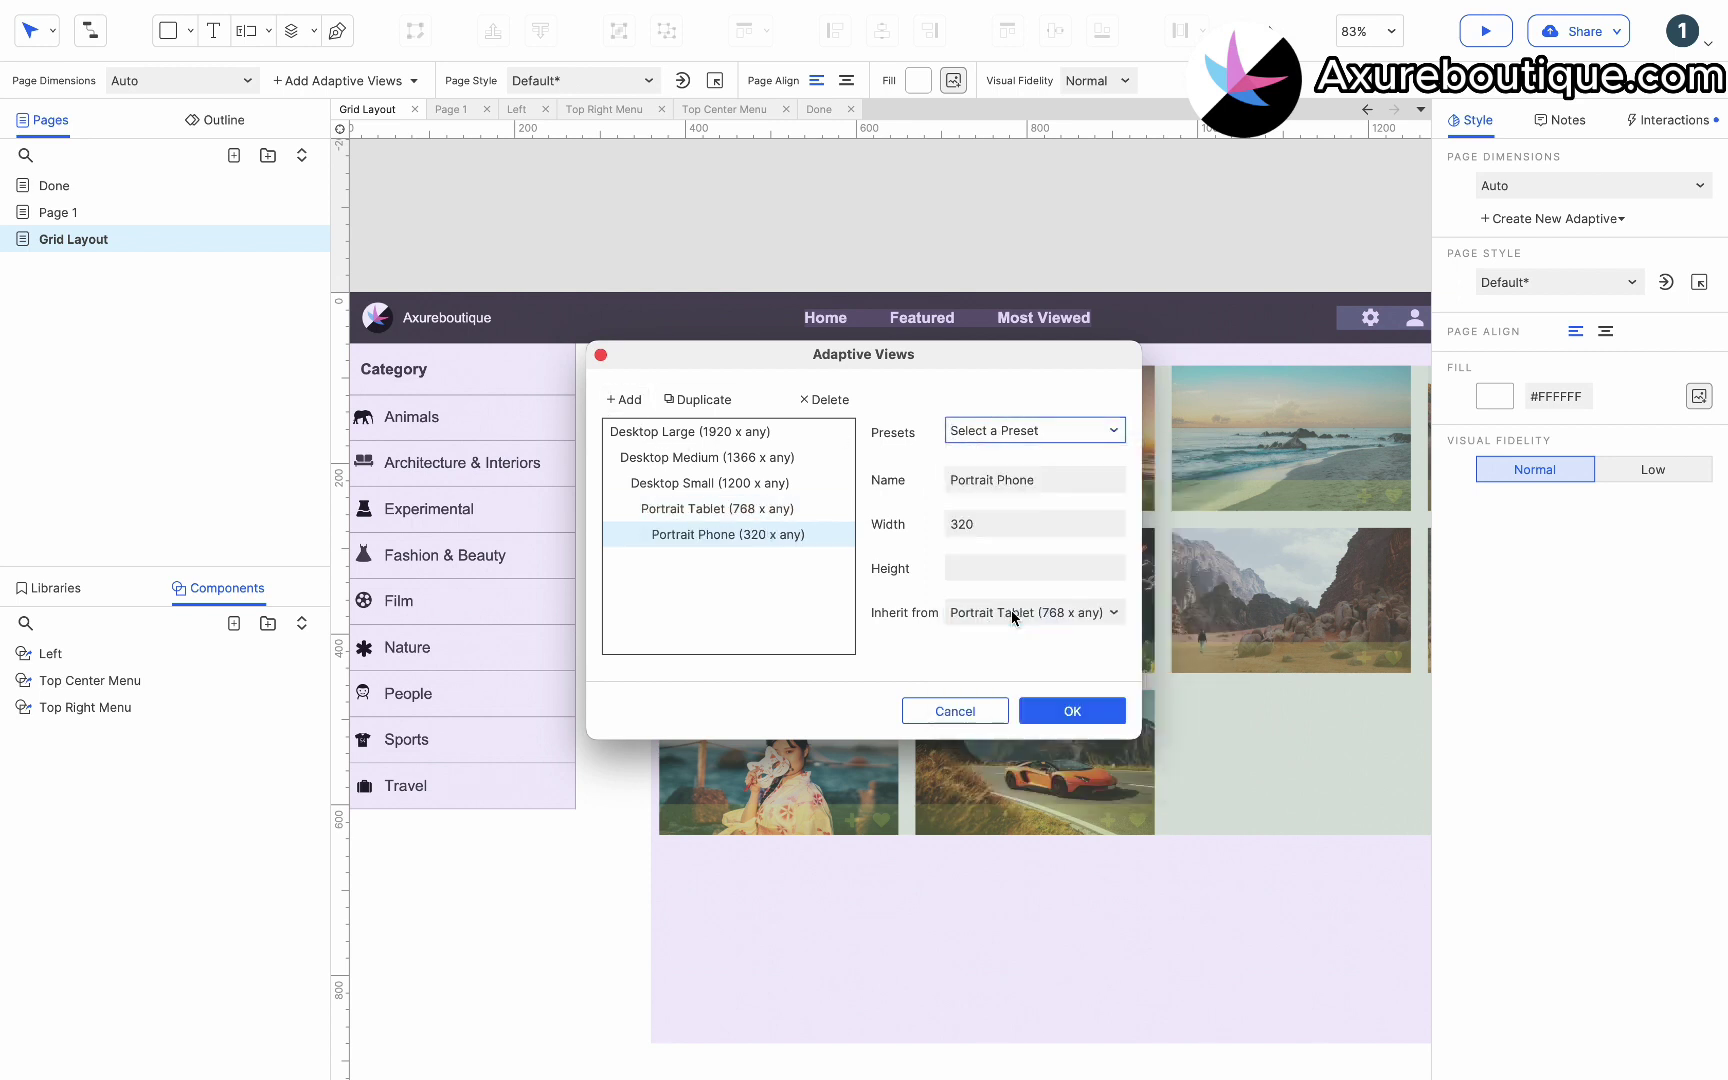
click(1075, 711)
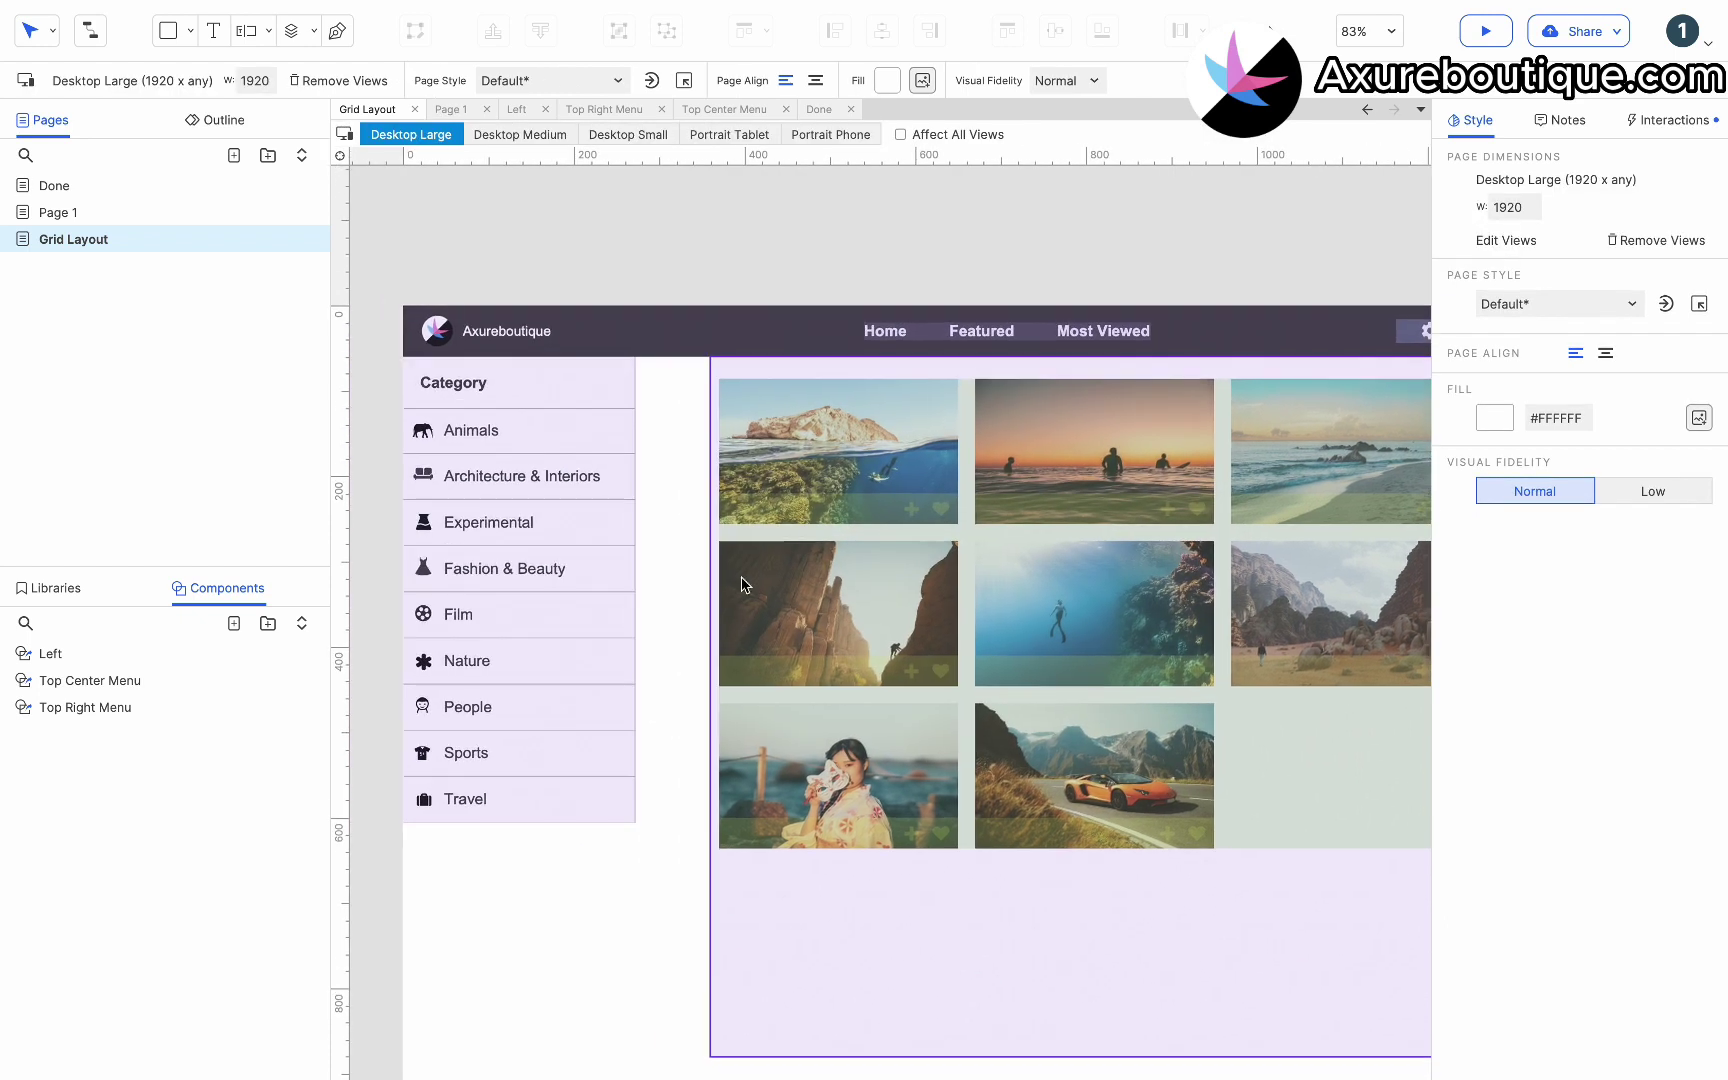
In the Desktop Large view, set the image repeater inside the Content panel to 5 items per row.
click(752, 445)
double_click(790, 480)
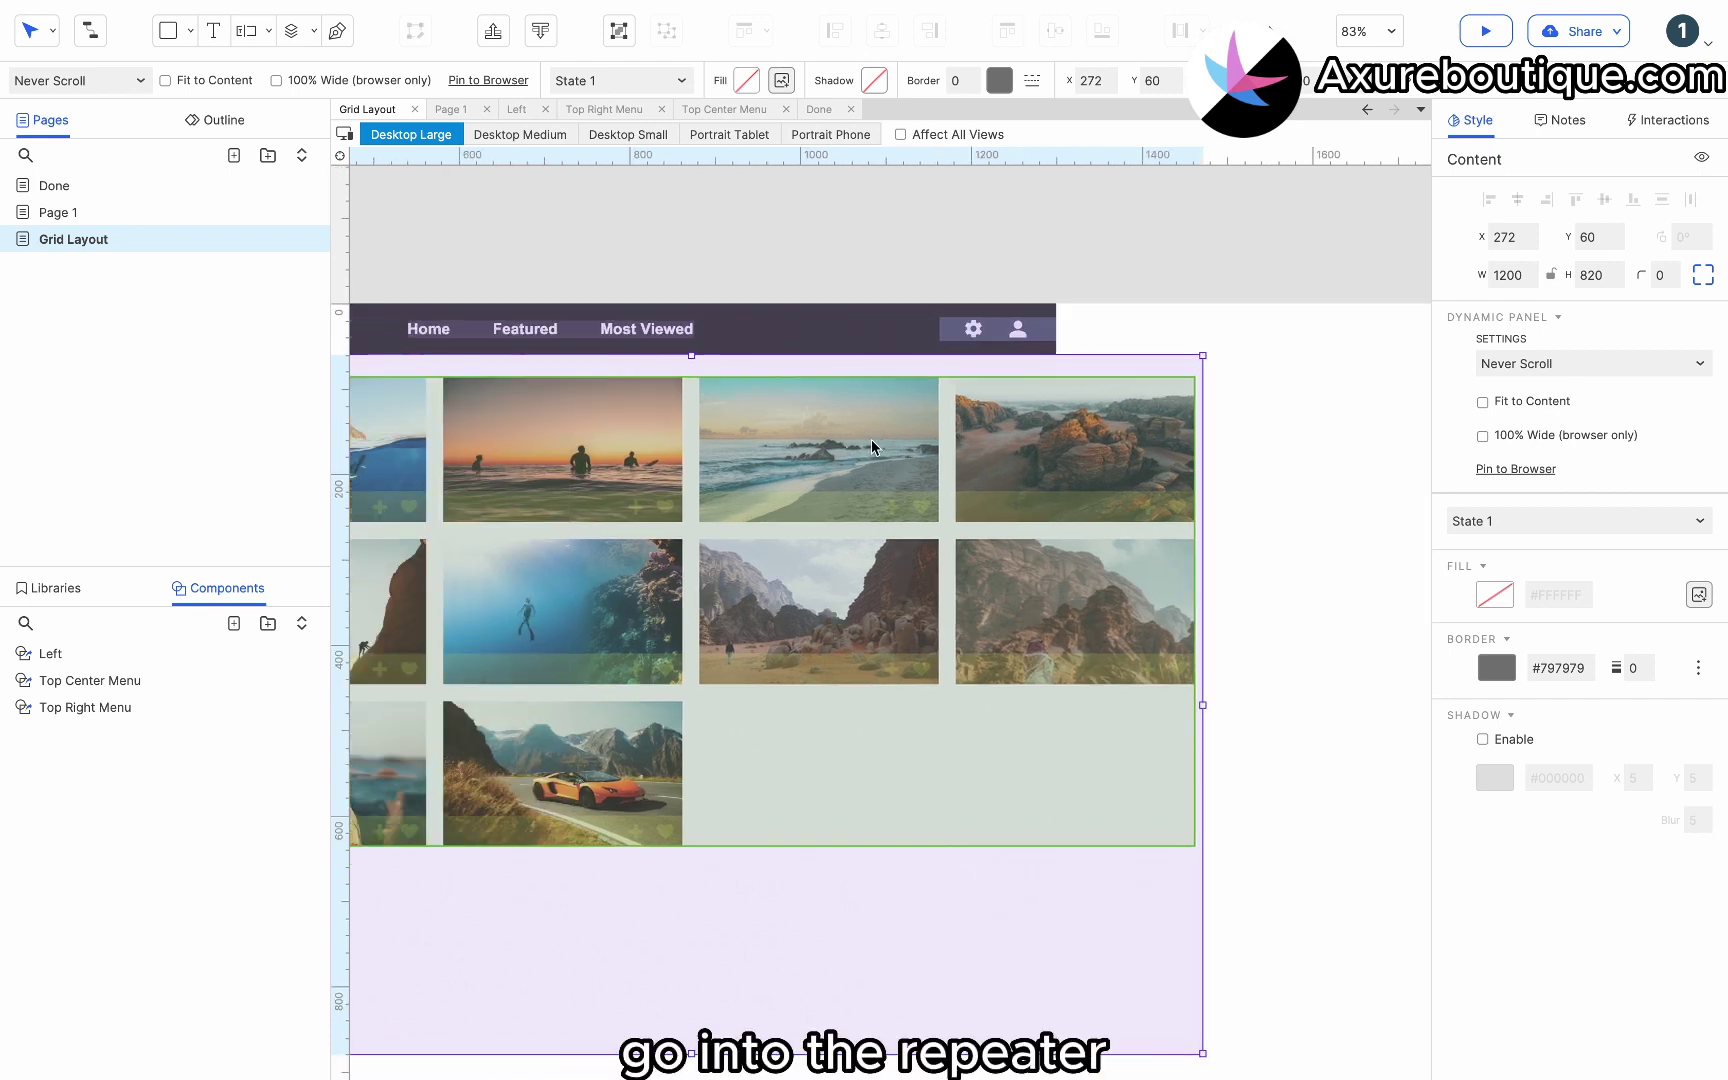
double_click(871, 440)
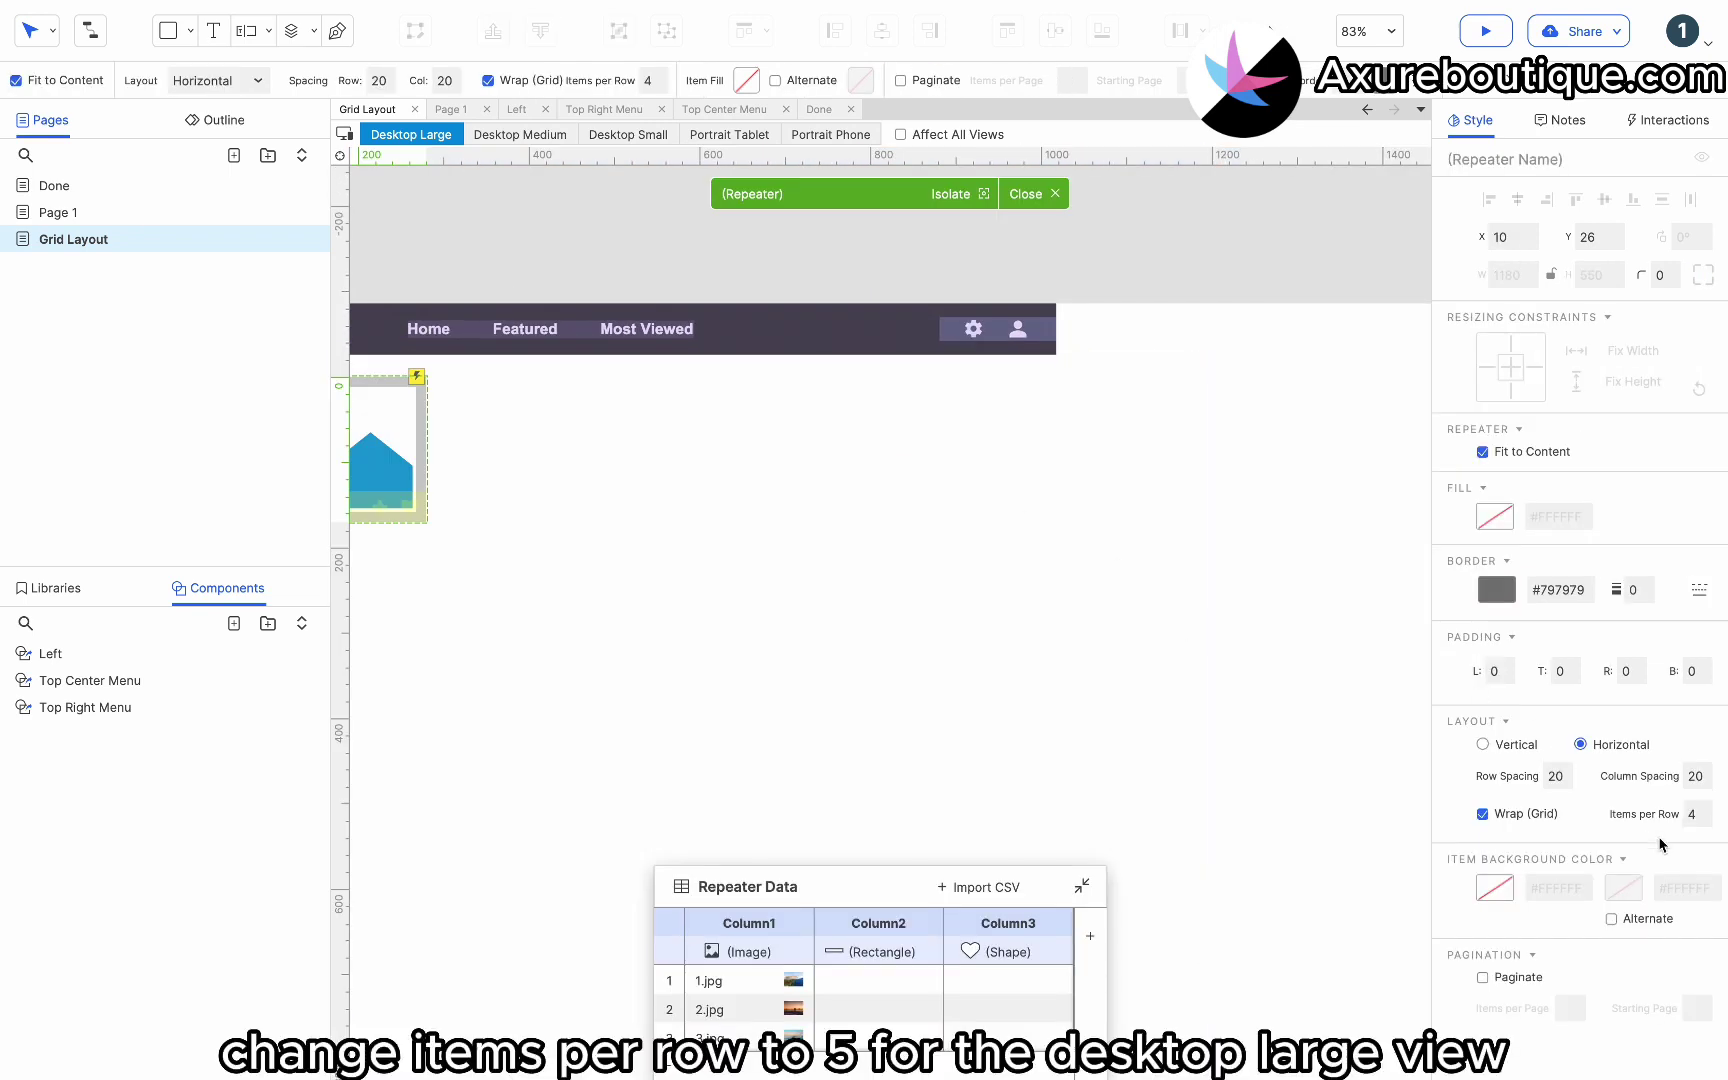
click(1293, 388)
scroll(1292, 386, right, 2)
Select the Content dynamic panel and make it fit to its content in the Desktop Large view.
double_click(1060, 422)
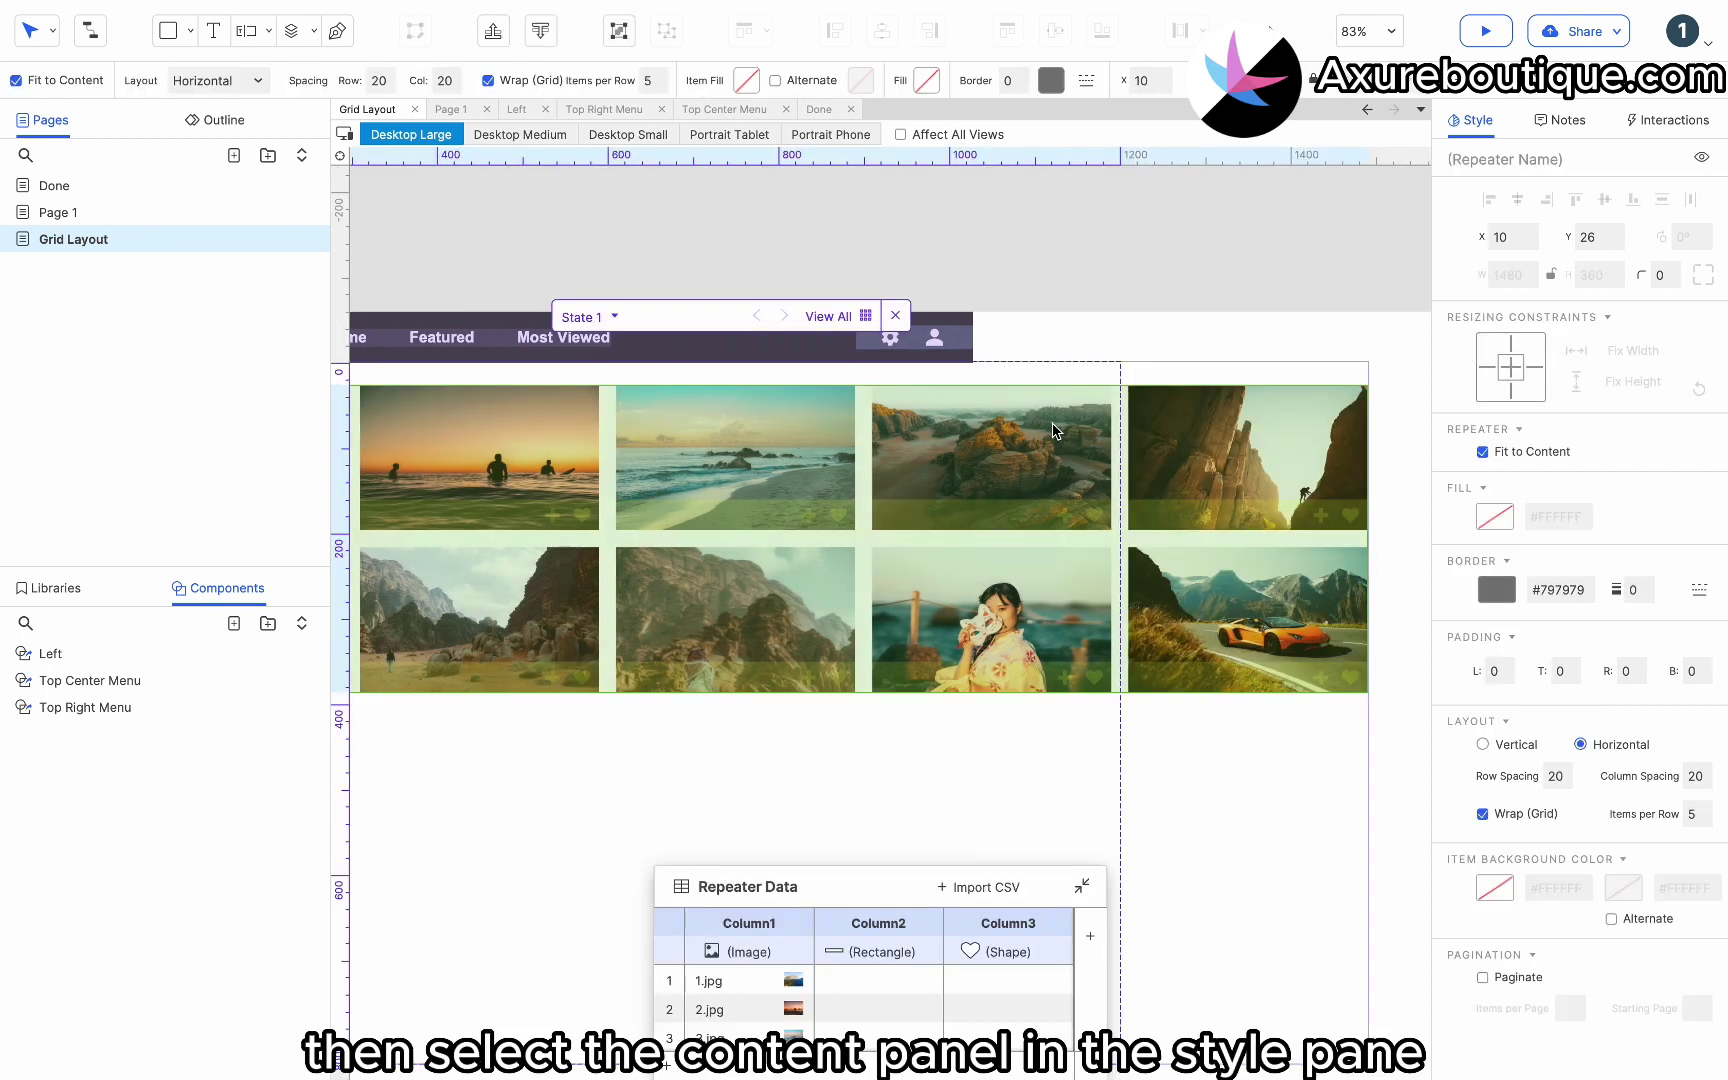
scroll(1084, 436, right, 3)
key(Escape)
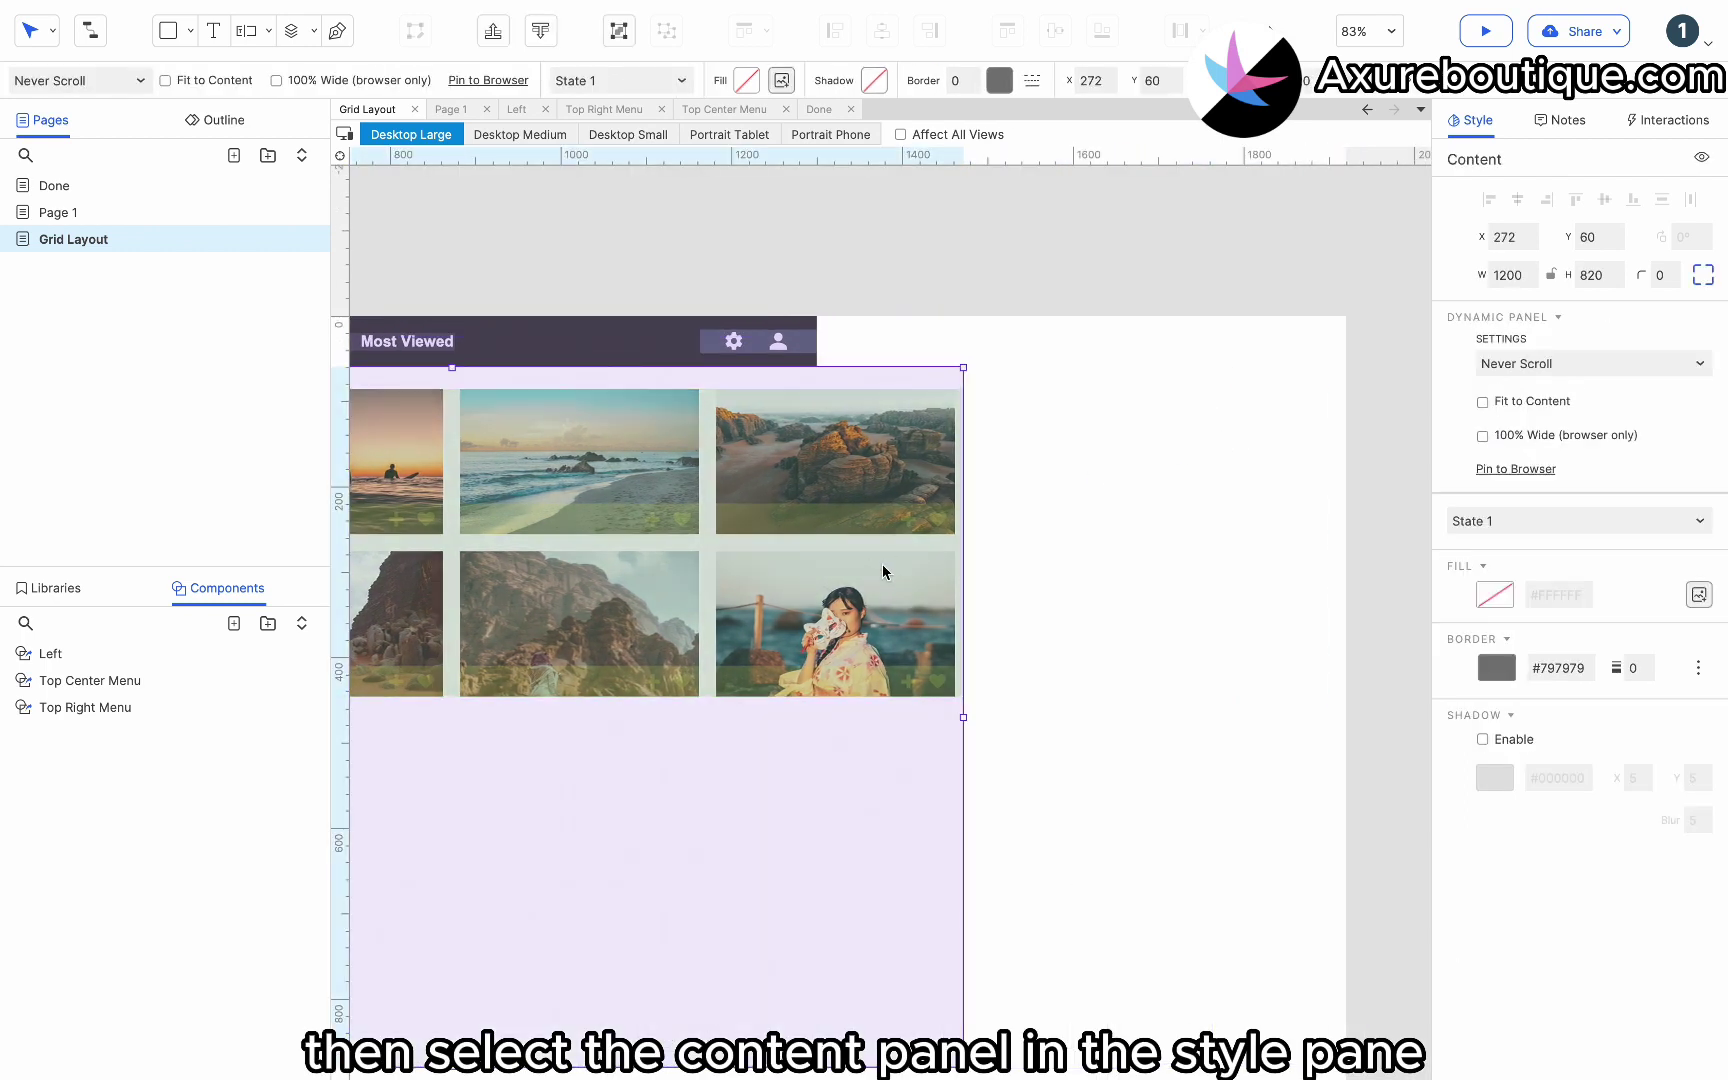
click(1483, 402)
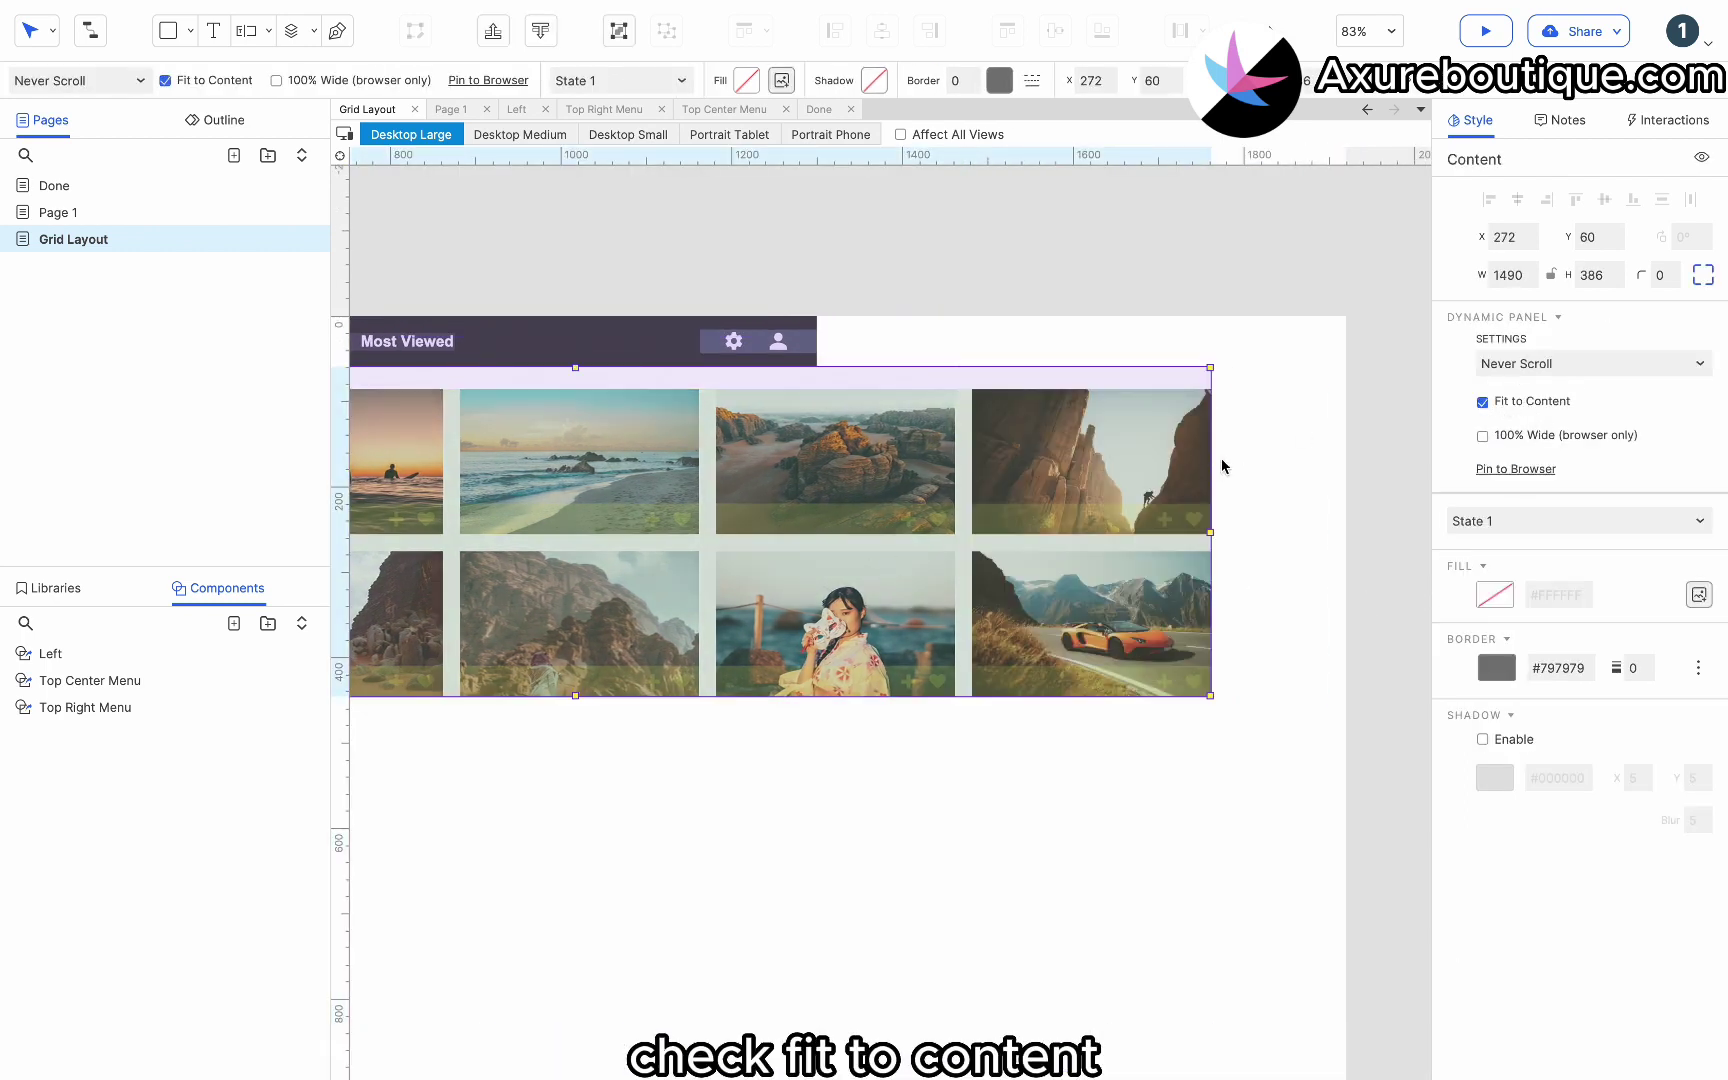
Move the repeater to x 0 within the Content panel, and switch the page to the Desktop Medium view.
scroll(1215, 468, left, 10)
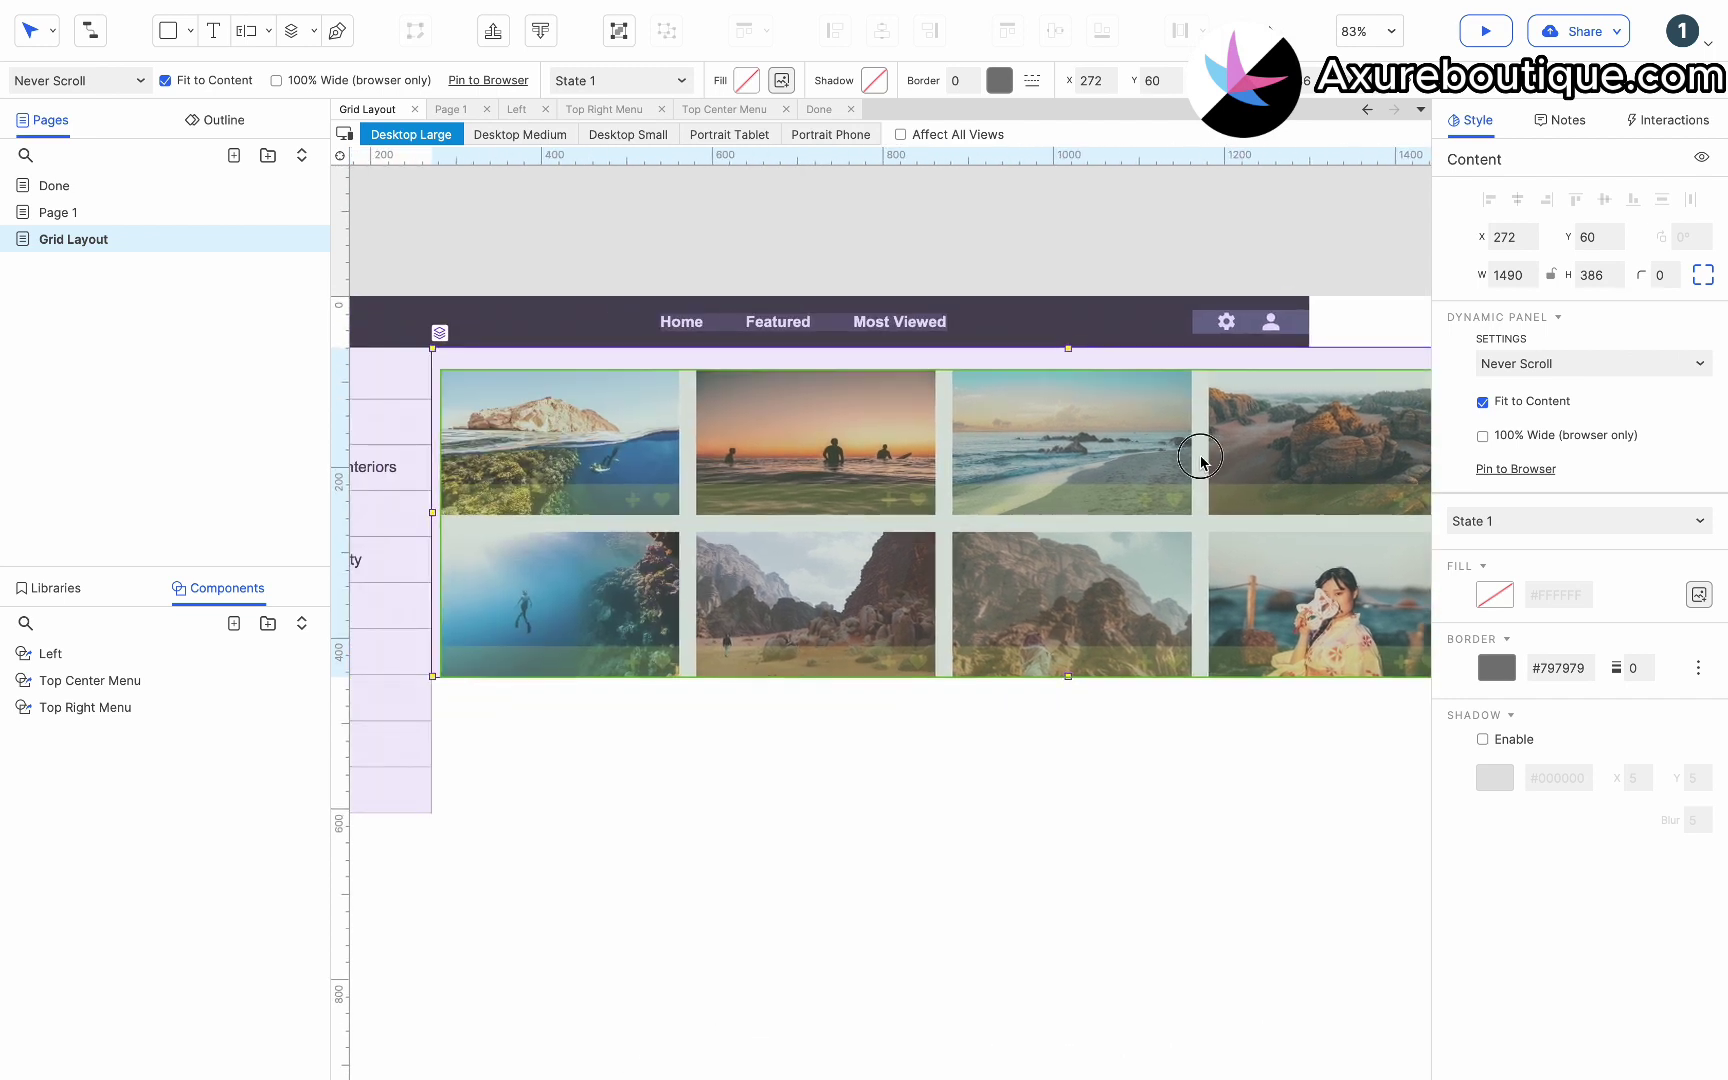
double_click(1200, 460)
scroll(697, 432, down, 1)
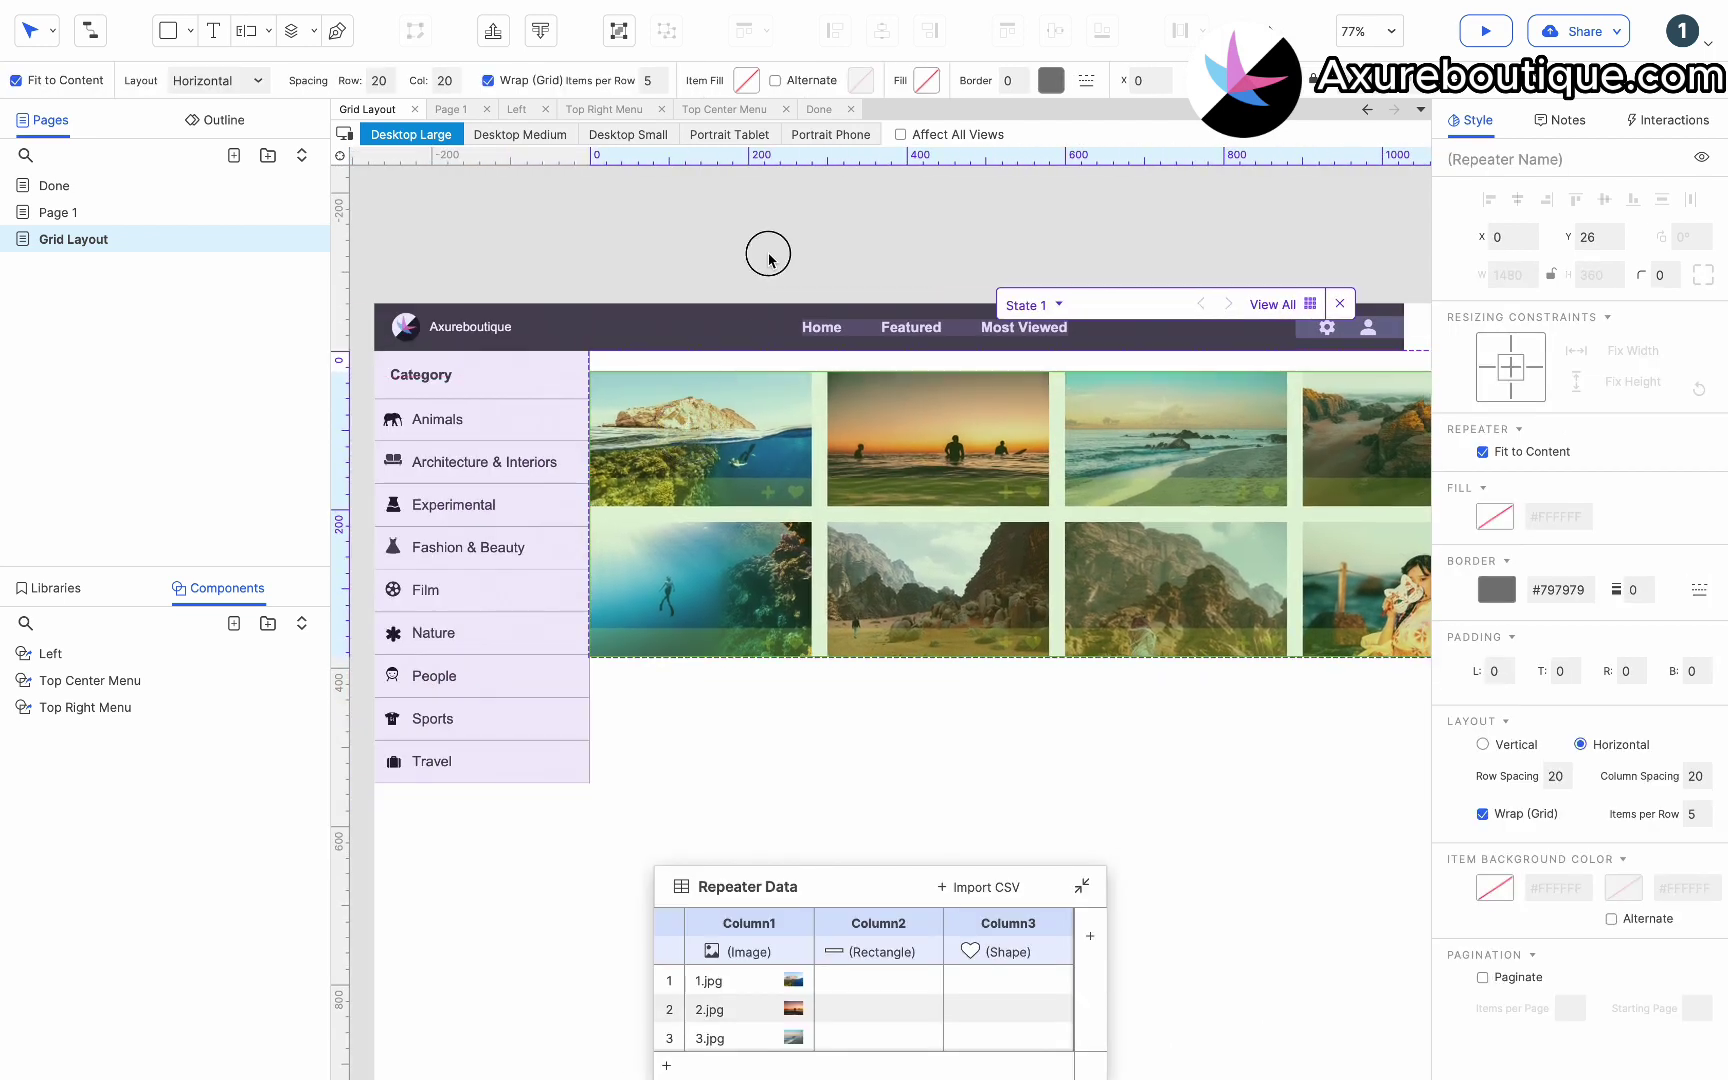
click(768, 258)
click(536, 132)
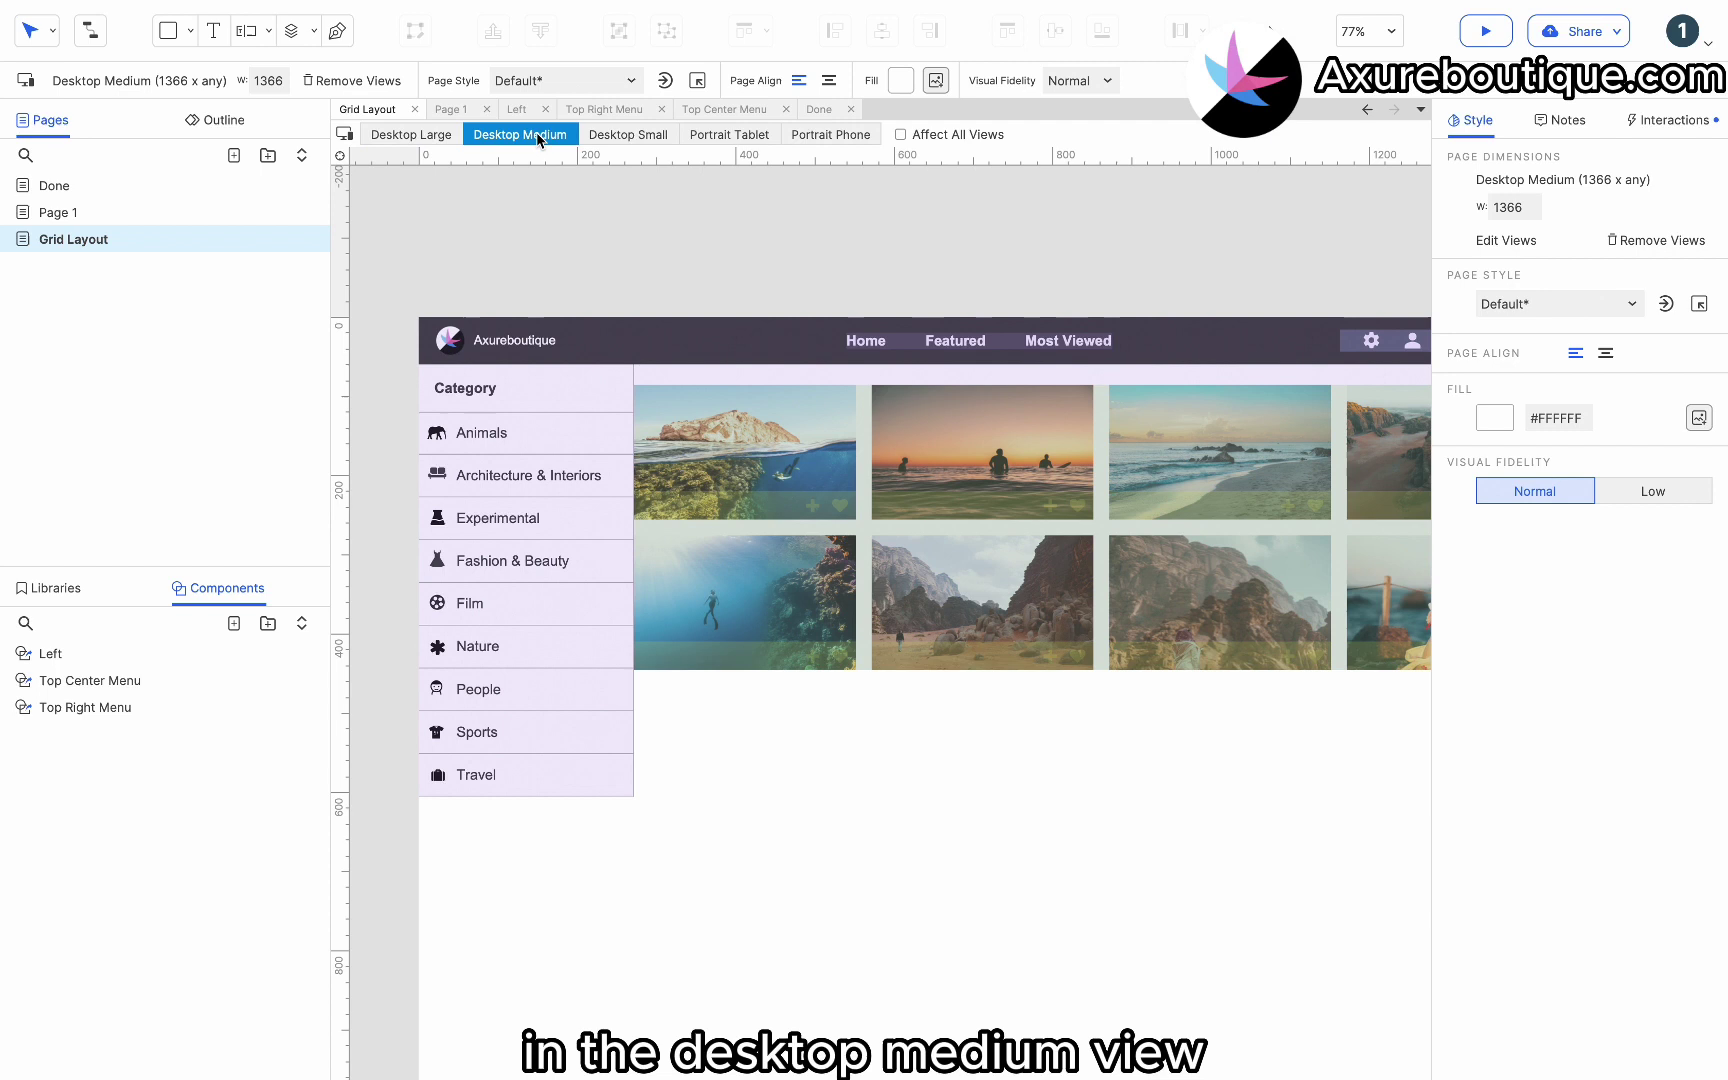
Set the repeater to 4 items per row in the Desktop Medium view and check its fit against the page width.
click(873, 446)
double_click(873, 446)
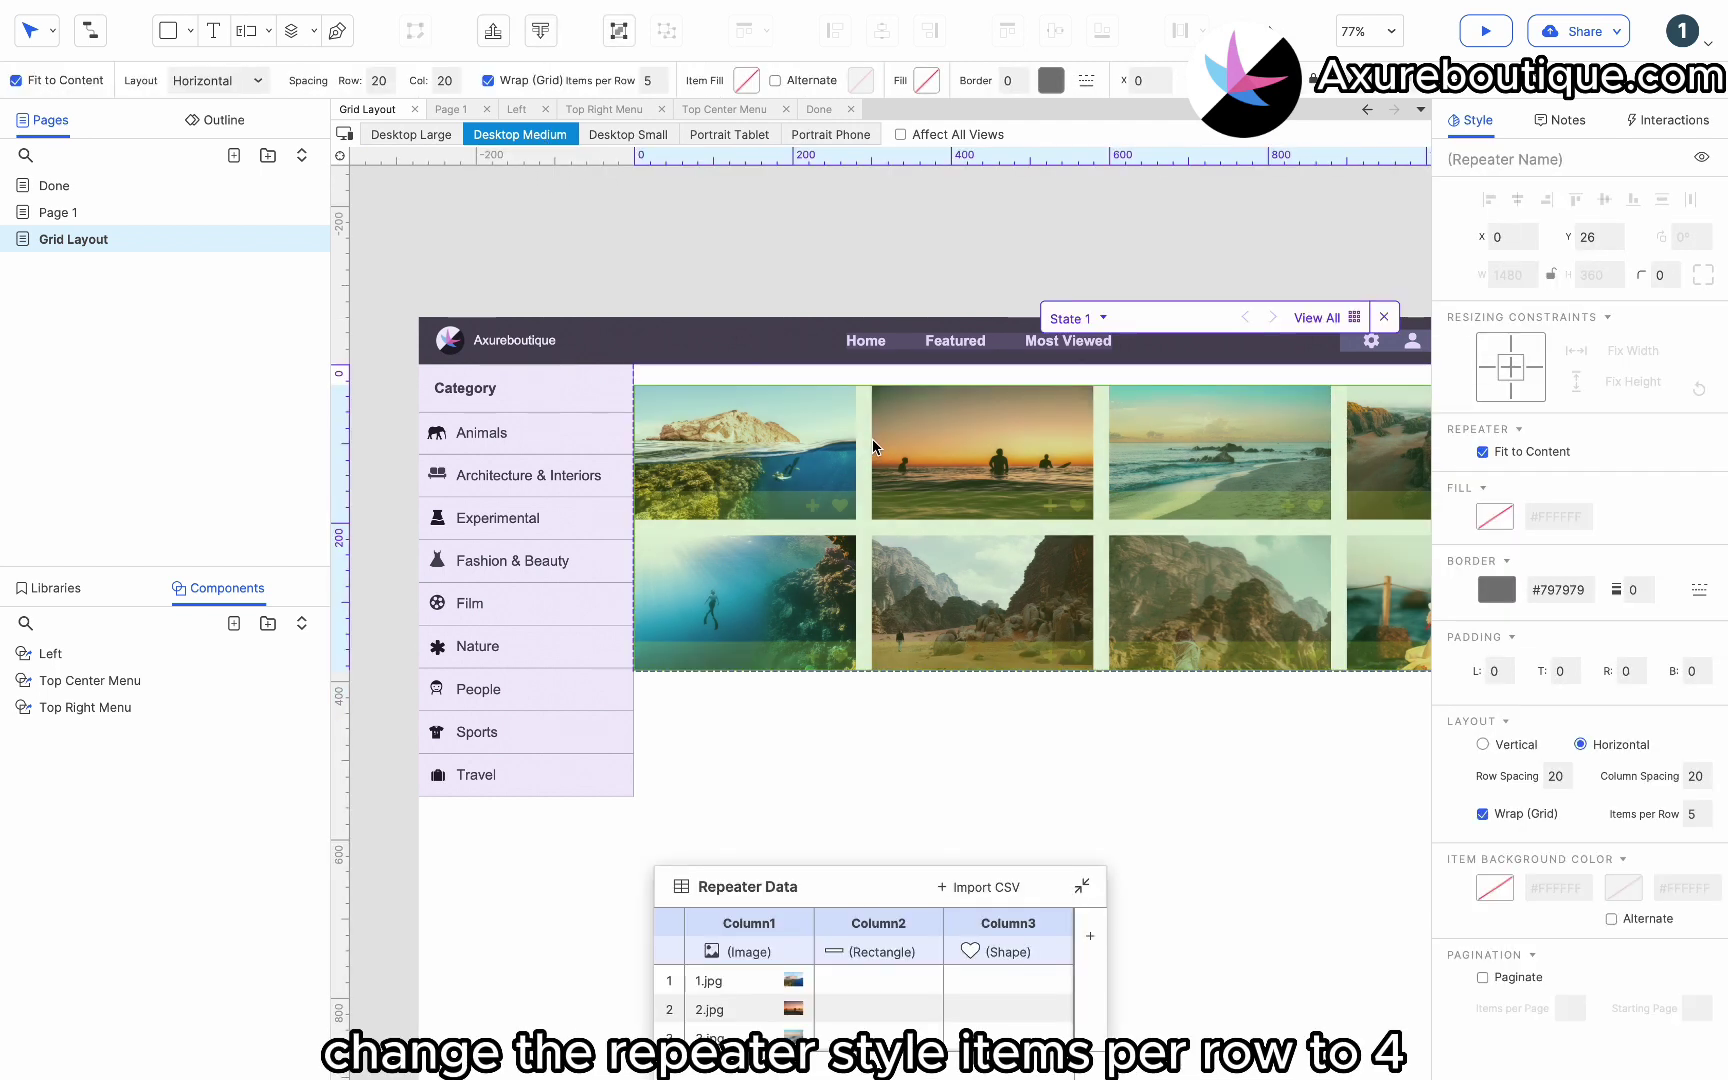
text(4)
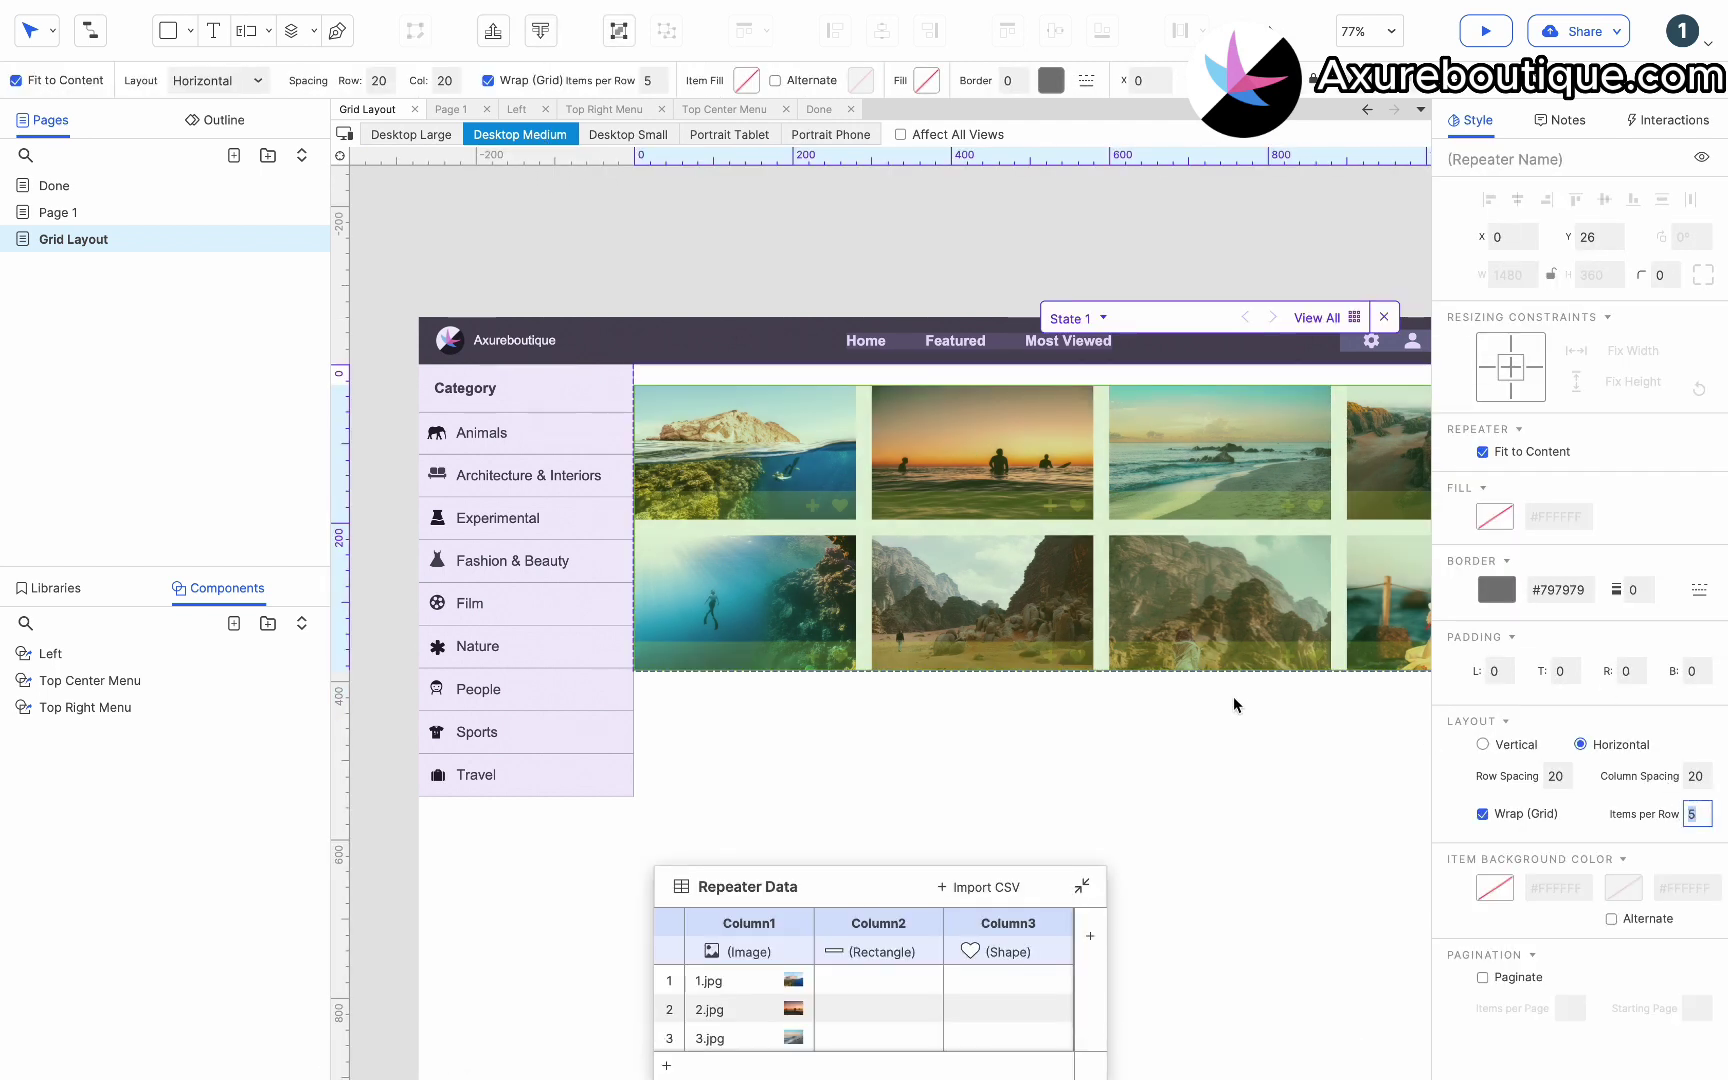
key(Return)
click(1220, 882)
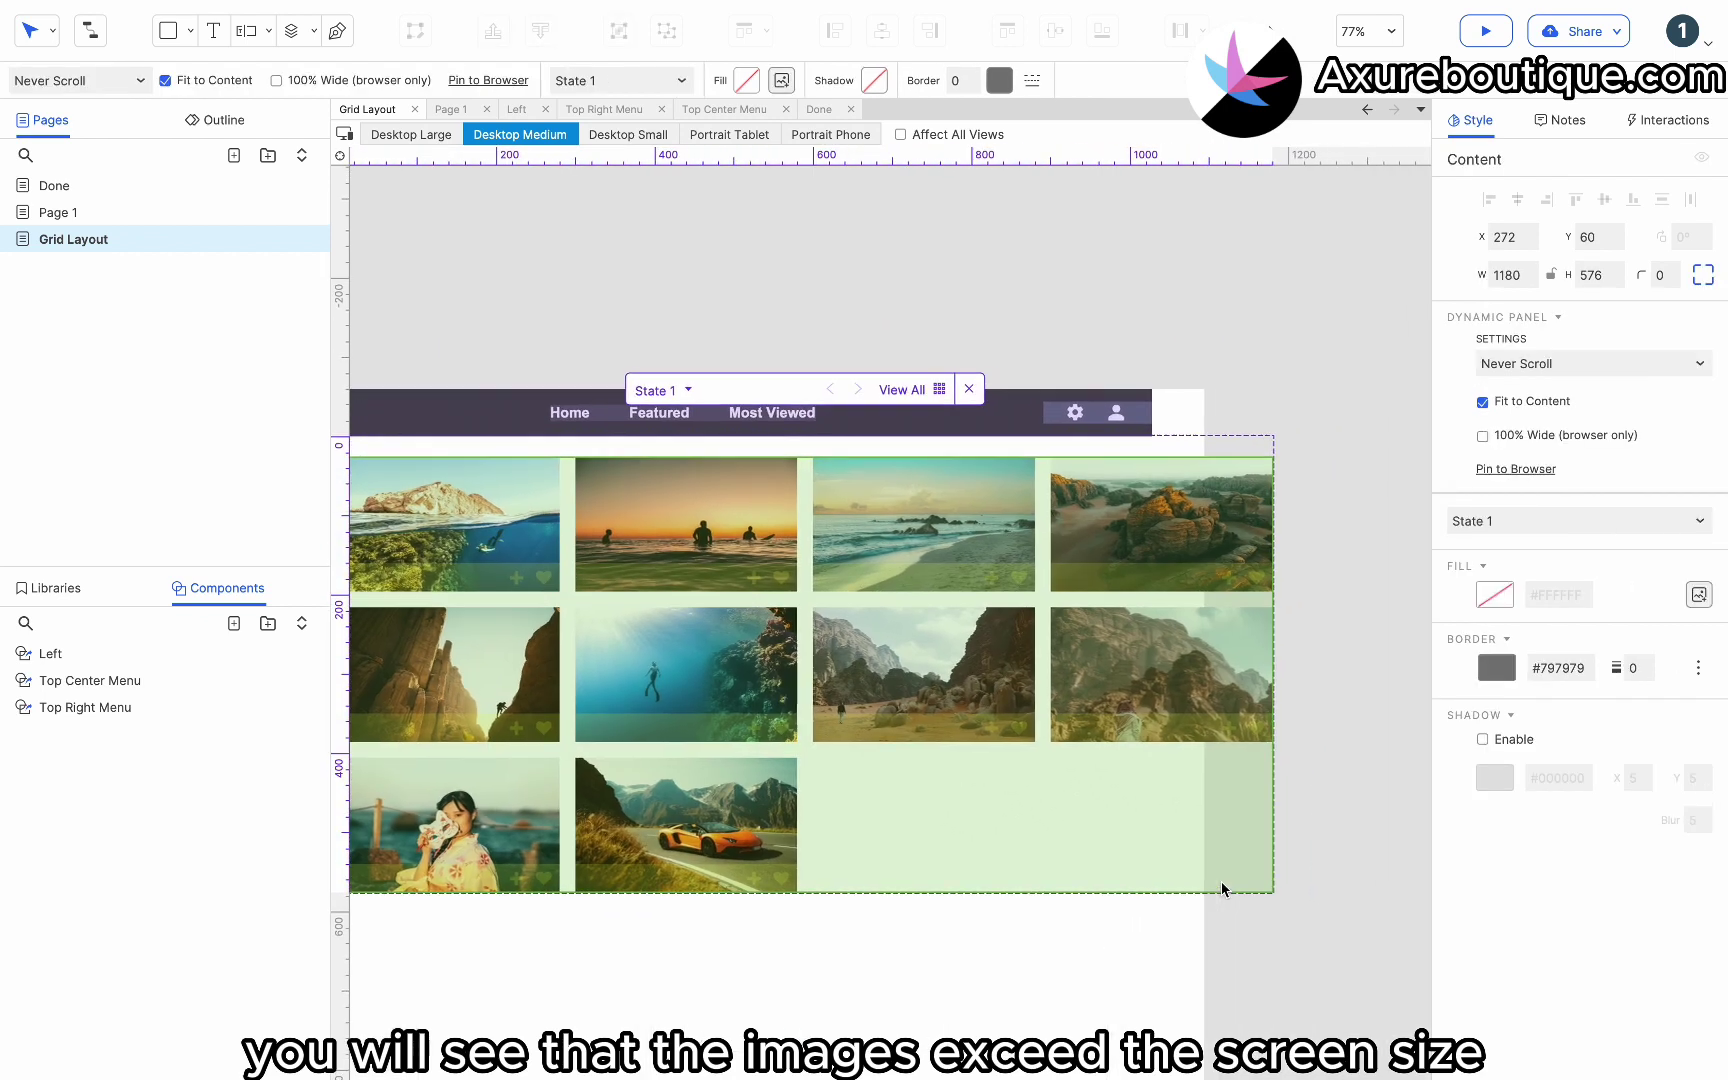
scroll(1222, 886, right, 3)
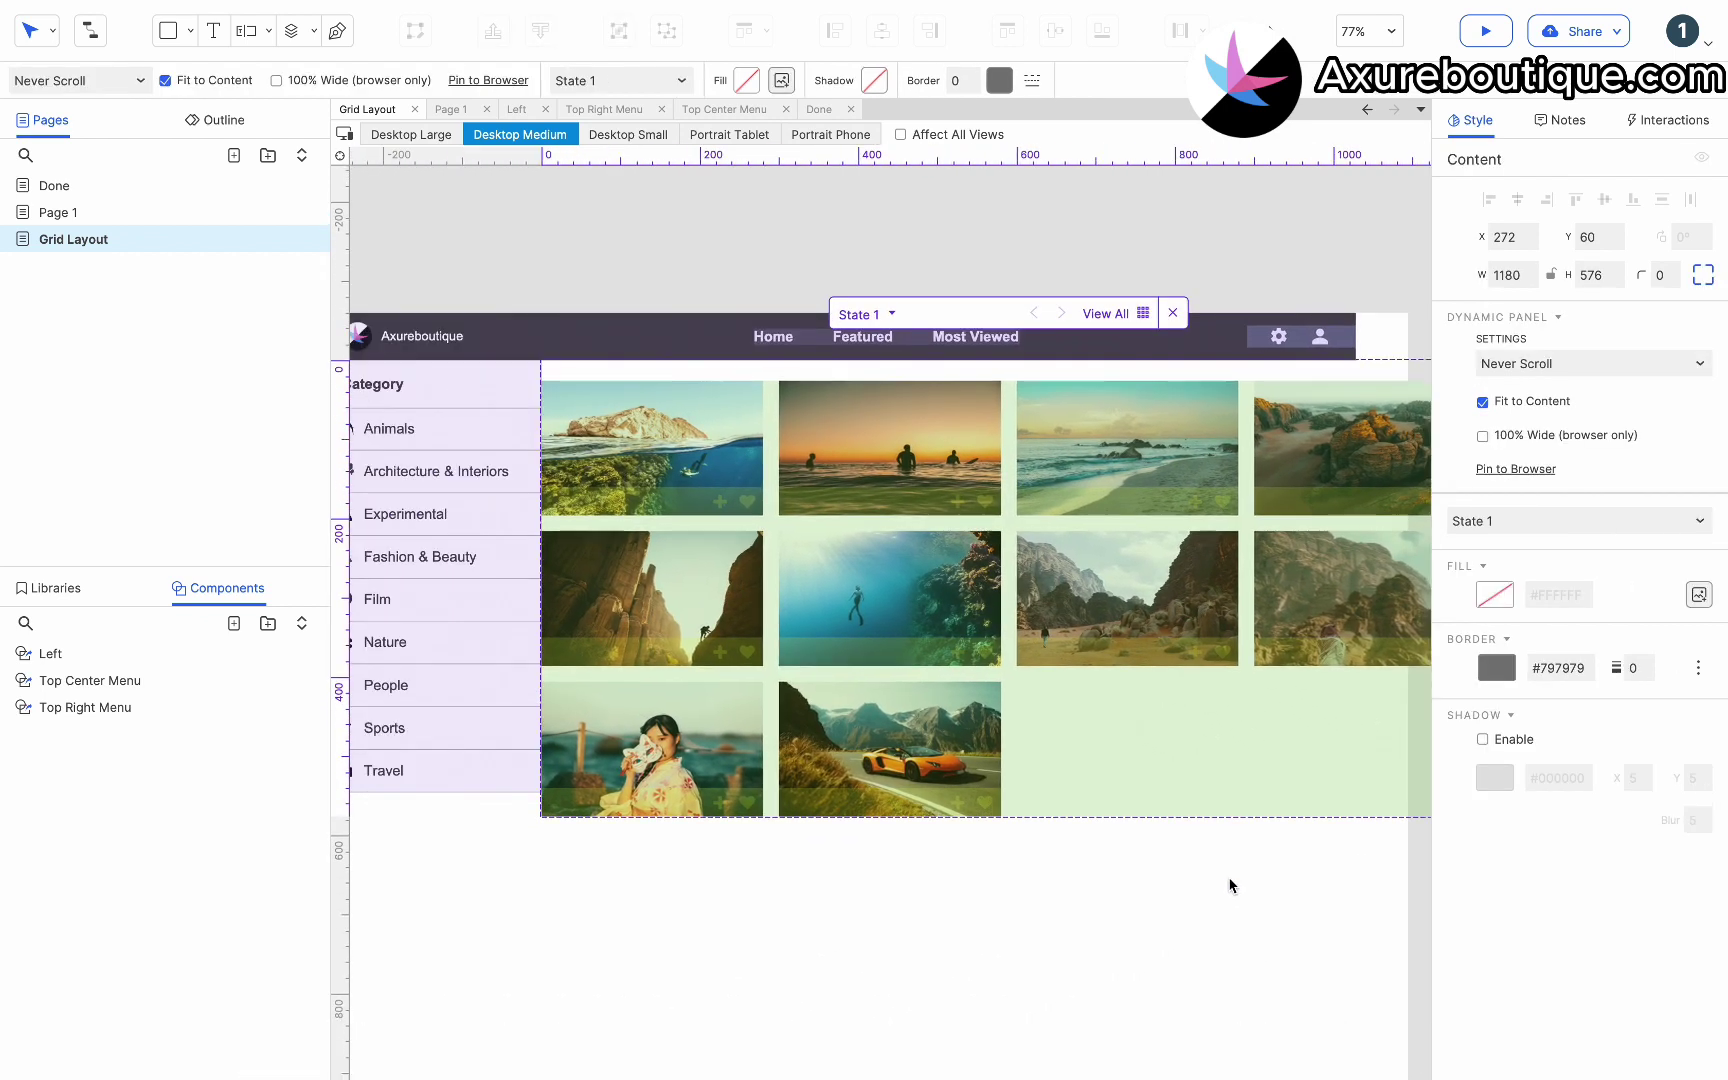
Set the image repeater to 3 items per row in the Desktop Medium view and leave the repeater and panel editing.
double_click(1230, 628)
double_click(1230, 628)
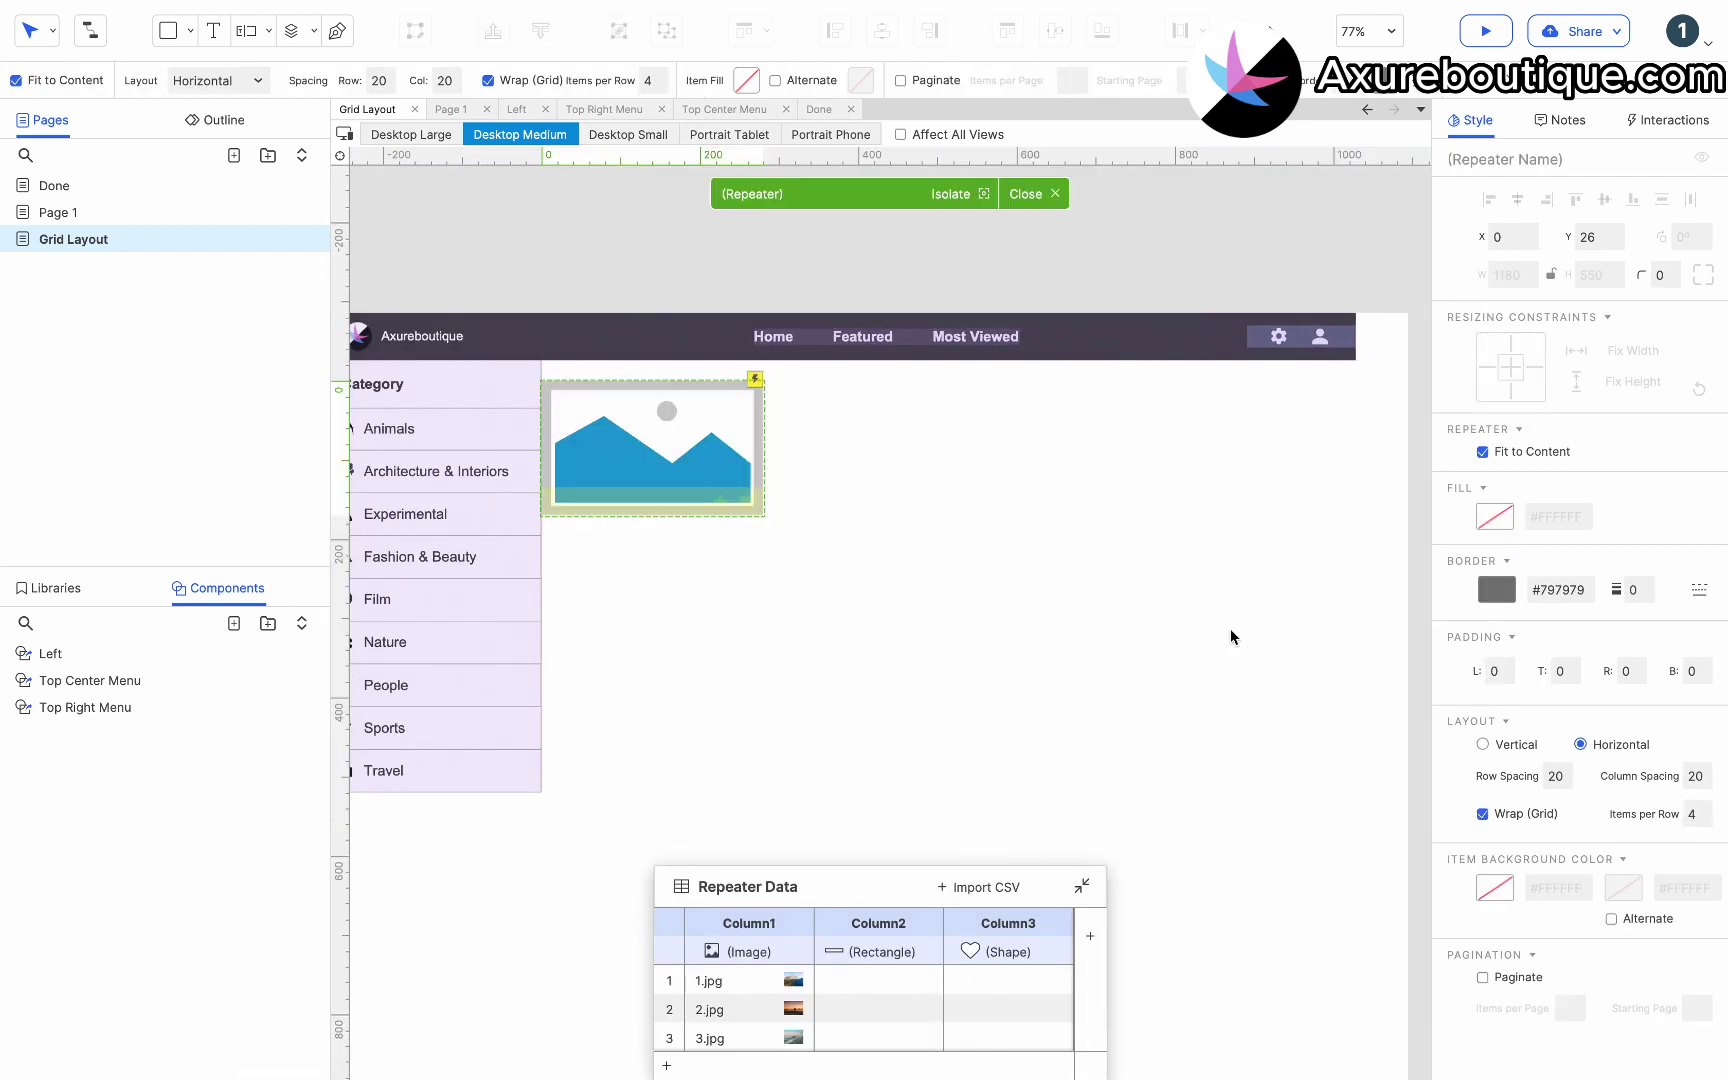
click(1684, 811)
text(3)
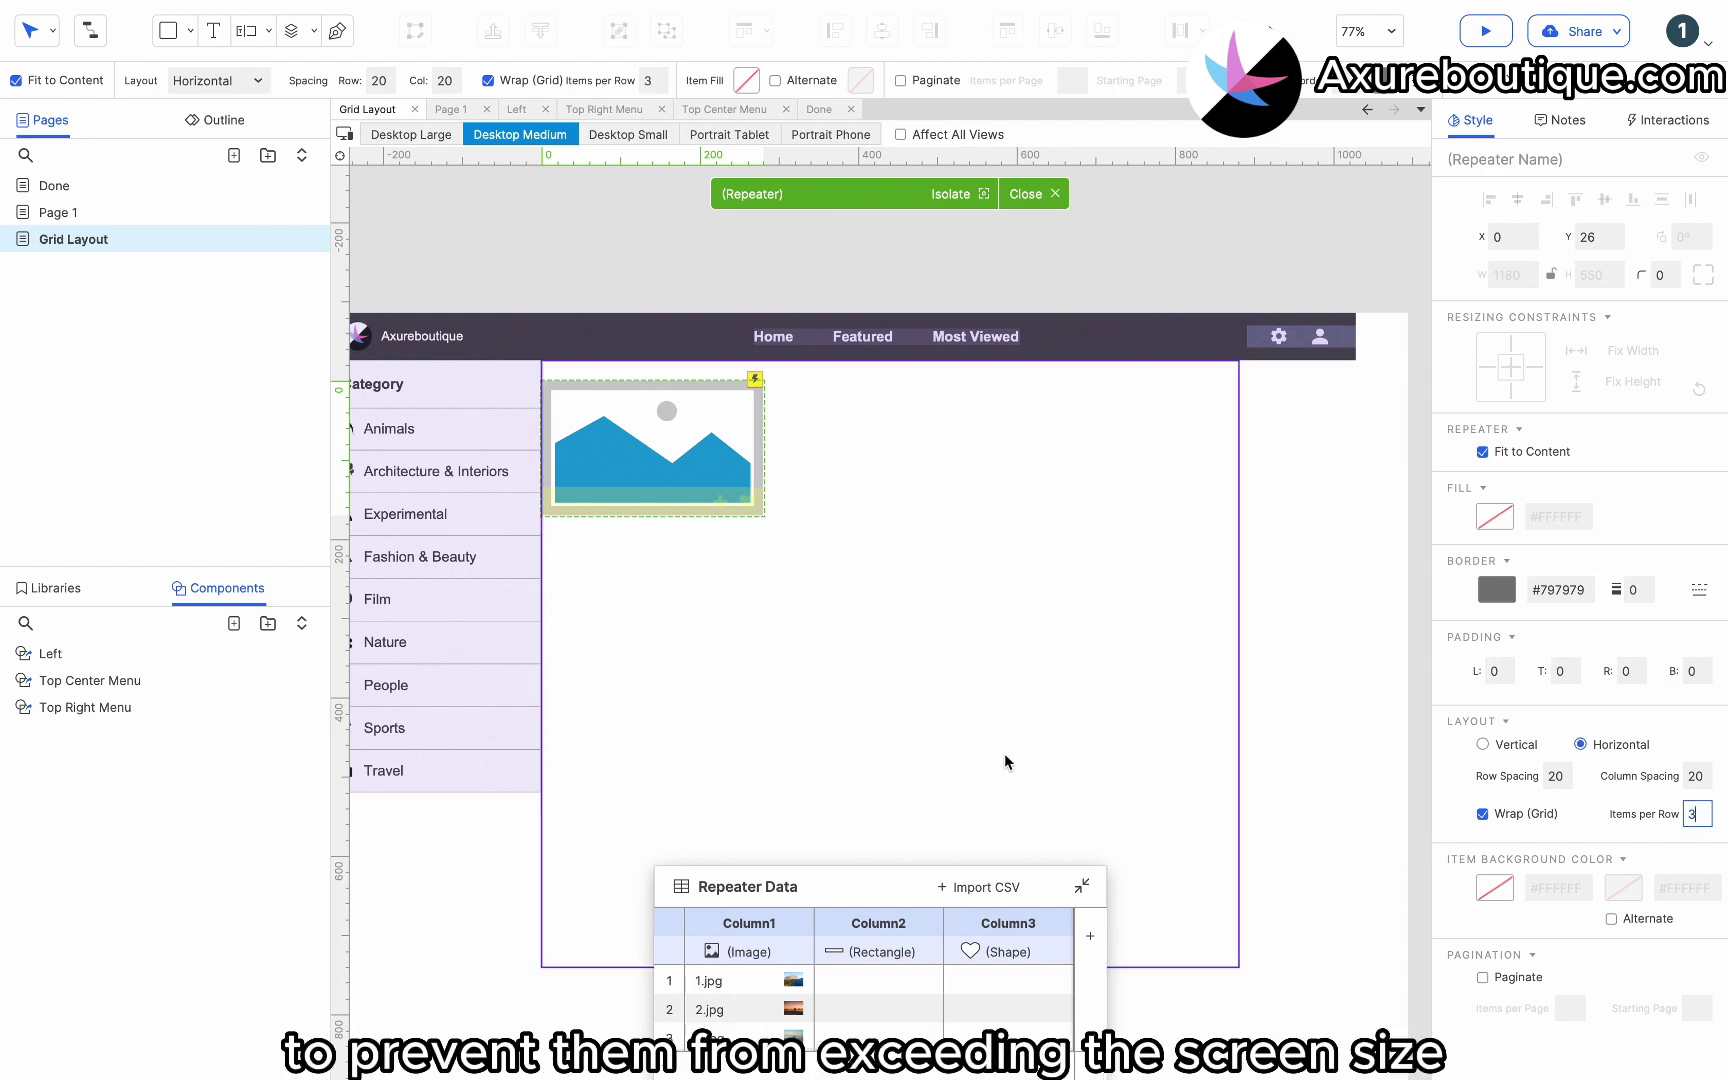
double_click(1273, 681)
double_click(1273, 681)
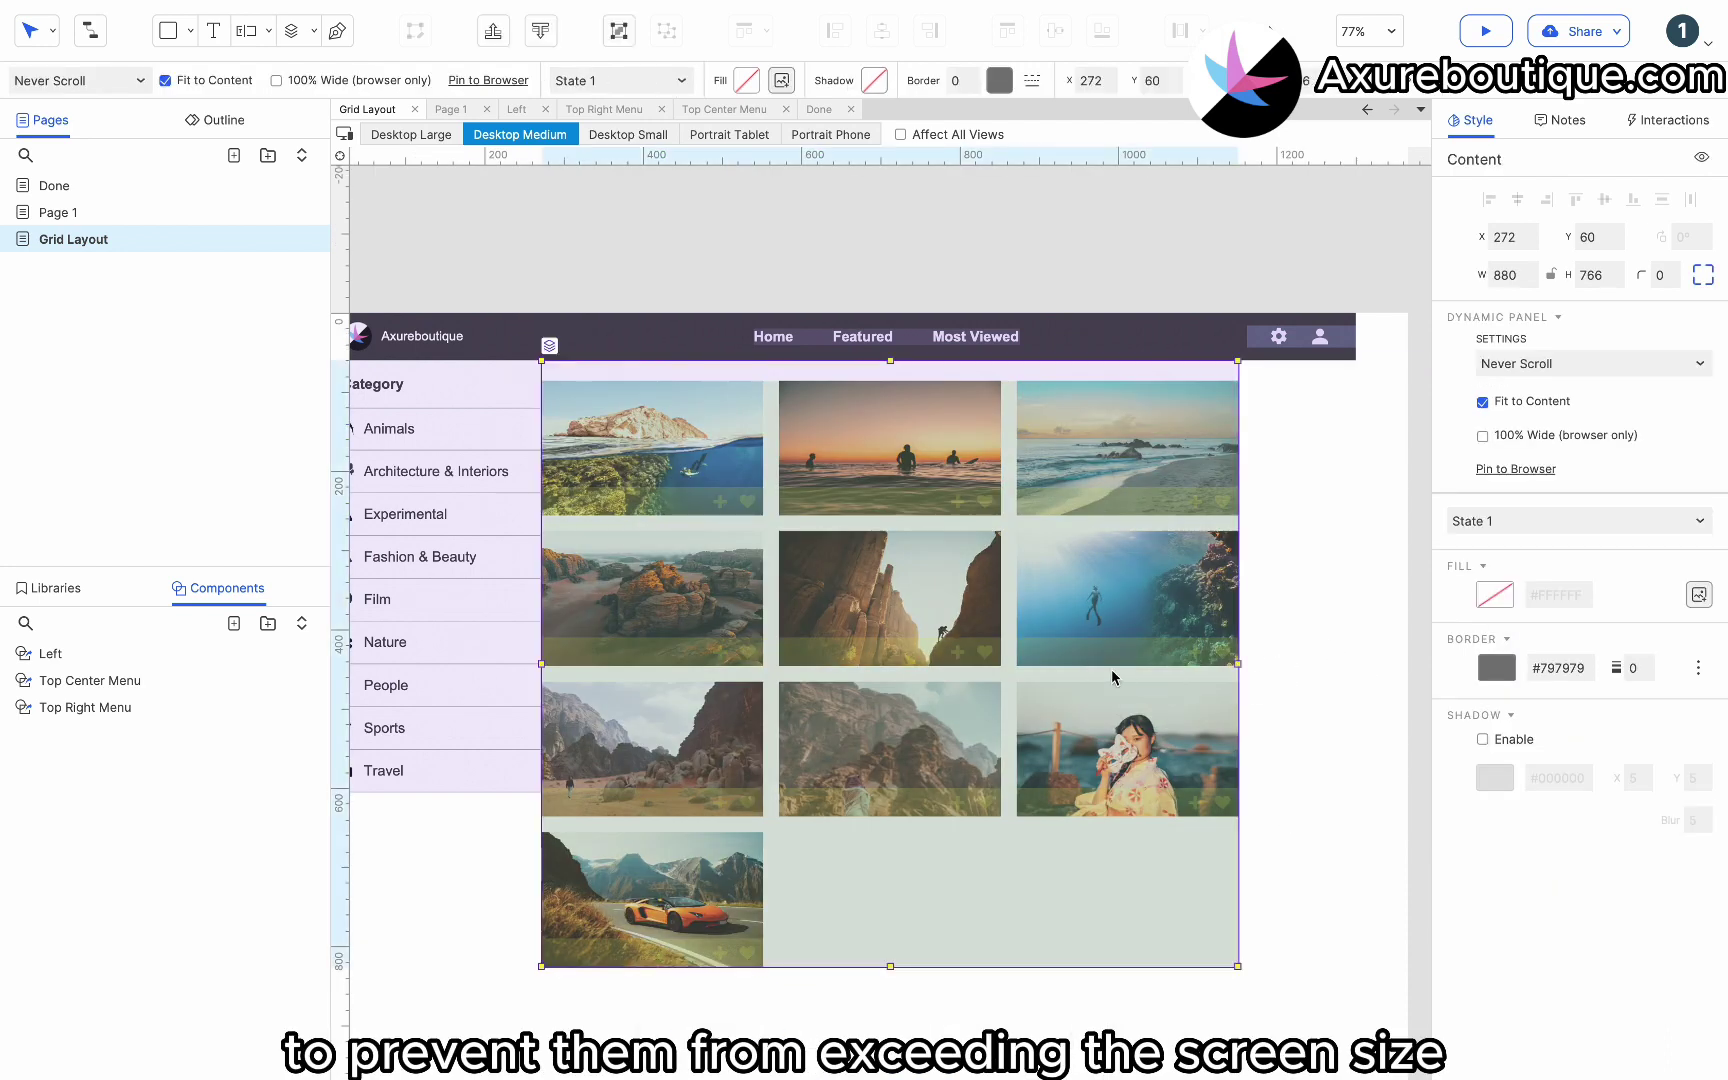
In the Portrait Tablet view, set the repeater to 2 items per row and move the Content panel to x 188.
click(642, 136)
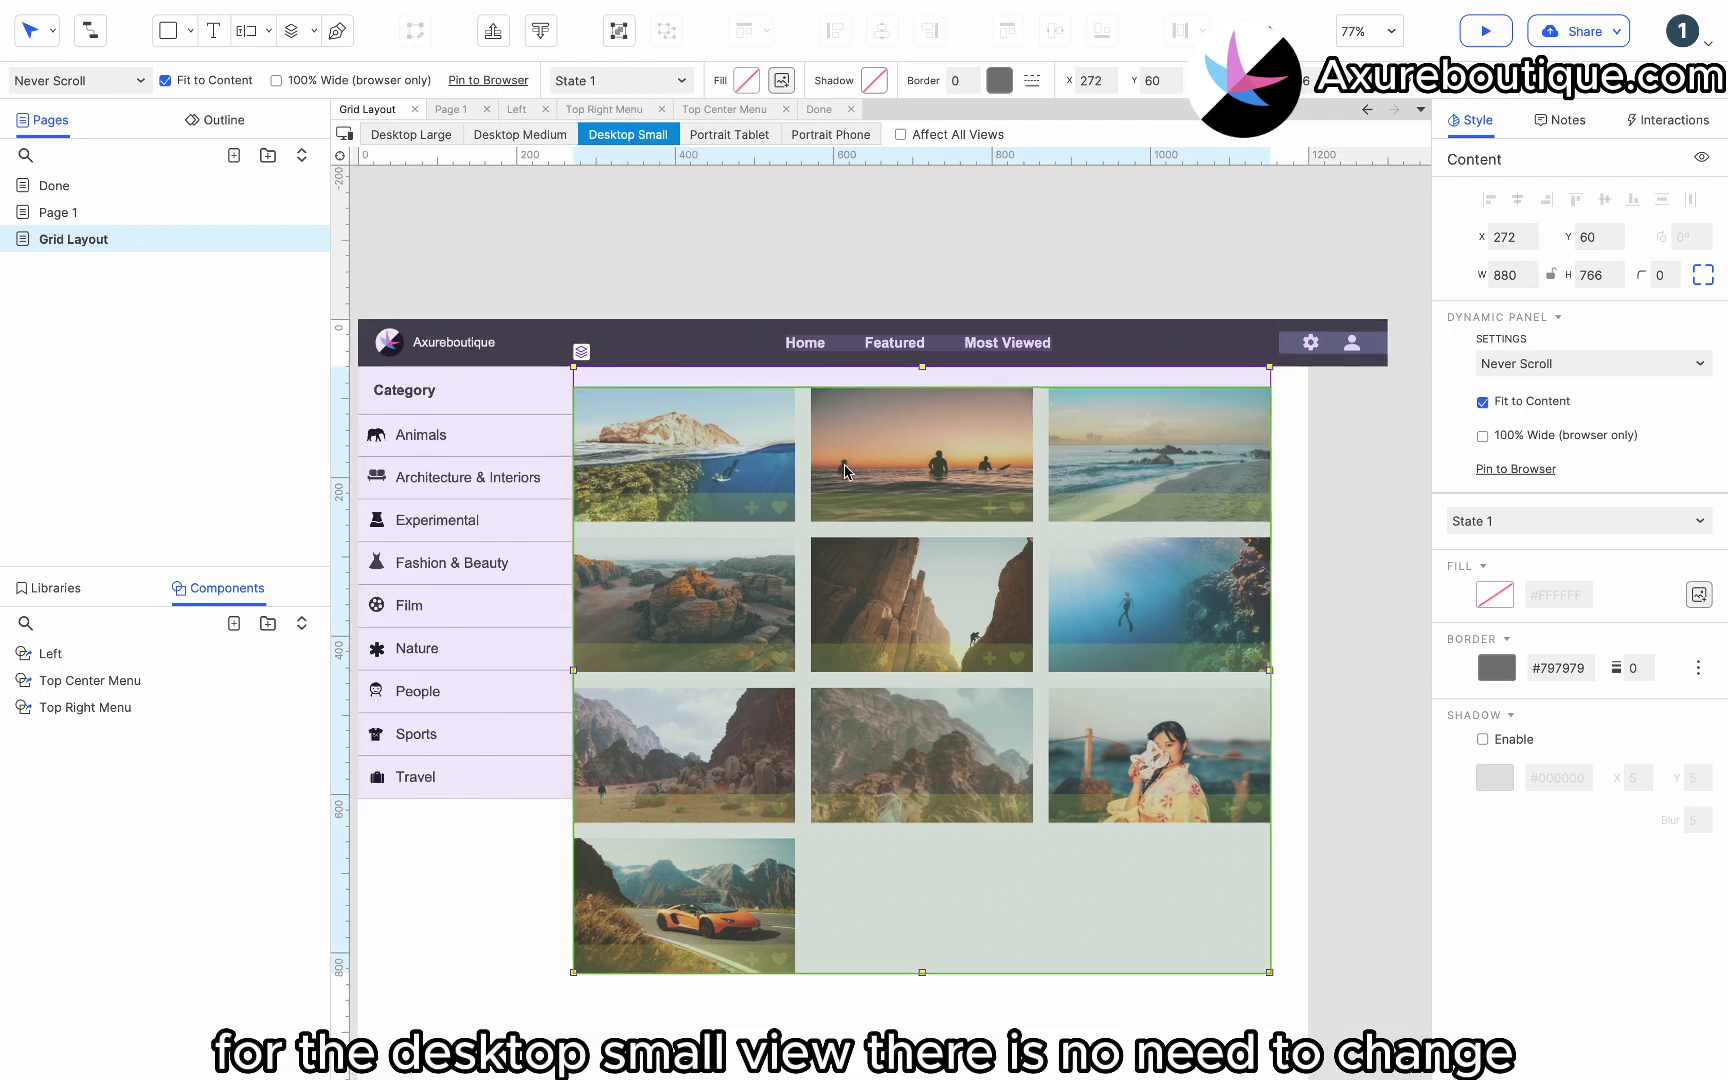
click(707, 133)
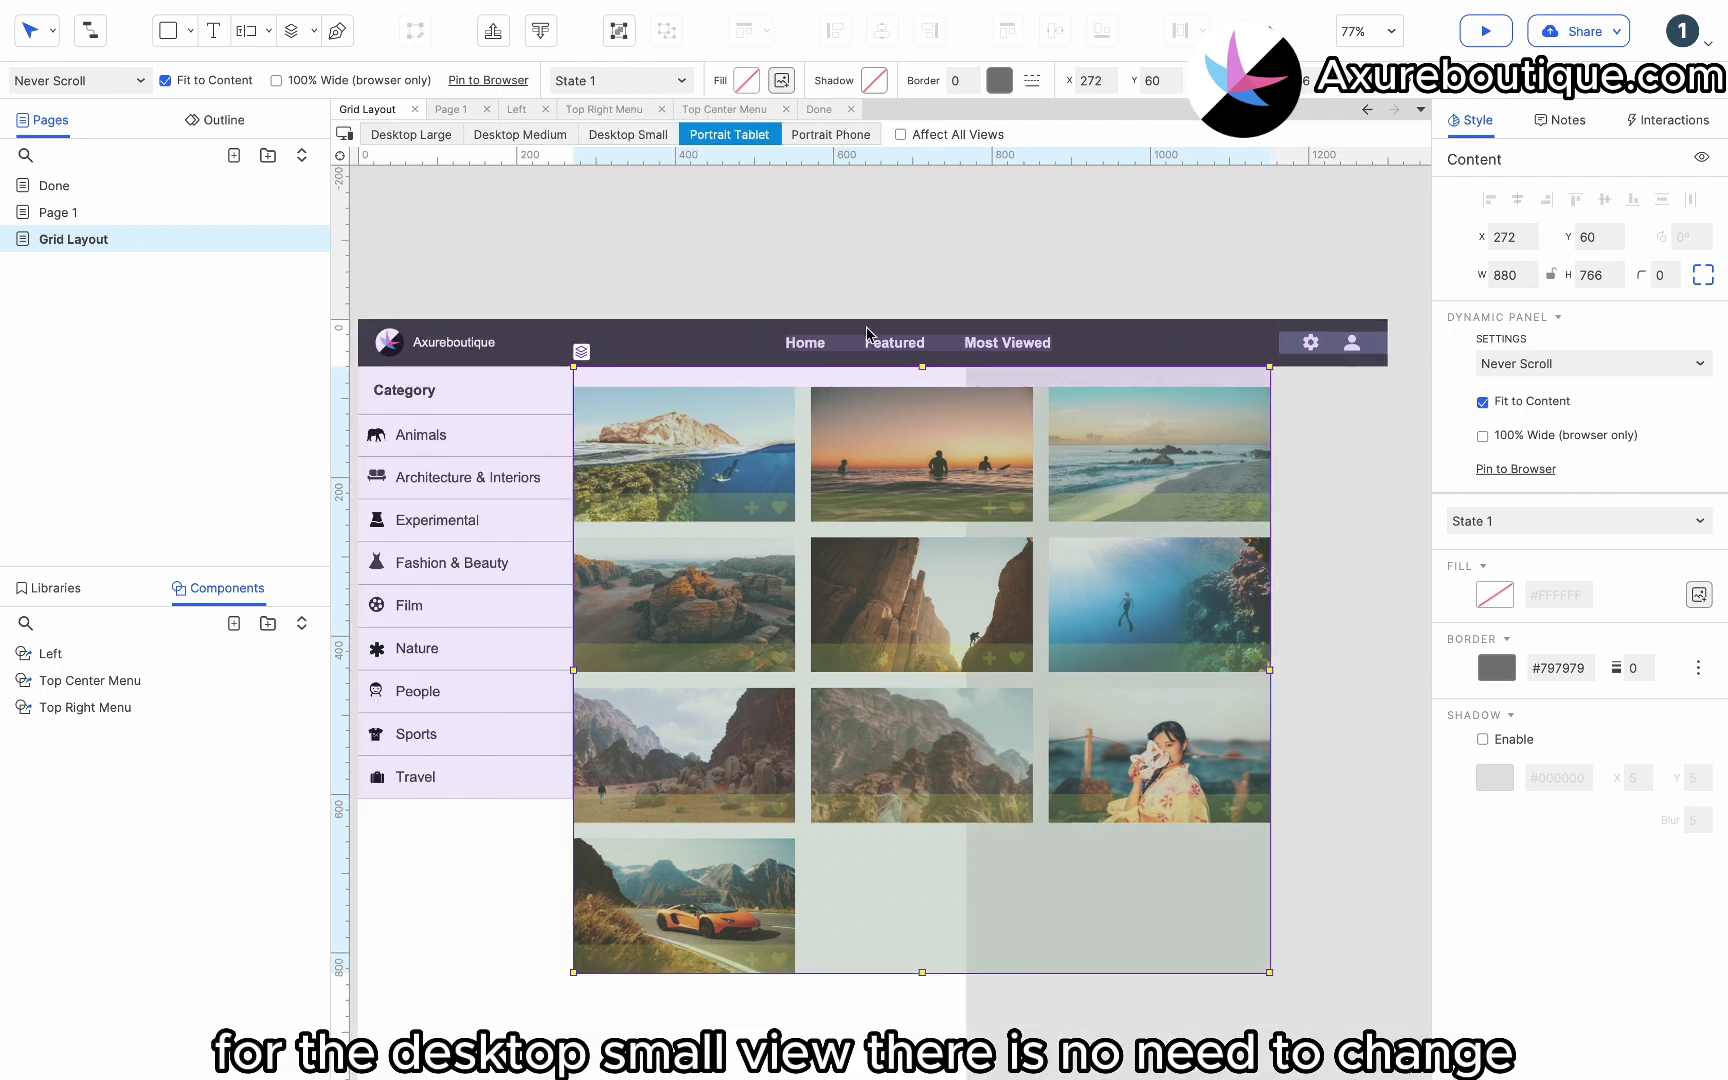
double_click(905, 467)
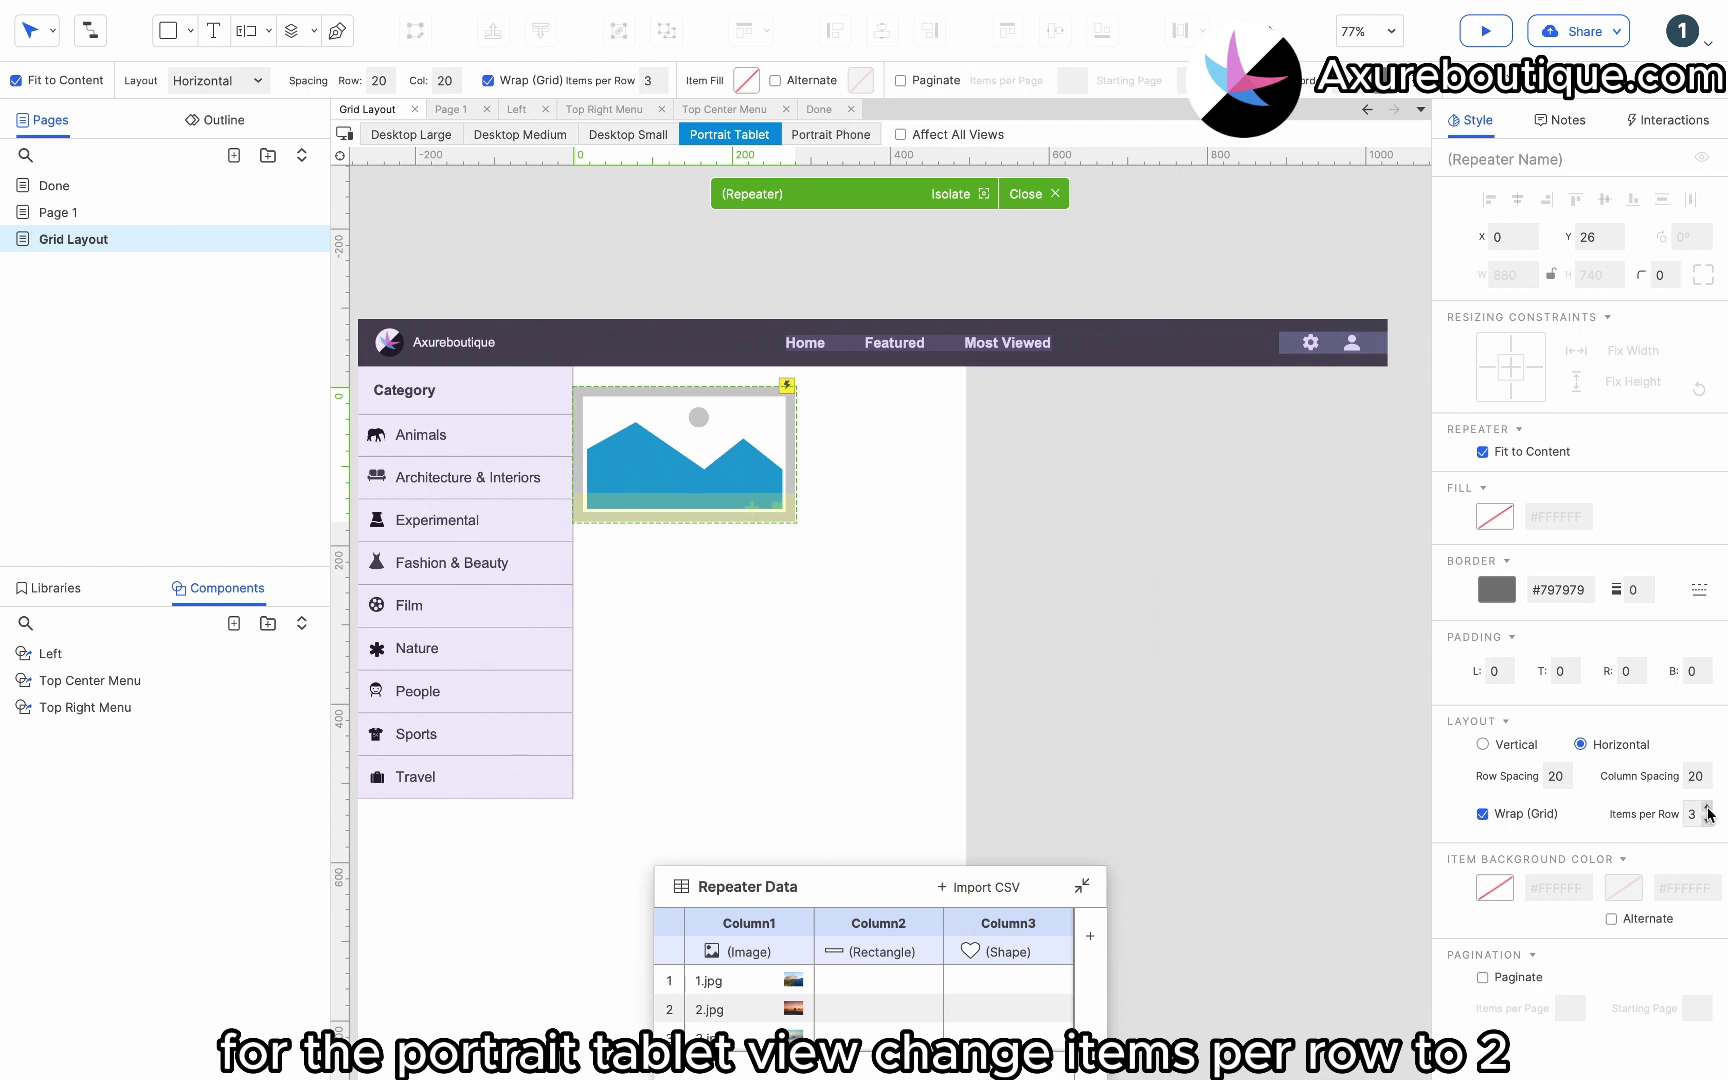
click(1184, 580)
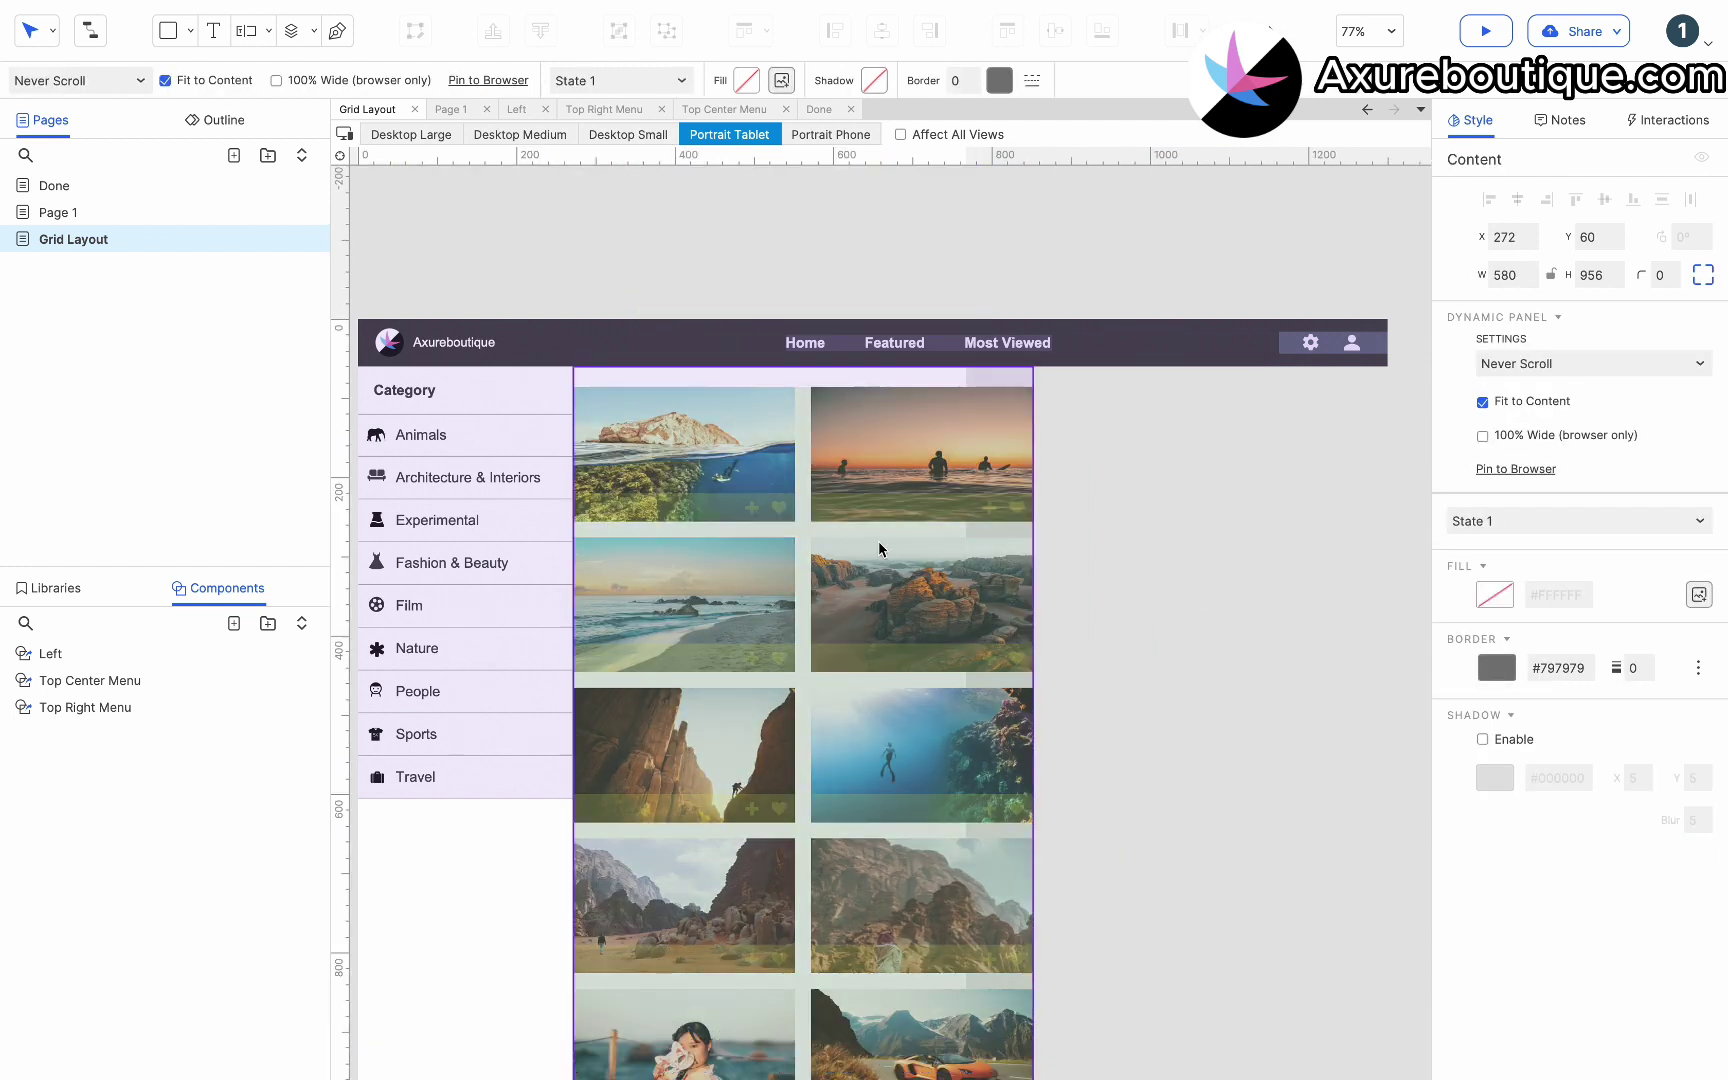
drag(915, 522, 849, 522)
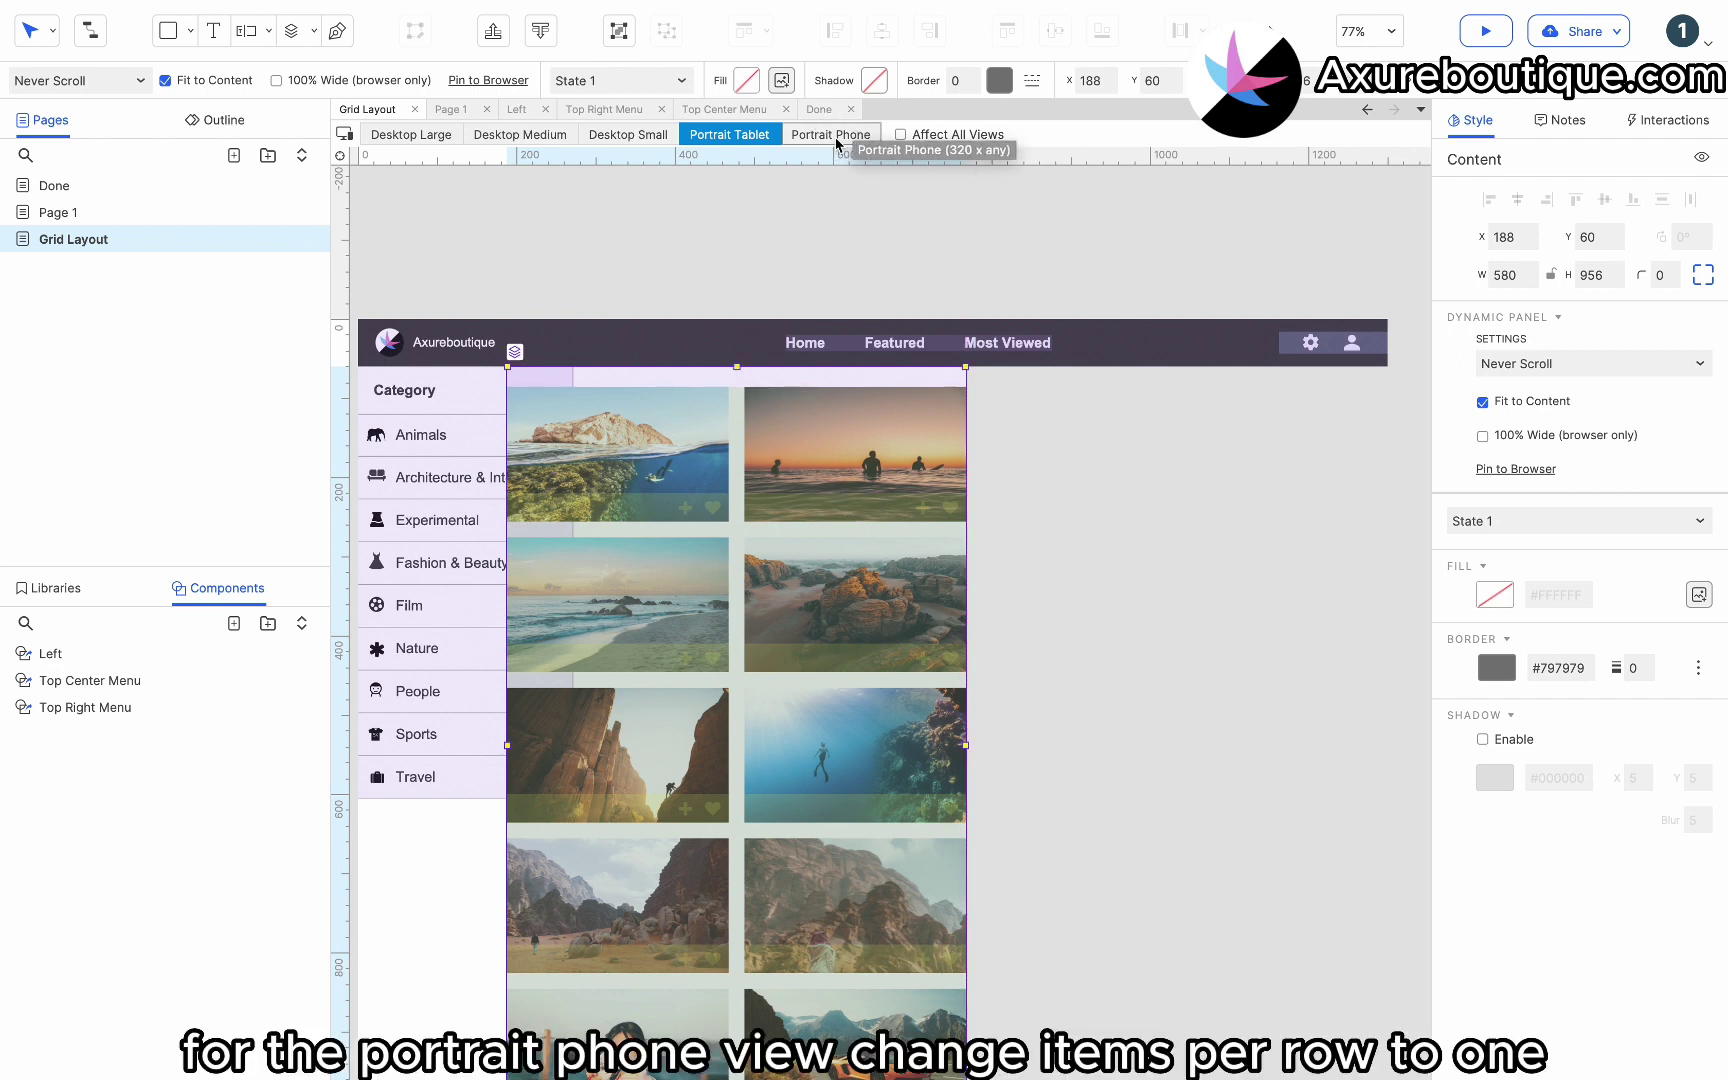
In the Portrait Phone view, set the repeater to 1 item per row and move the Content panel to the page's left edge.
click(866, 133)
scroll(828, 396, left, 3)
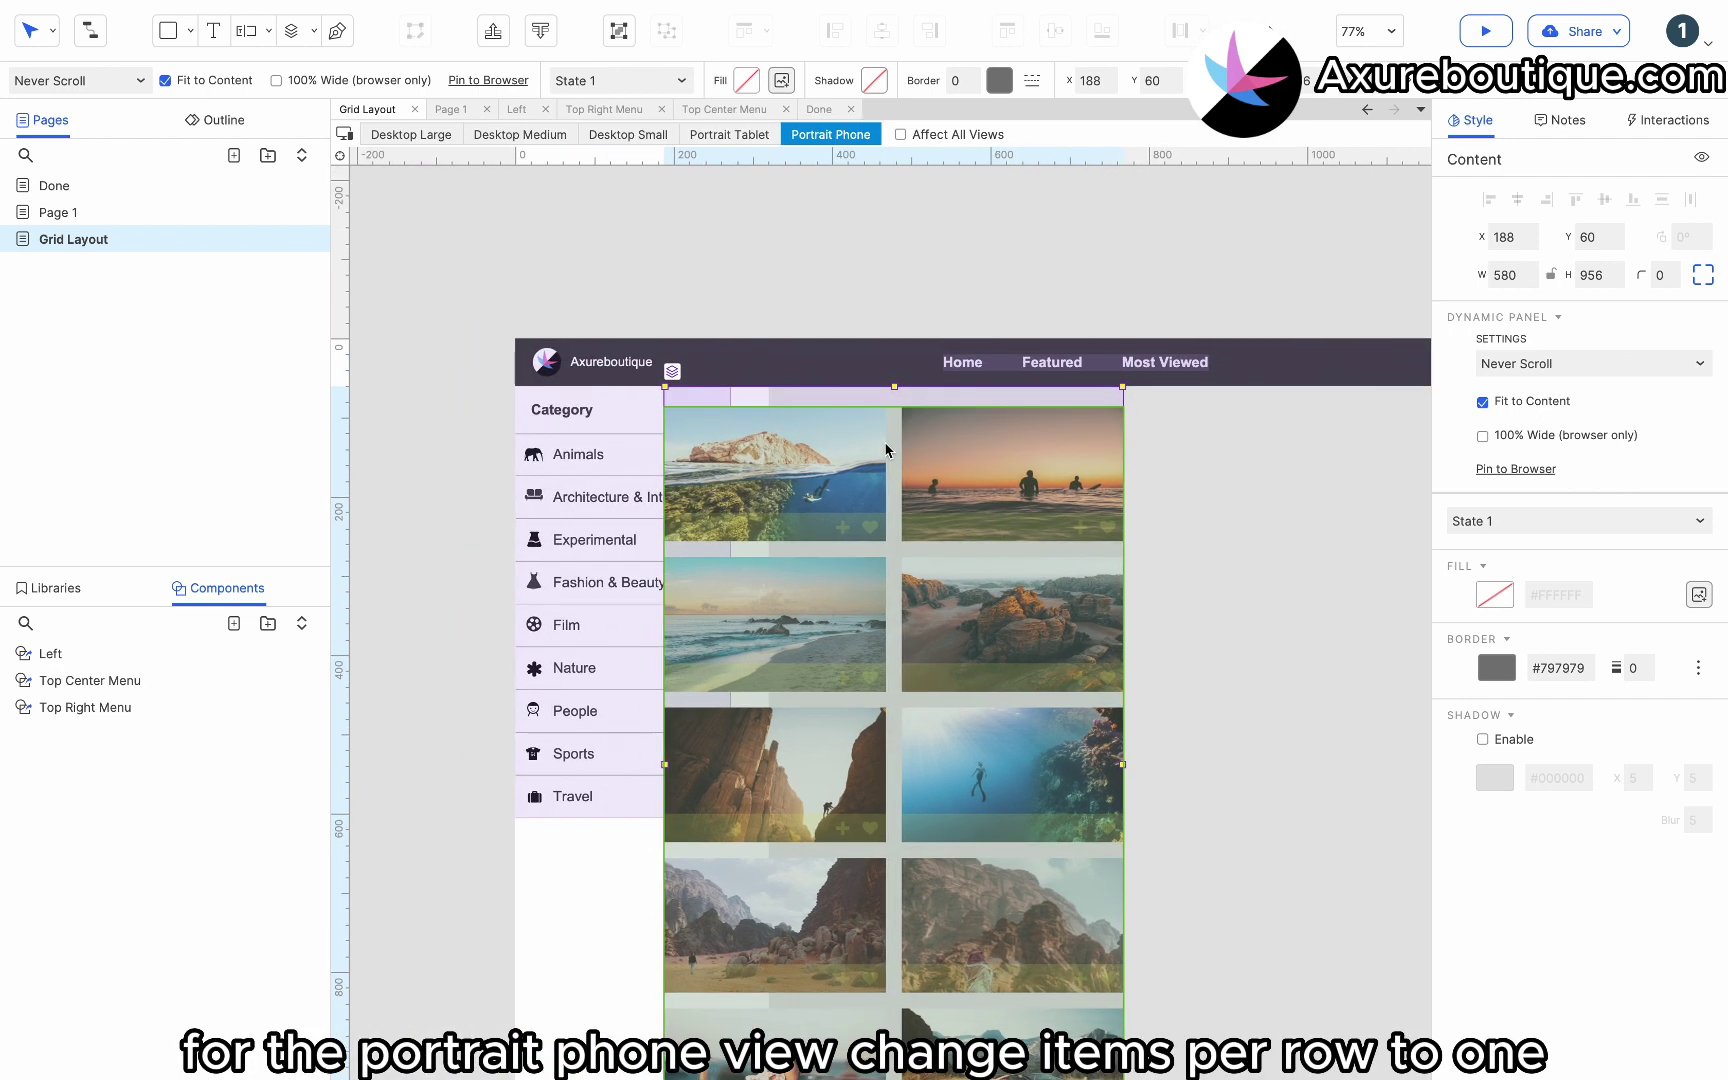
double_click(1041, 505)
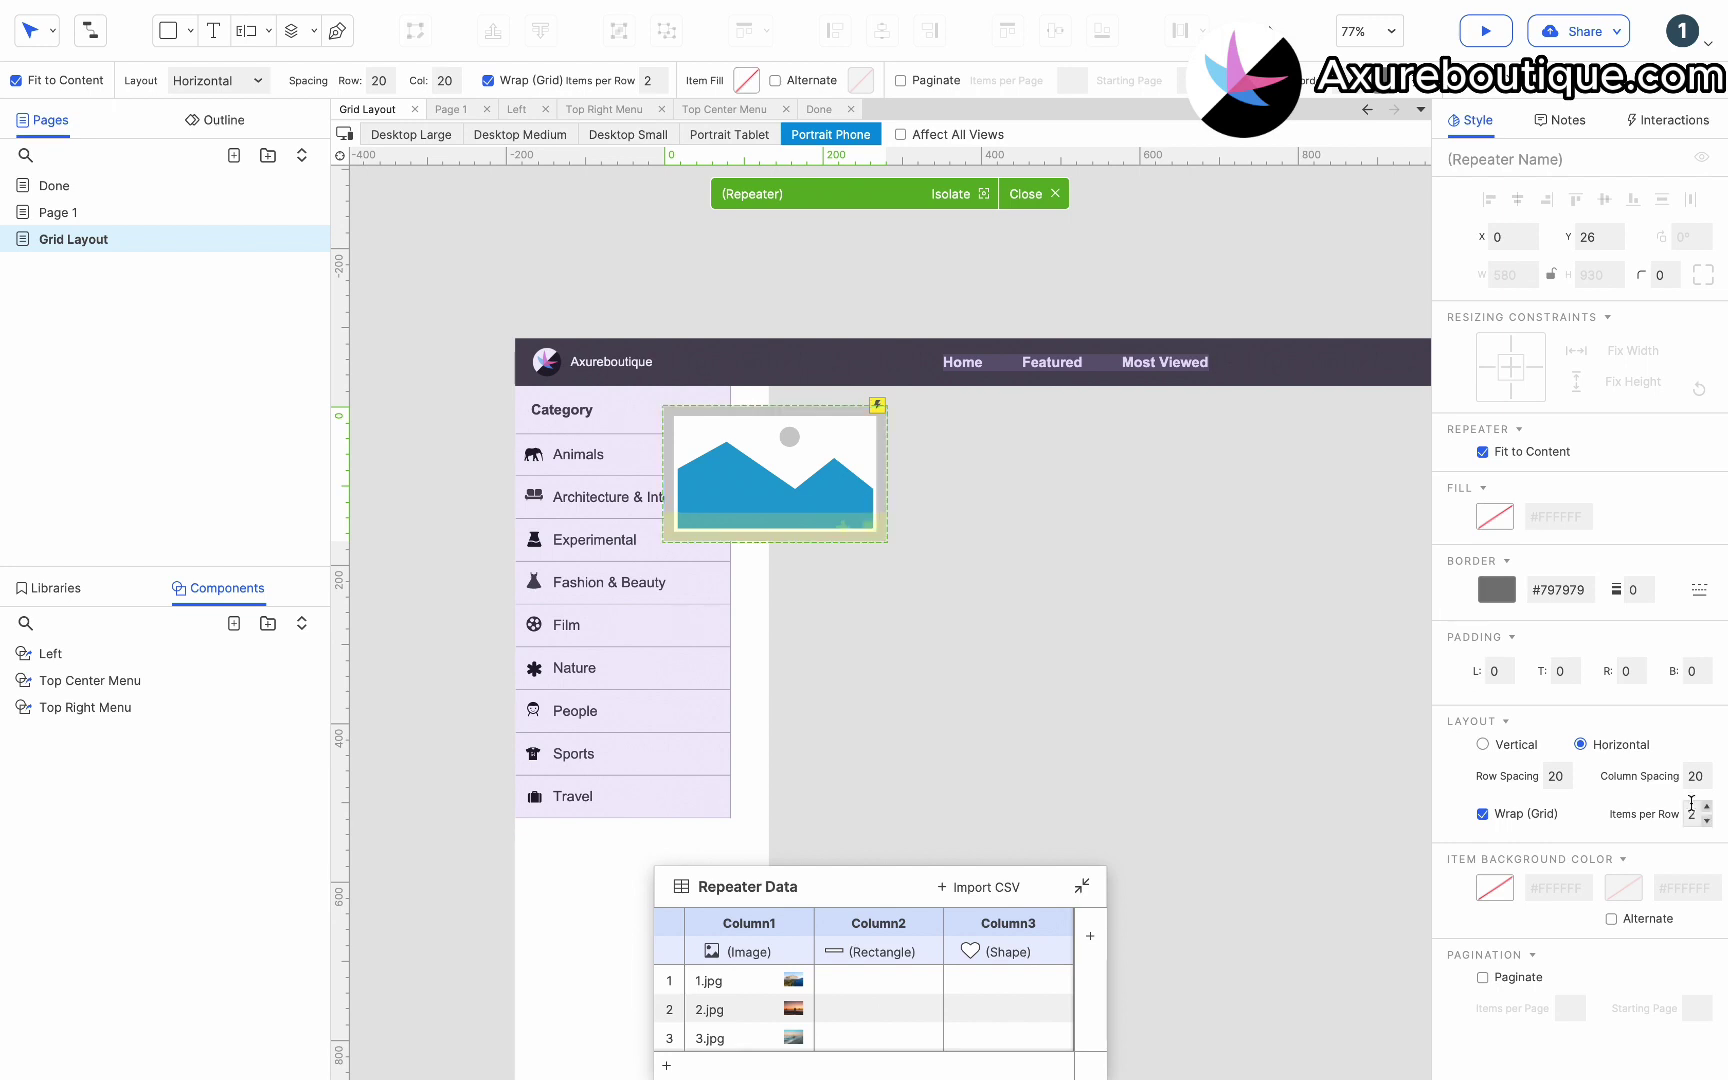
click(1120, 614)
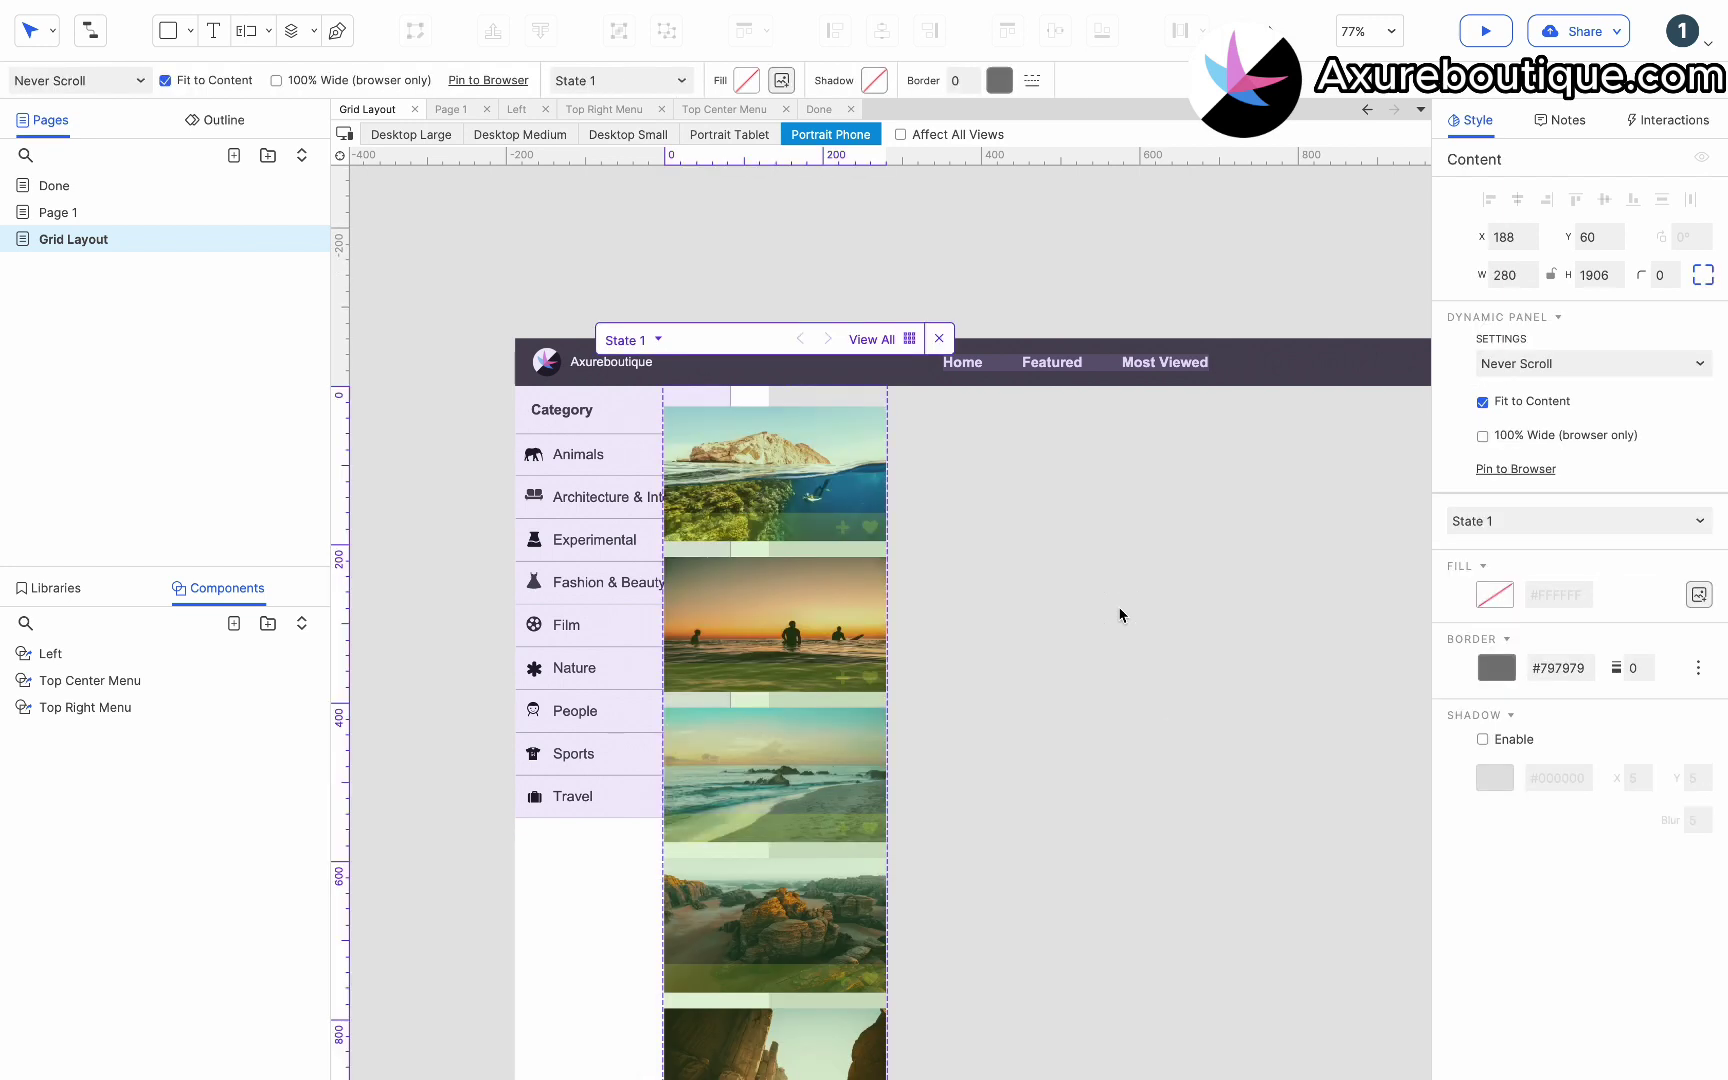
click(923, 552)
drag(841, 532, 688, 508)
click(872, 501)
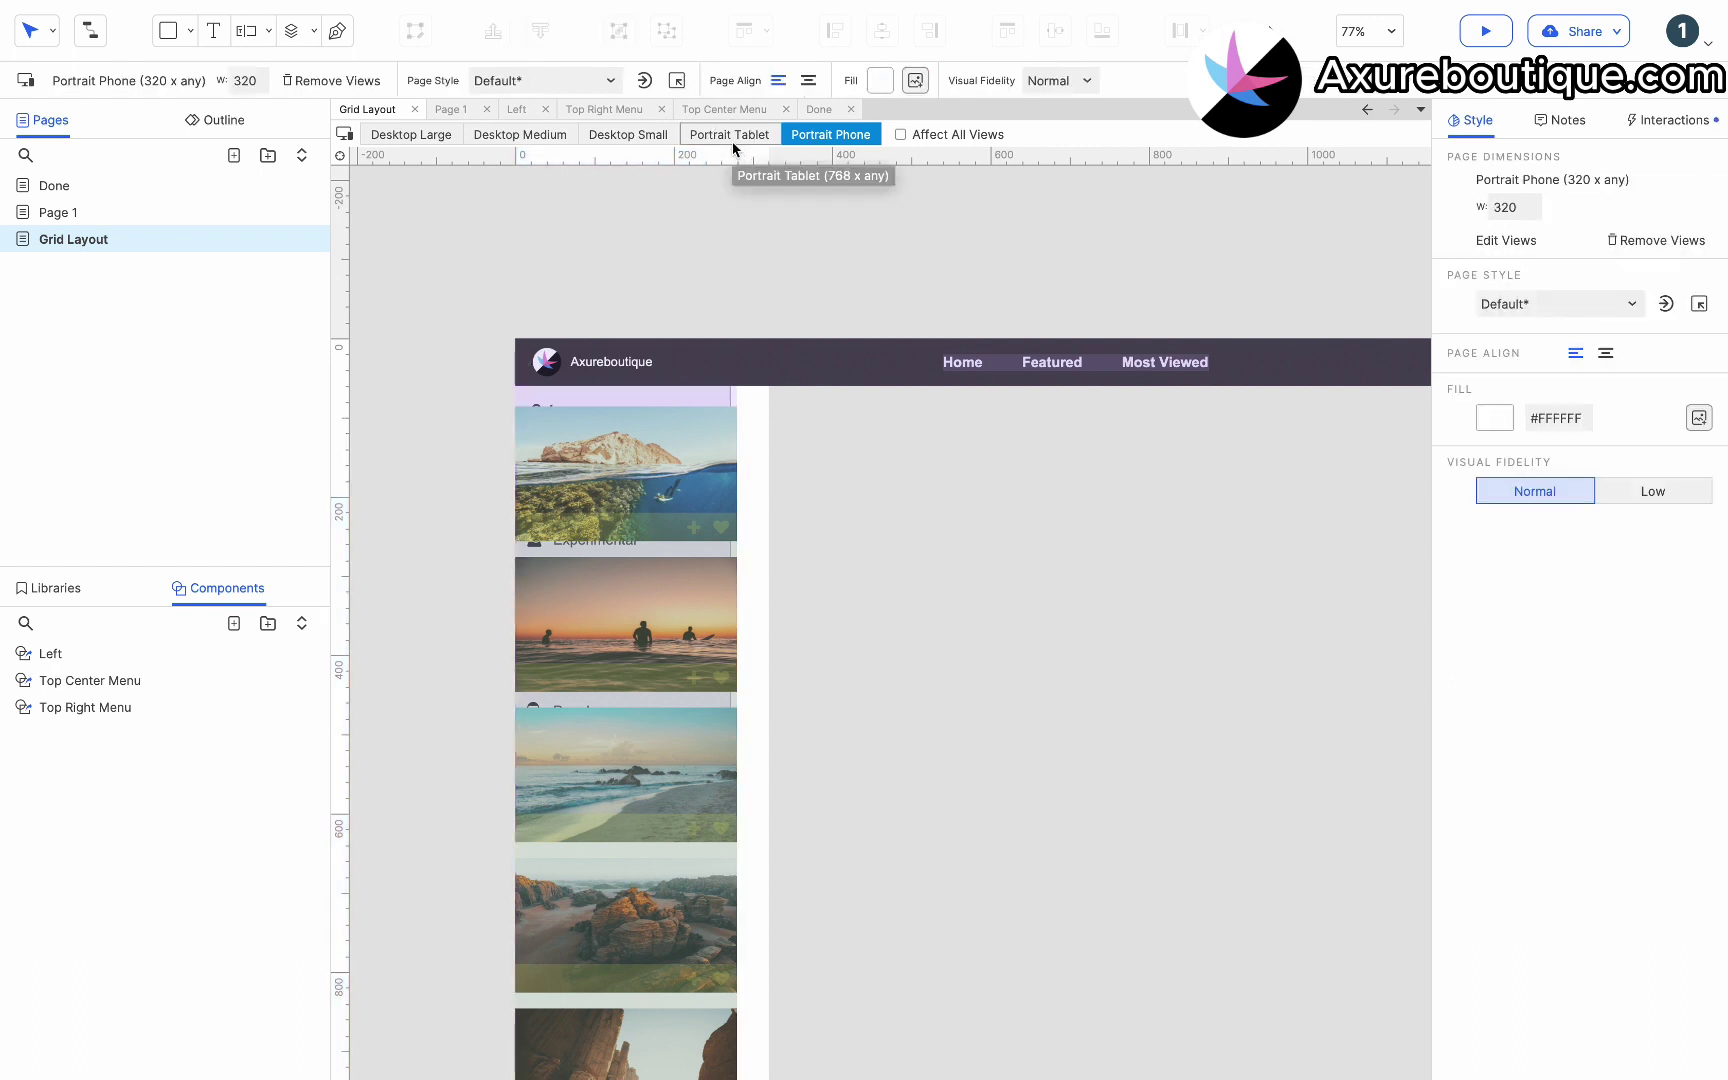
Review the page layout in the Portrait Tablet, Desktop Small, Desktop Medium and Desktop Large views.
click(729, 134)
click(655, 140)
click(530, 136)
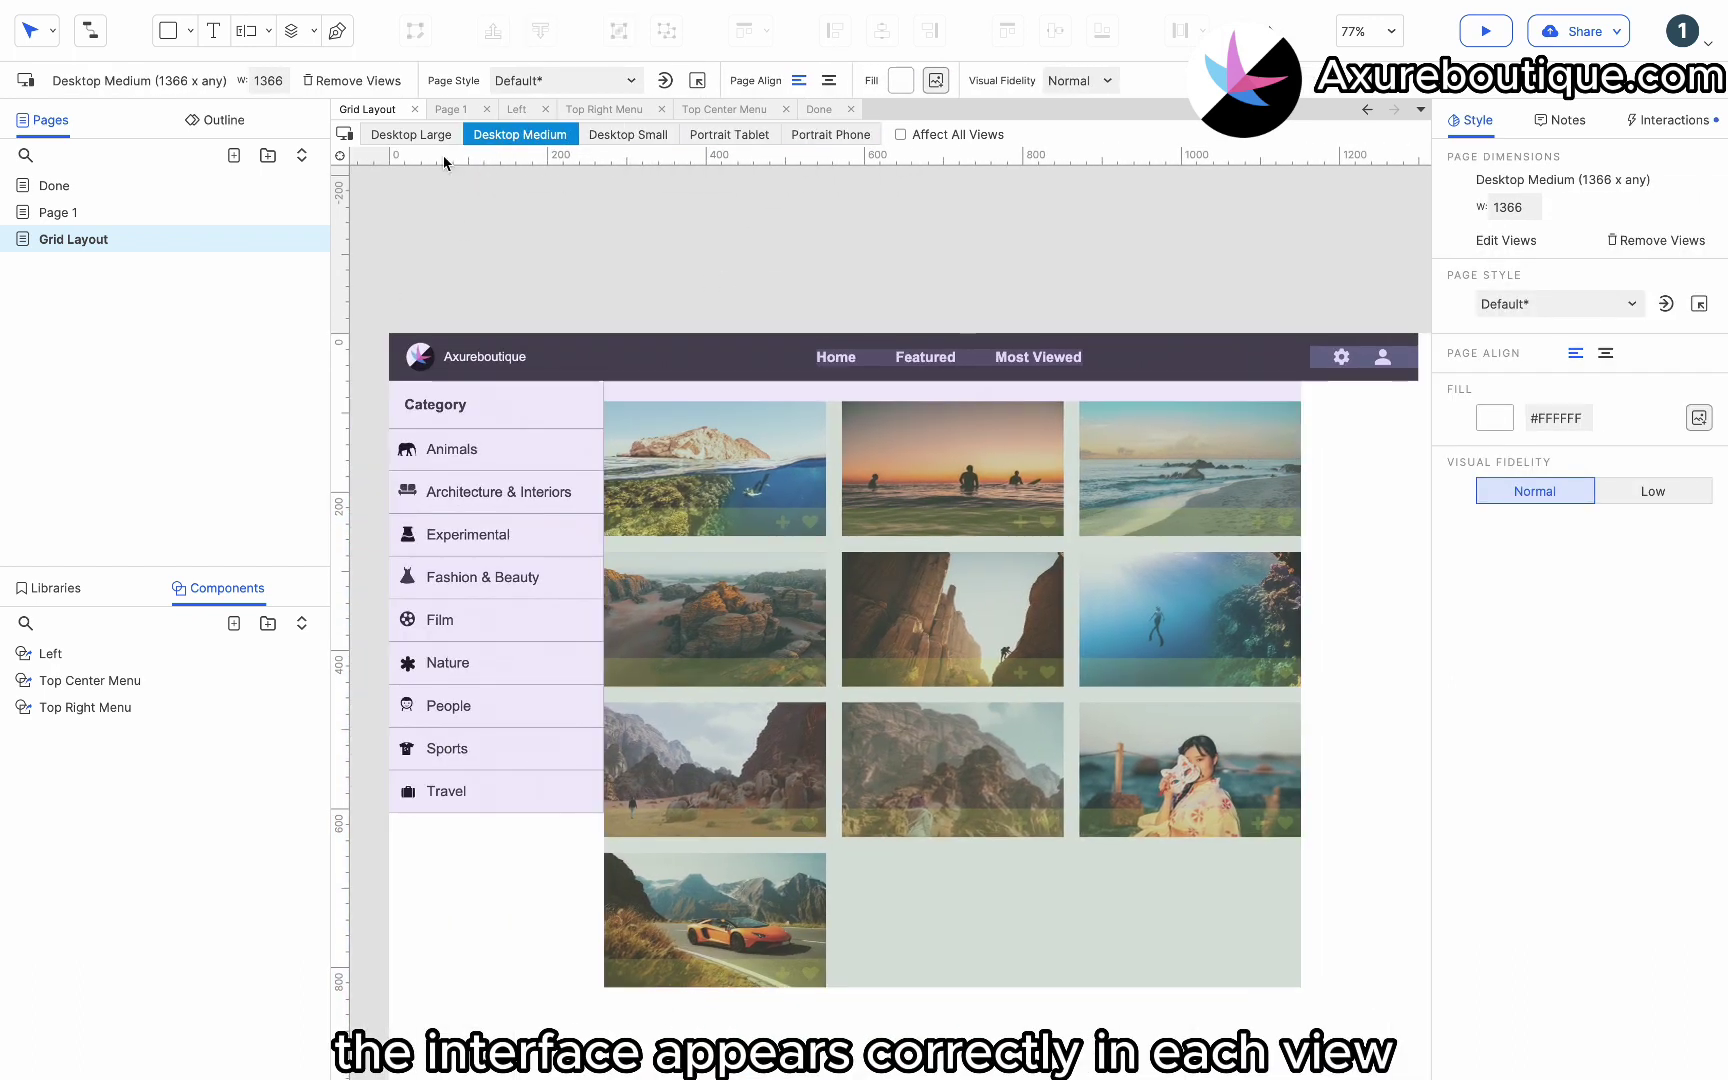
click(425, 136)
scroll(679, 301, right, 5)
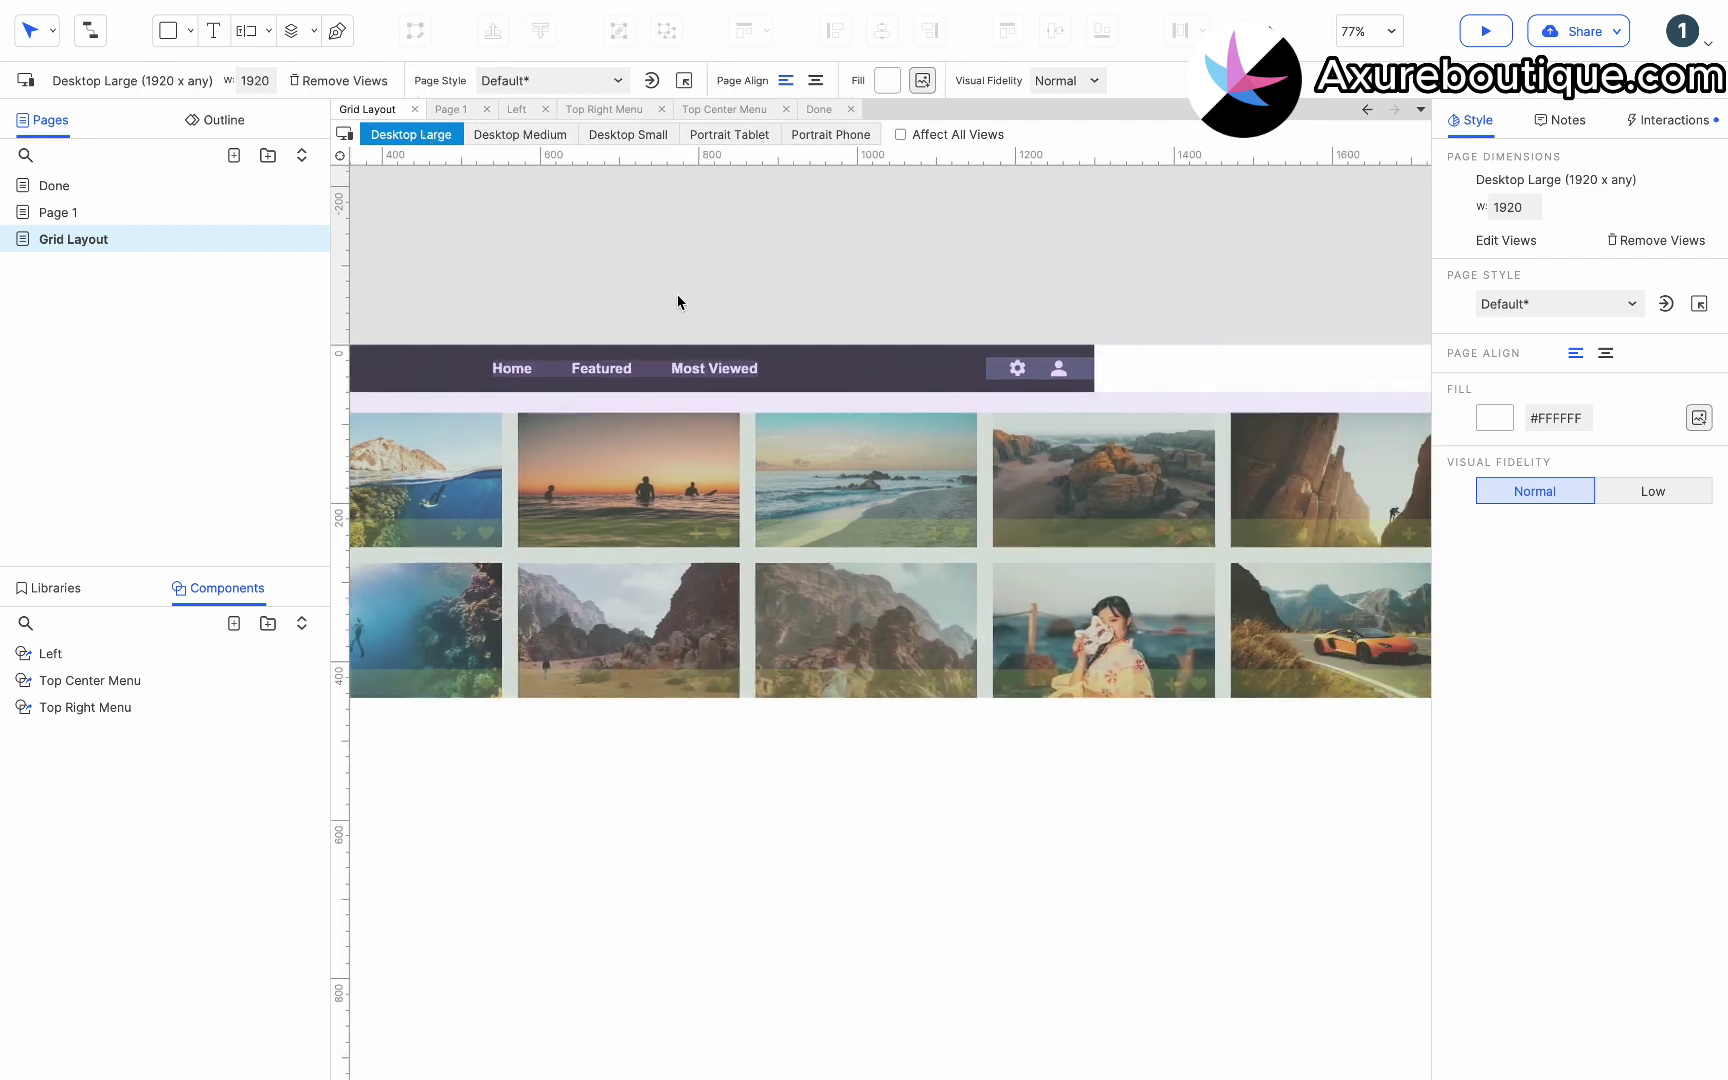
scroll(660, 289, left, 3)
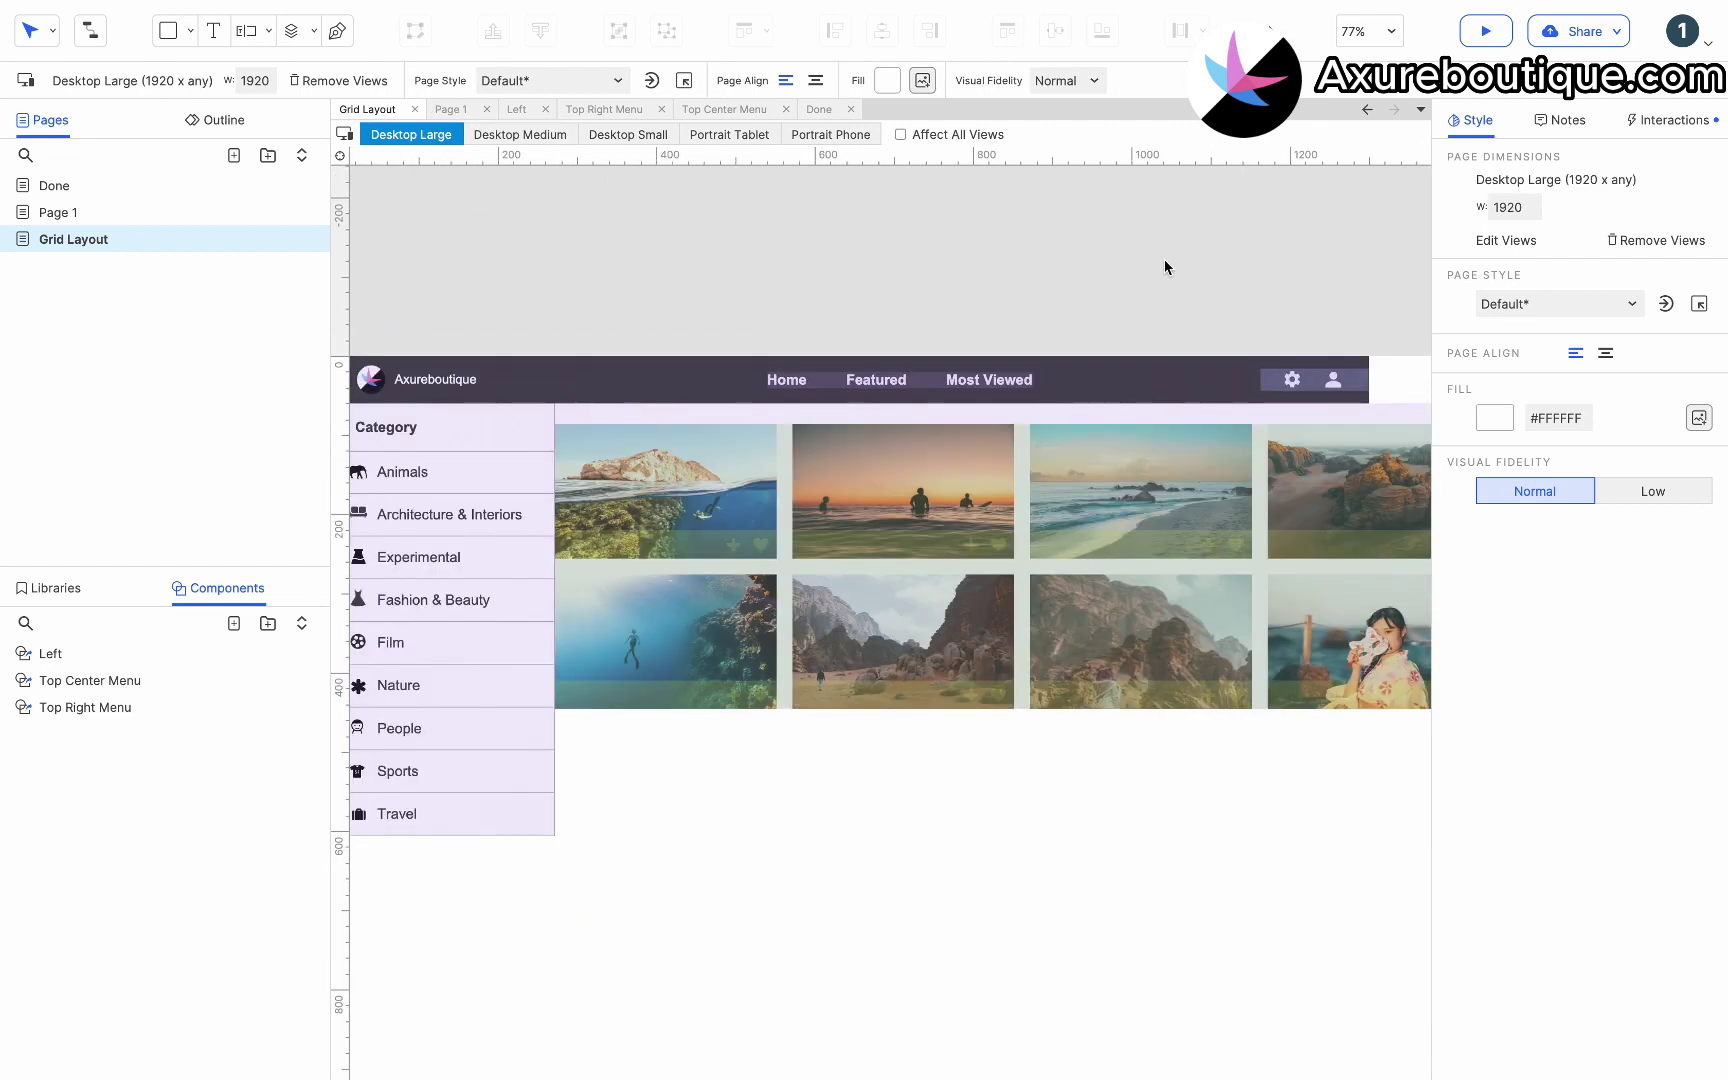
Add a Set Size action to the page's Window Resized event for the Left panel, with blank width and height [[Window.height]].
scroll(1164, 262, left, 1)
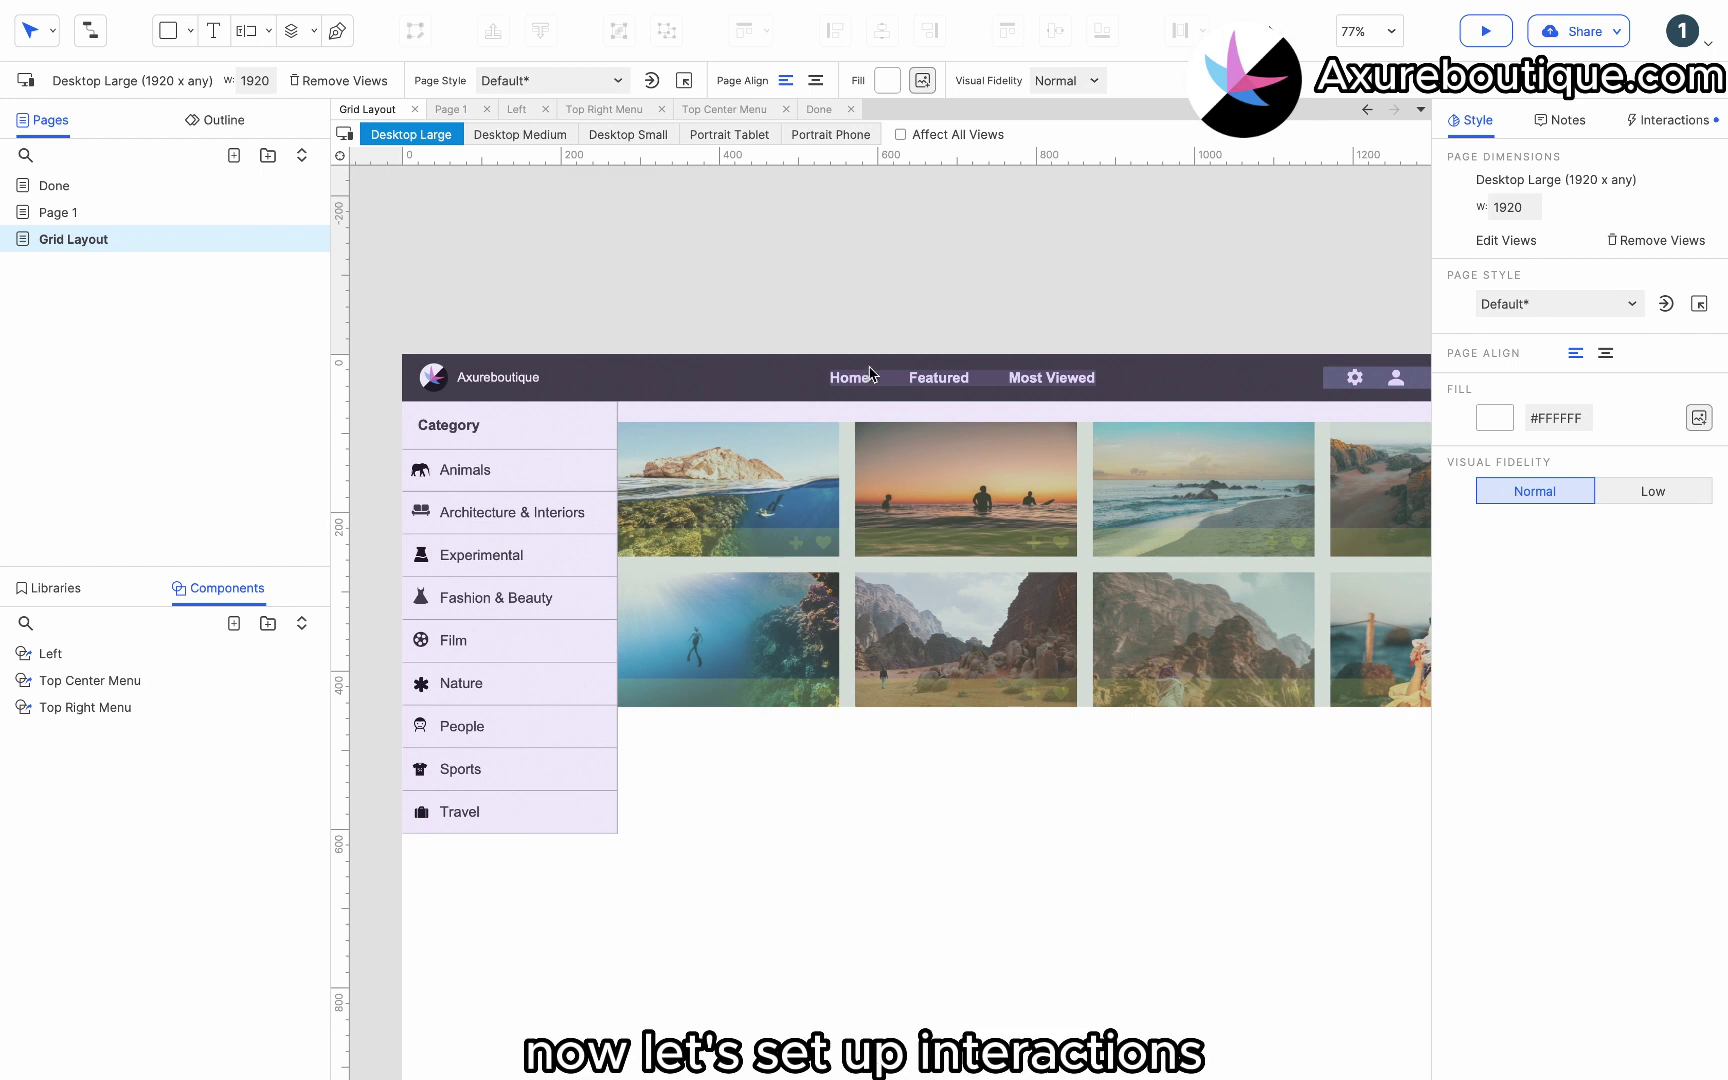
click(1655, 122)
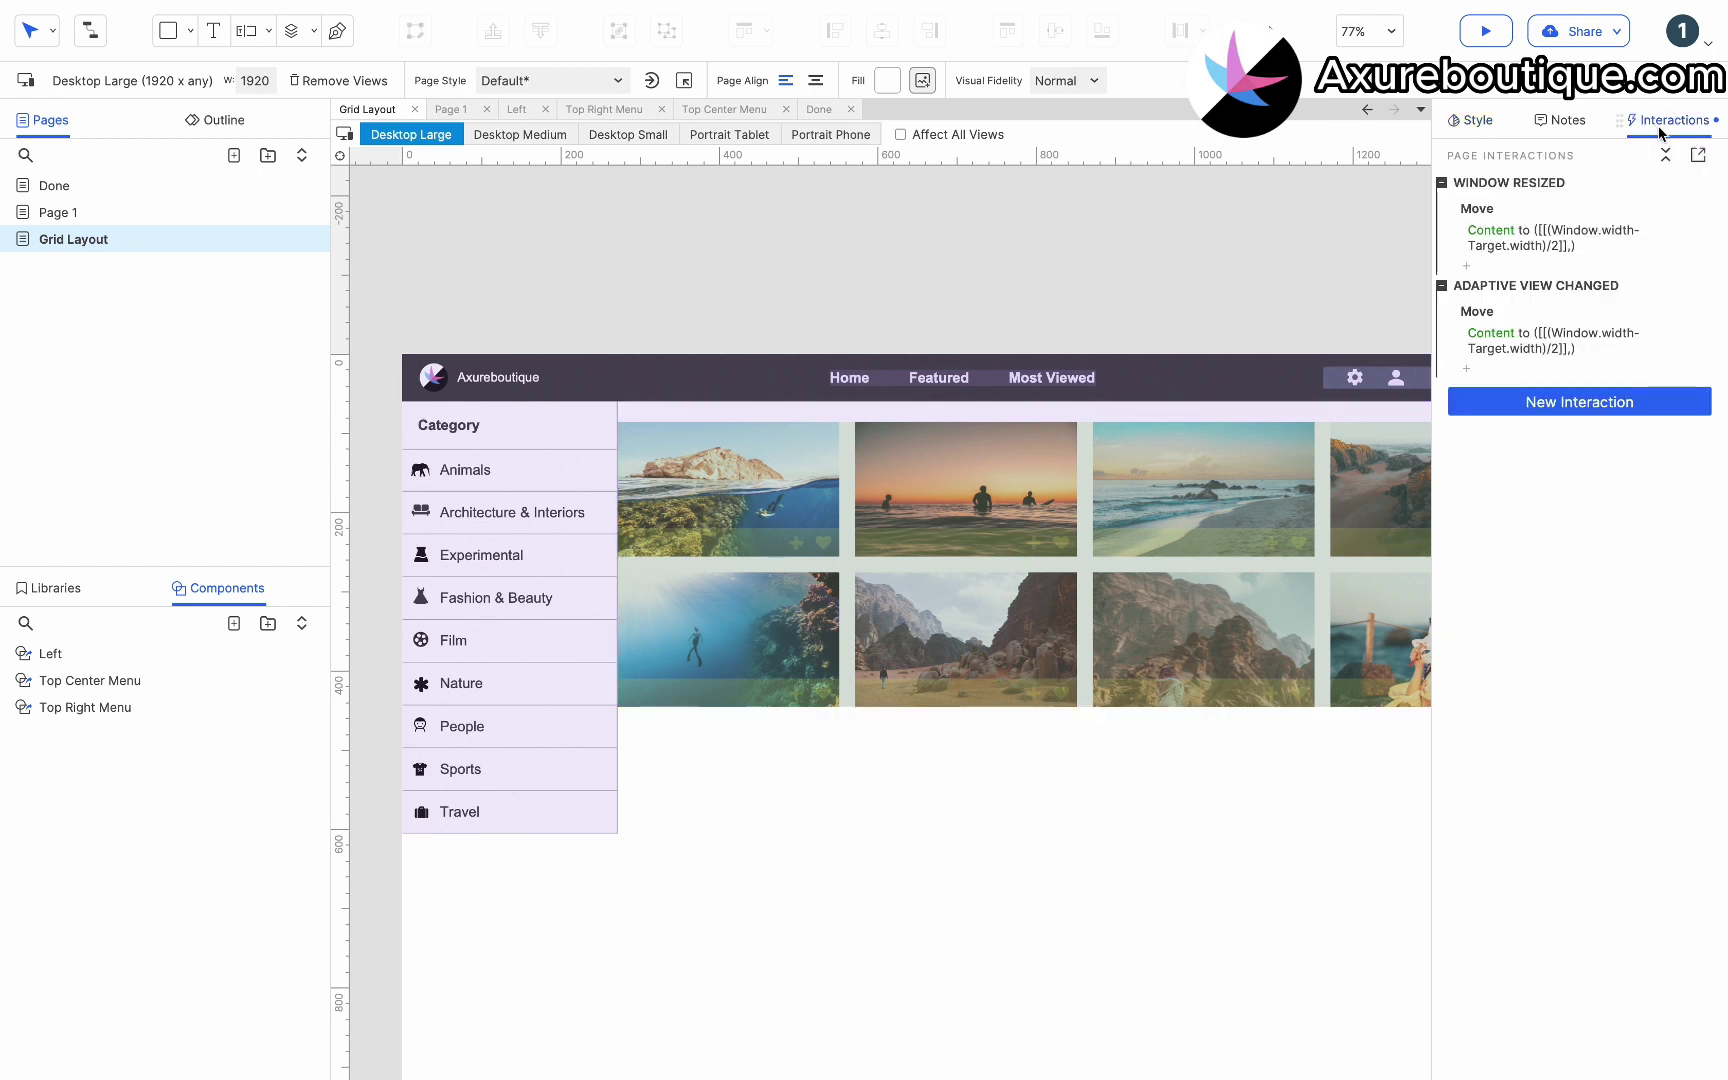
click(1472, 266)
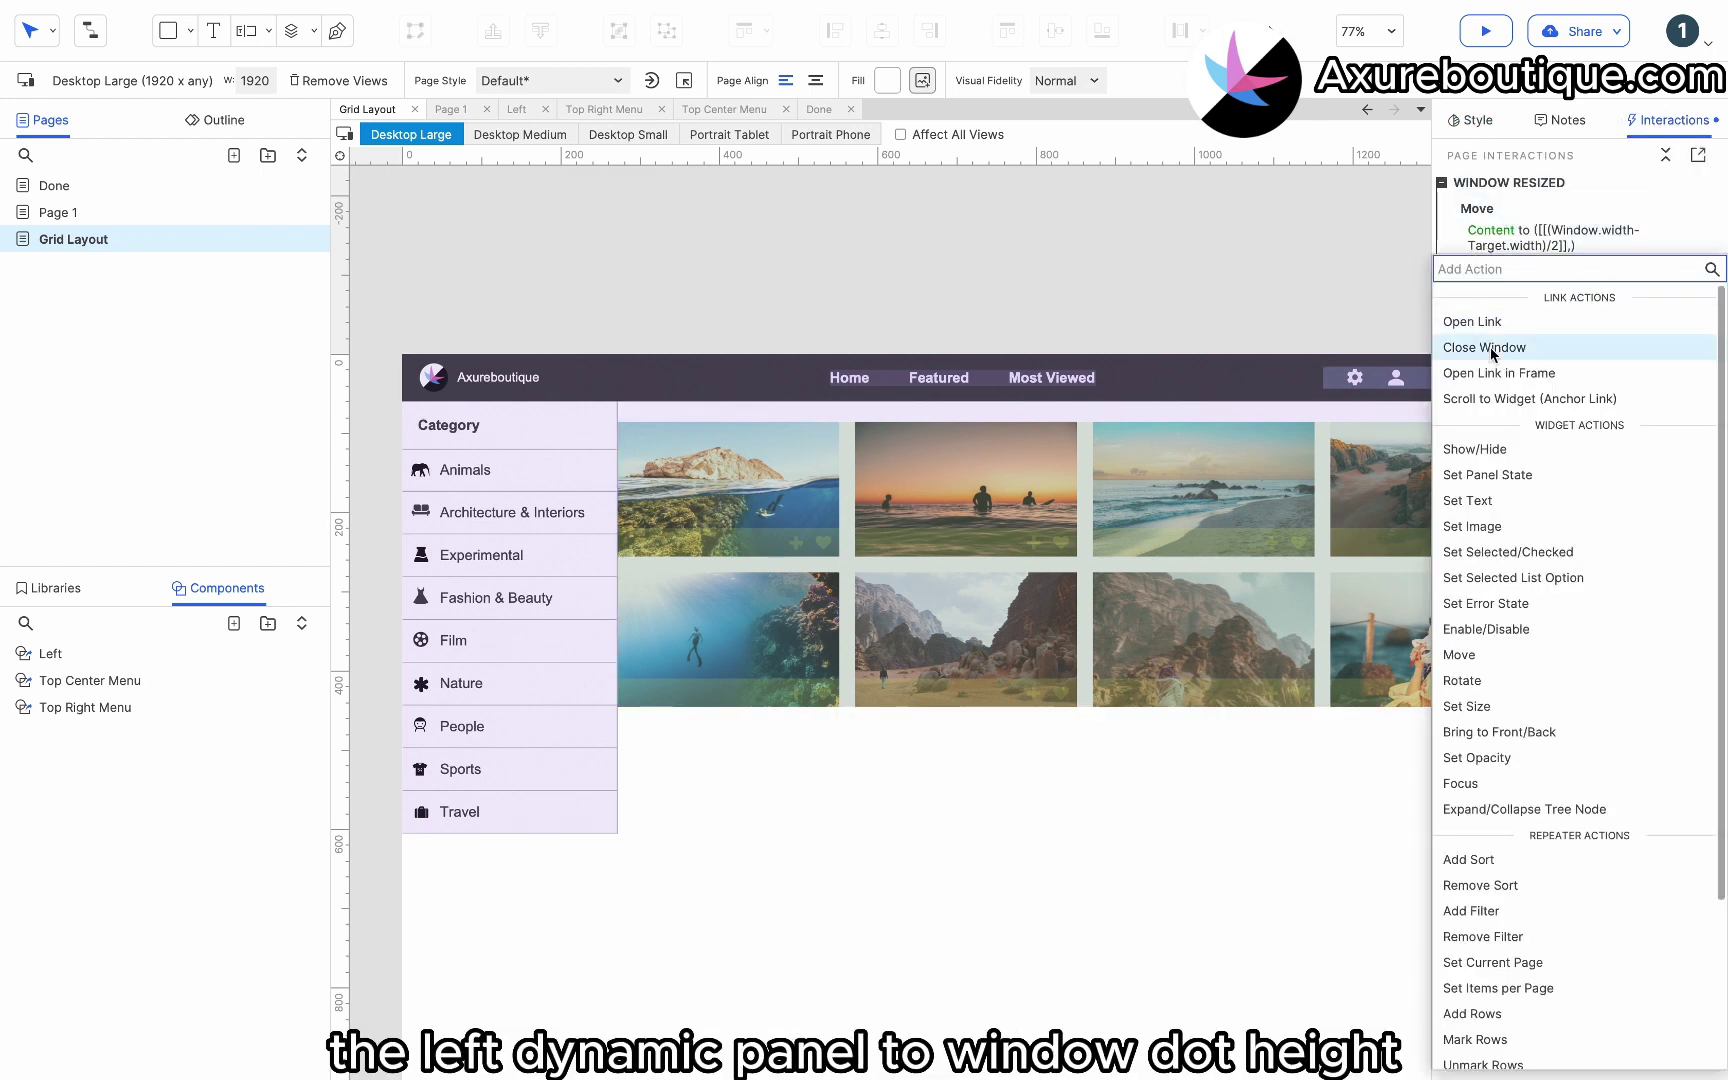
click(1494, 710)
text(lef)
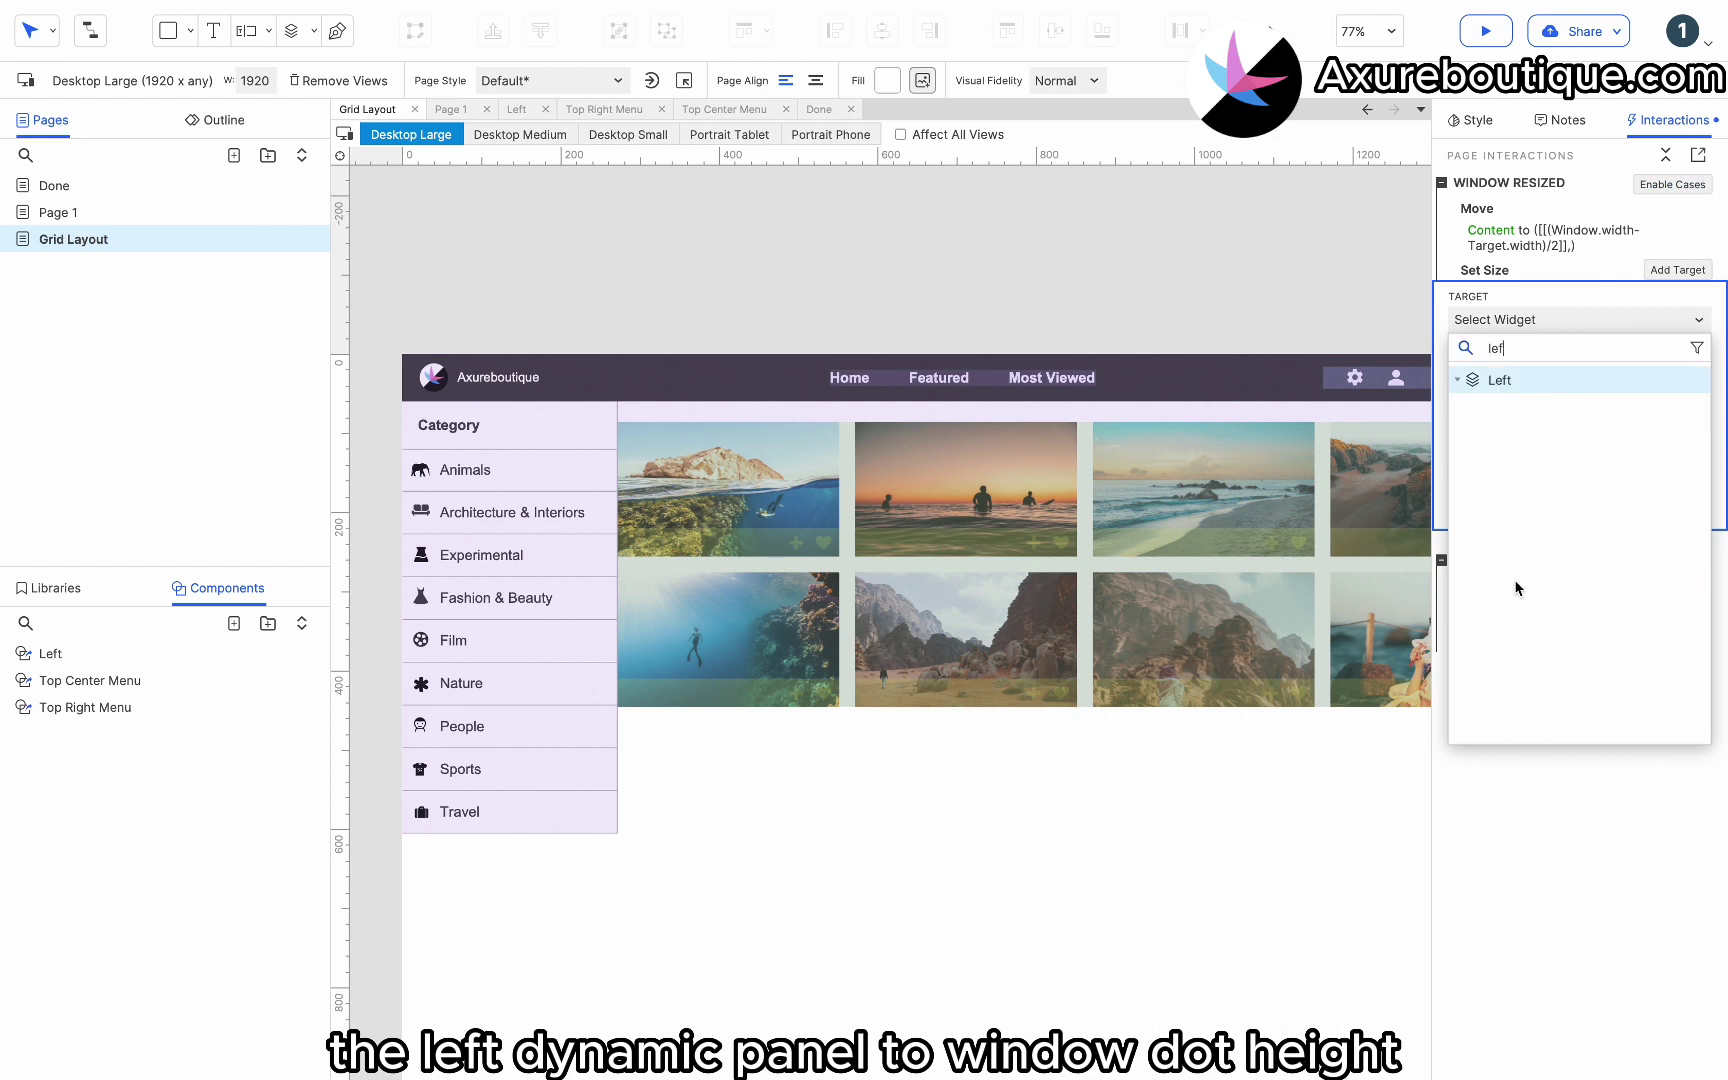
click(1581, 380)
click(1508, 401)
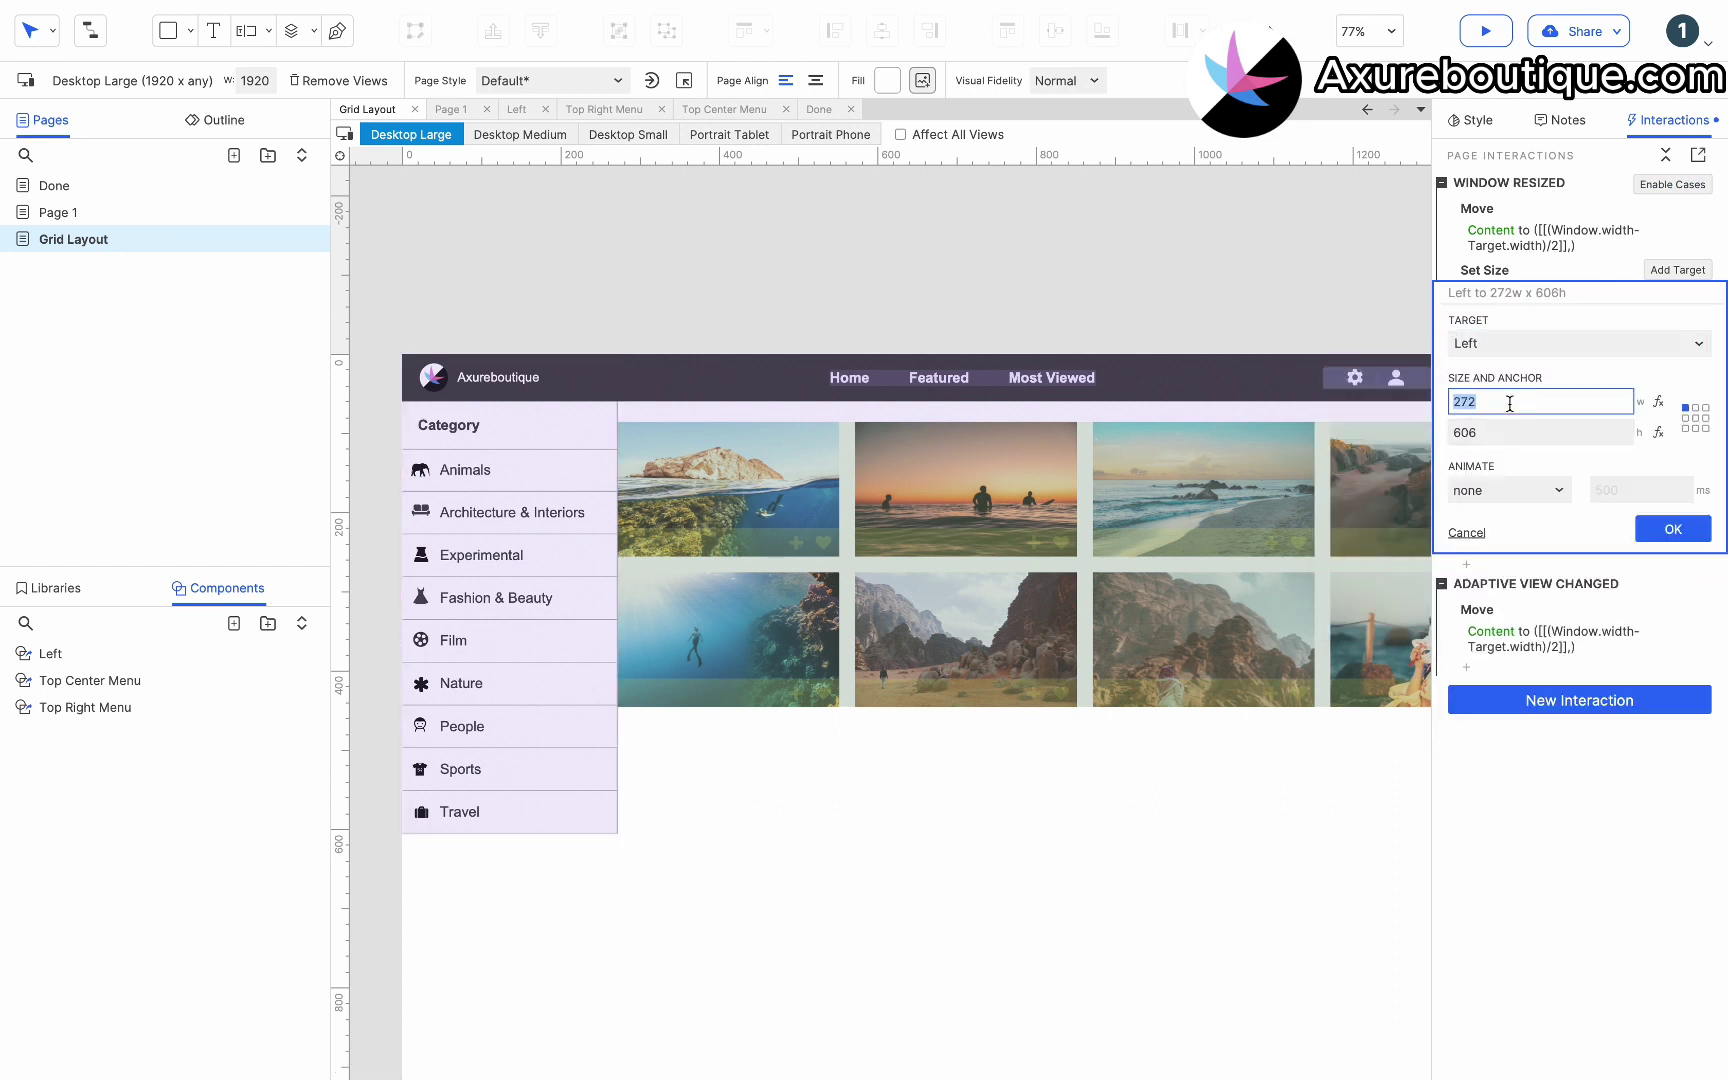
key(BackSpace)
click(1501, 425)
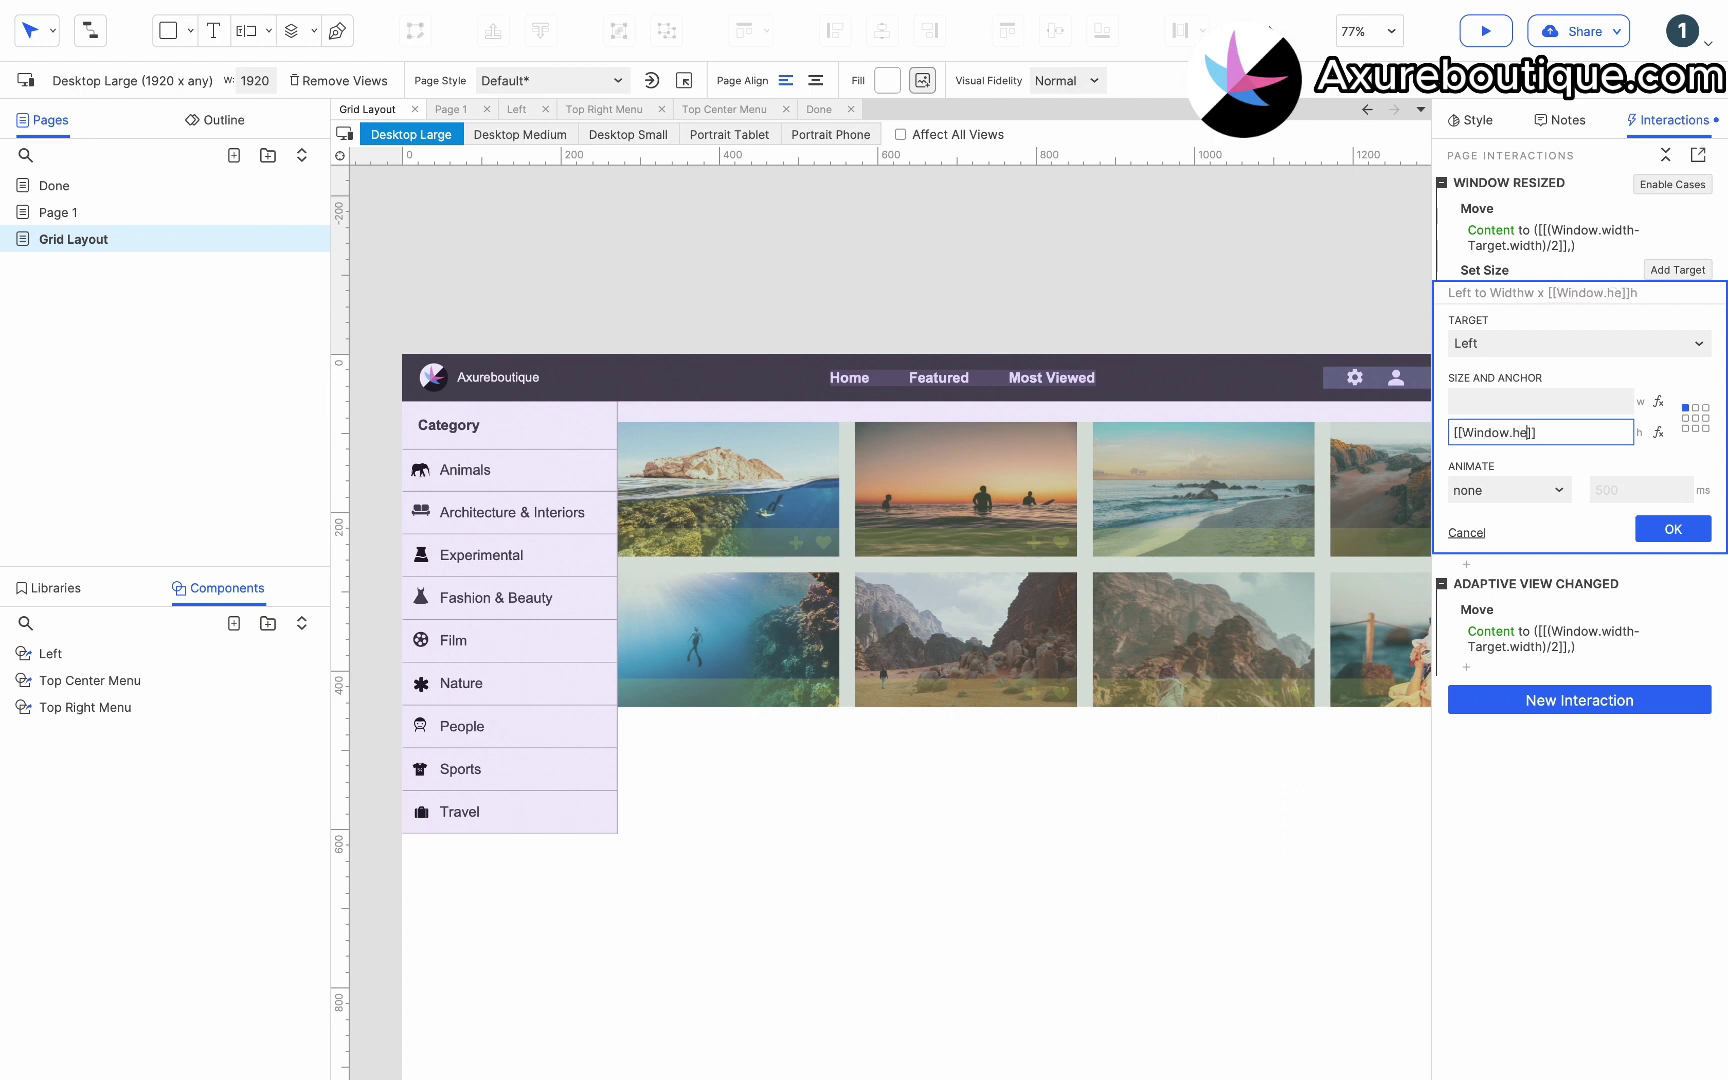
click(1660, 538)
Add a Window Scrolled page interaction with a Move action targeting the Left panel, using the To move type.
click(1531, 447)
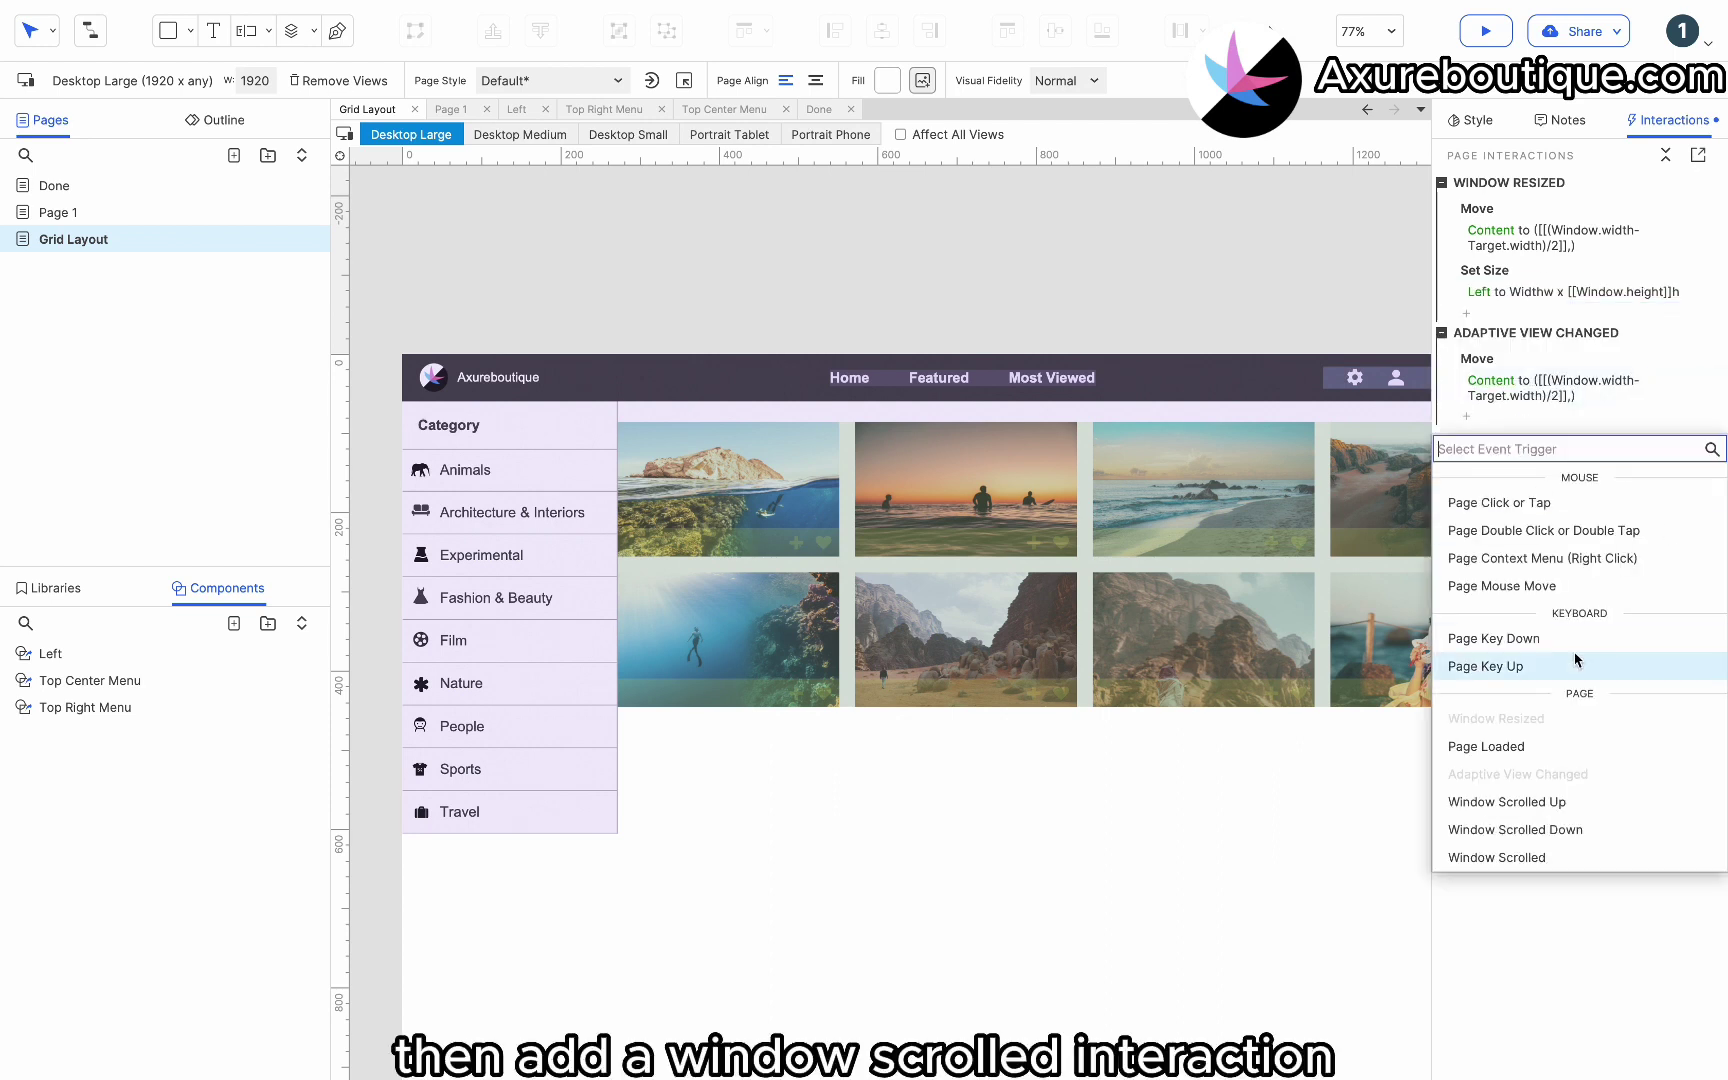
click(1516, 855)
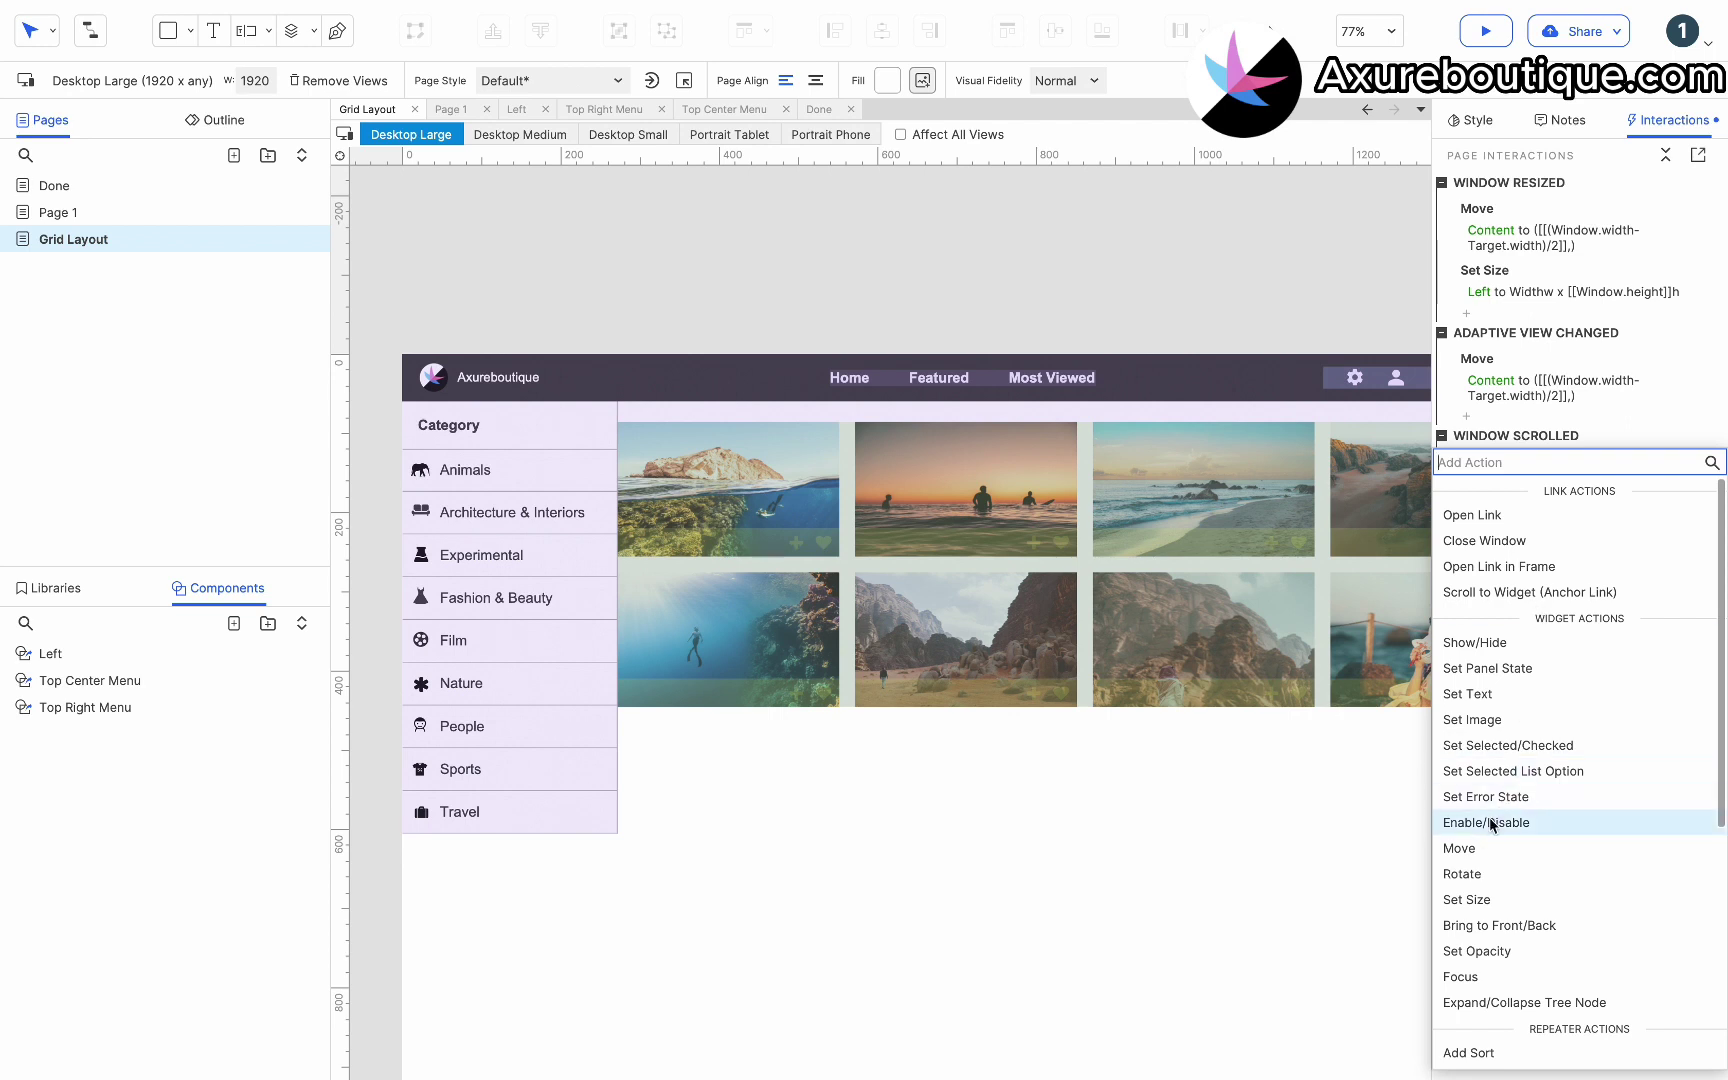
click(1459, 848)
text(left)
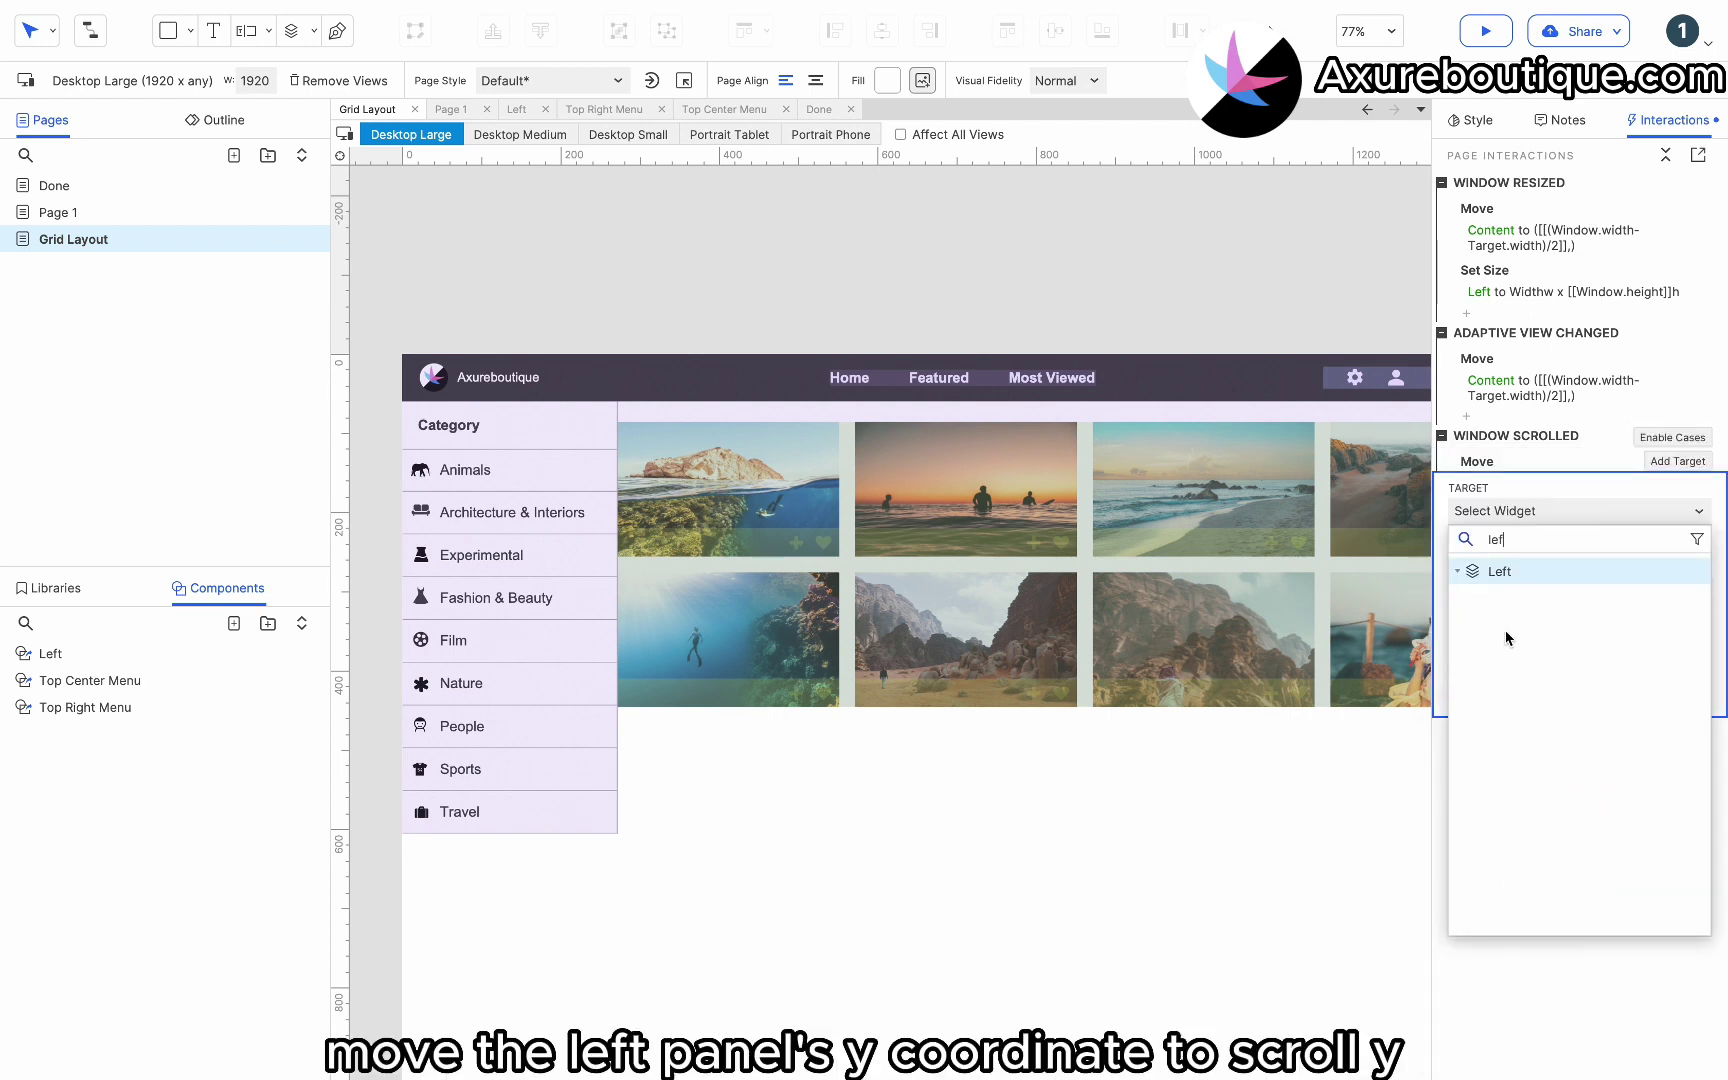
click(1503, 567)
click(1467, 593)
click(1467, 610)
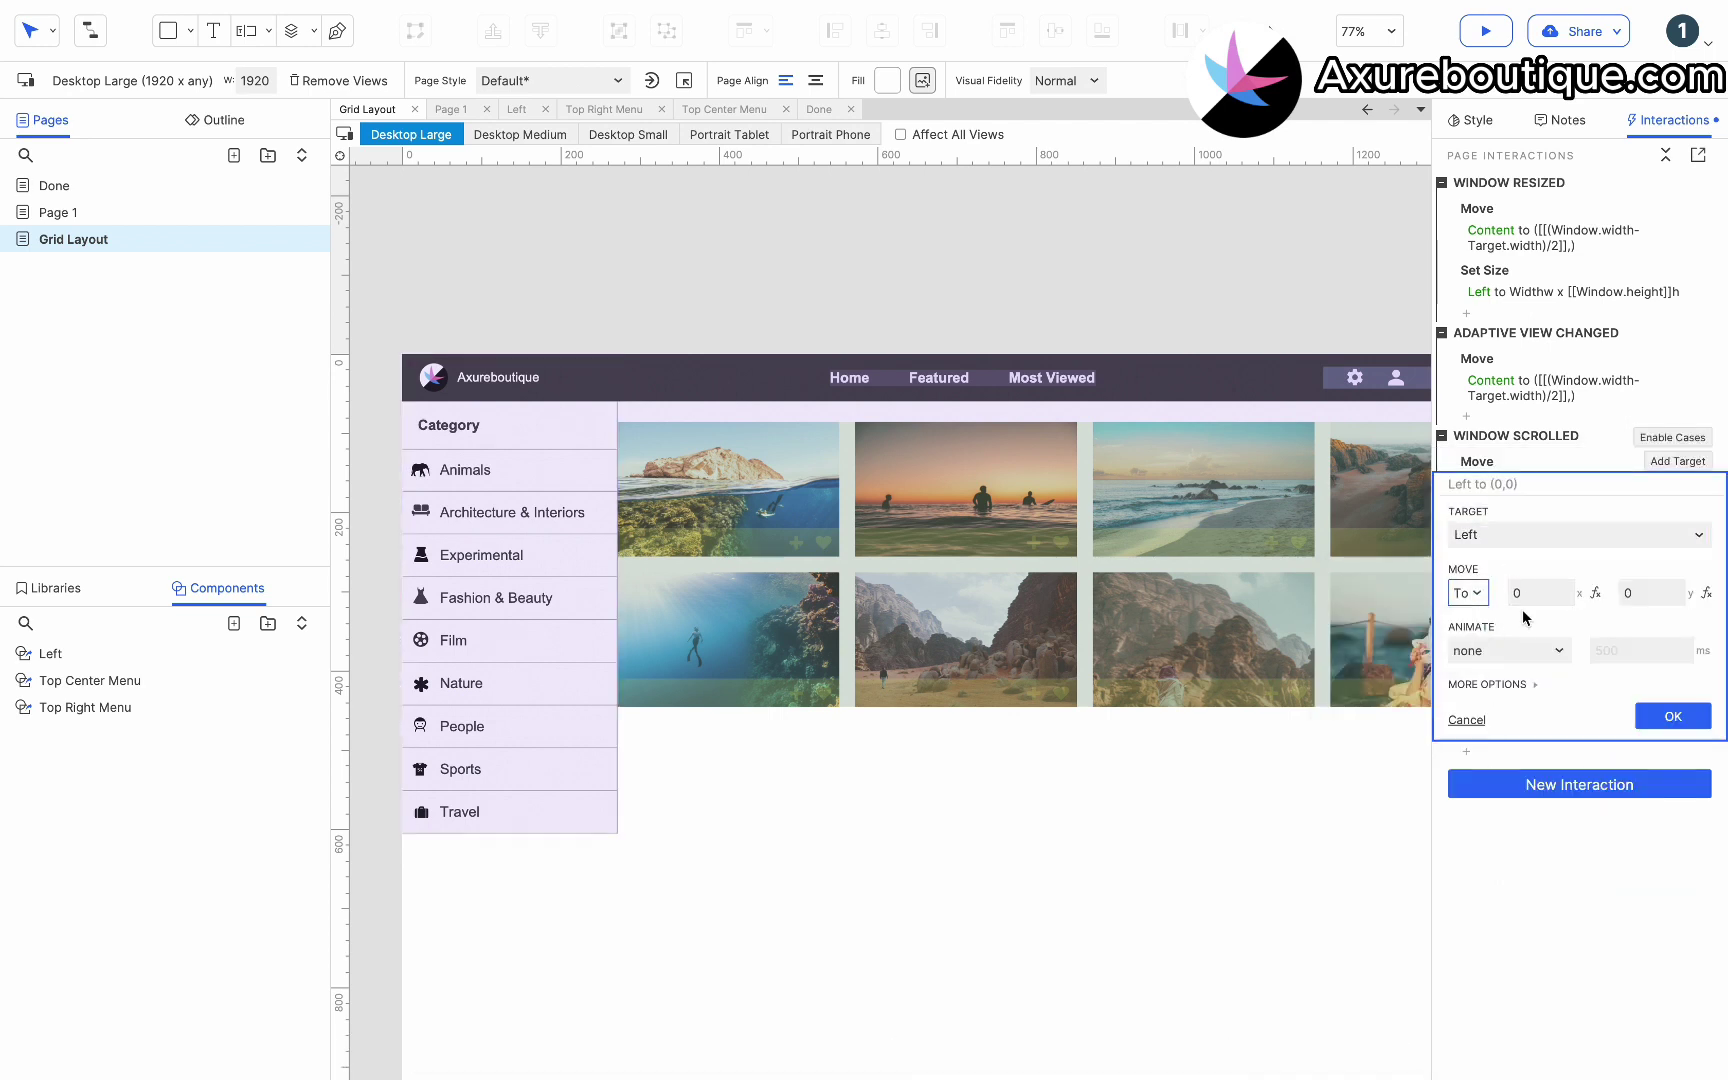
Leave the Left panel's x blank and set its y to [[Window.scrollY]] in the Window Scrolled move action.
click(1530, 595)
click(1635, 592)
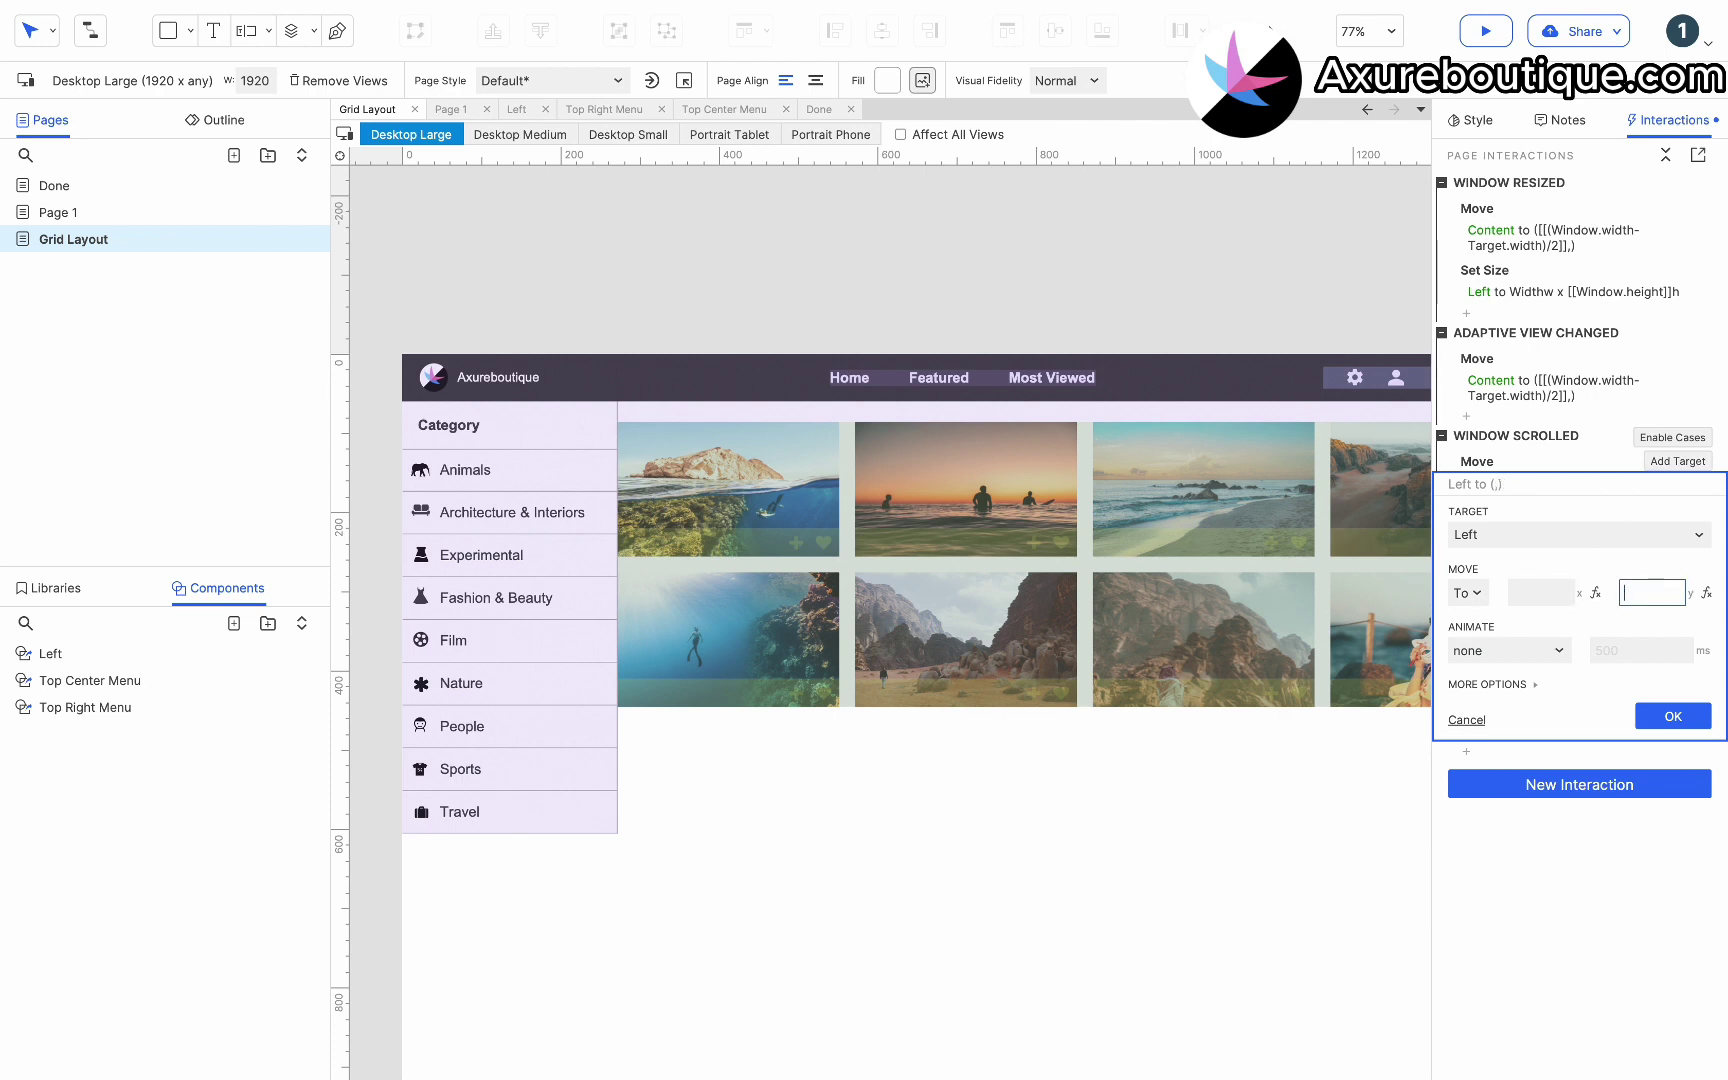
click(1707, 594)
click(636, 408)
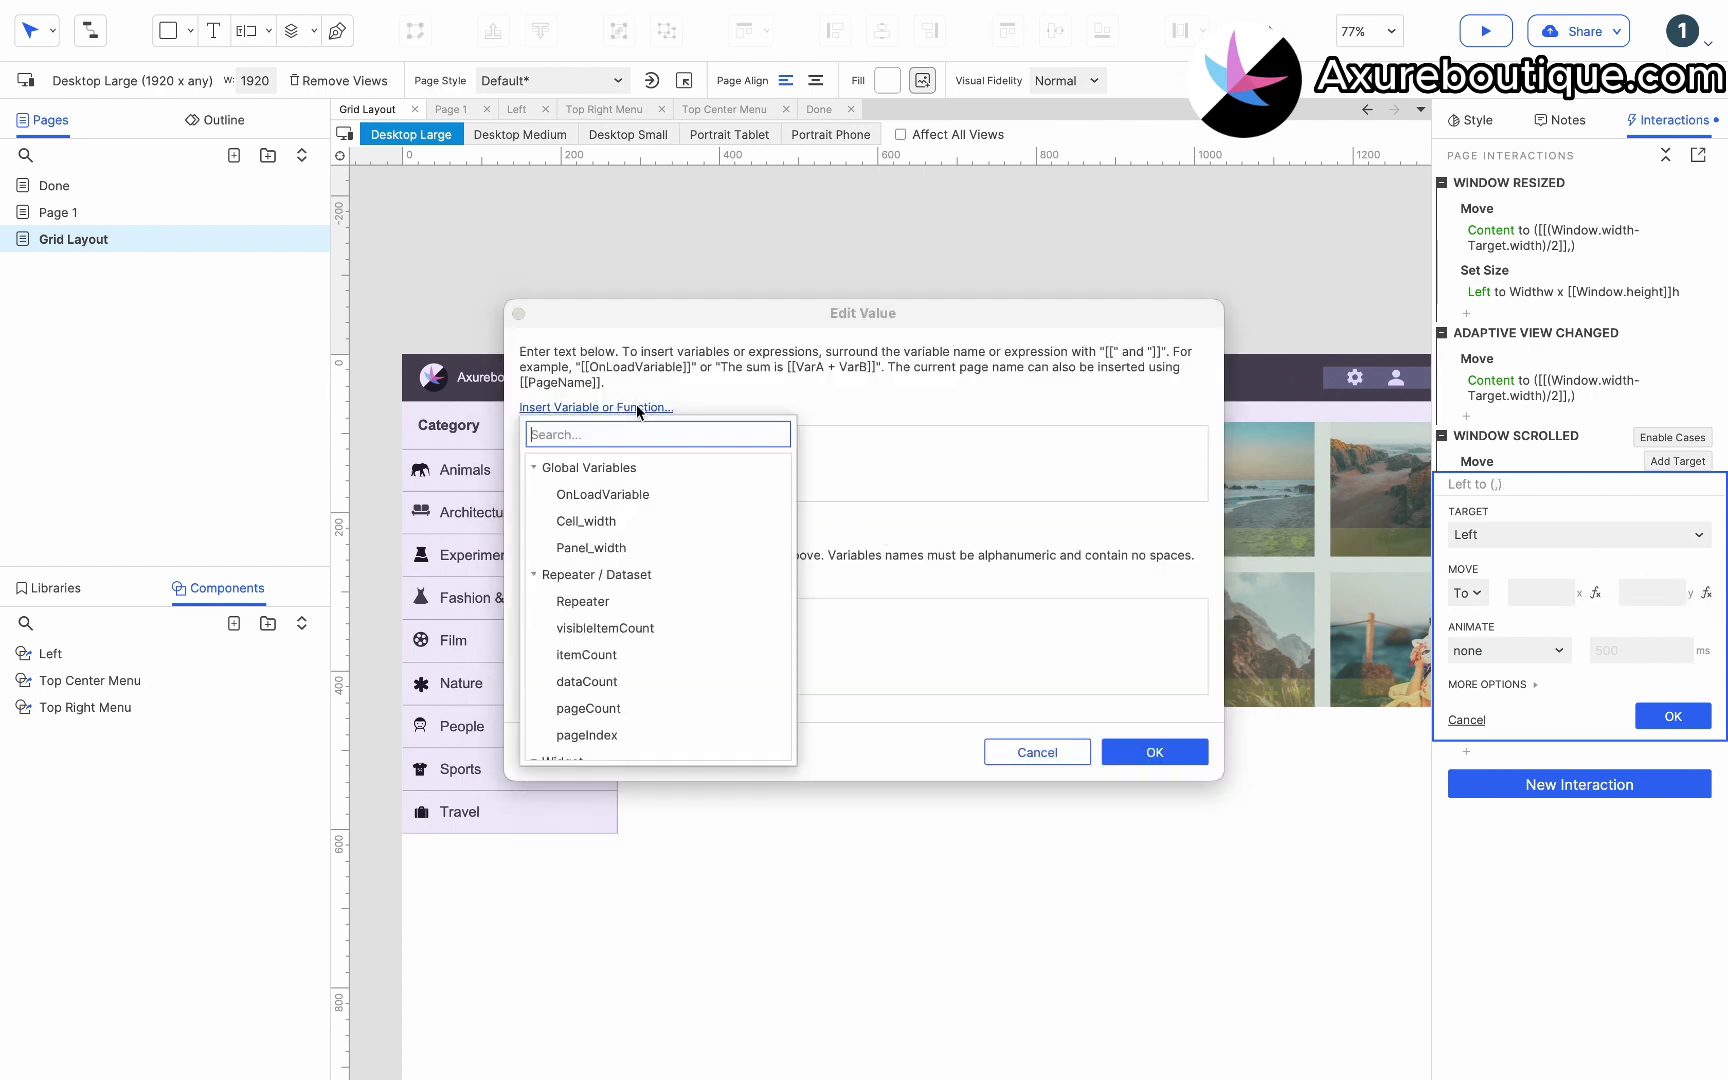
text(y)
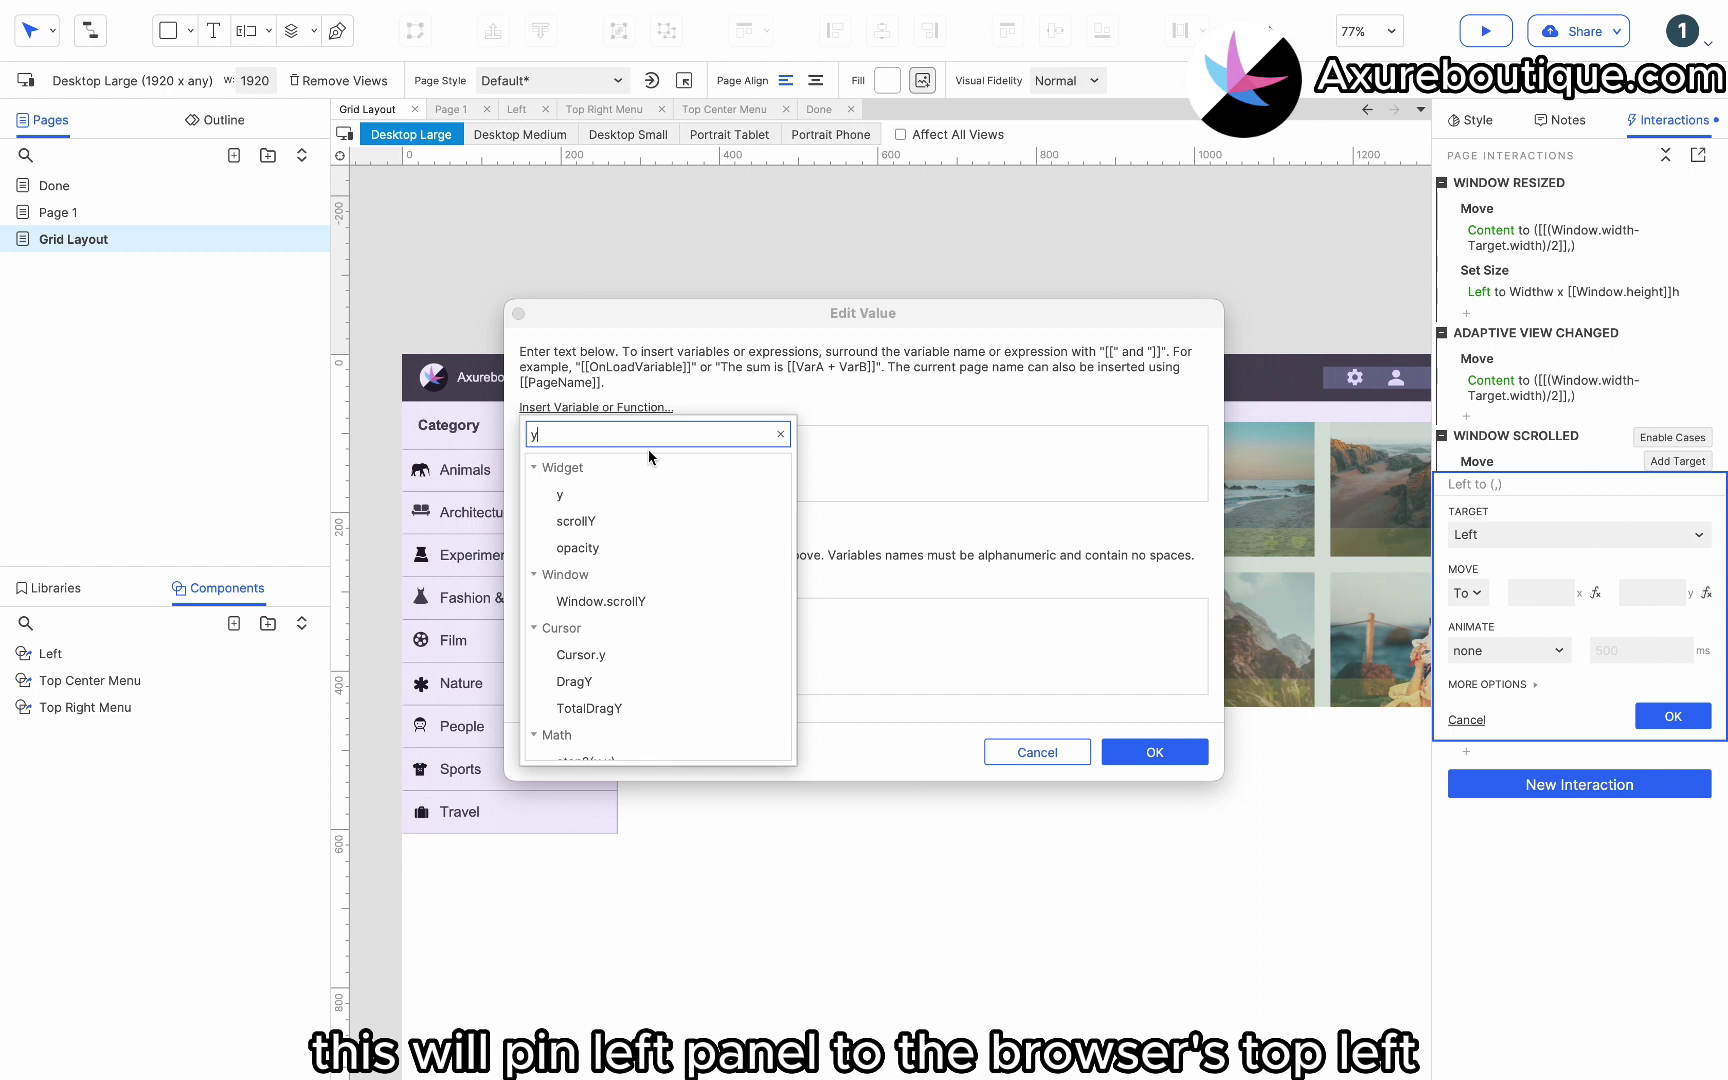
click(601, 601)
click(1154, 752)
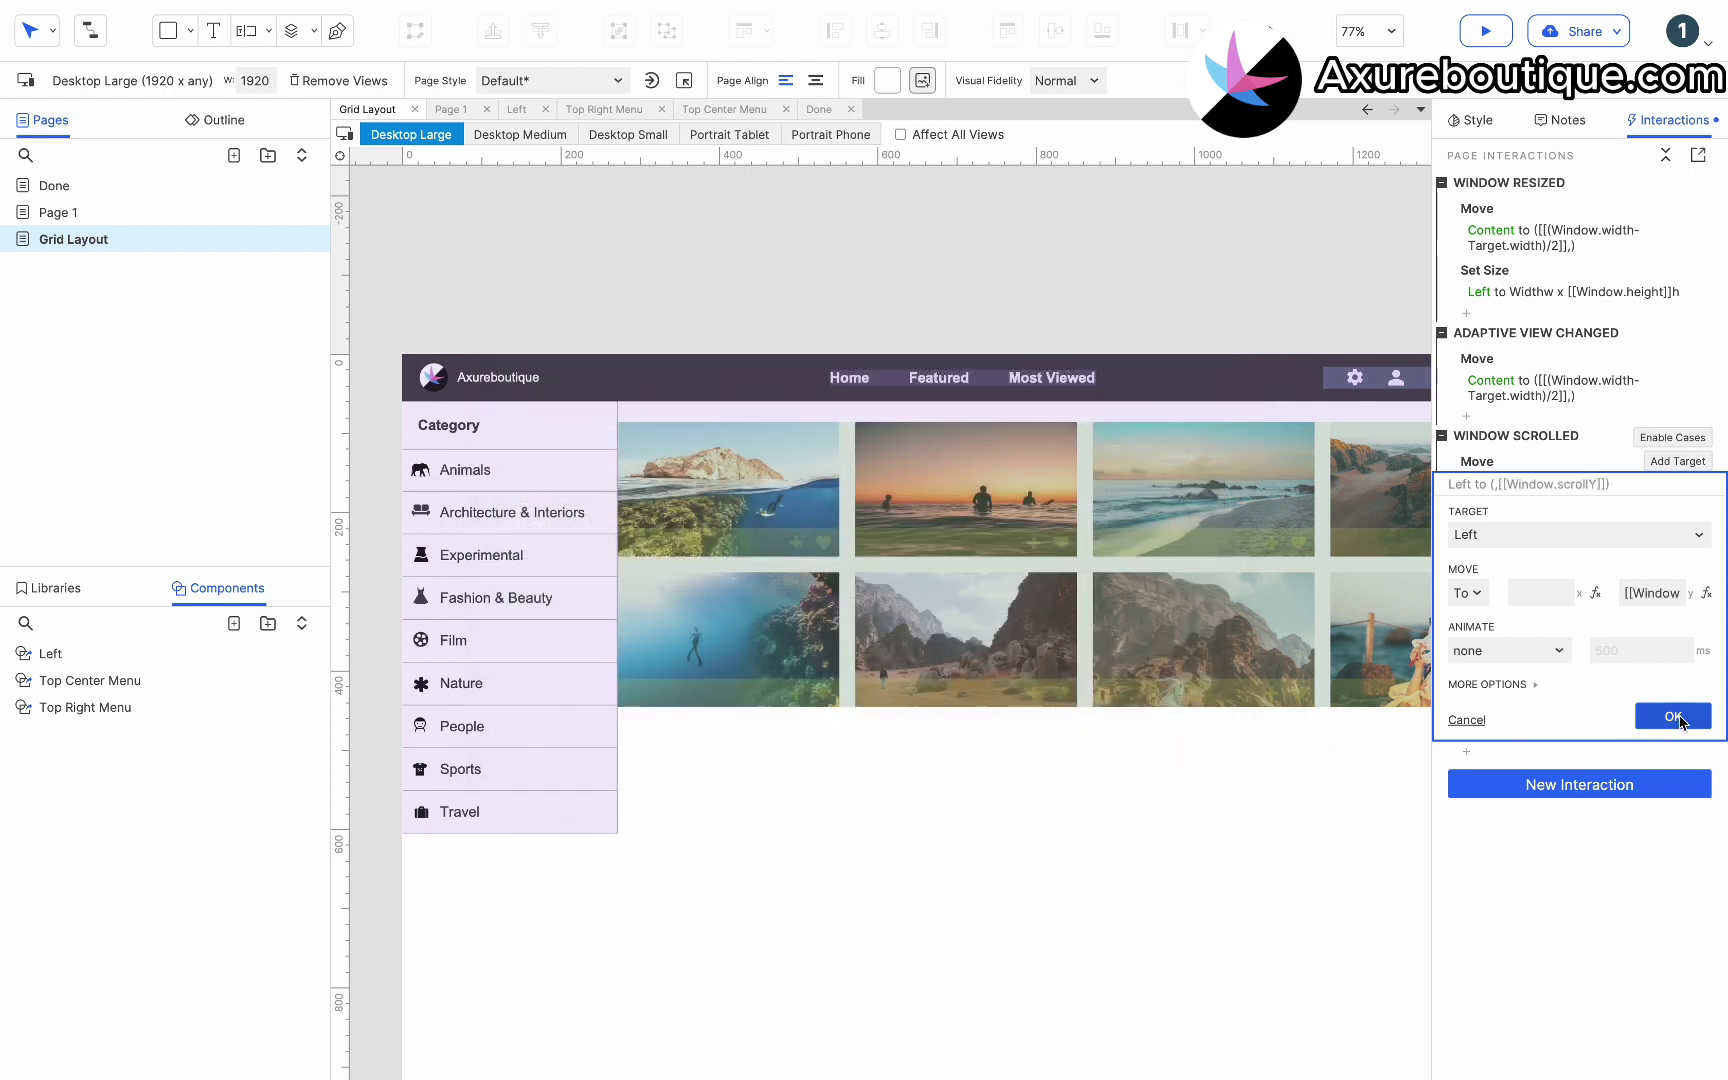
click(1677, 718)
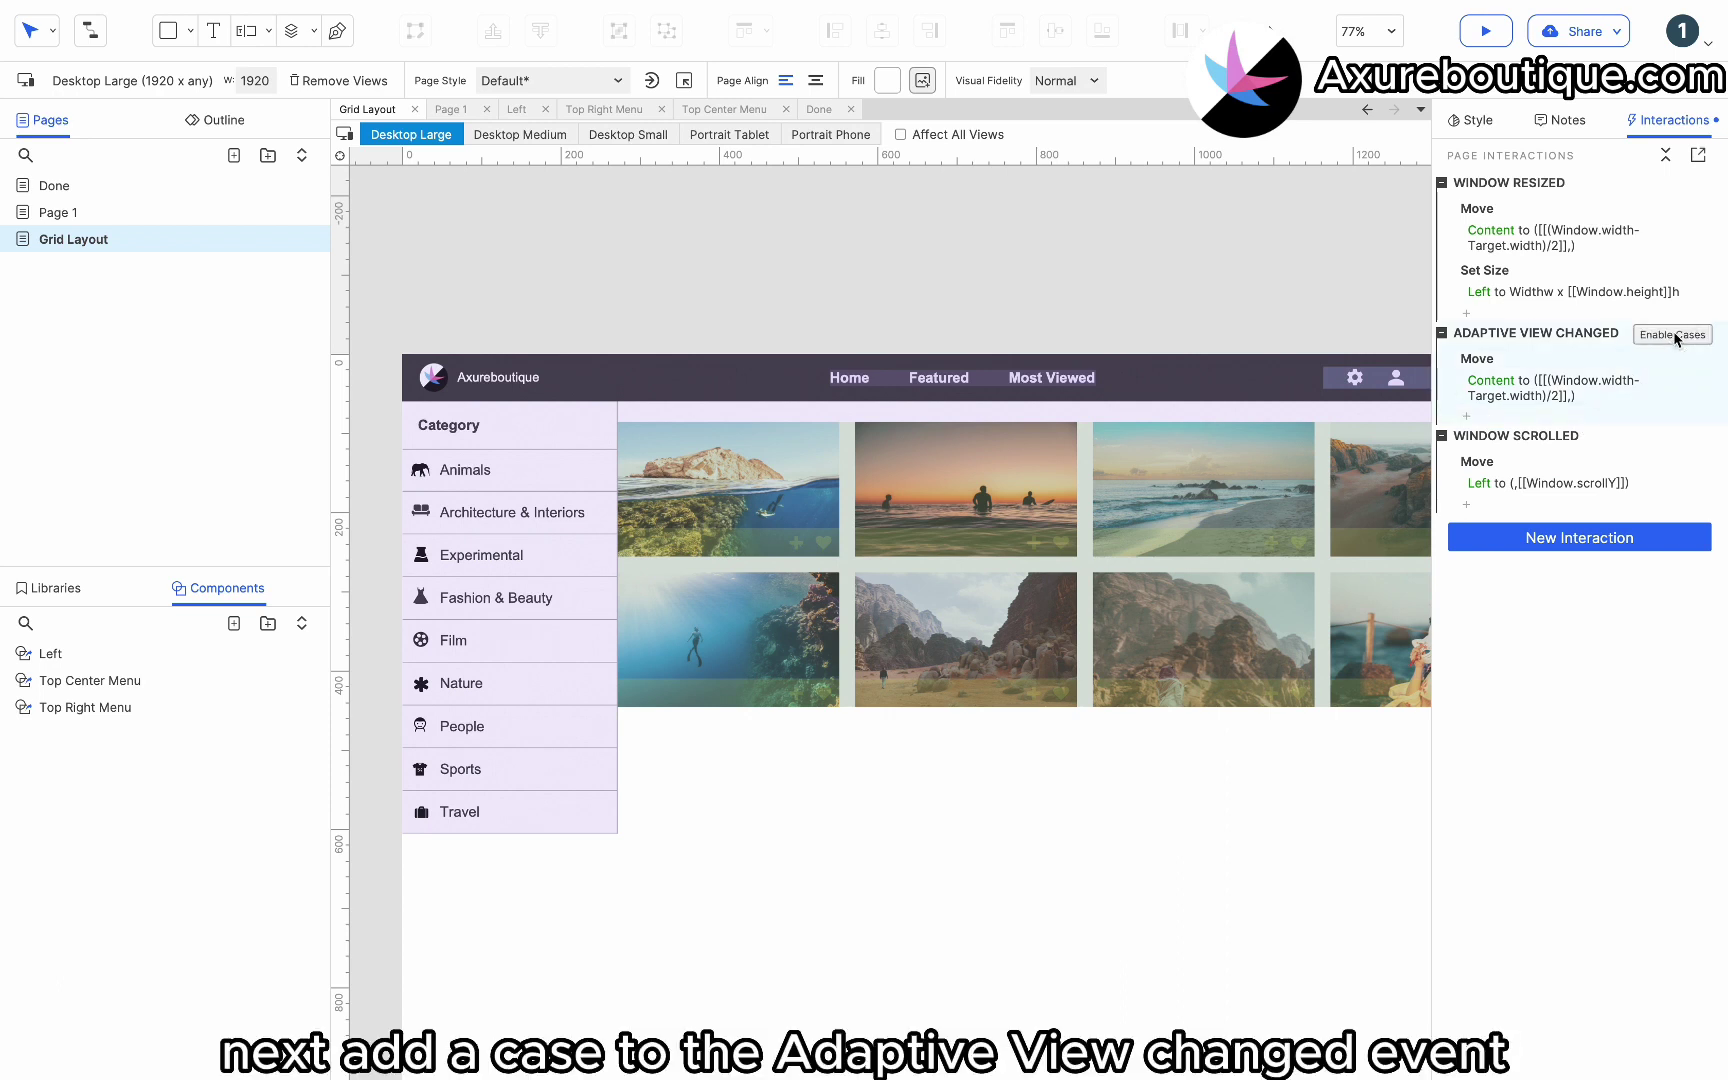
Enable cases on the Adaptive View Changed event and add an action showing the Left panel to the first case.
click(1673, 334)
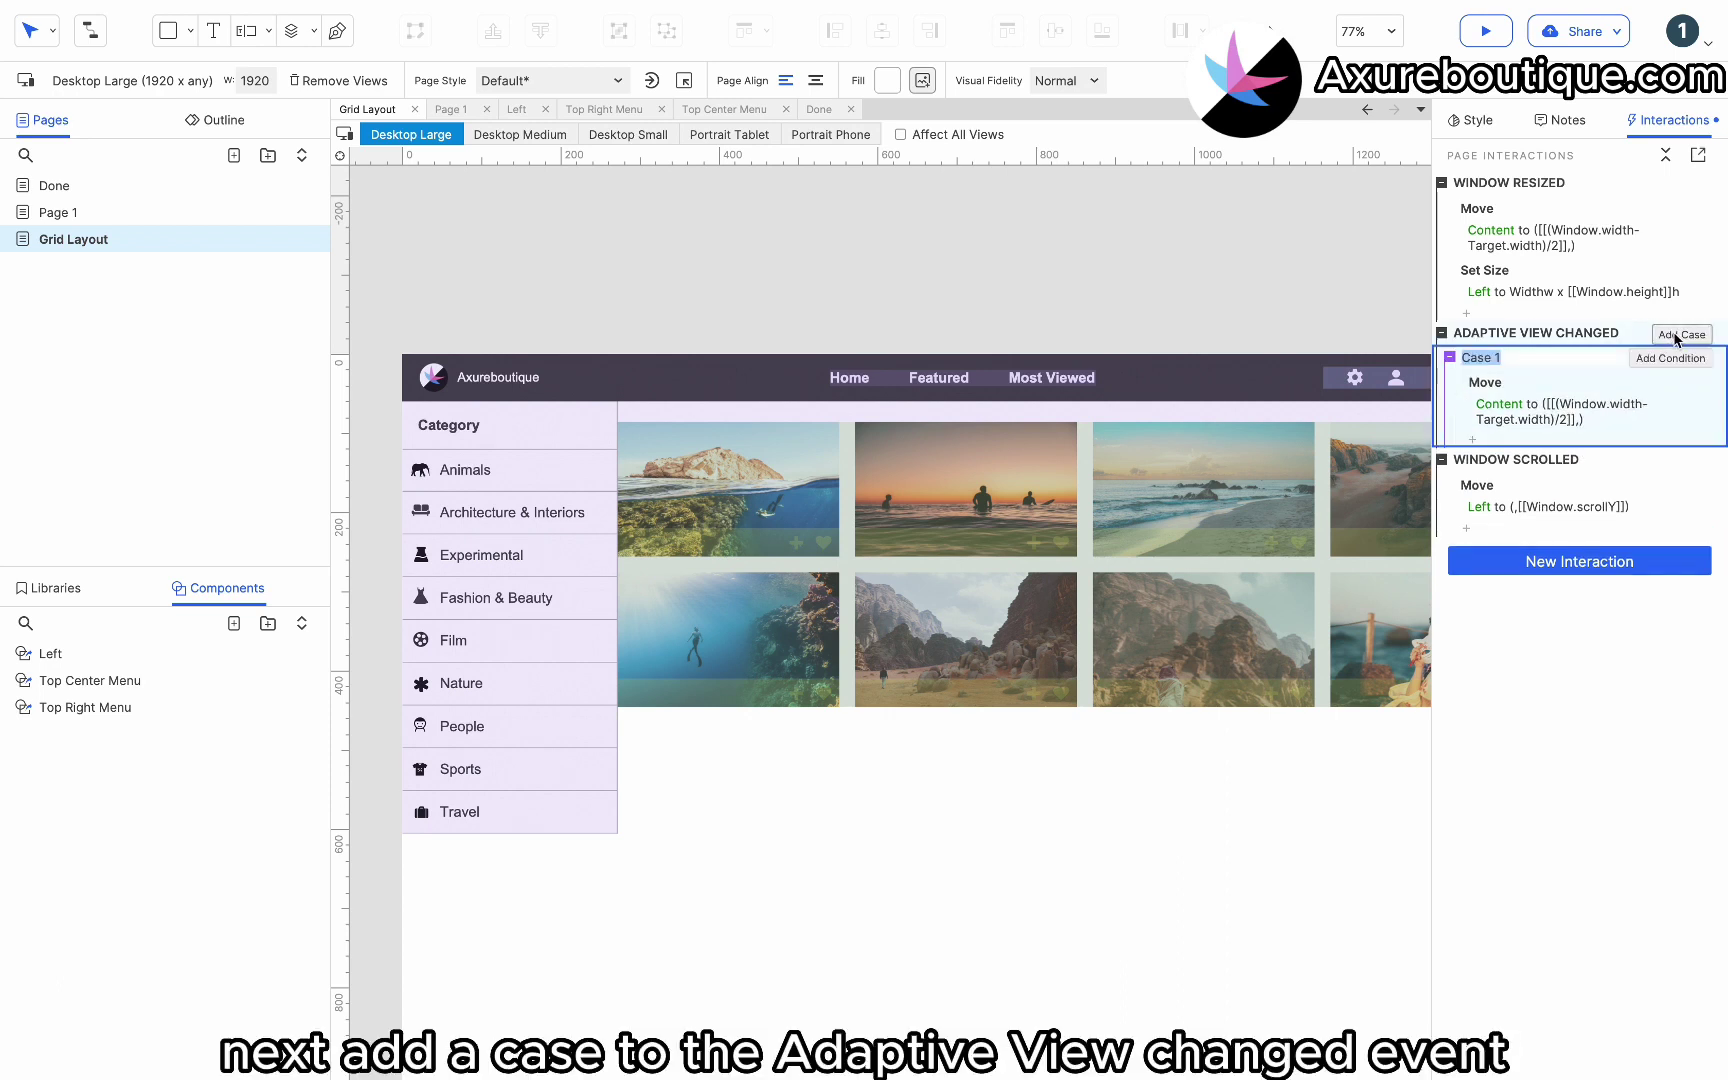
click(1478, 438)
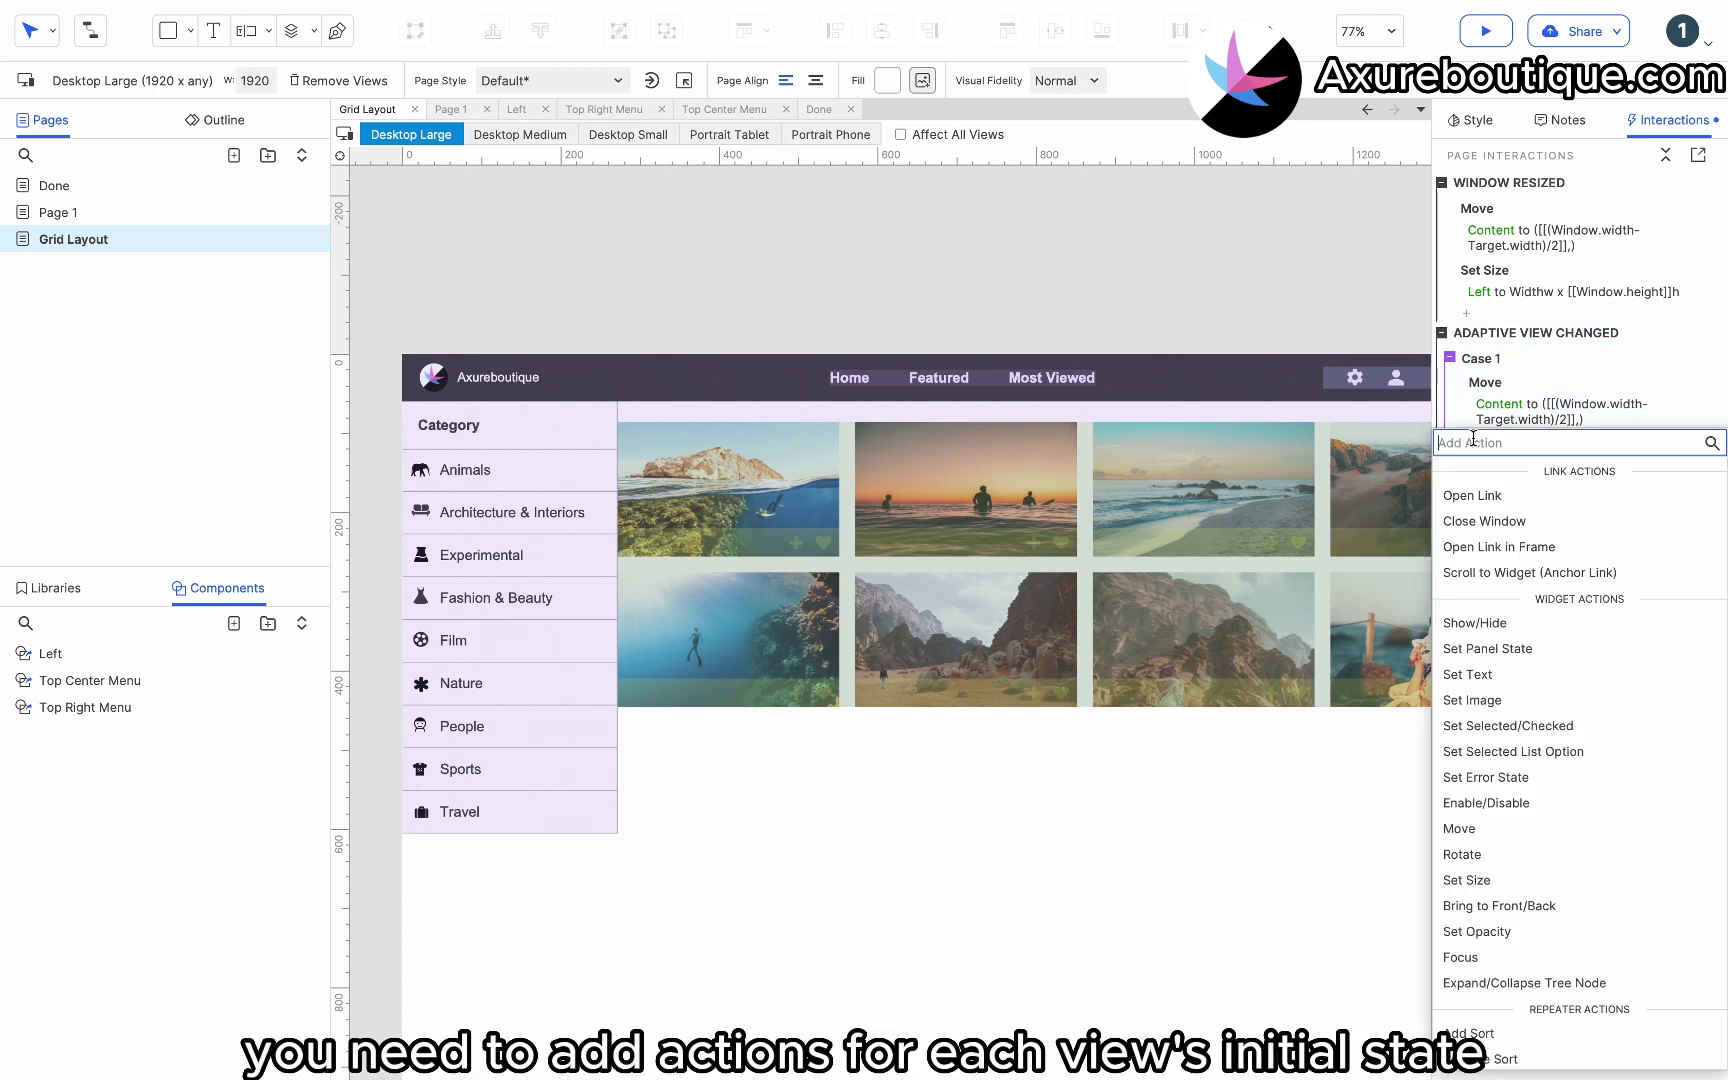
click(1494, 624)
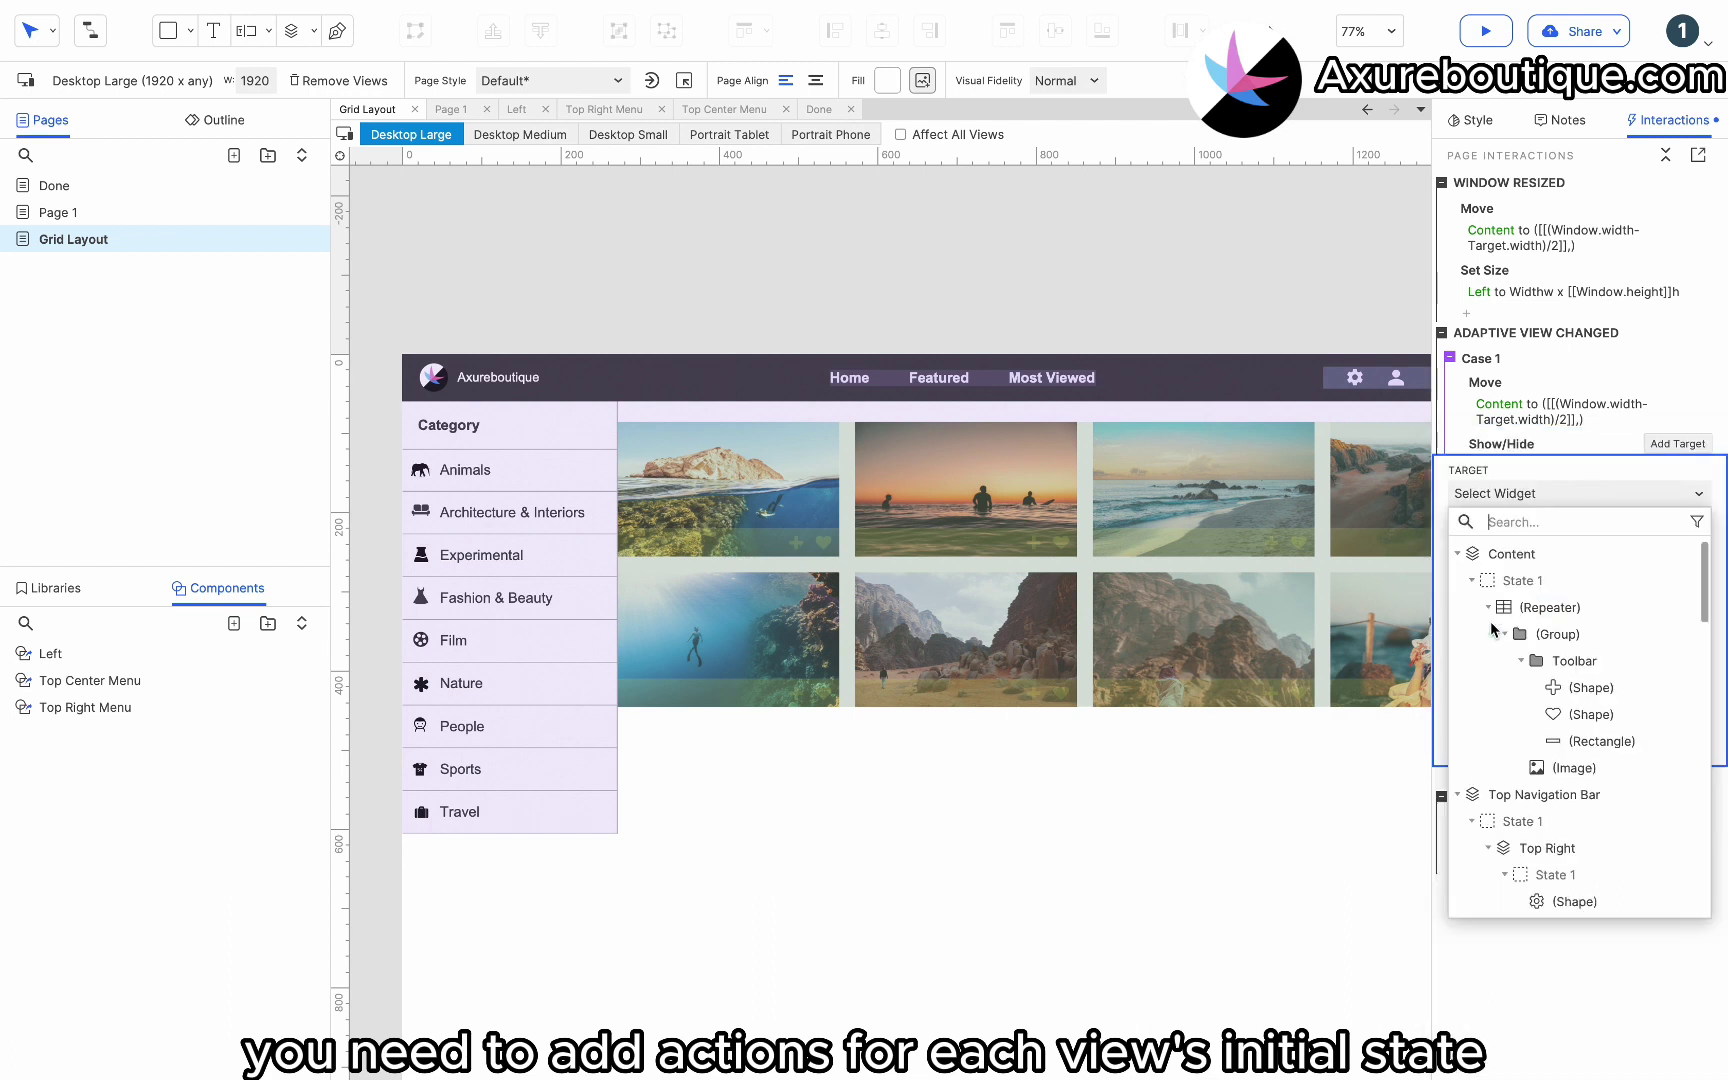
text(lef)
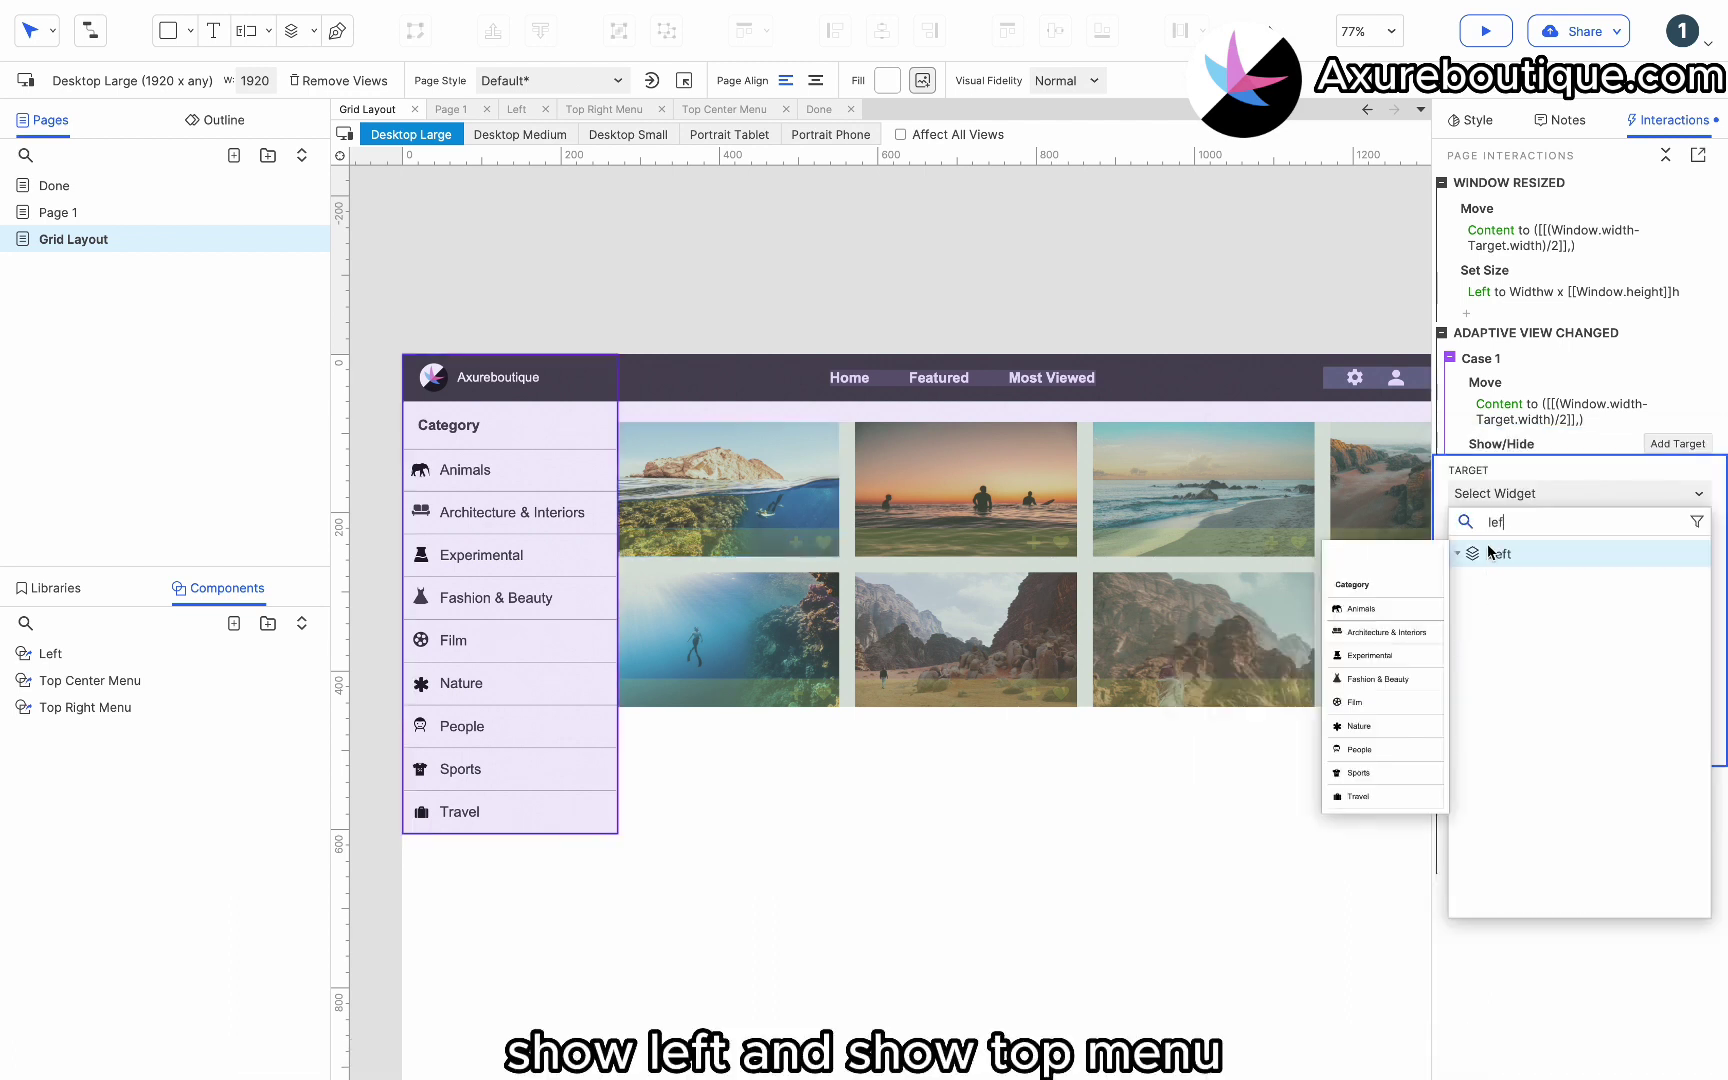
click(1491, 552)
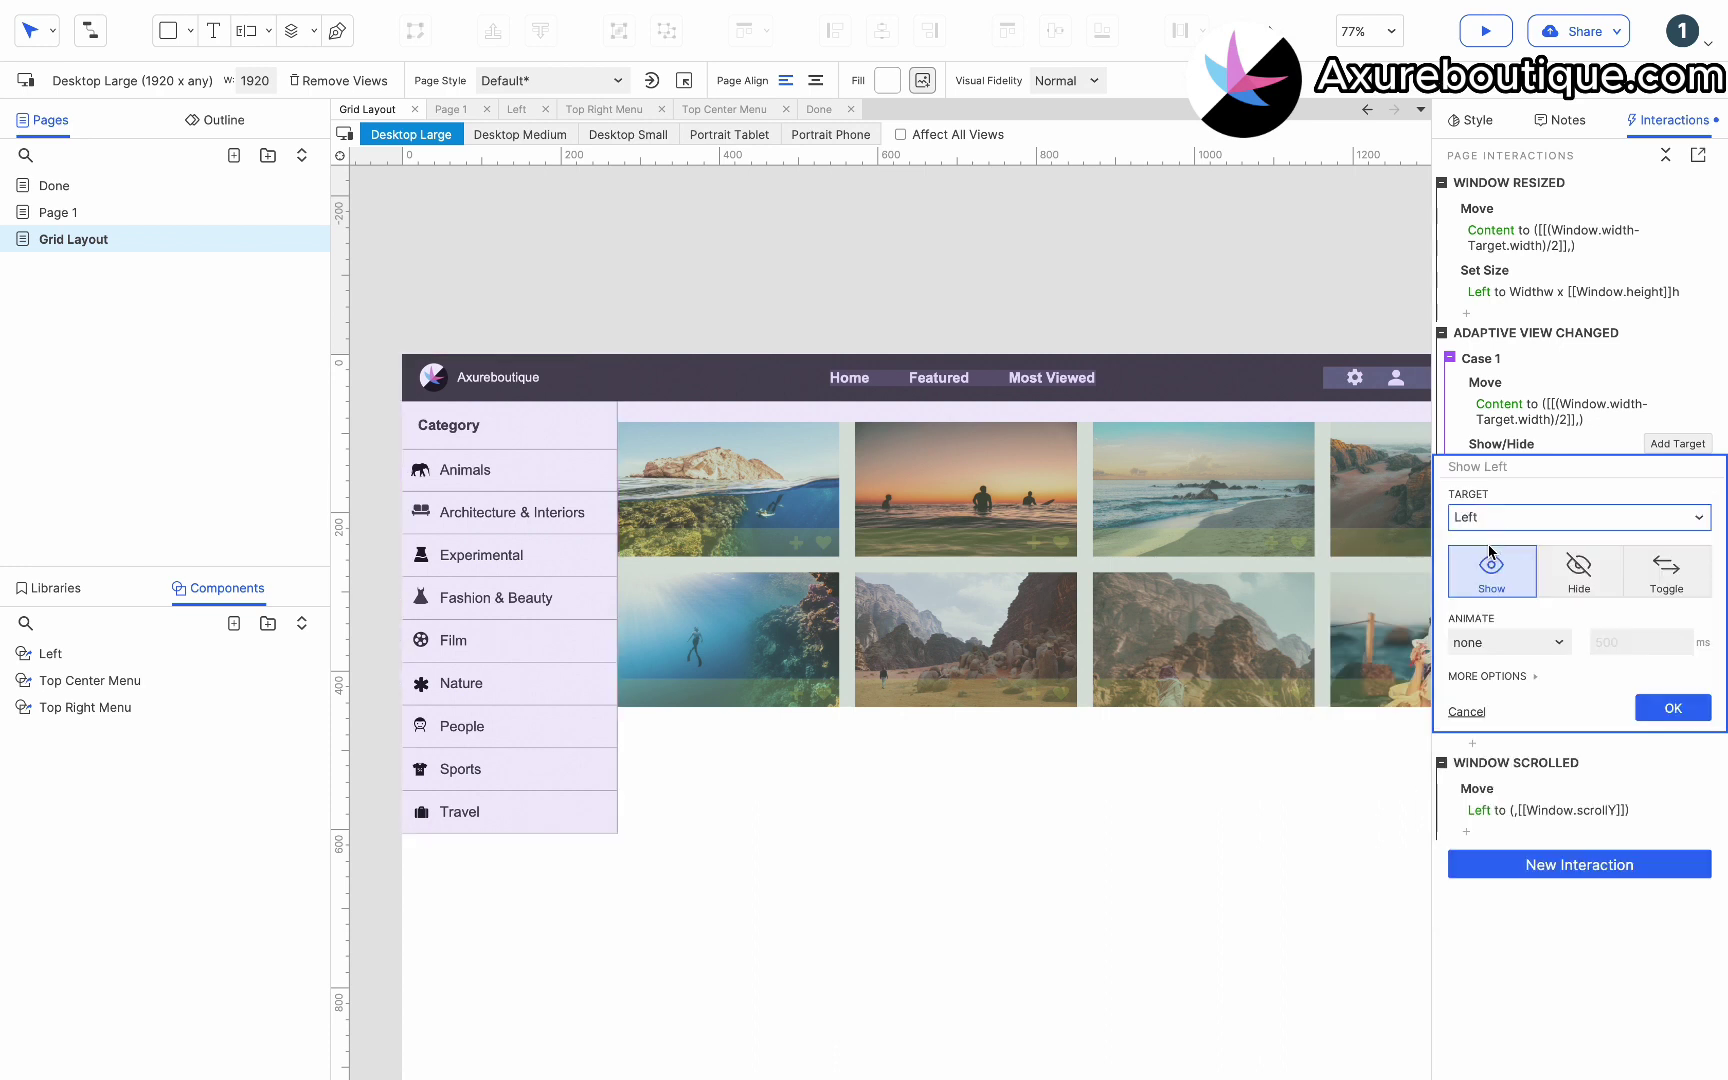
click(1678, 705)
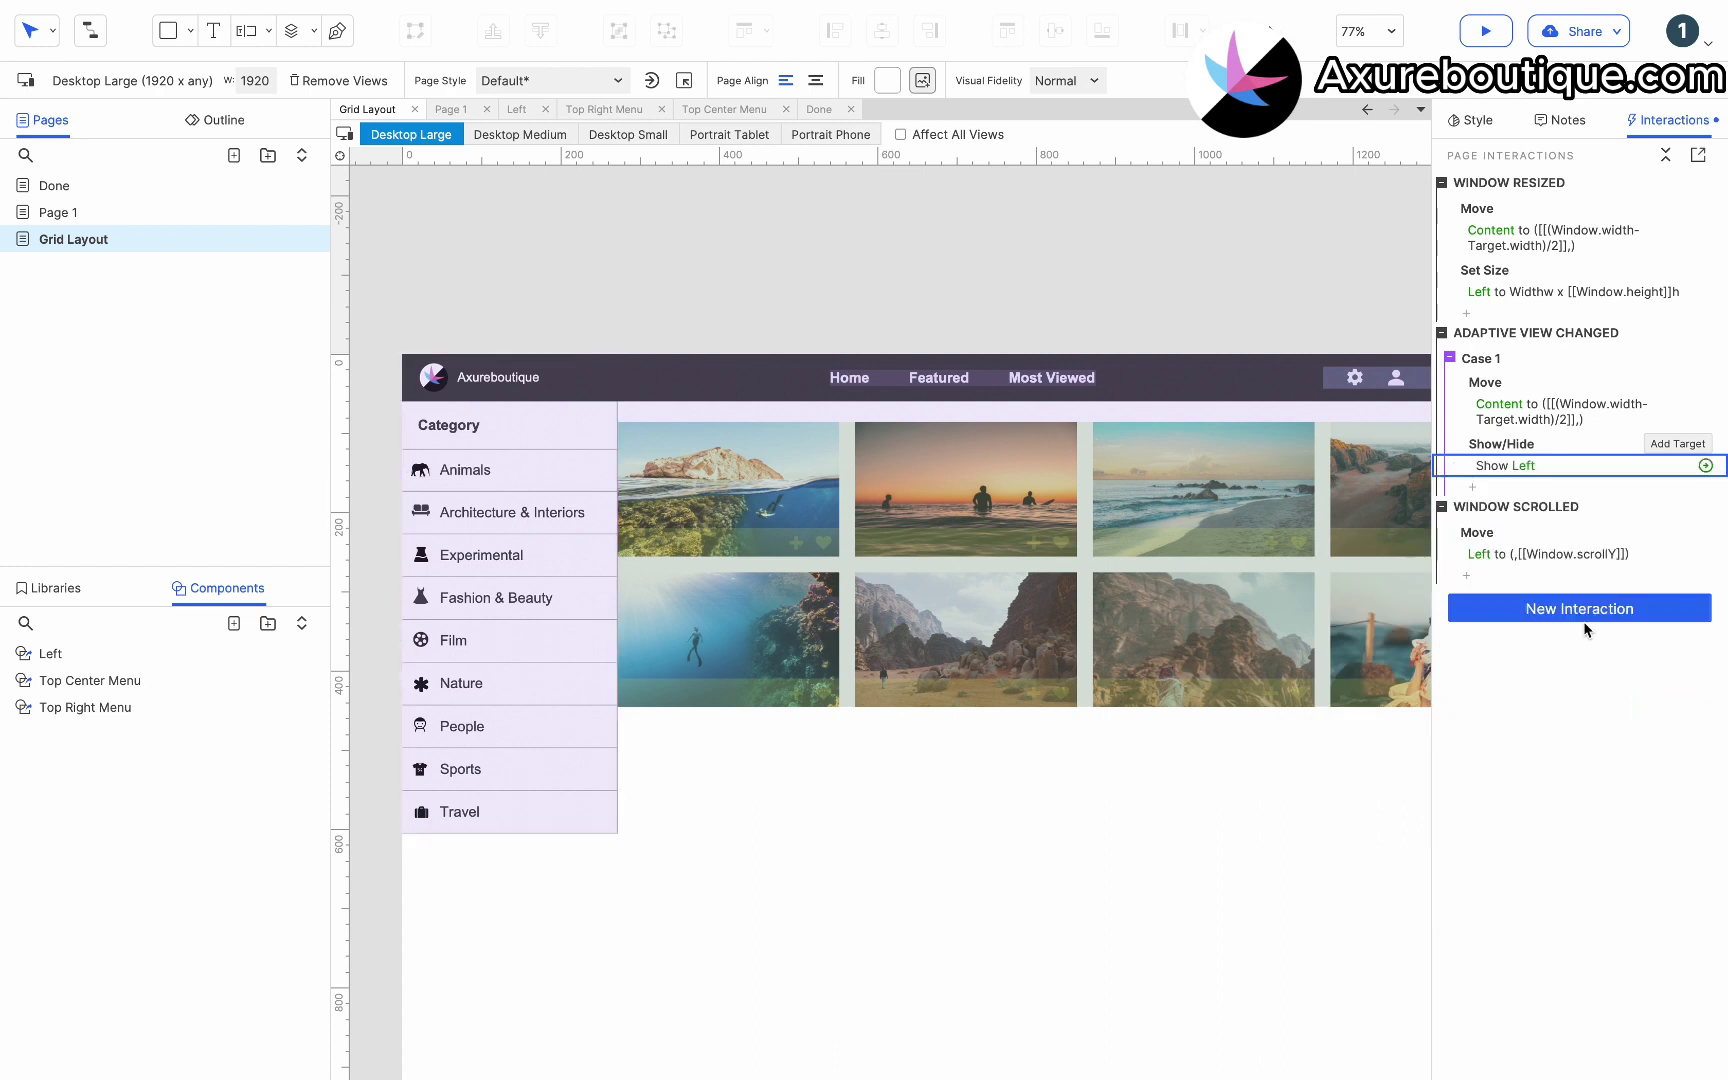
Add an action showing the Top Menu panel to the first Adaptive View Changed case.
click(1477, 489)
click(1490, 670)
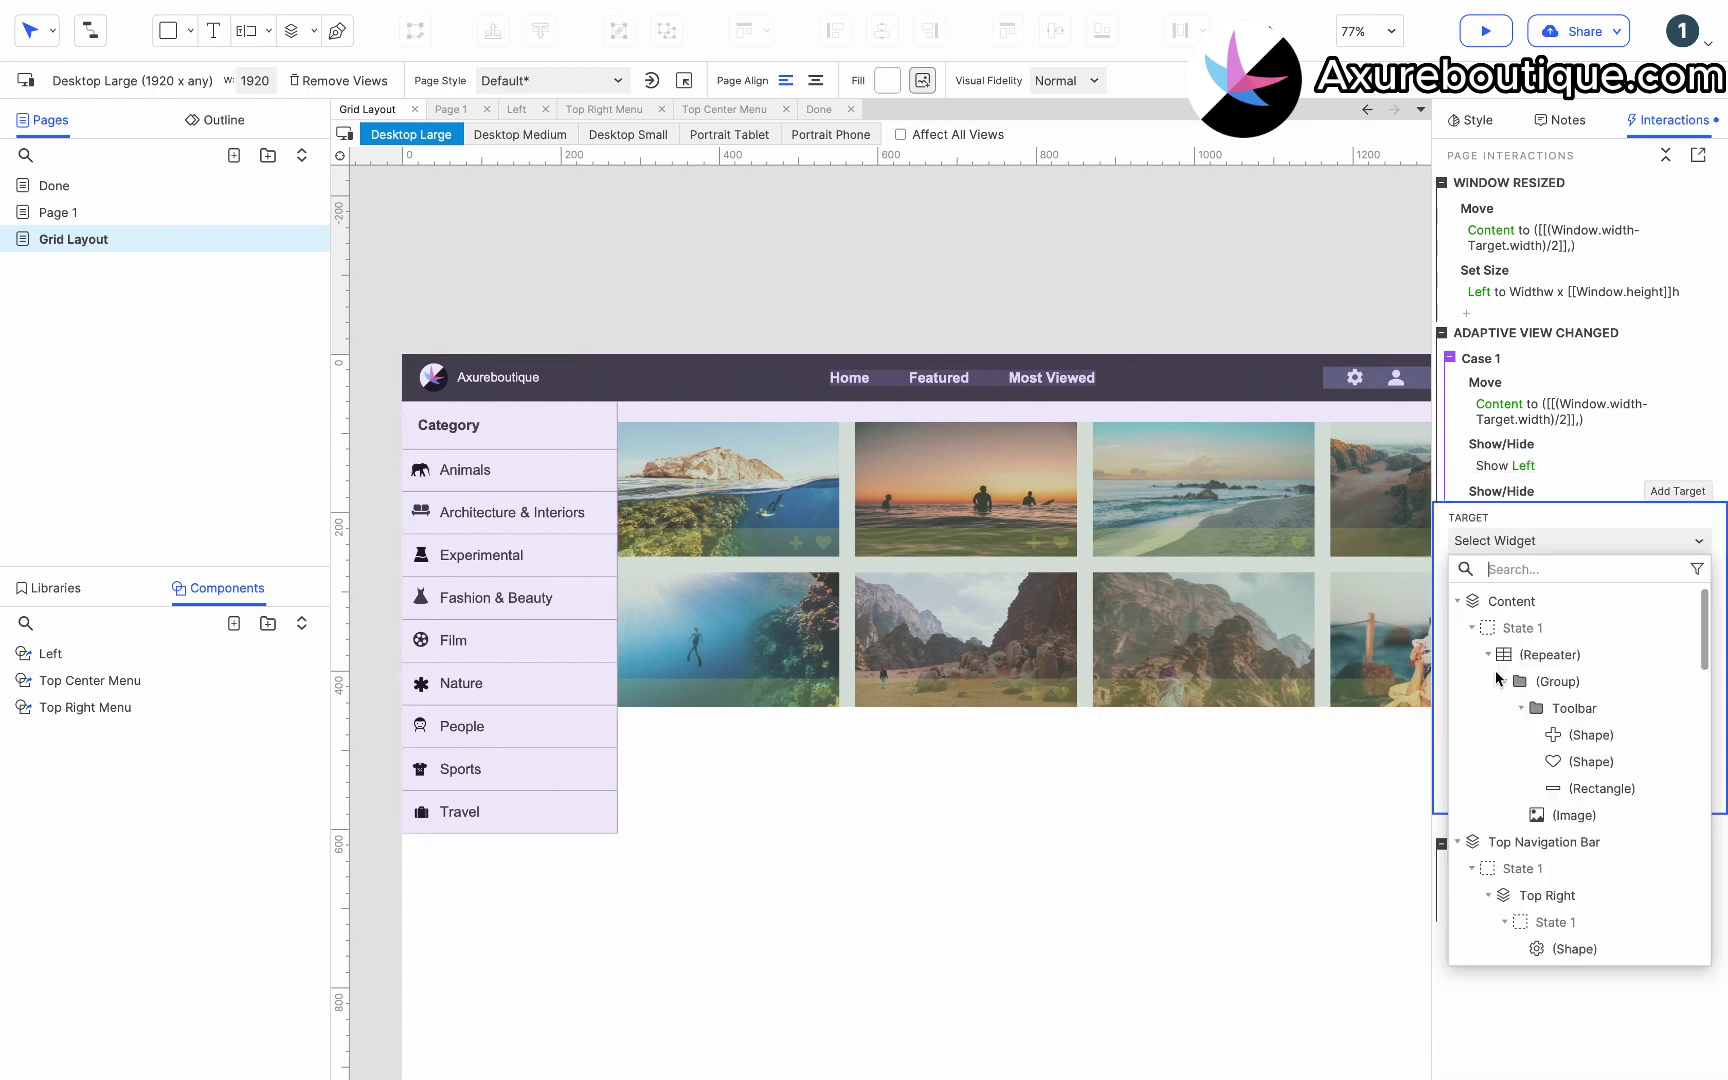
text(top)
click(1527, 684)
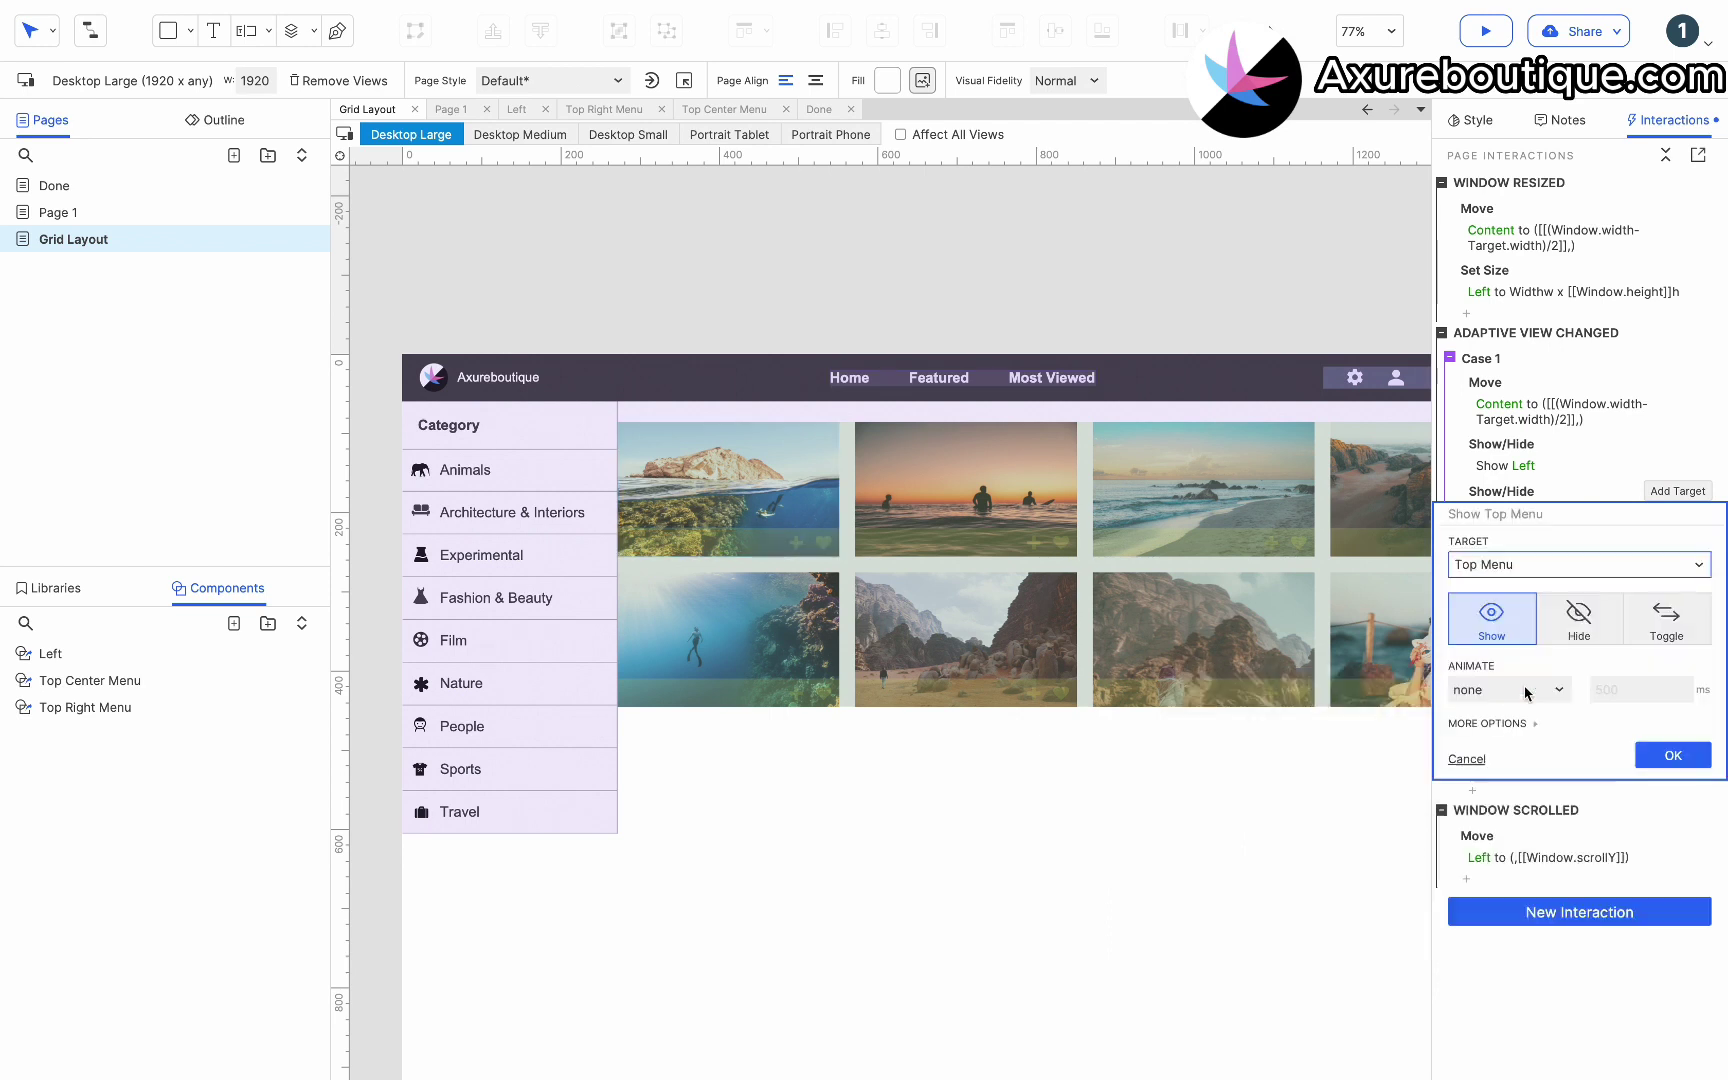
click(1662, 755)
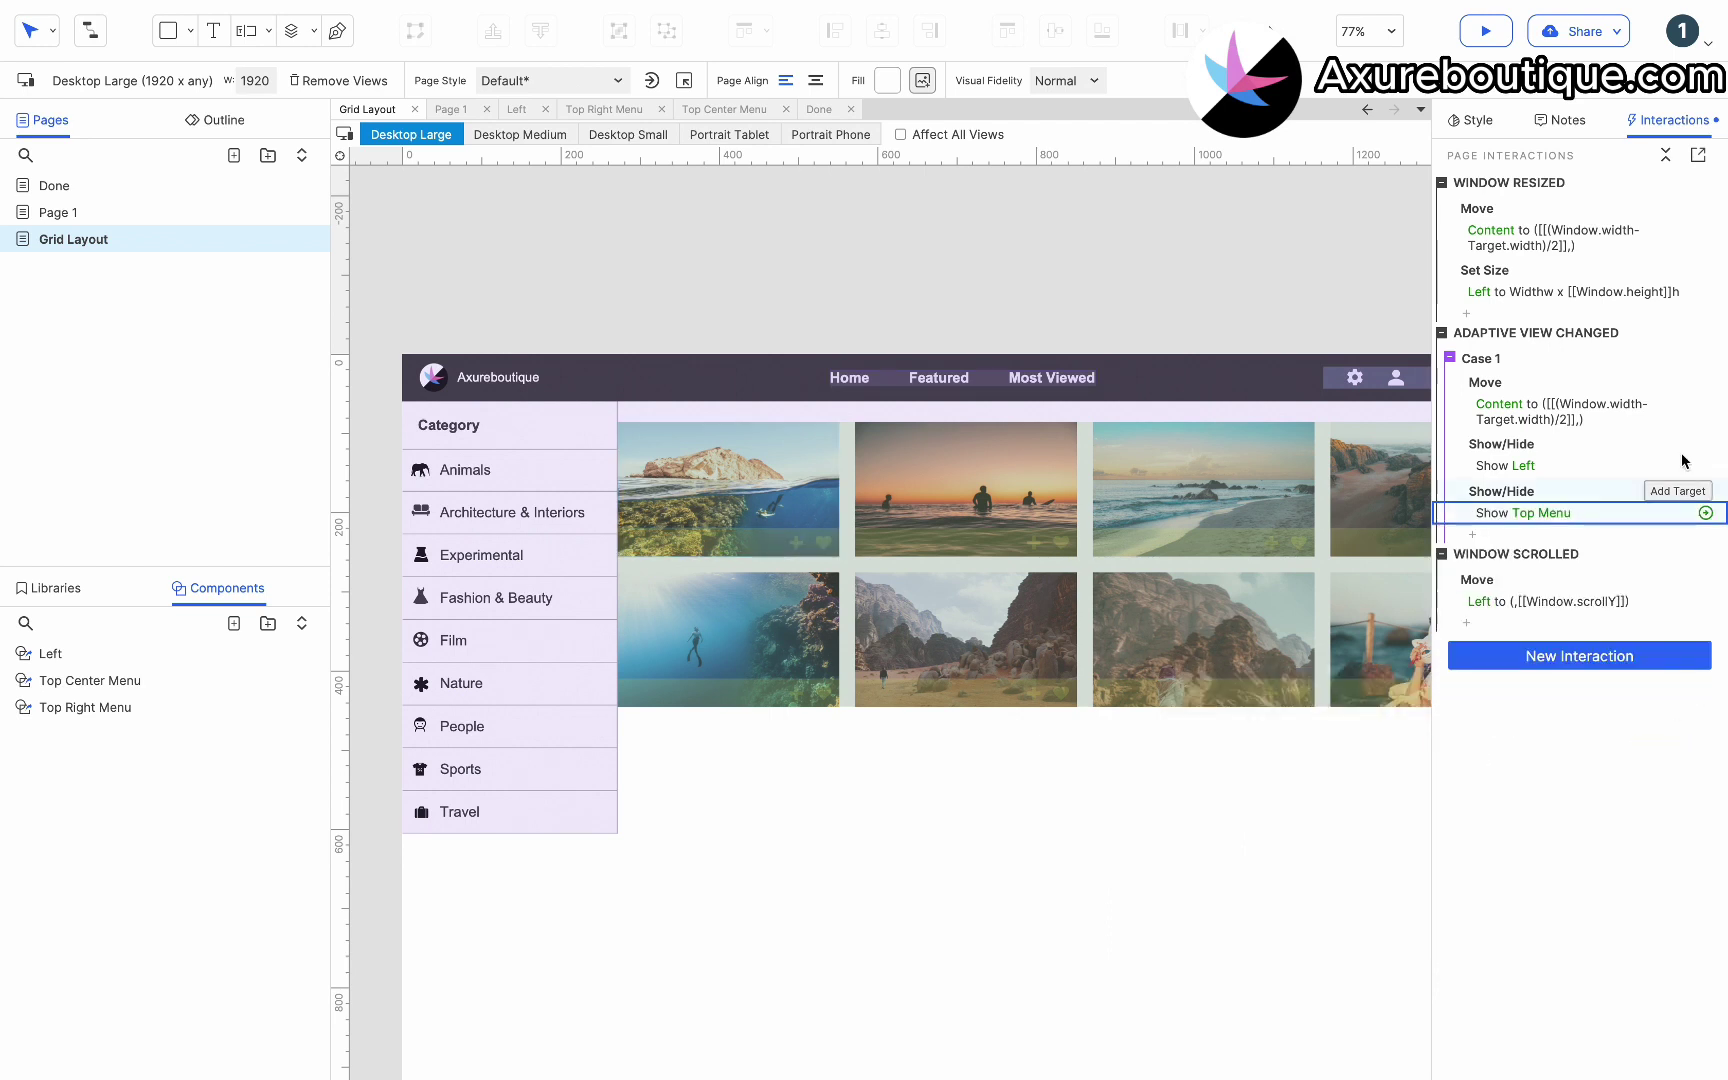
Add a second Adaptive View Changed case with the condition adaptive view equals Desktop Large, and switch it from Else If to If.
click(1686, 336)
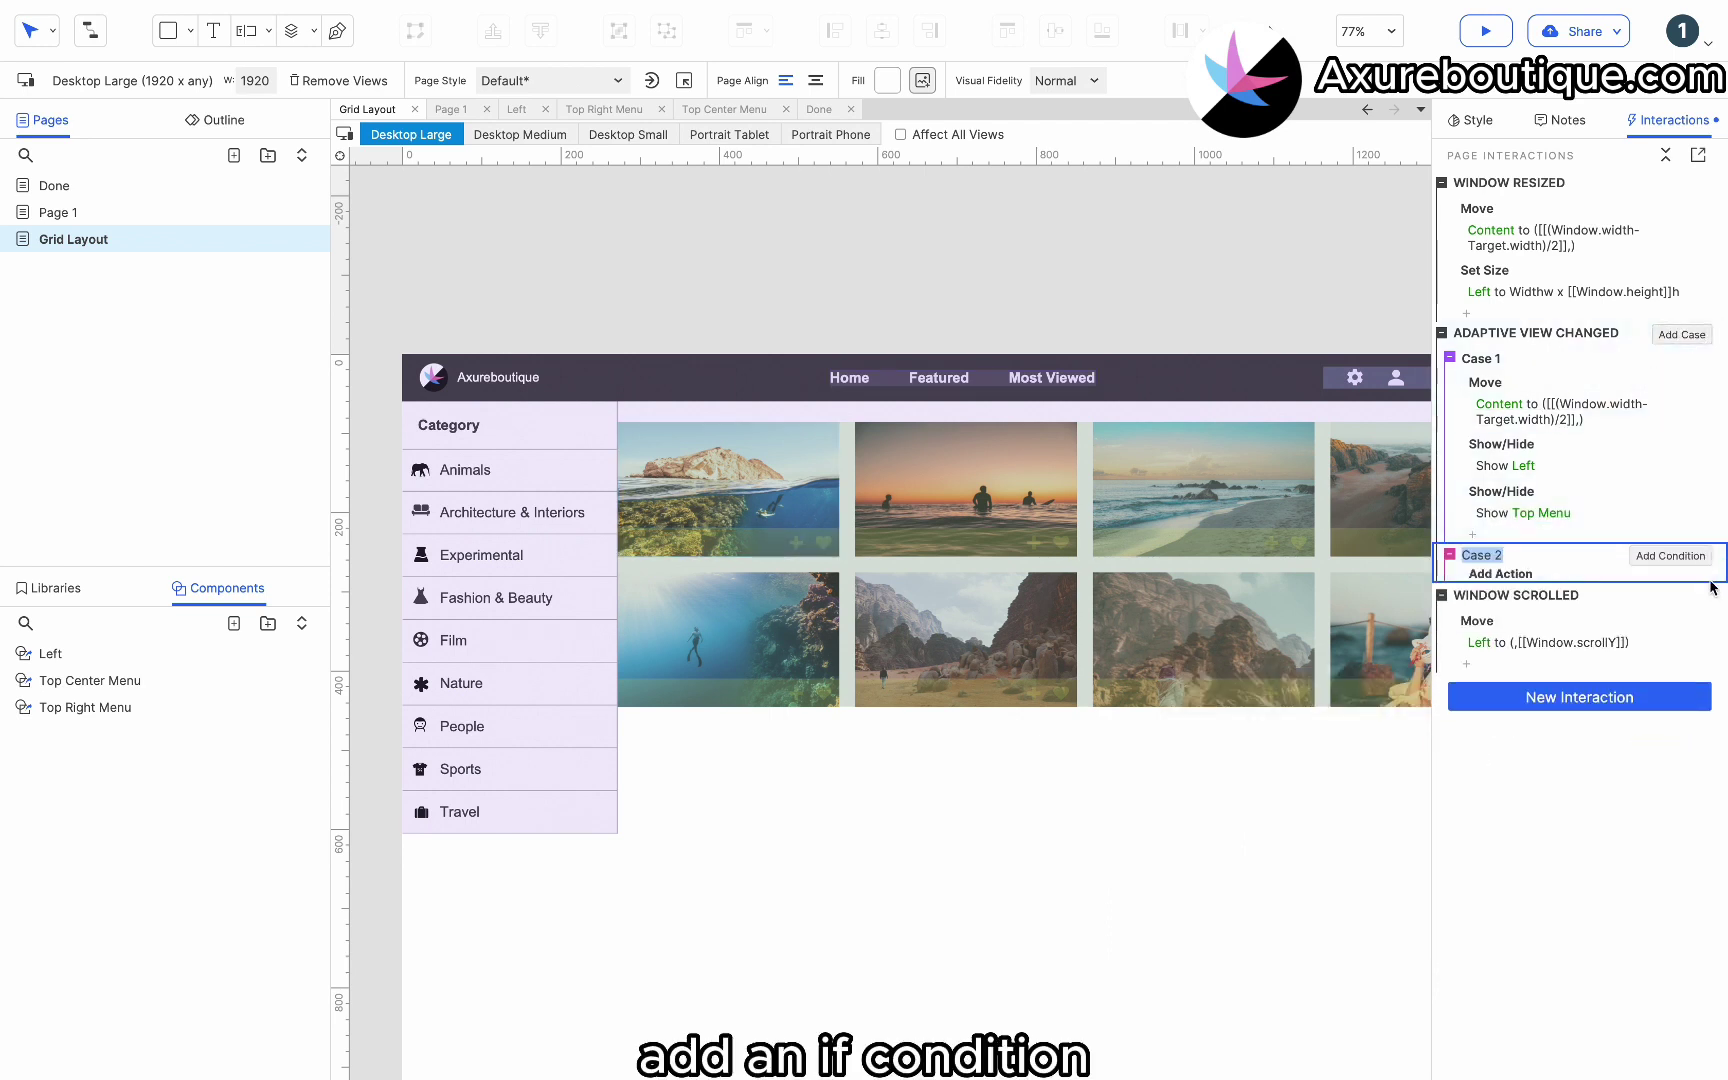
click(1676, 556)
click(531, 436)
click(531, 431)
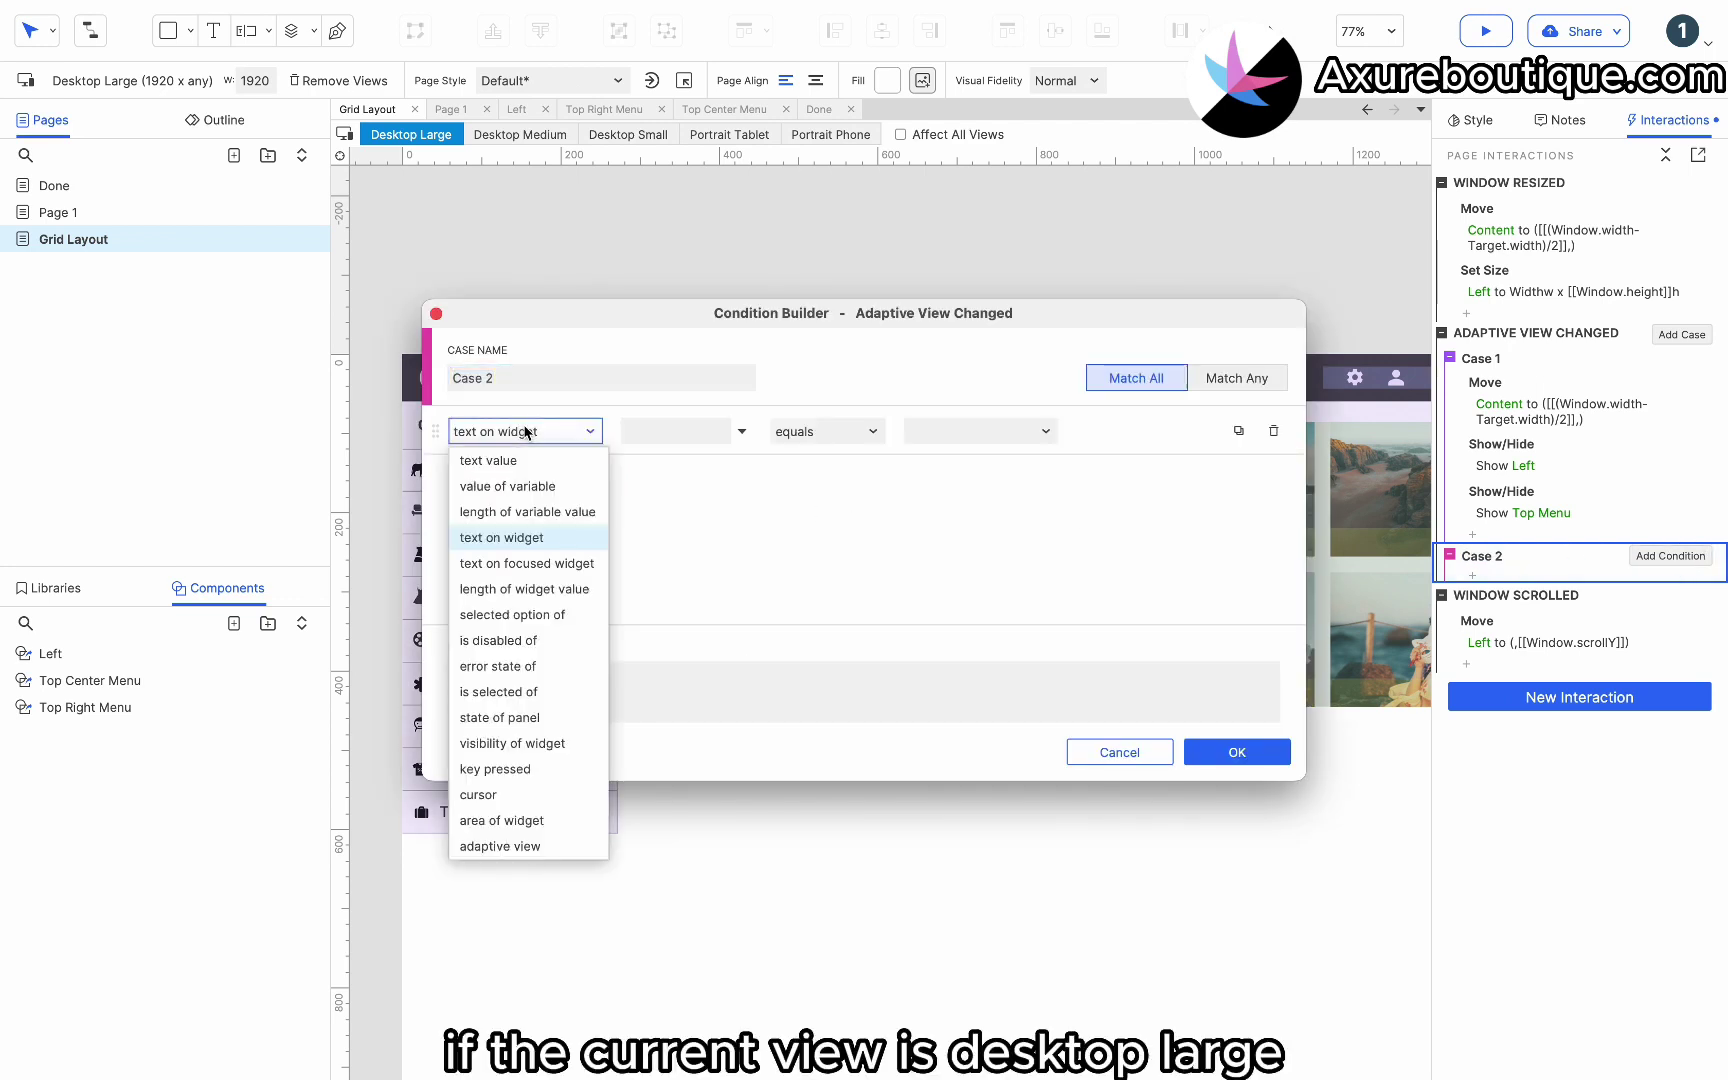
click(538, 846)
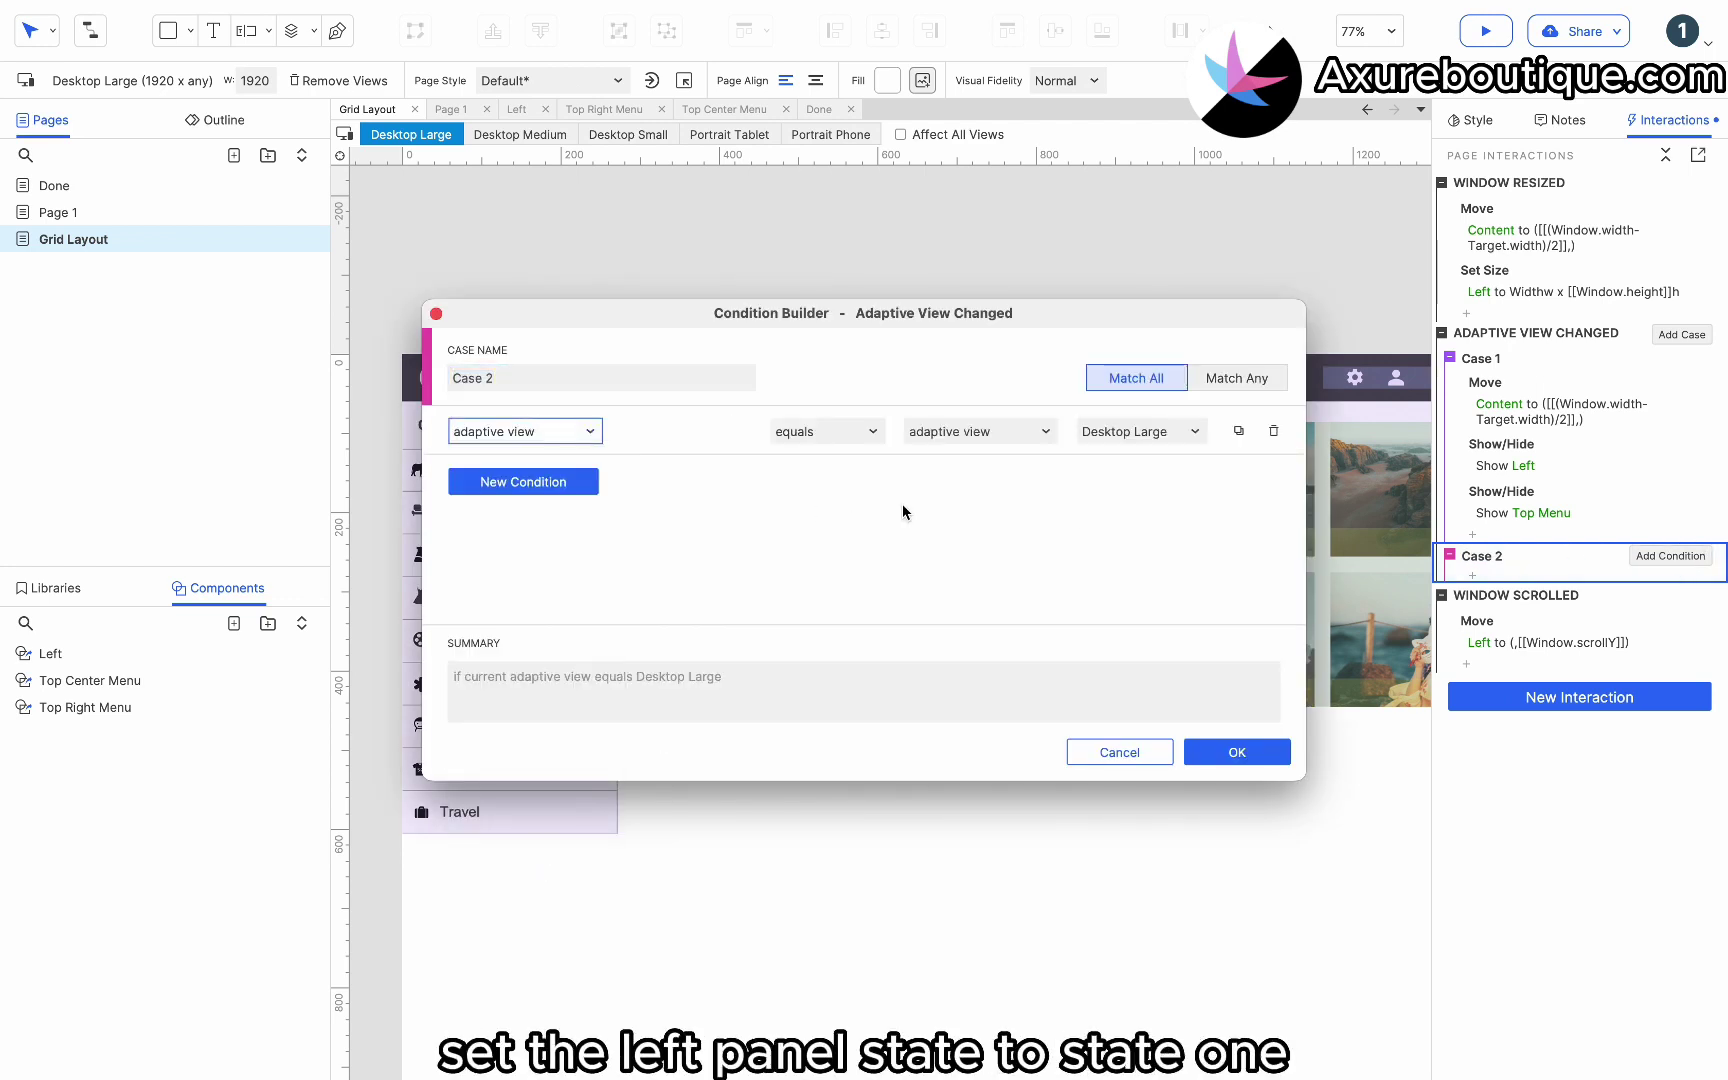
click(1230, 755)
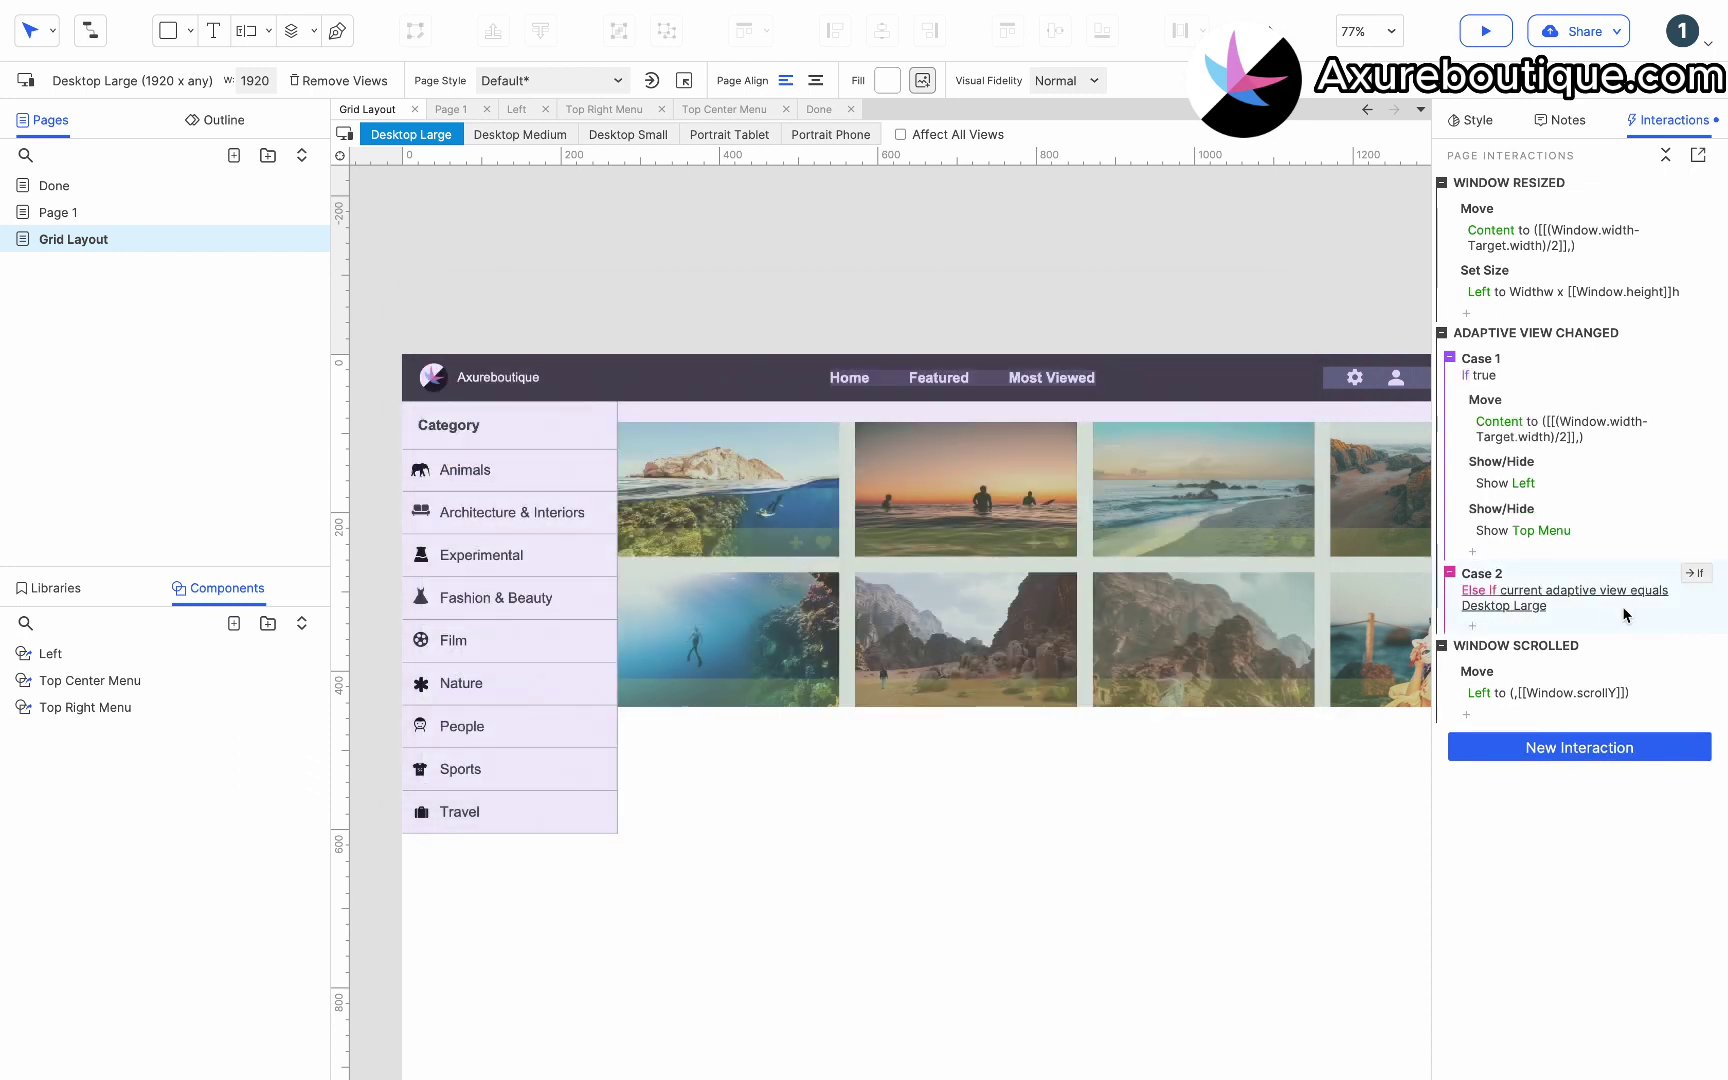
click(1696, 573)
Add a Set Panel State action to the Desktop Large case that sets the Left panel to State 1.
click(1476, 626)
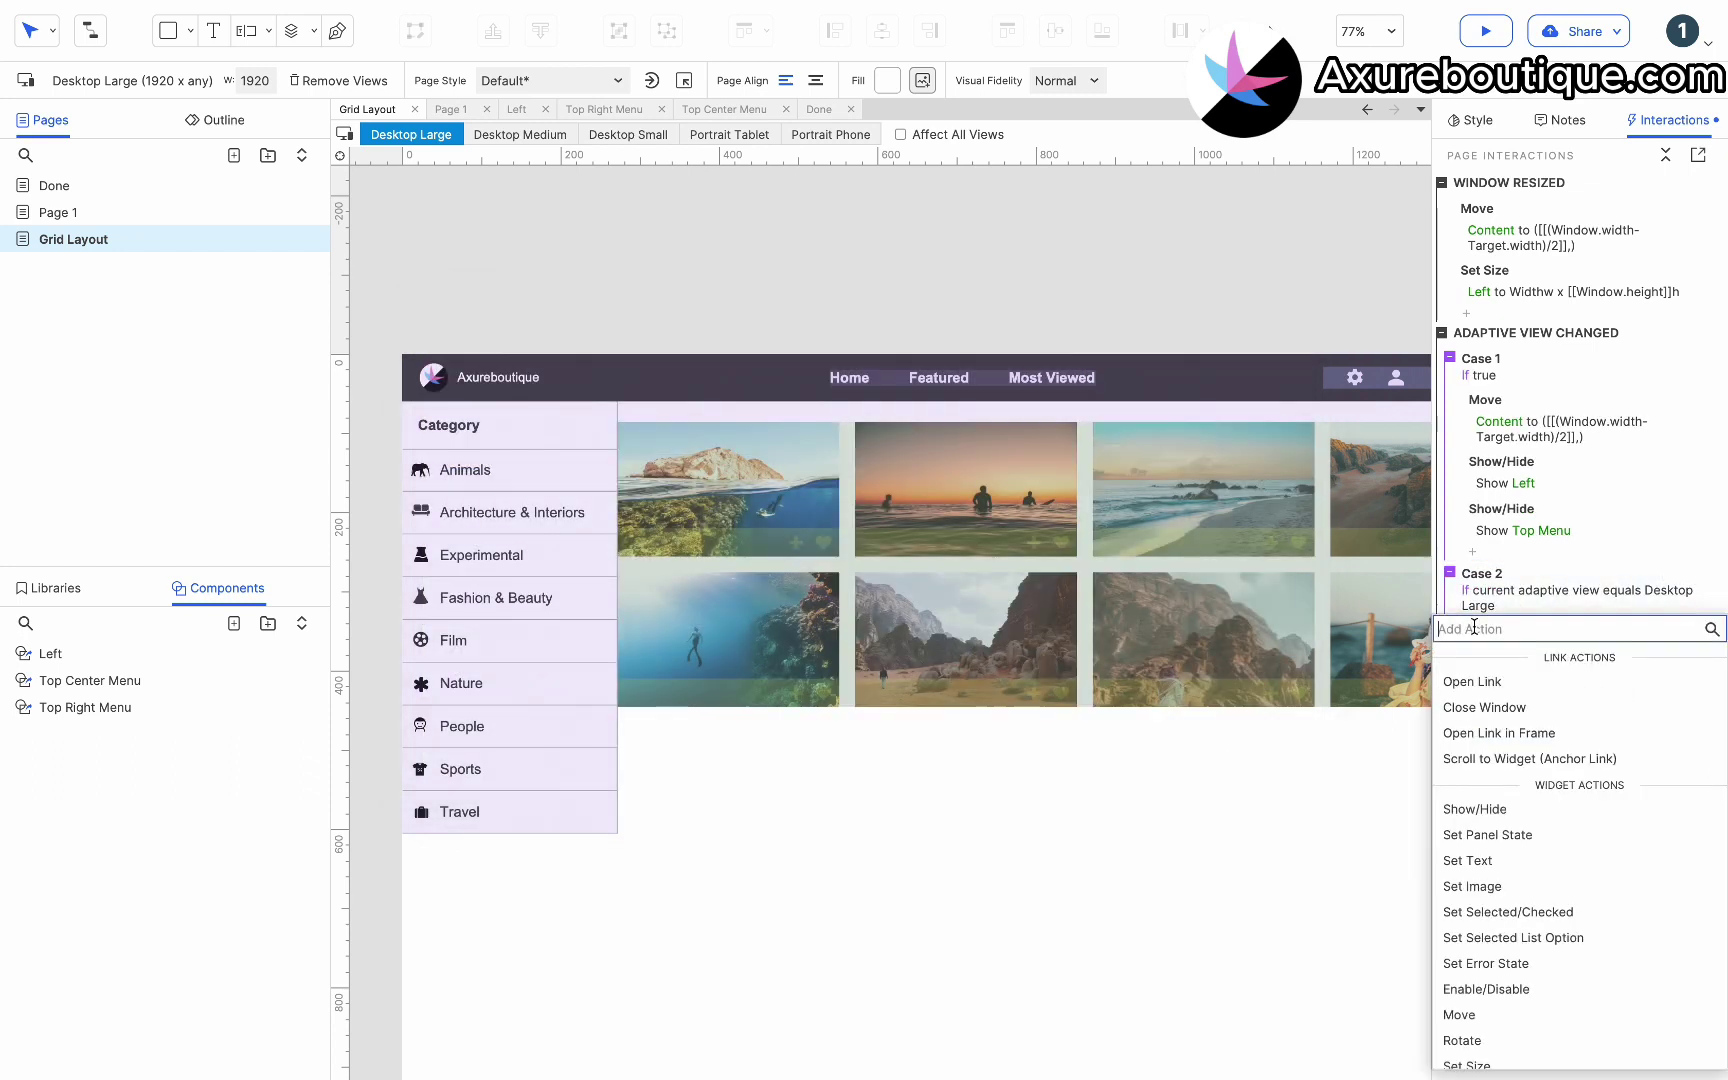
click(1460, 843)
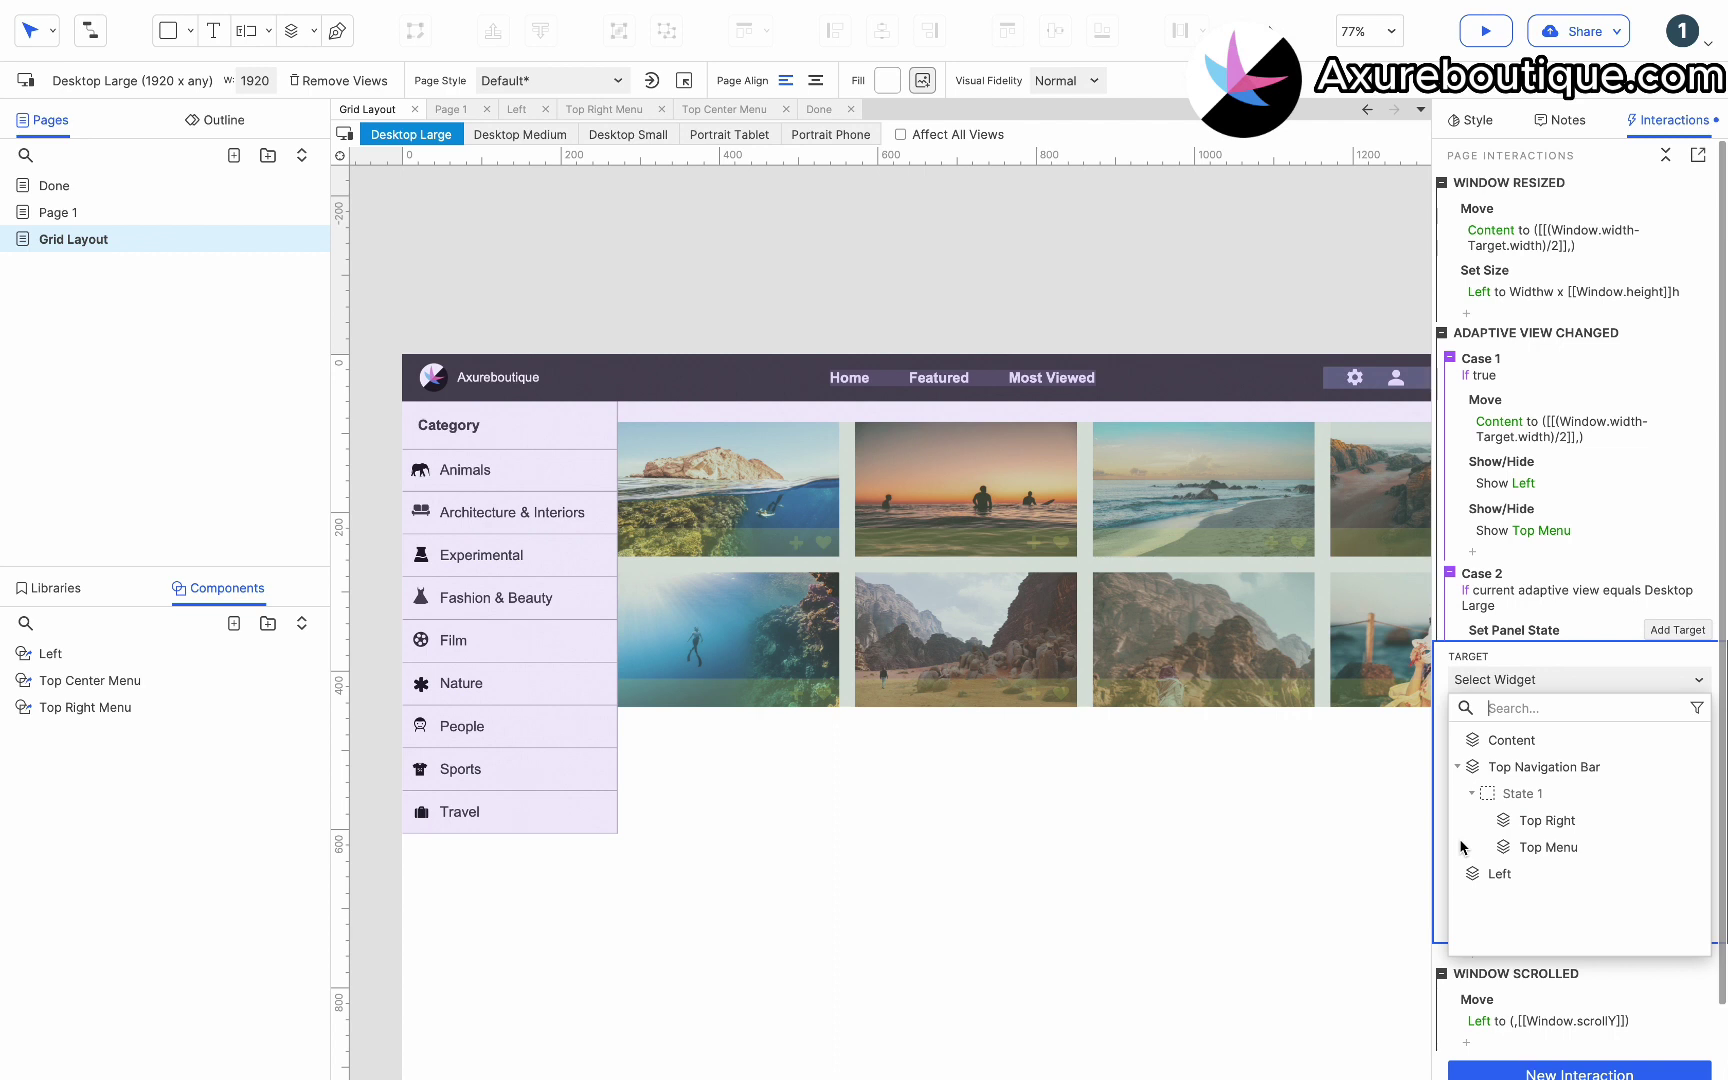
click(1492, 875)
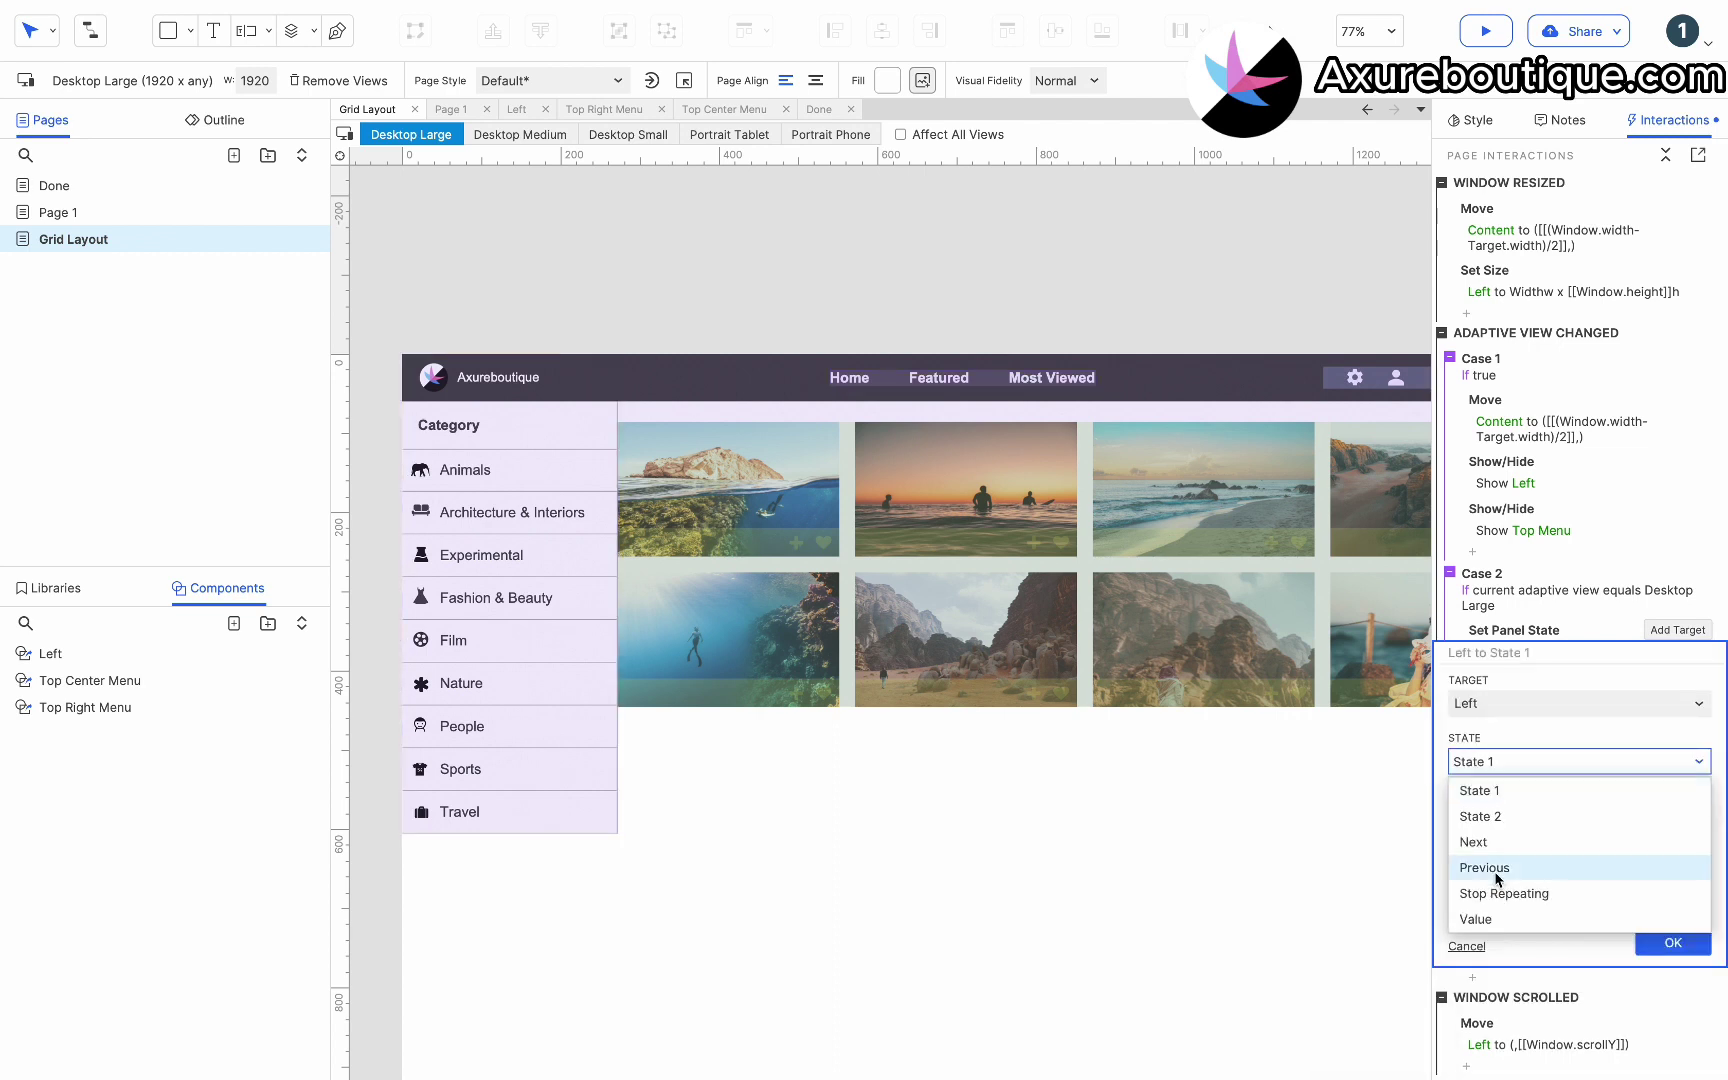
click(1515, 792)
click(1668, 940)
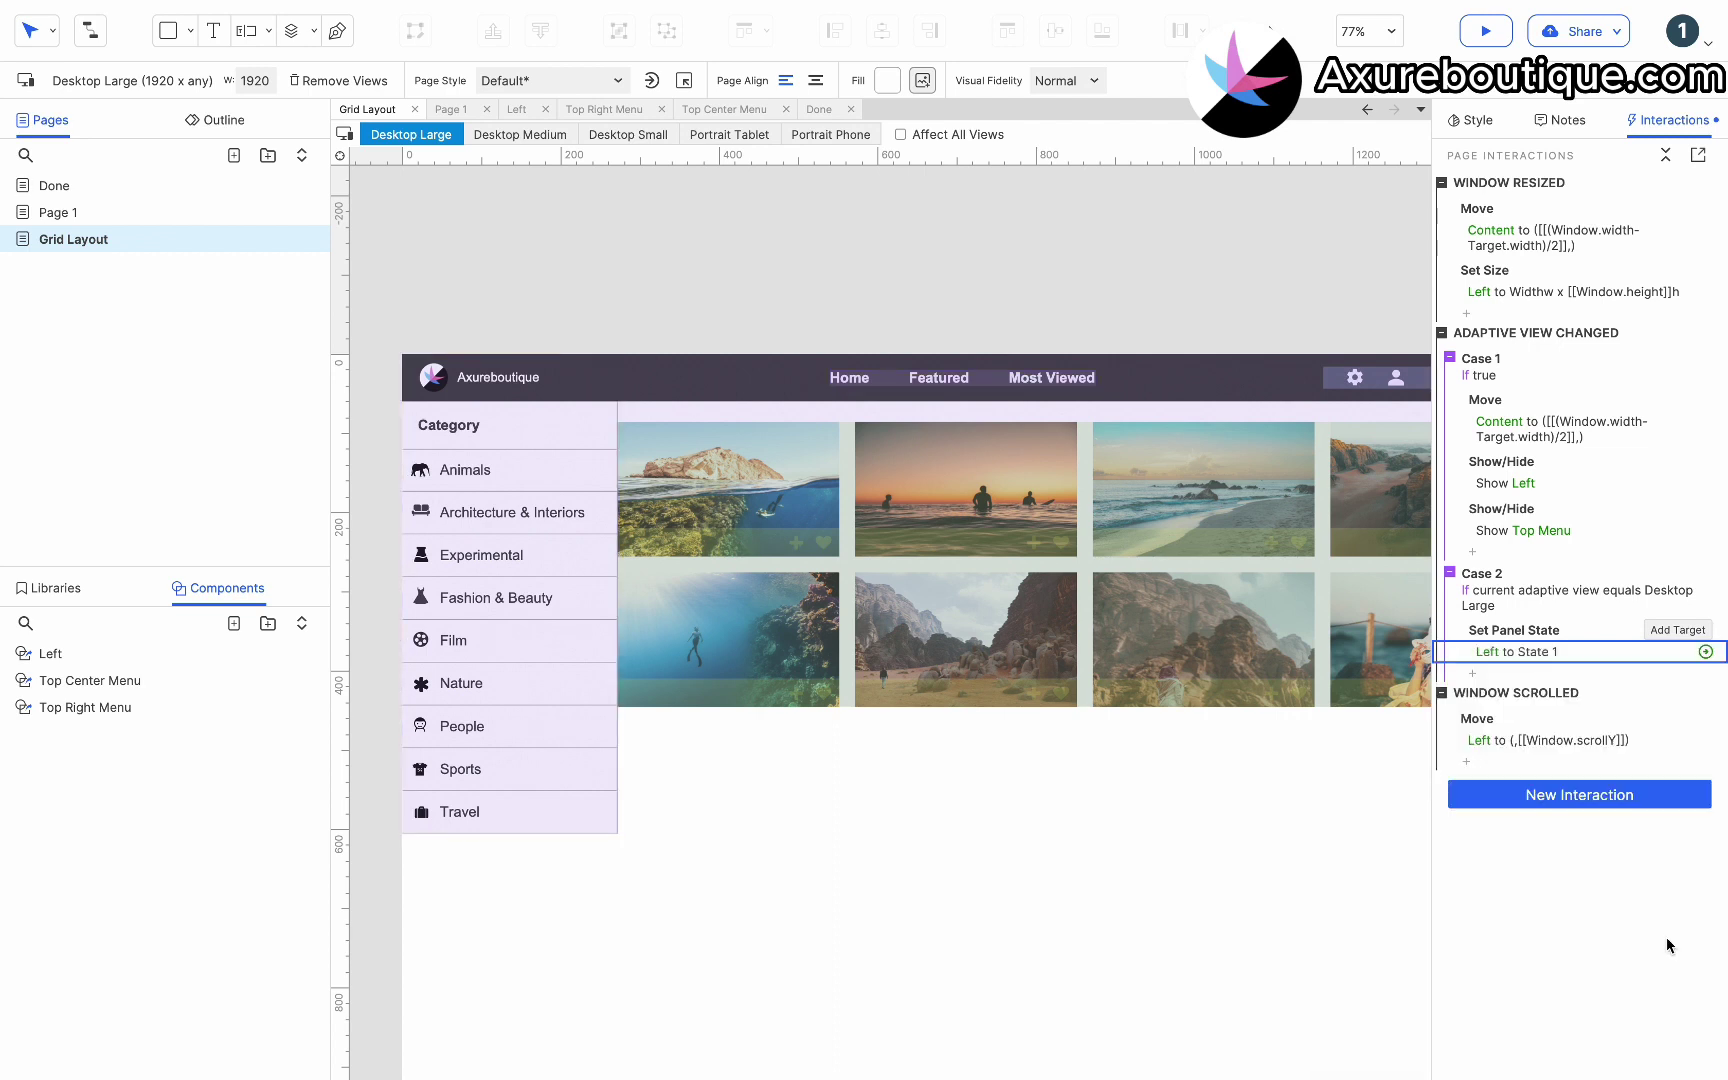
Duplicate the Desktop Large case and change the copy's condition to adaptive view equals Desktop Medium.
click(1531, 587)
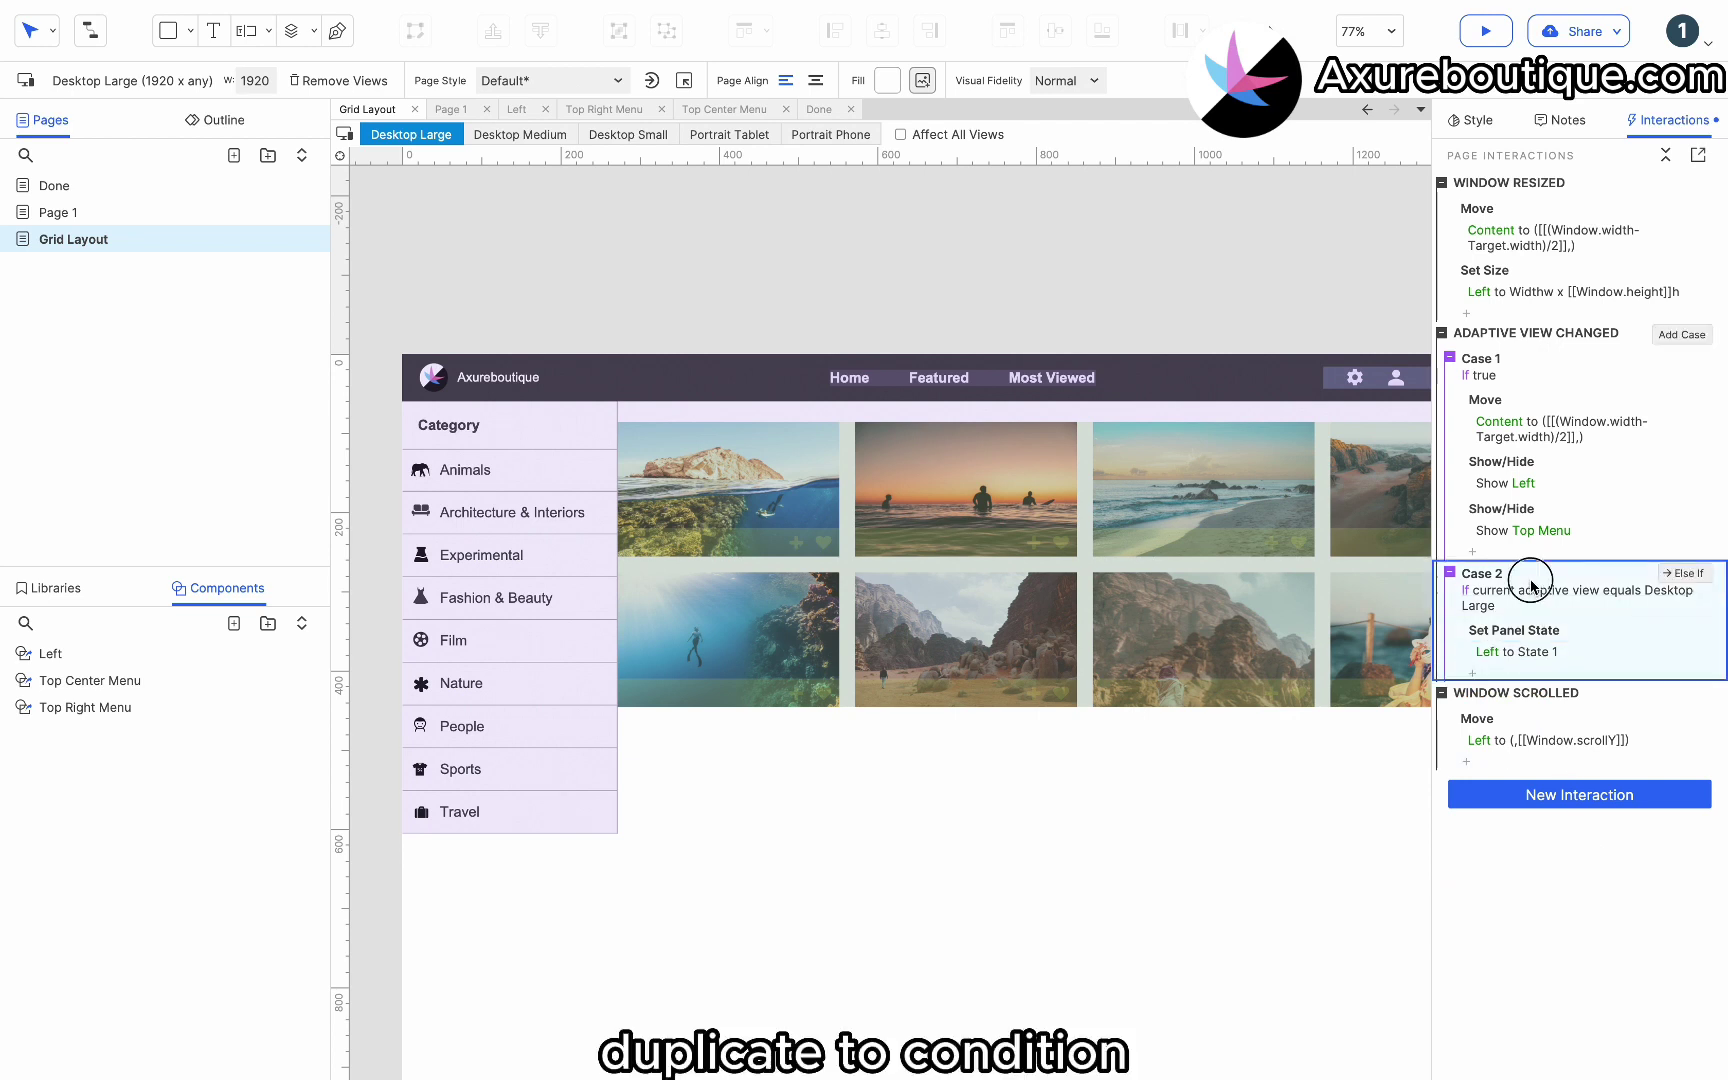
key(ctrl+d)
click(1523, 716)
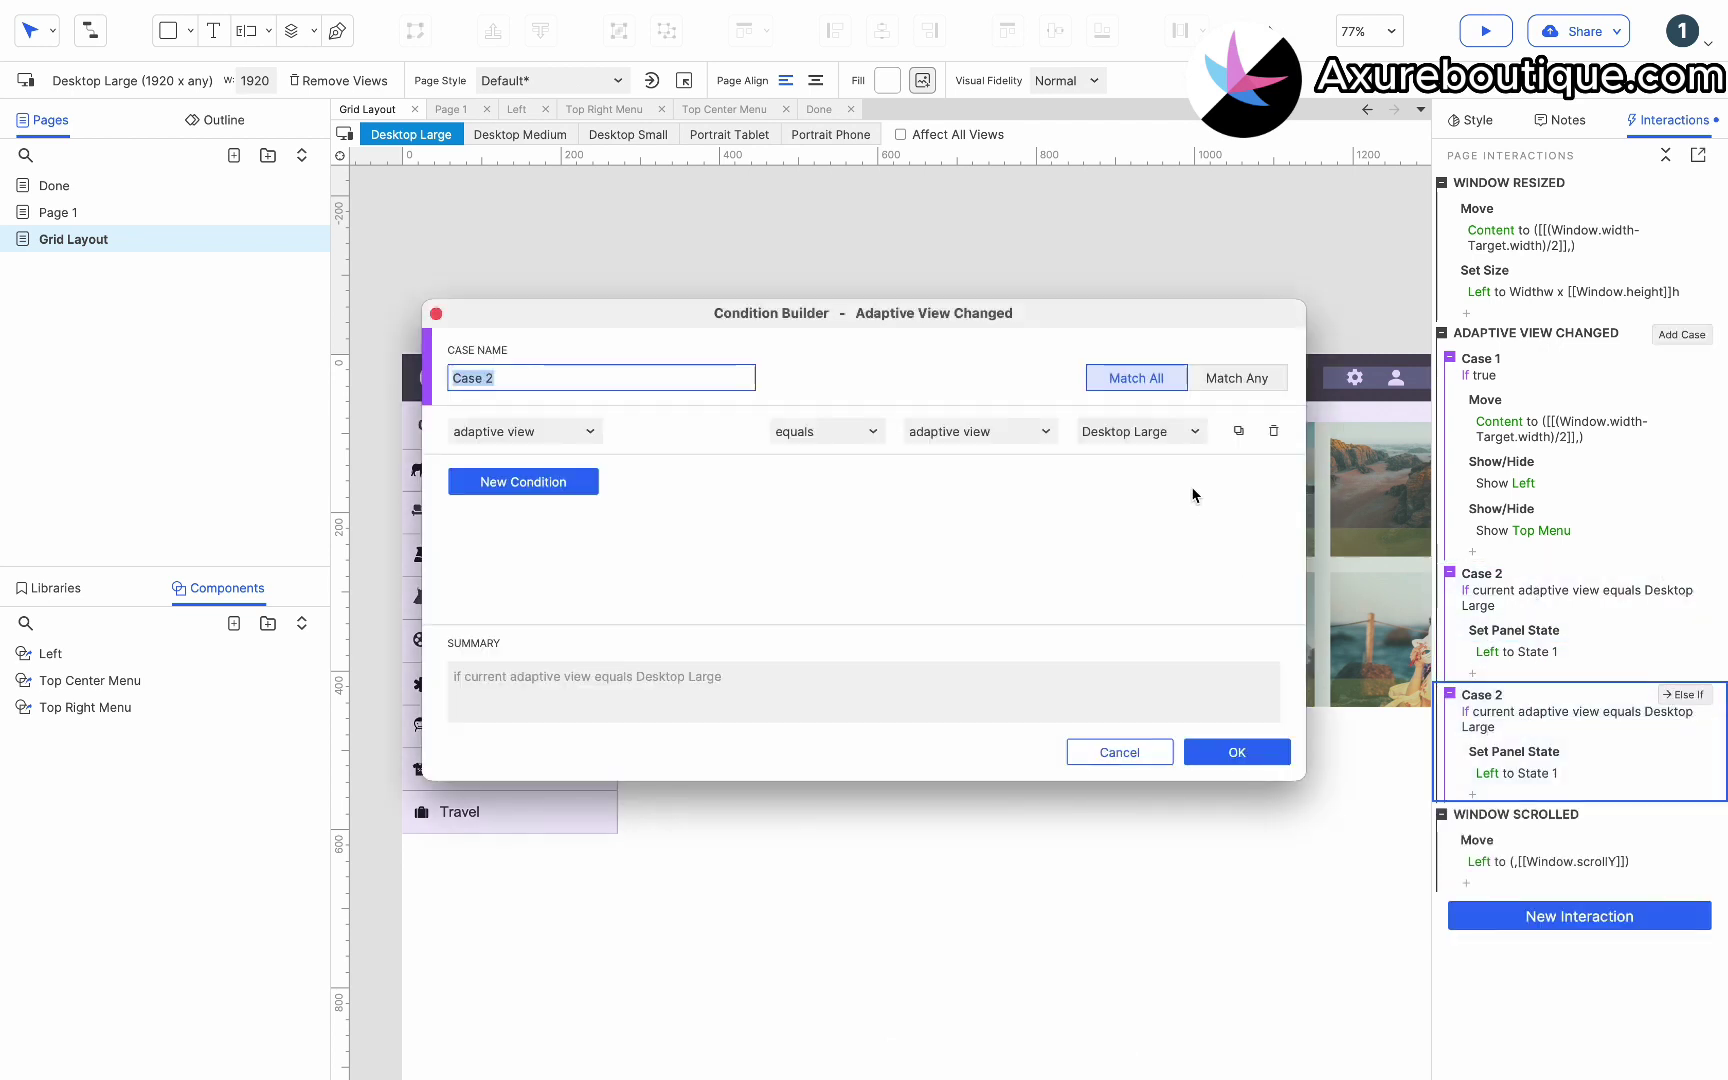
click(1190, 431)
click(1155, 485)
click(1245, 752)
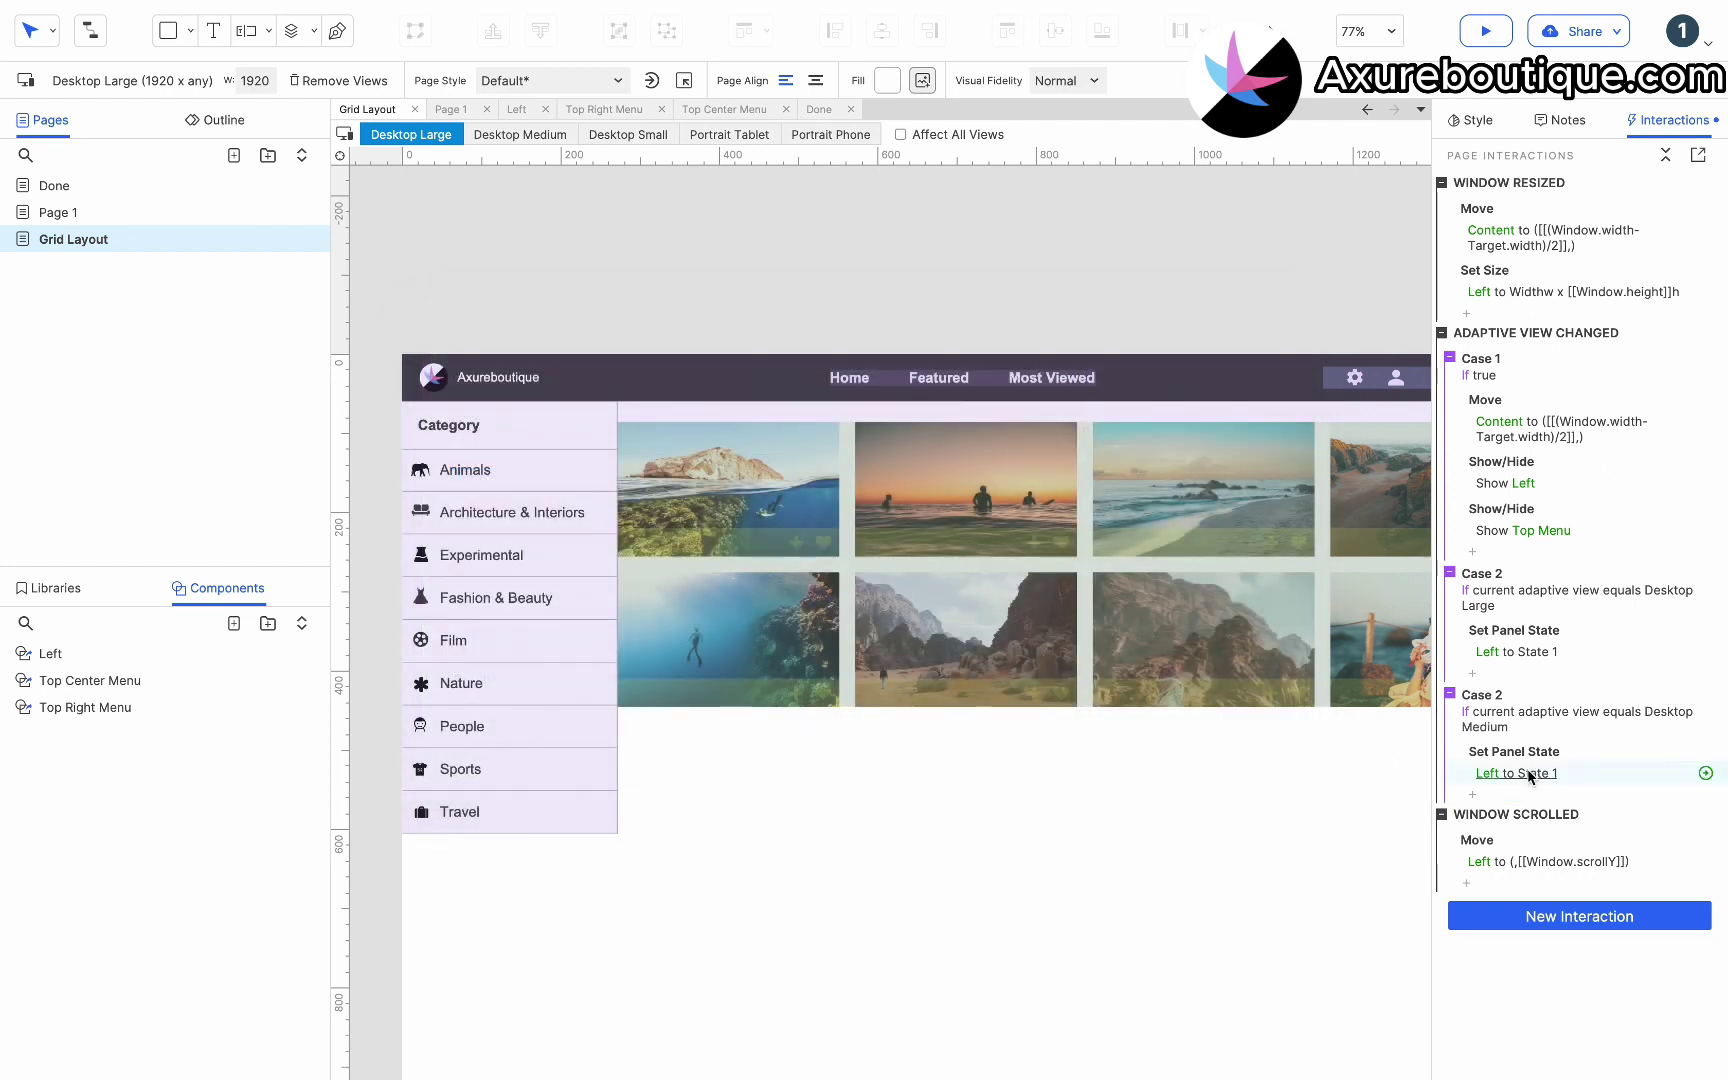
Duplicate the Desktop Medium case and change the copy's condition to adaptive view equals Desktop Small.
click(1516, 693)
key(ctrl+d)
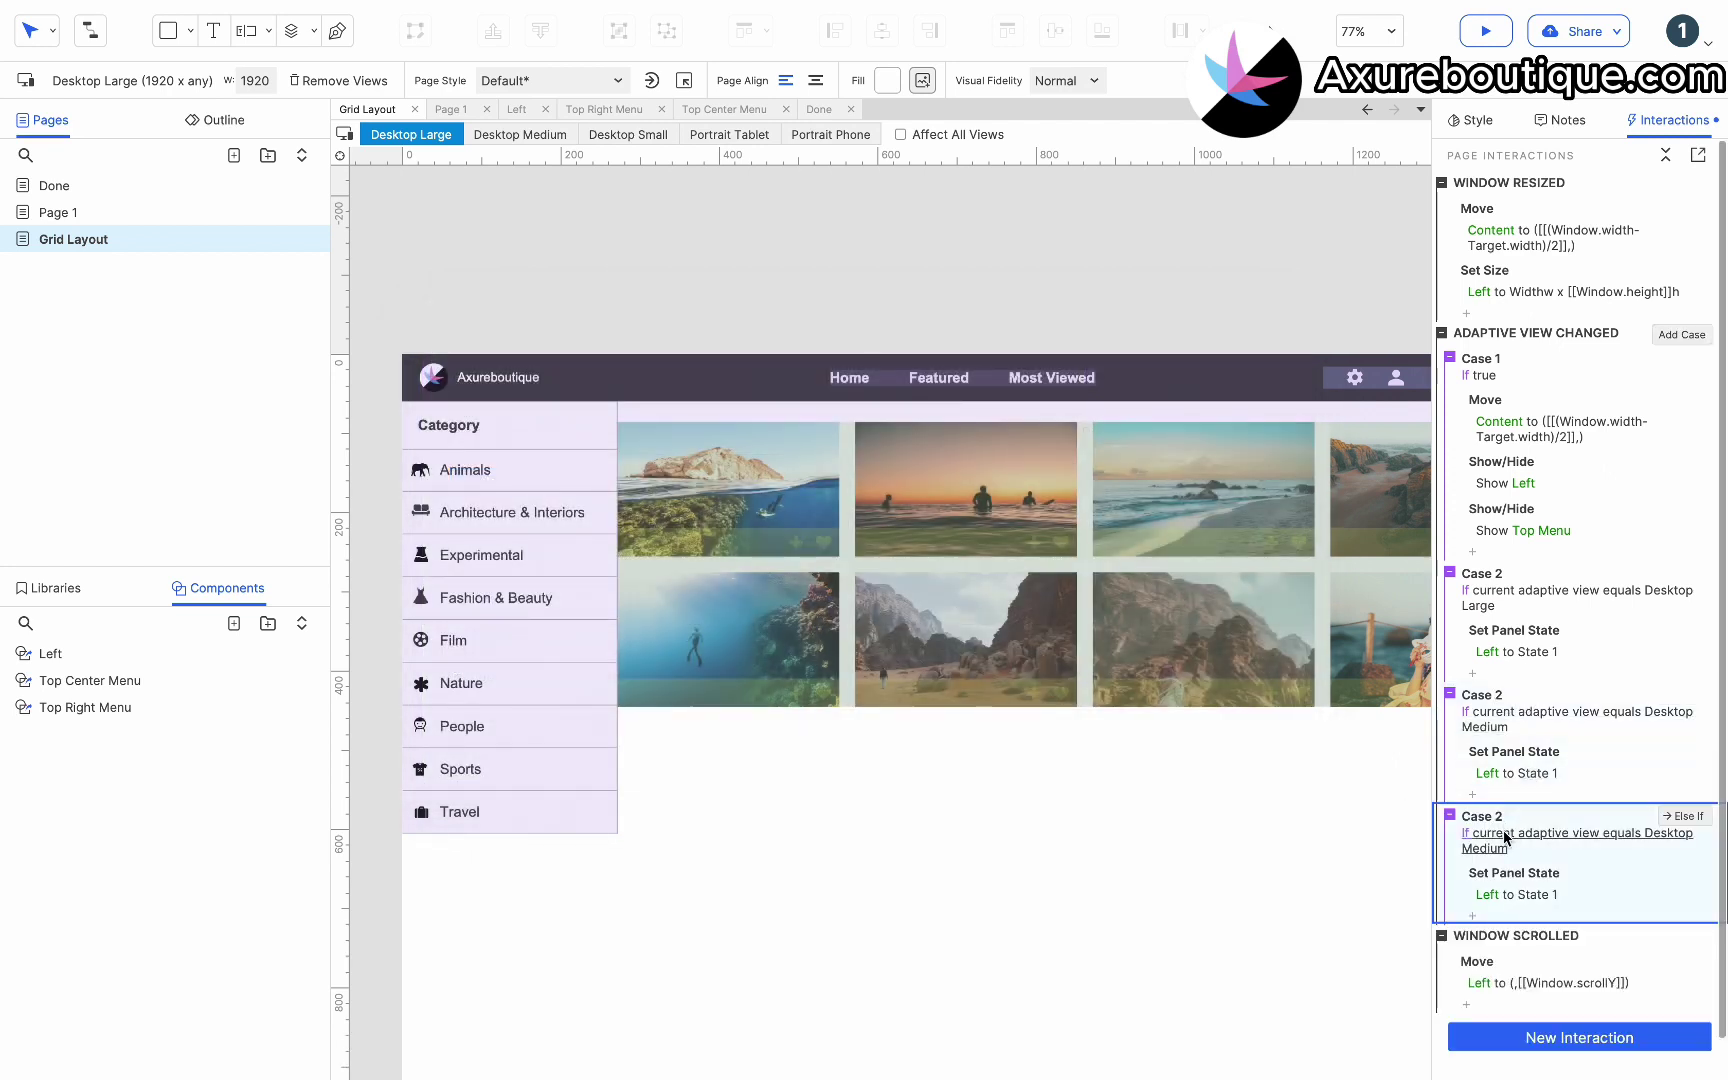
click(1528, 845)
click(1145, 431)
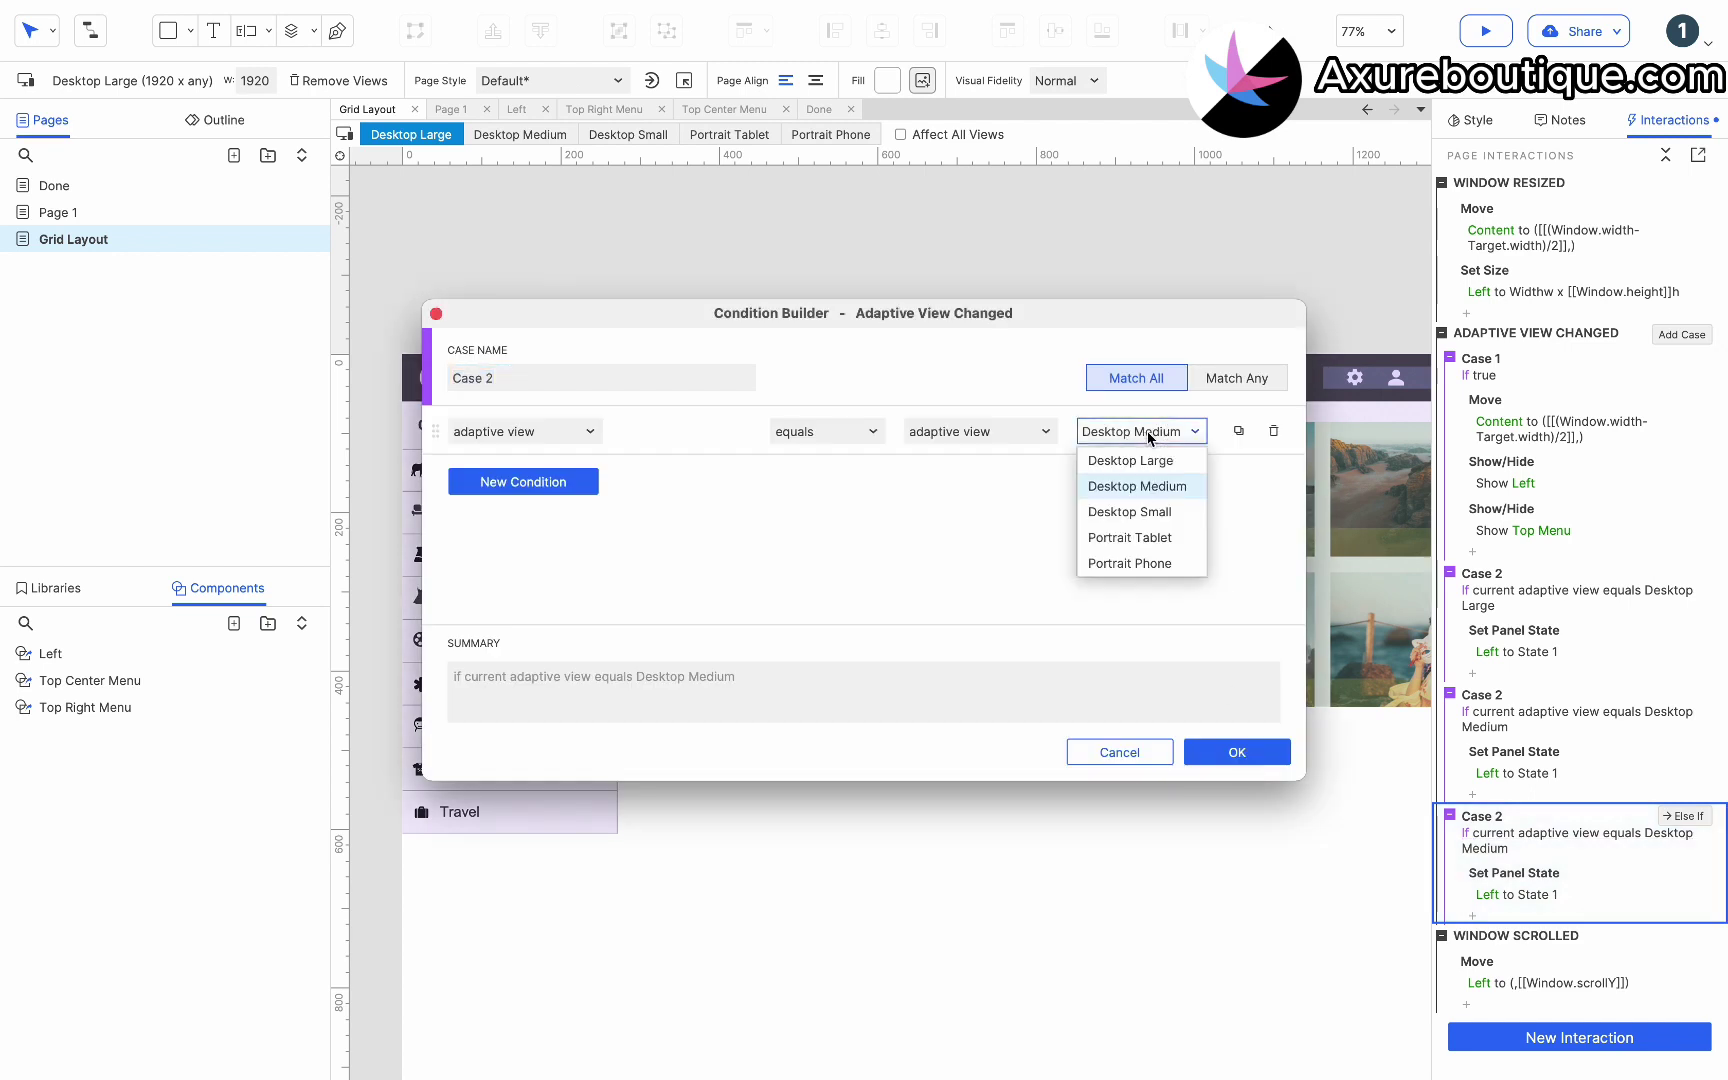
click(1110, 506)
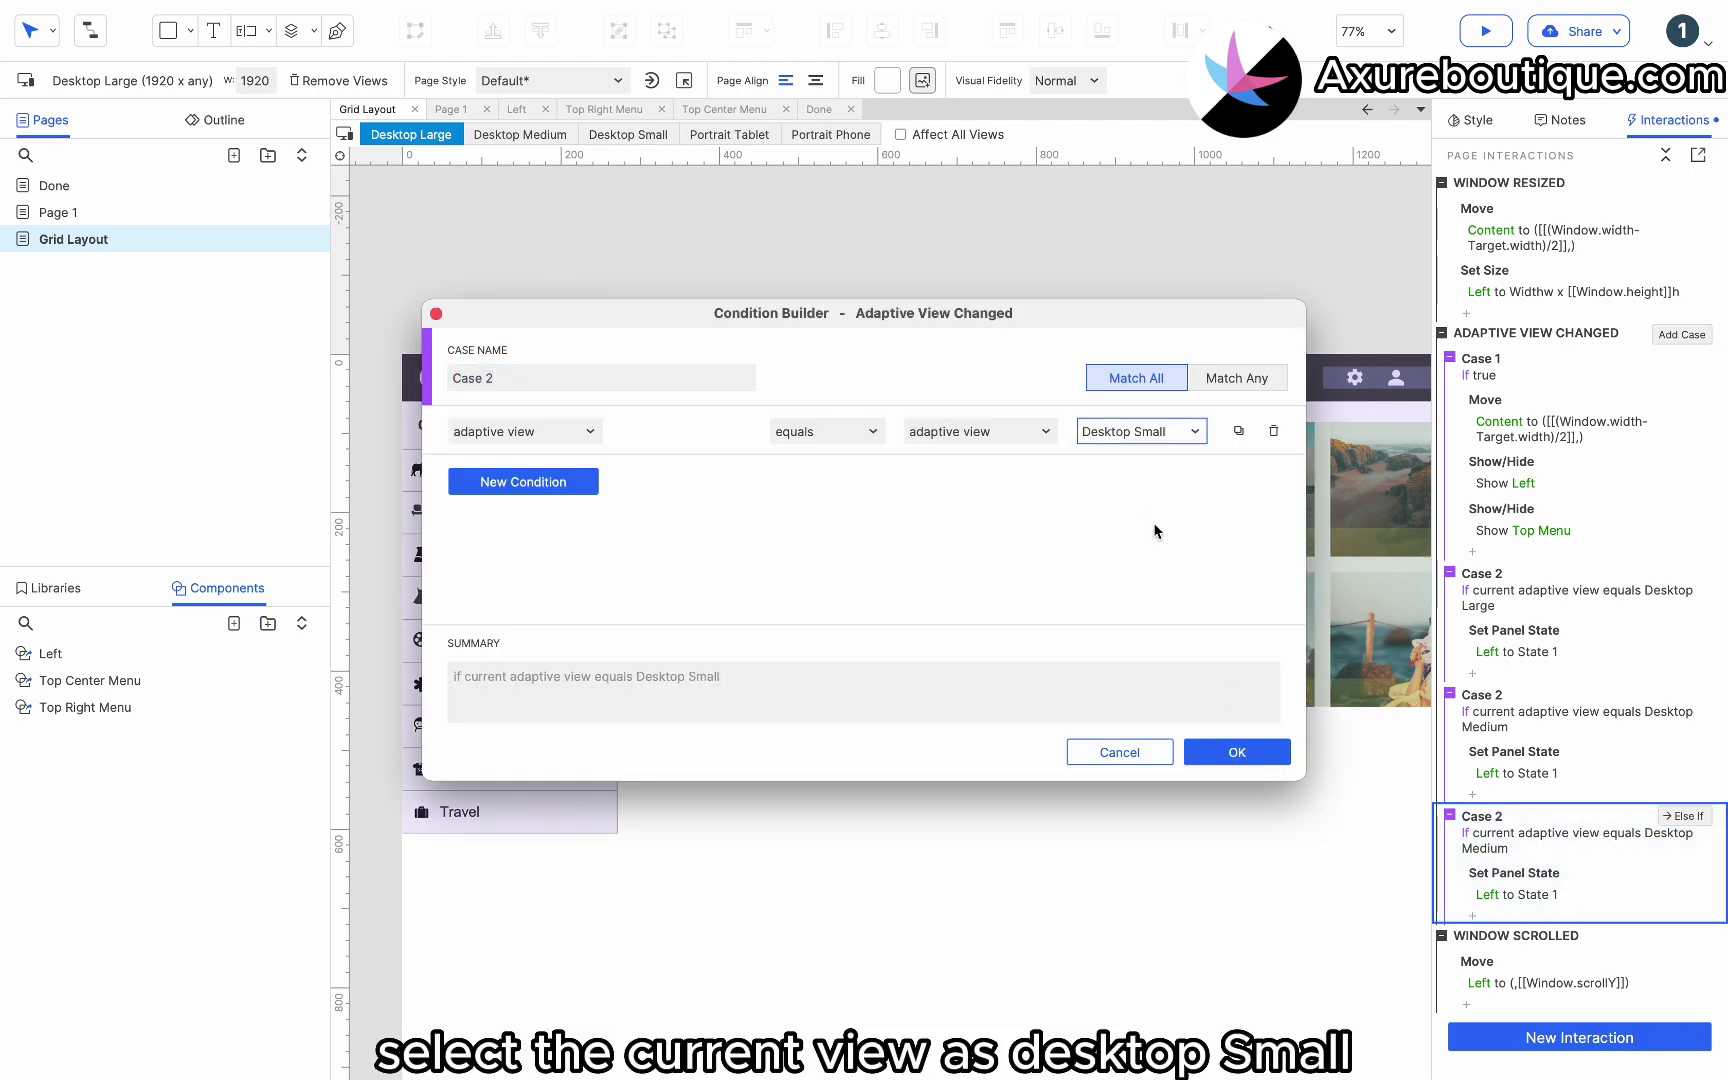
click(1237, 752)
Duplicate the Desktop Small case and change the copy's condition to adaptive view equals Portrait Tablet.
key(ctrl+d)
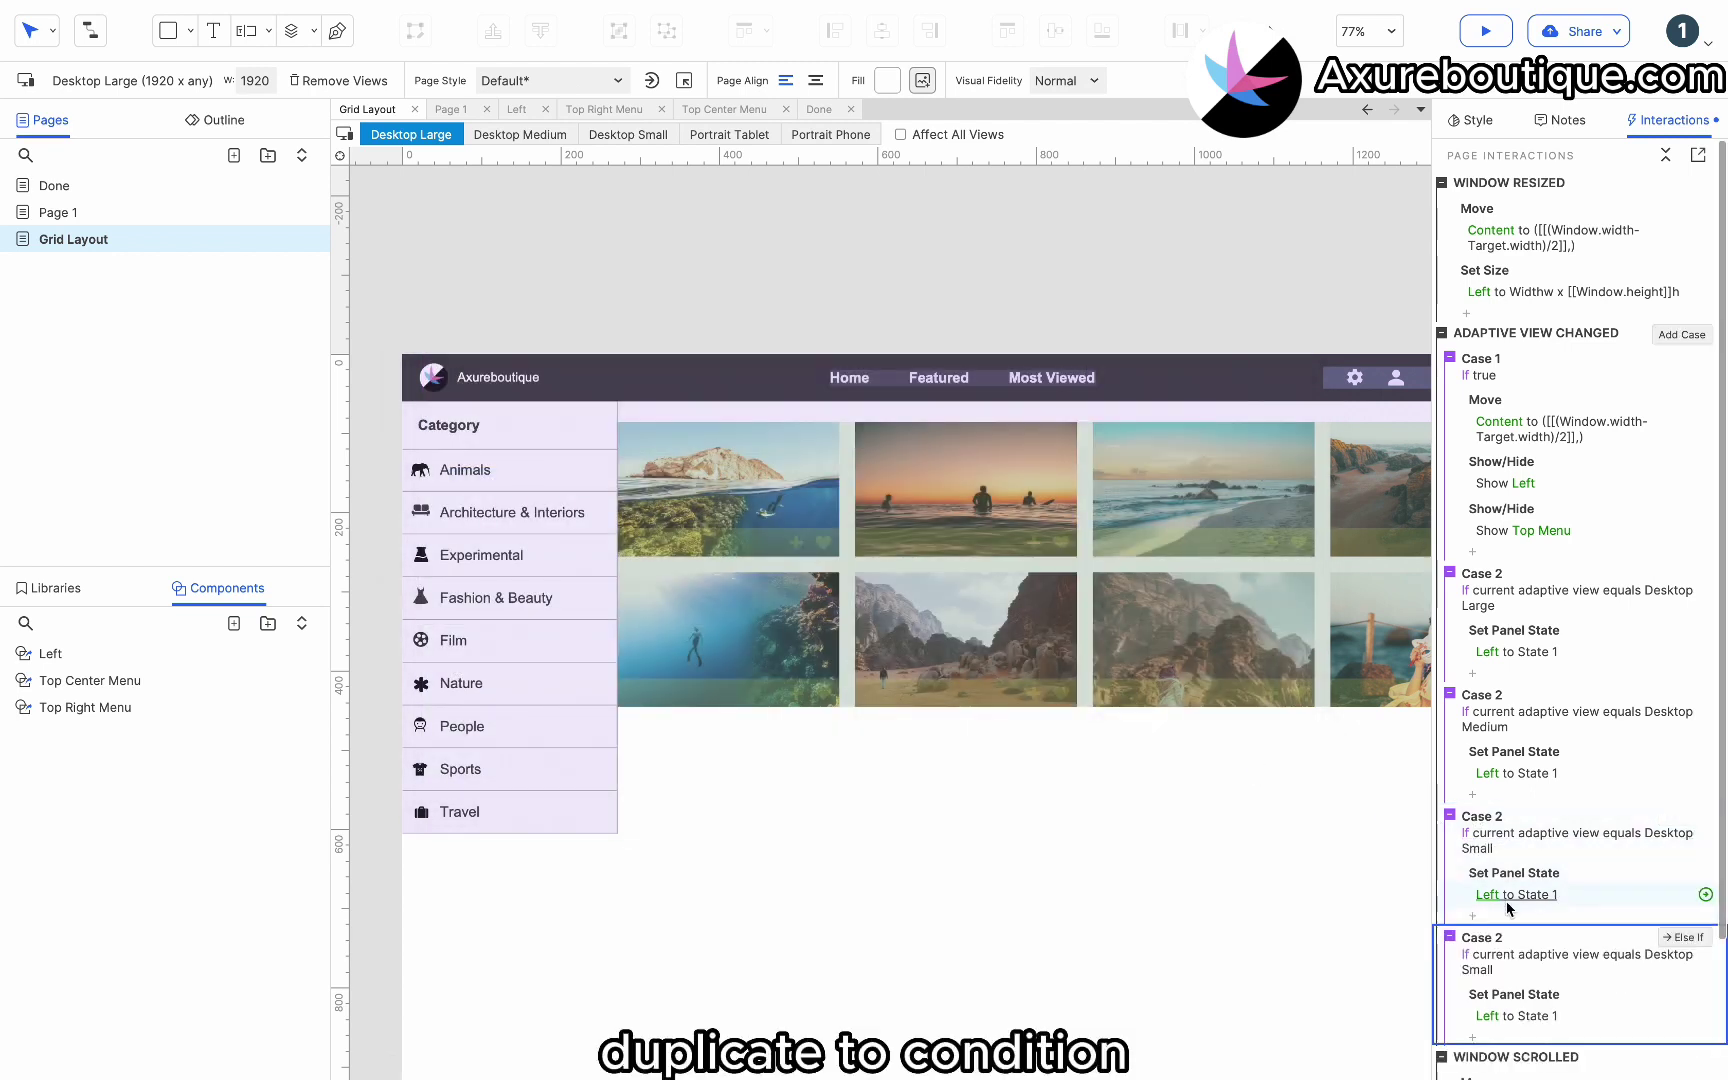
click(1507, 954)
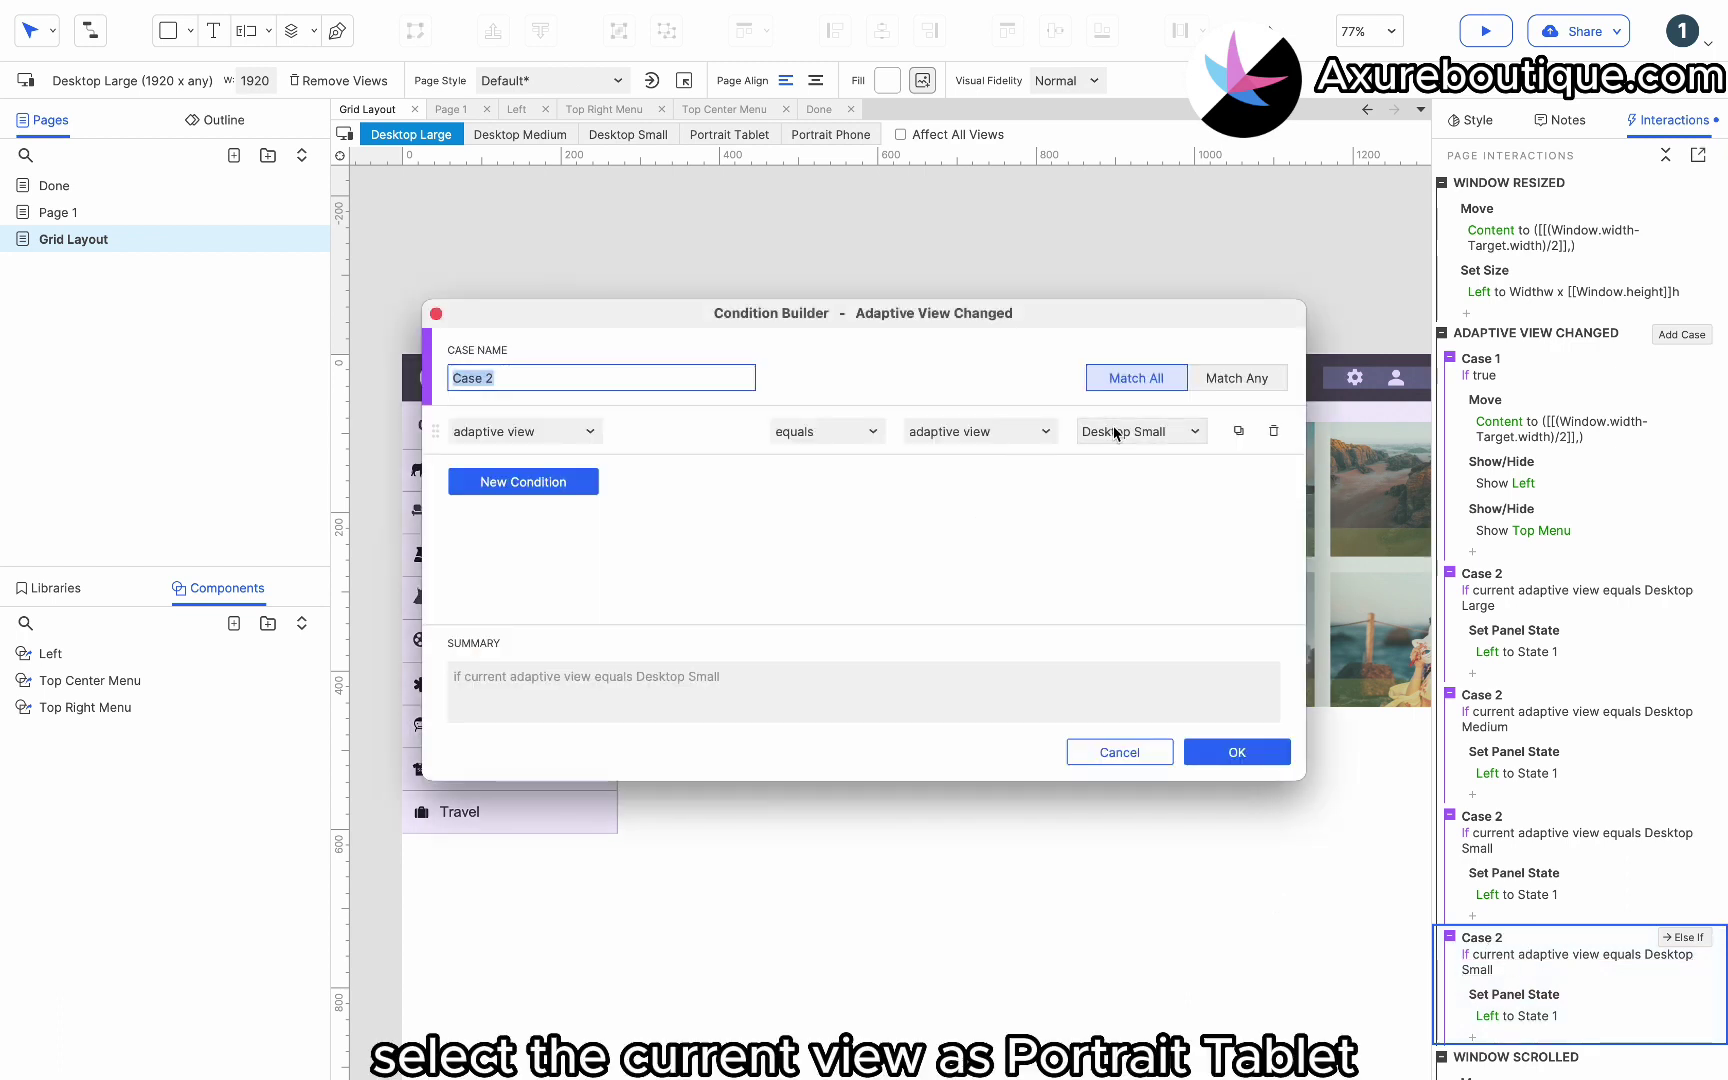
click(1115, 432)
click(1124, 540)
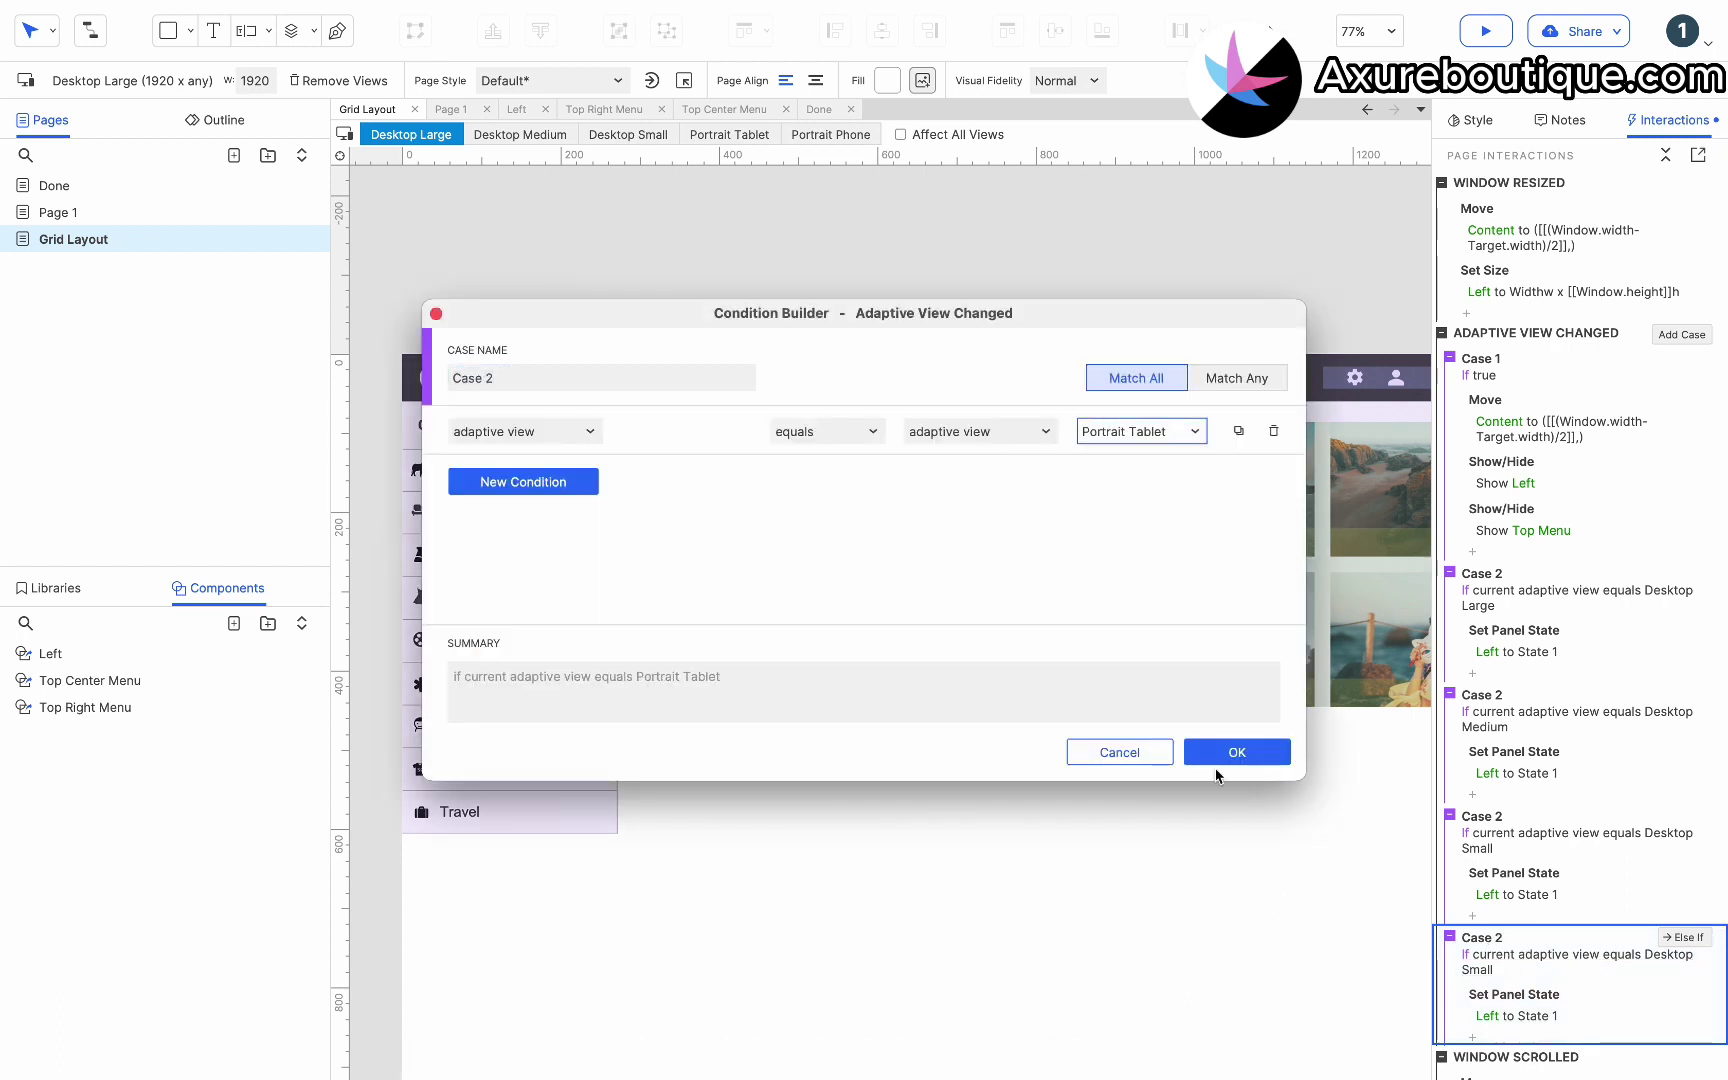
click(1228, 752)
Change the Portrait Tablet case's Set Panel State action so the Left panel goes to State 2.
click(1500, 1015)
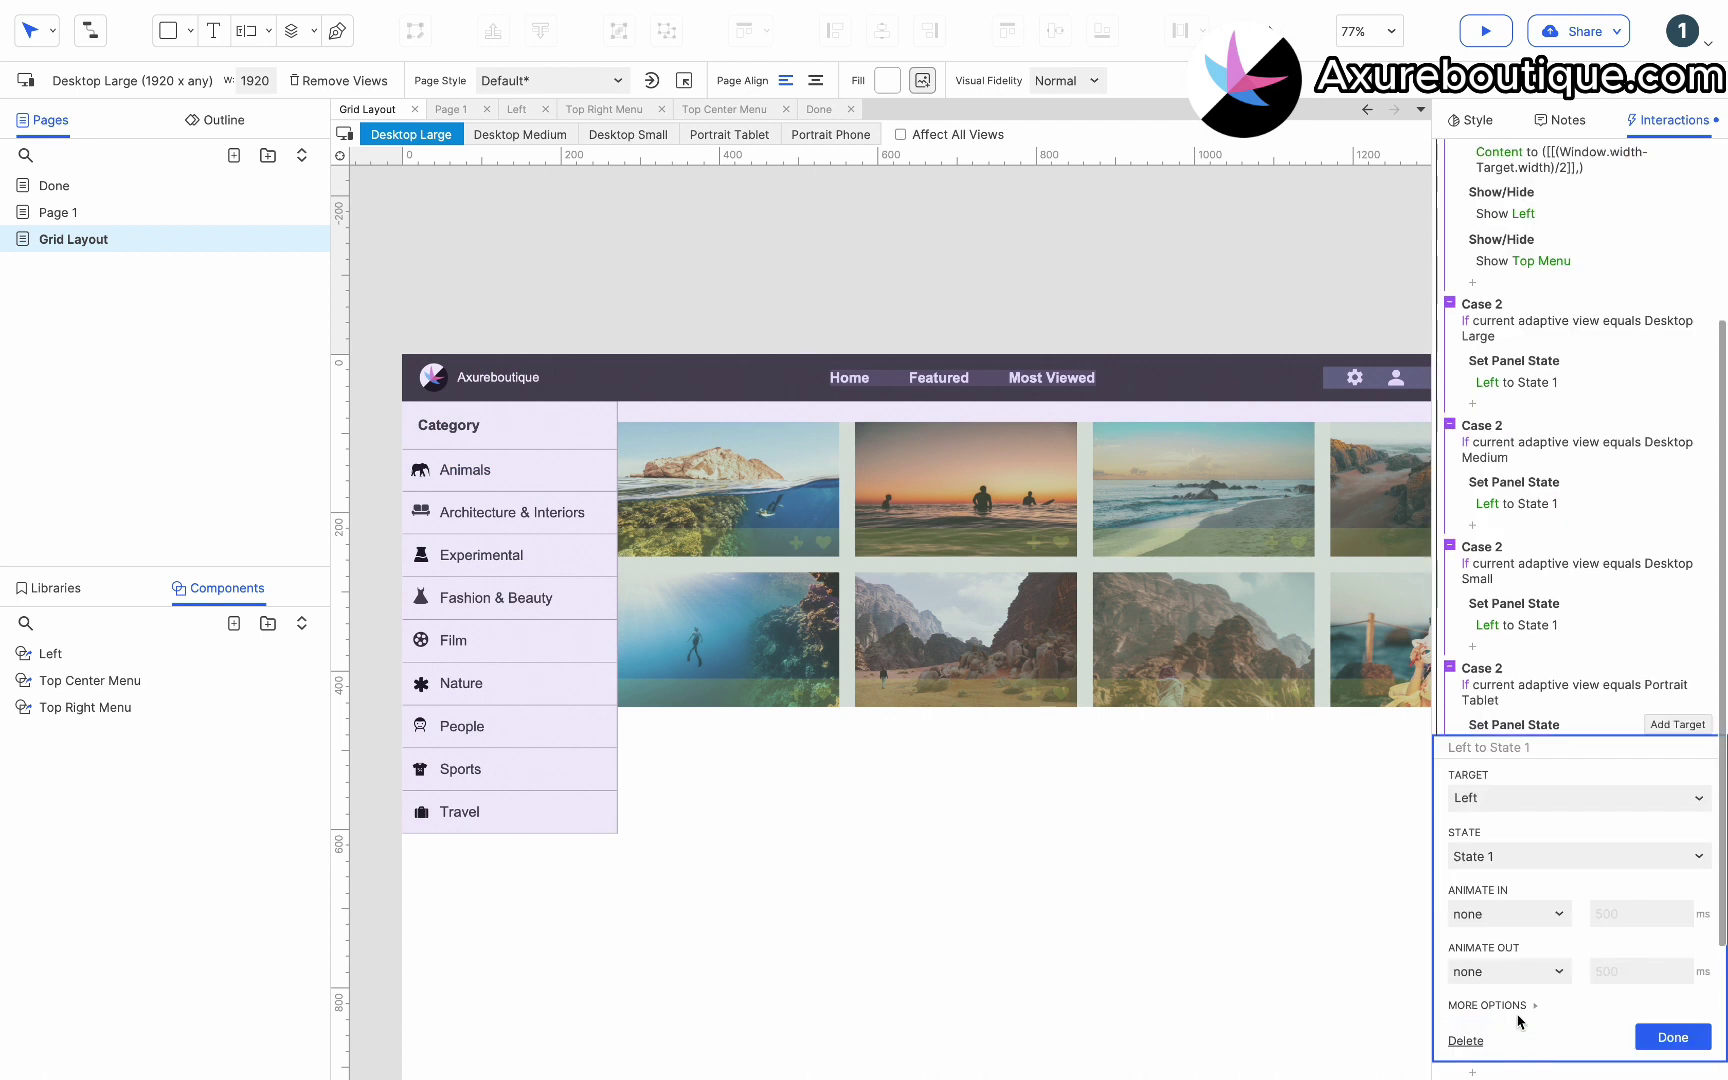
click(1521, 800)
click(1516, 855)
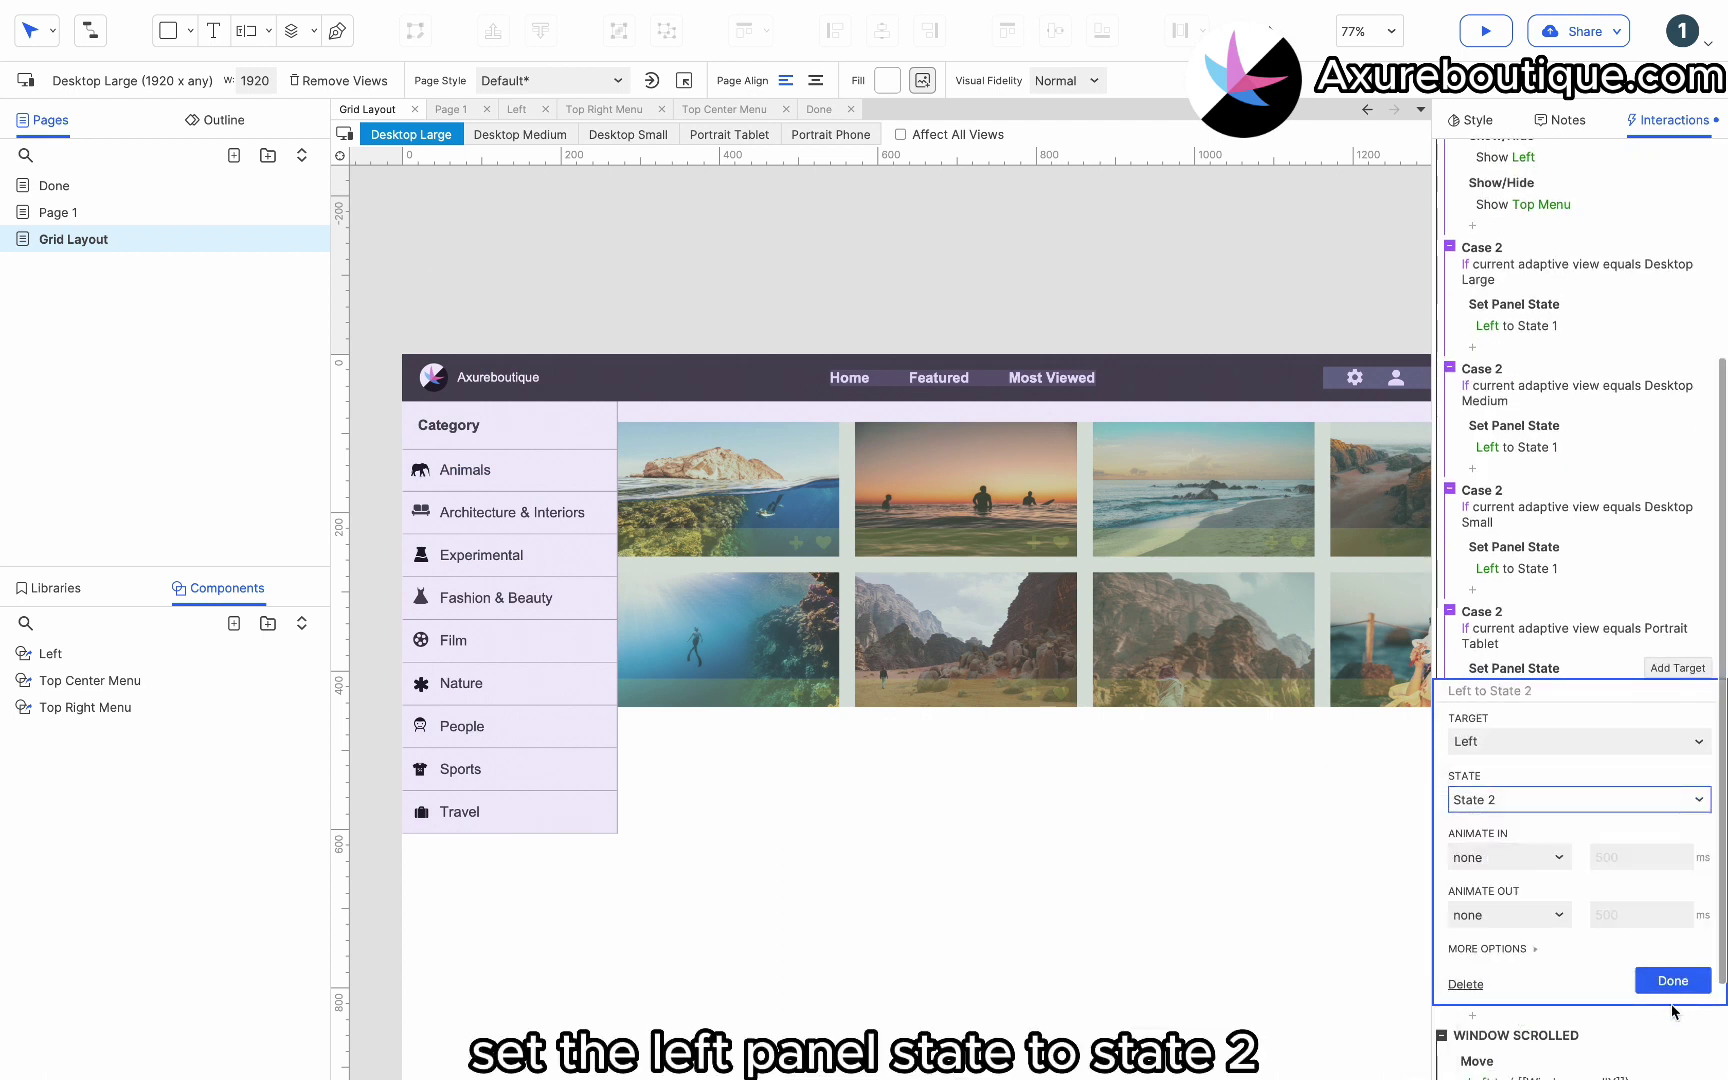
click(1672, 980)
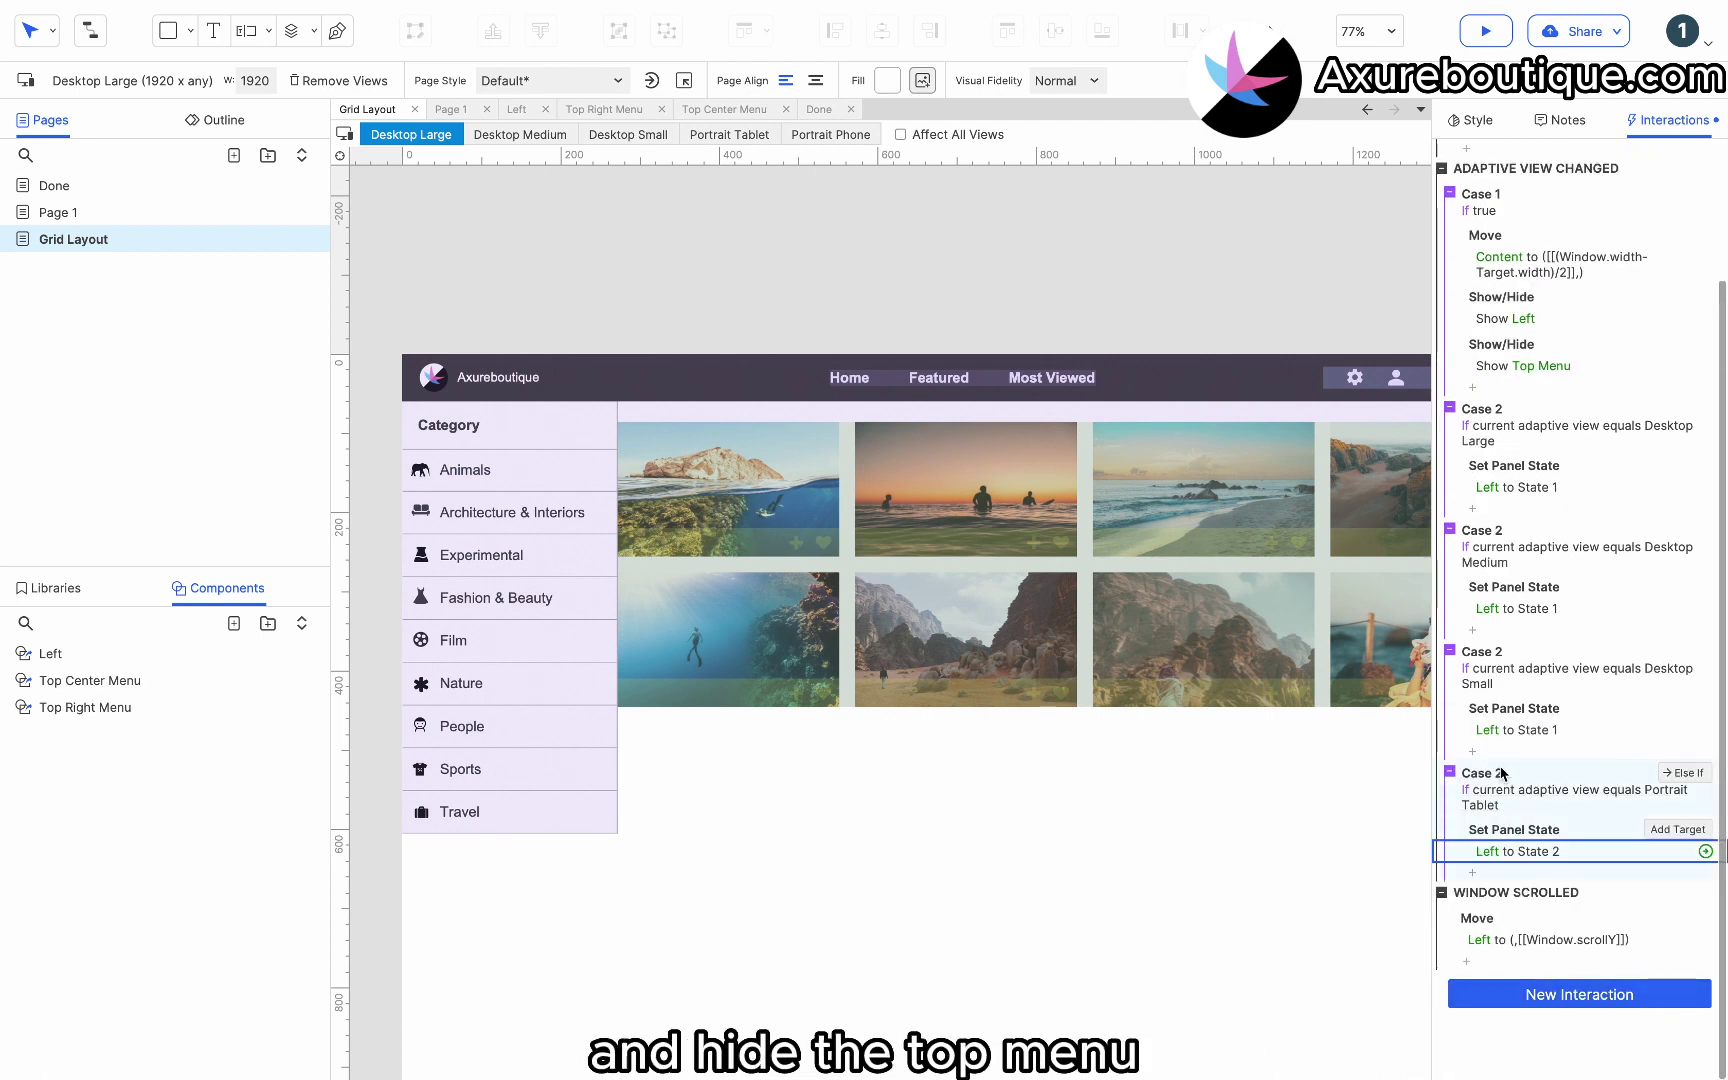
Add a Show/Hide action to the Portrait Tablet case that hides the Top Menu panel.
click(1472, 879)
scroll(1485, 972, down, 1)
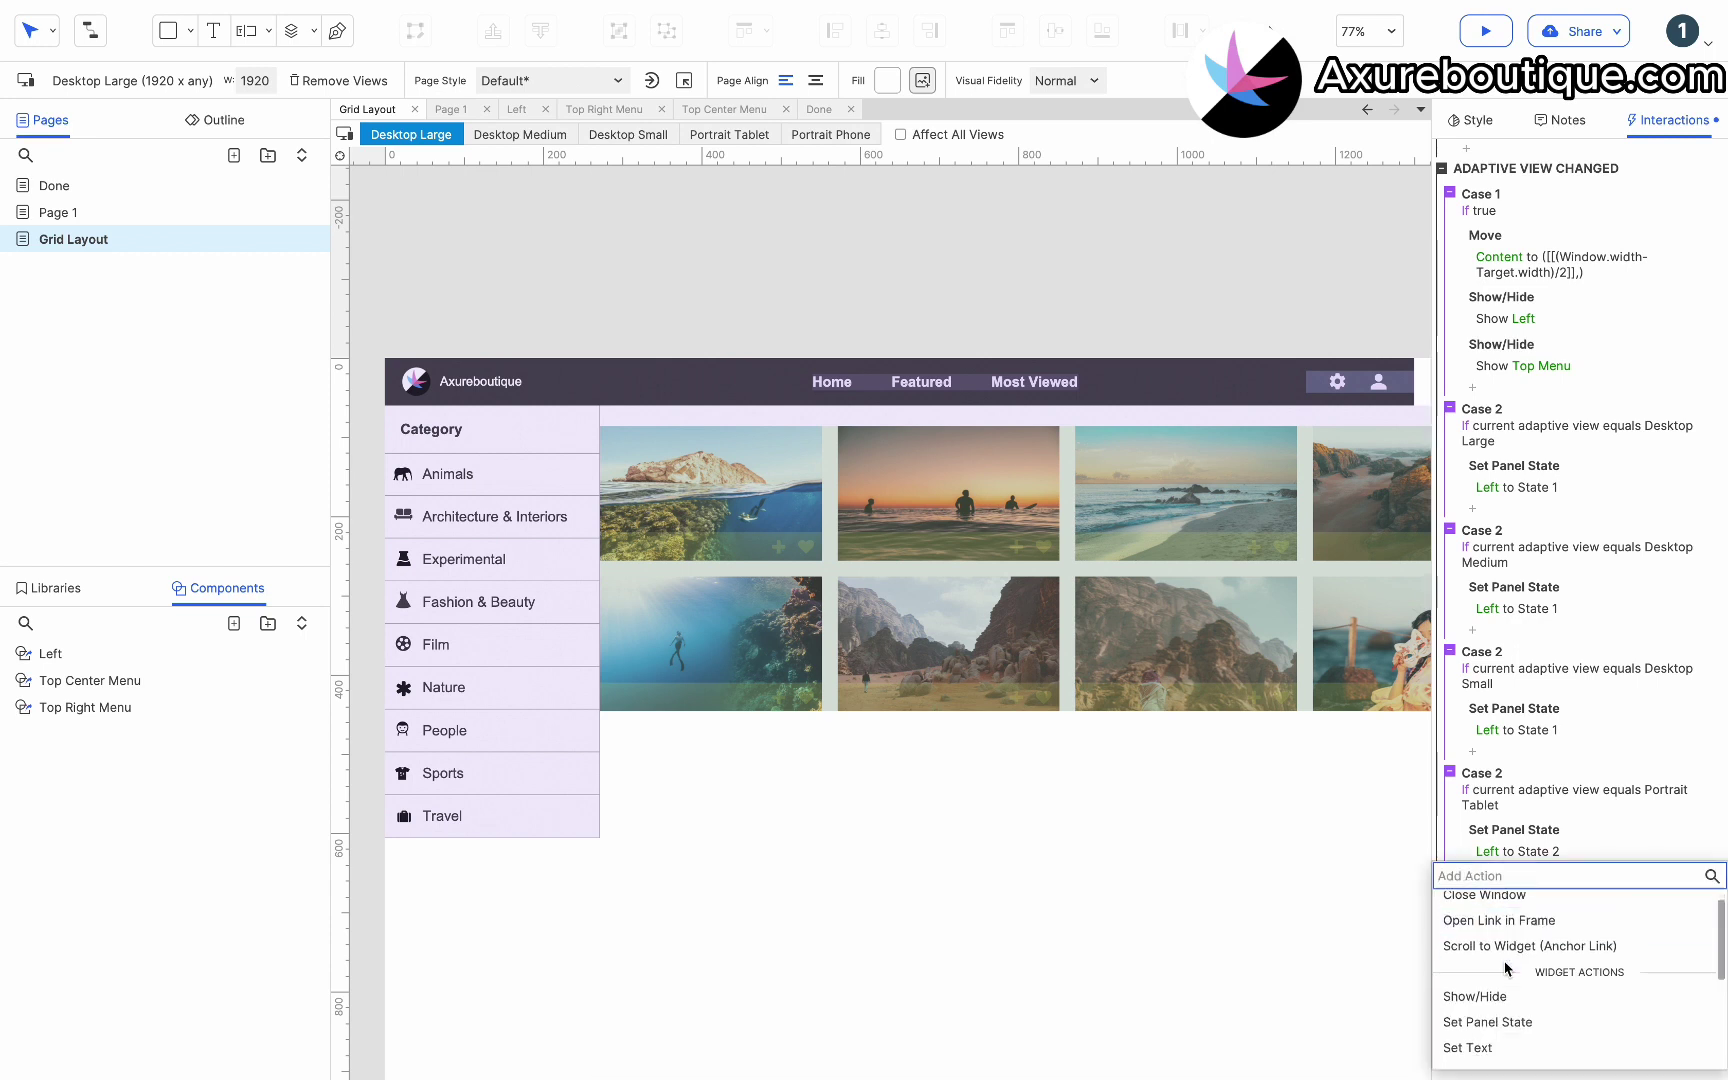
click(1497, 991)
text(top)
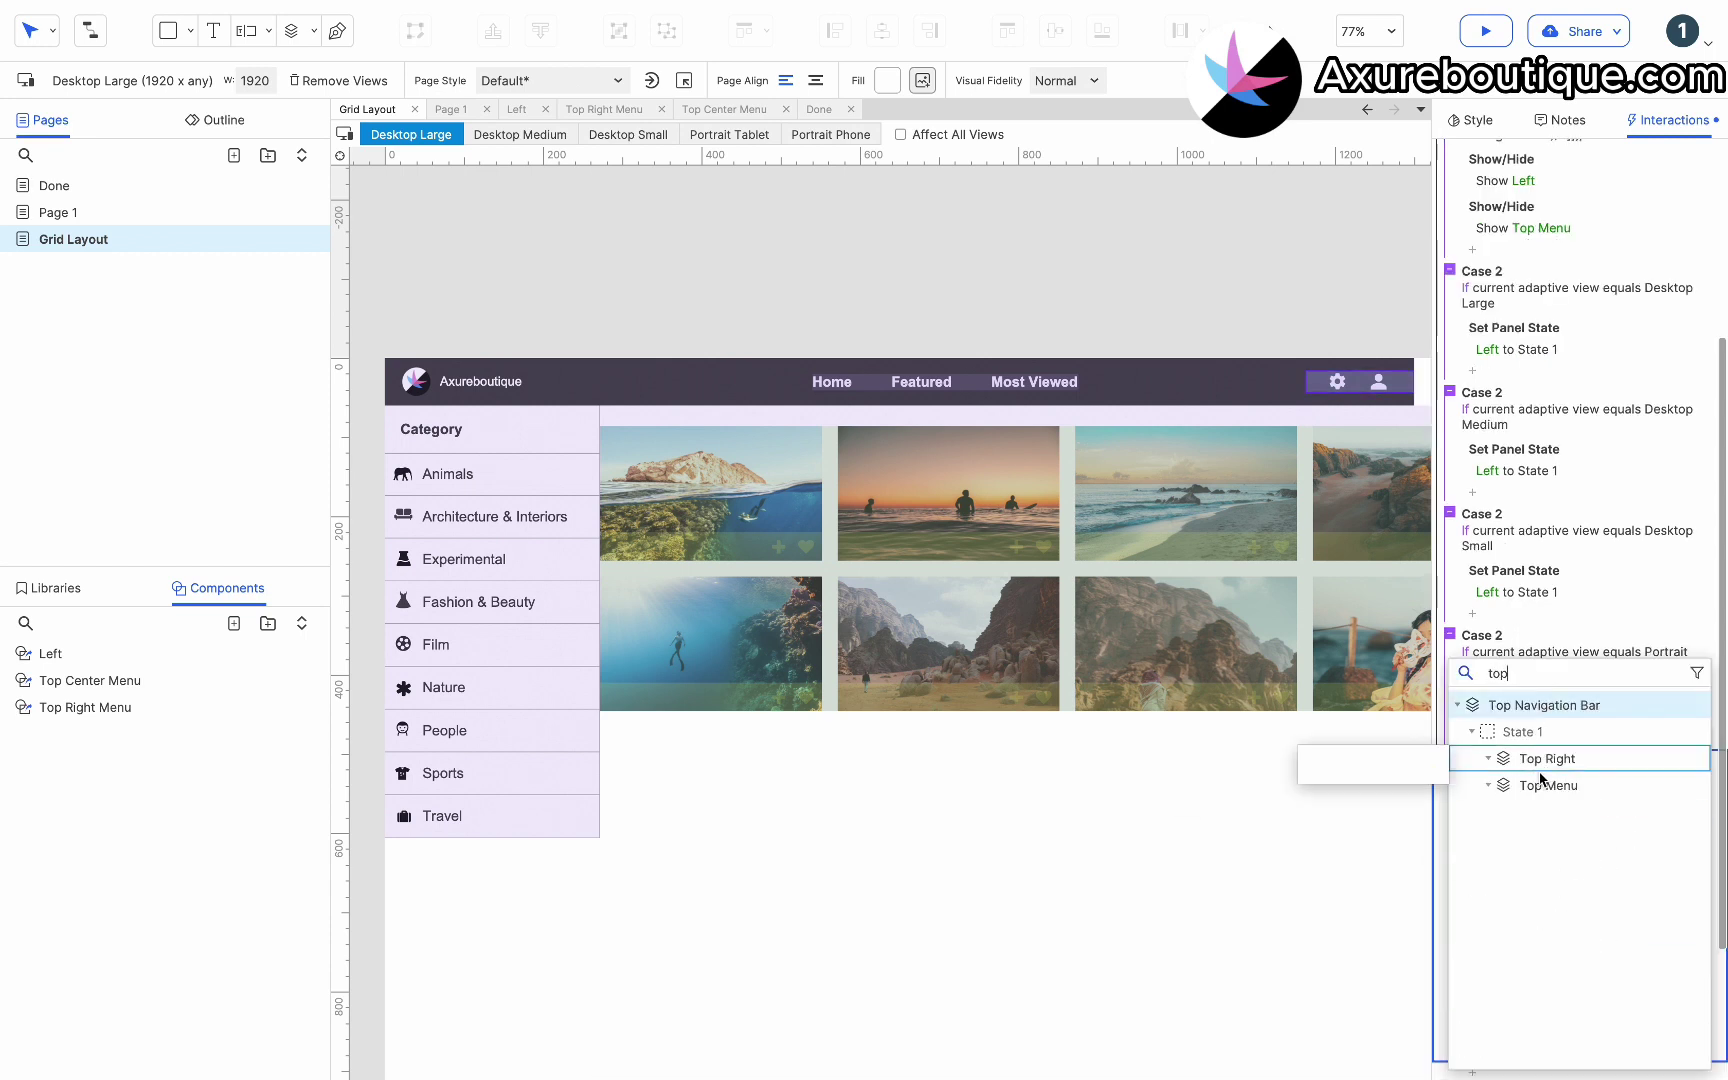
click(1545, 783)
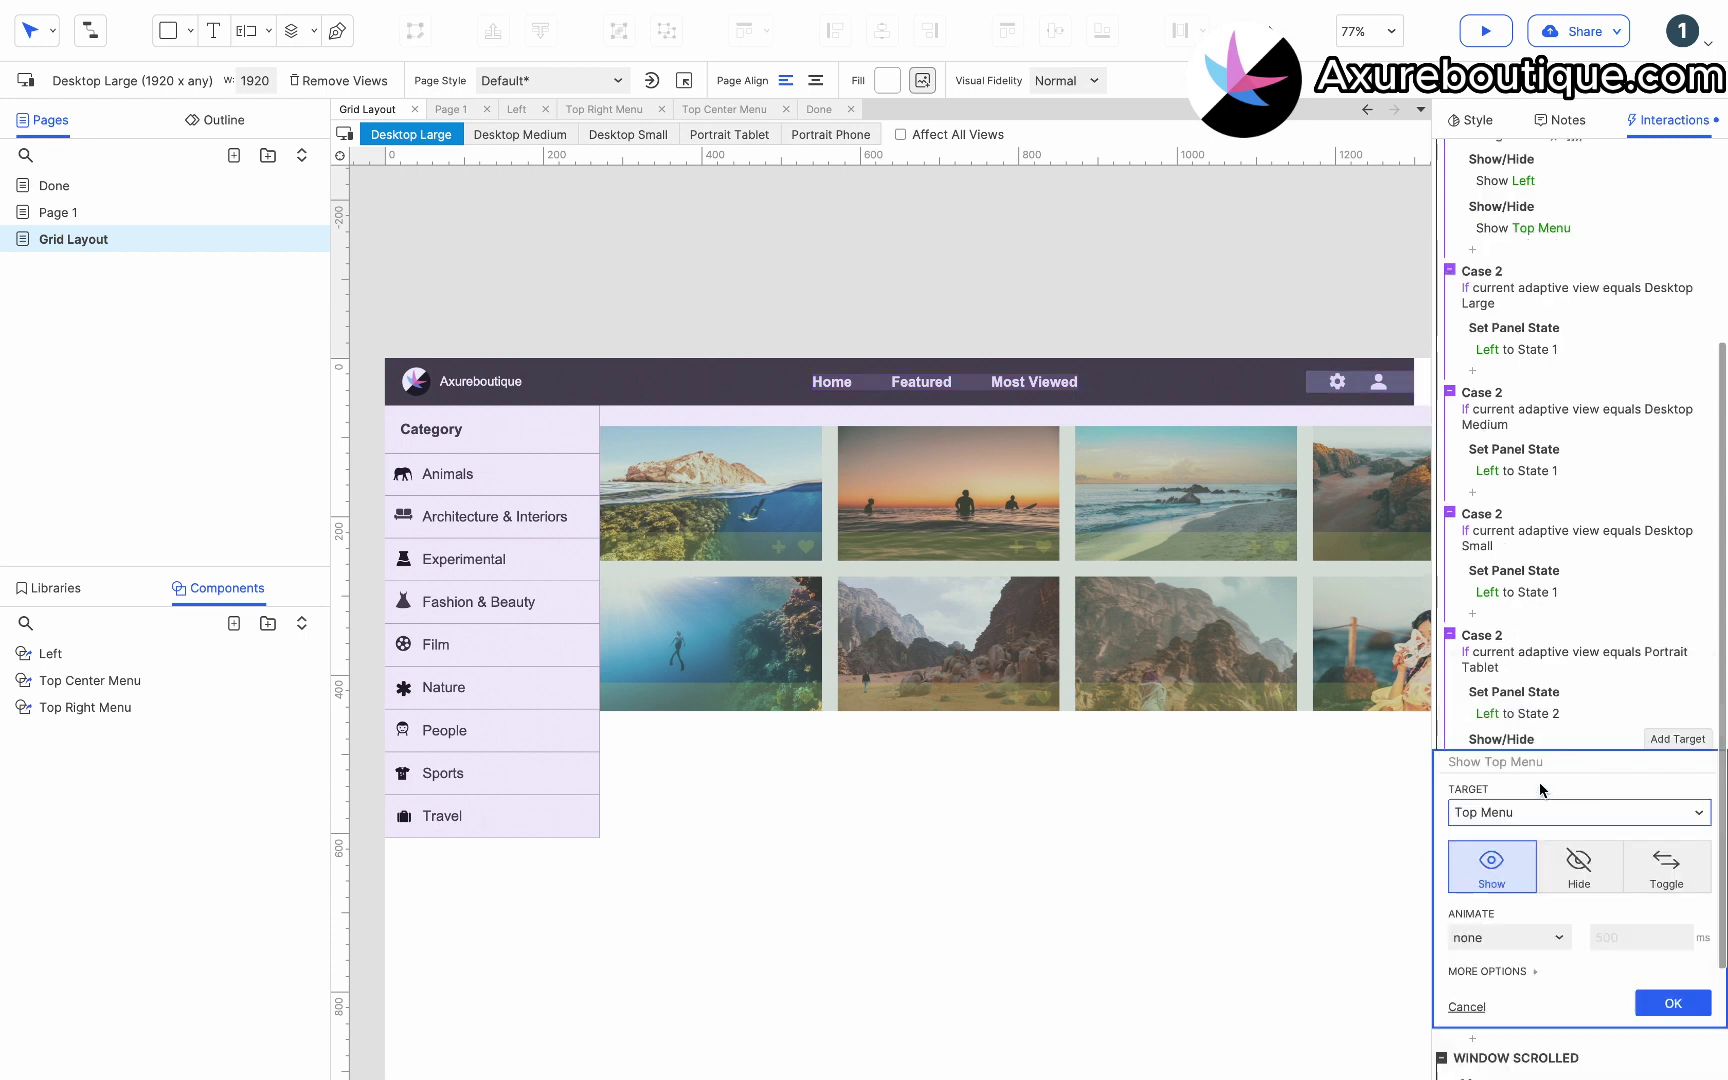
click(1585, 867)
click(1663, 1000)
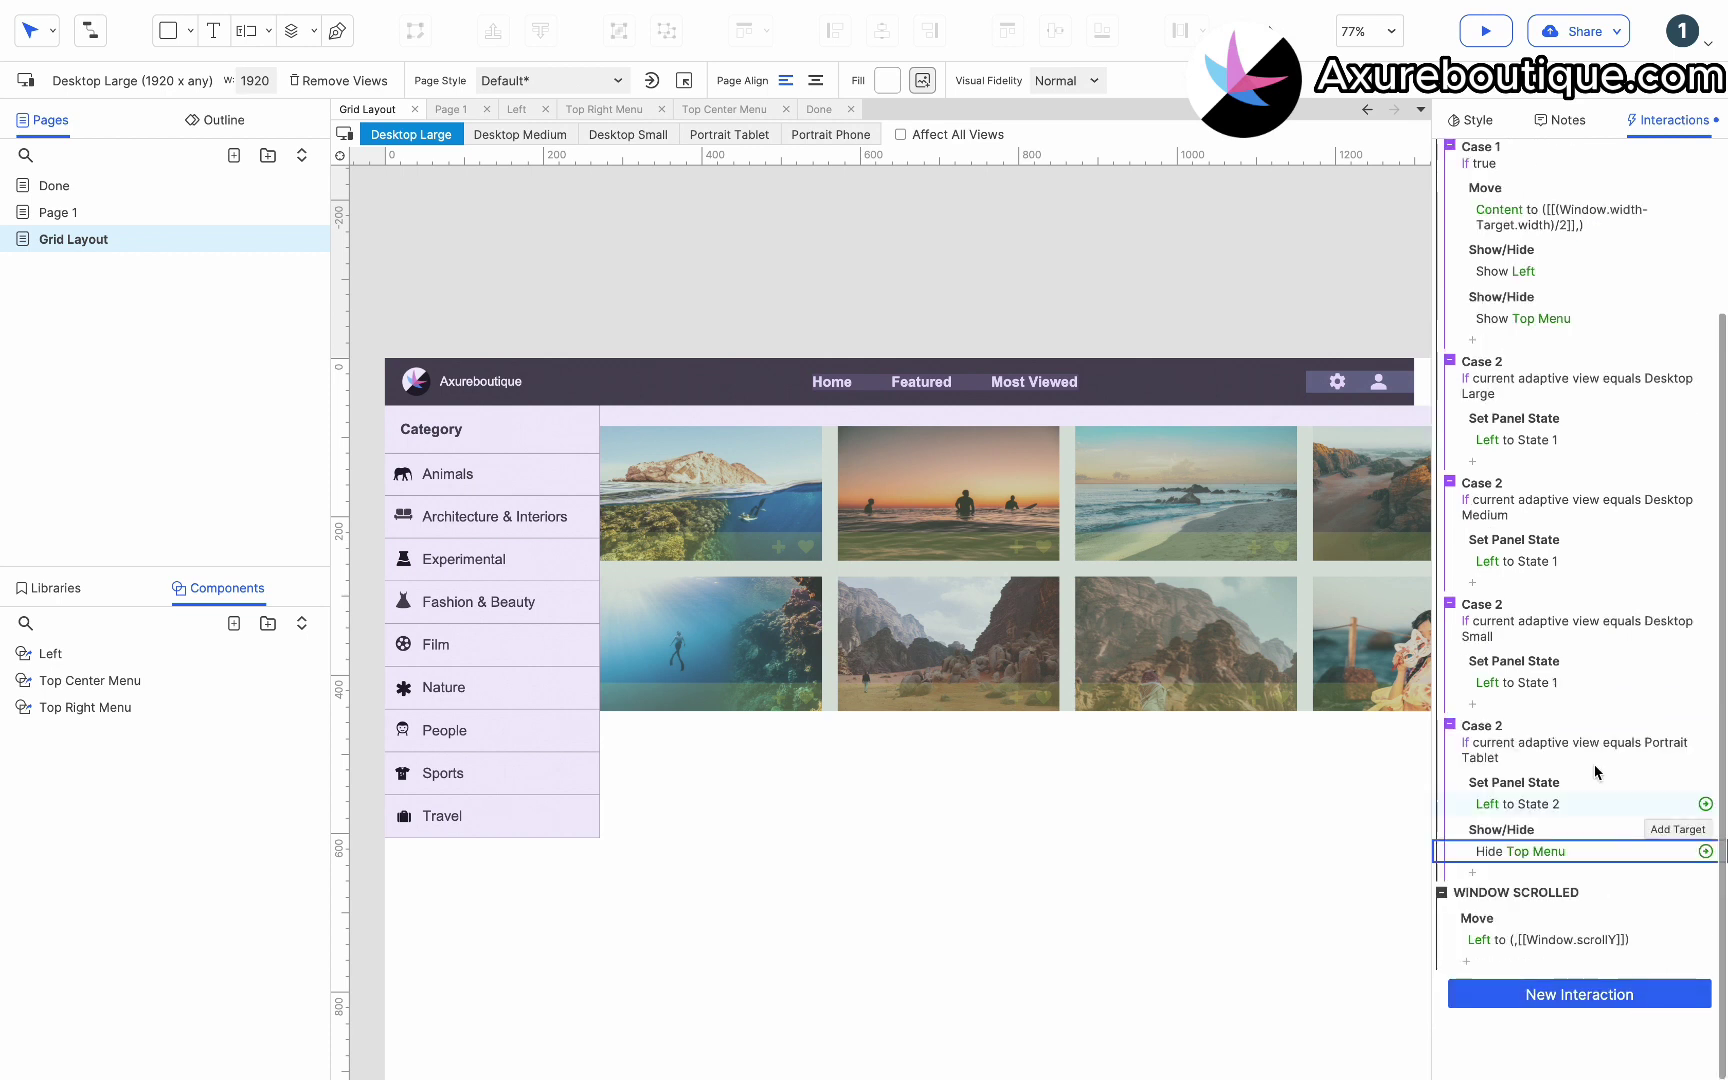
Duplicate the Portrait Tablet case and change the copy's condition to adaptive view equals Portrait Phone.
click(1480, 726)
key(ctrl+d)
click(1540, 912)
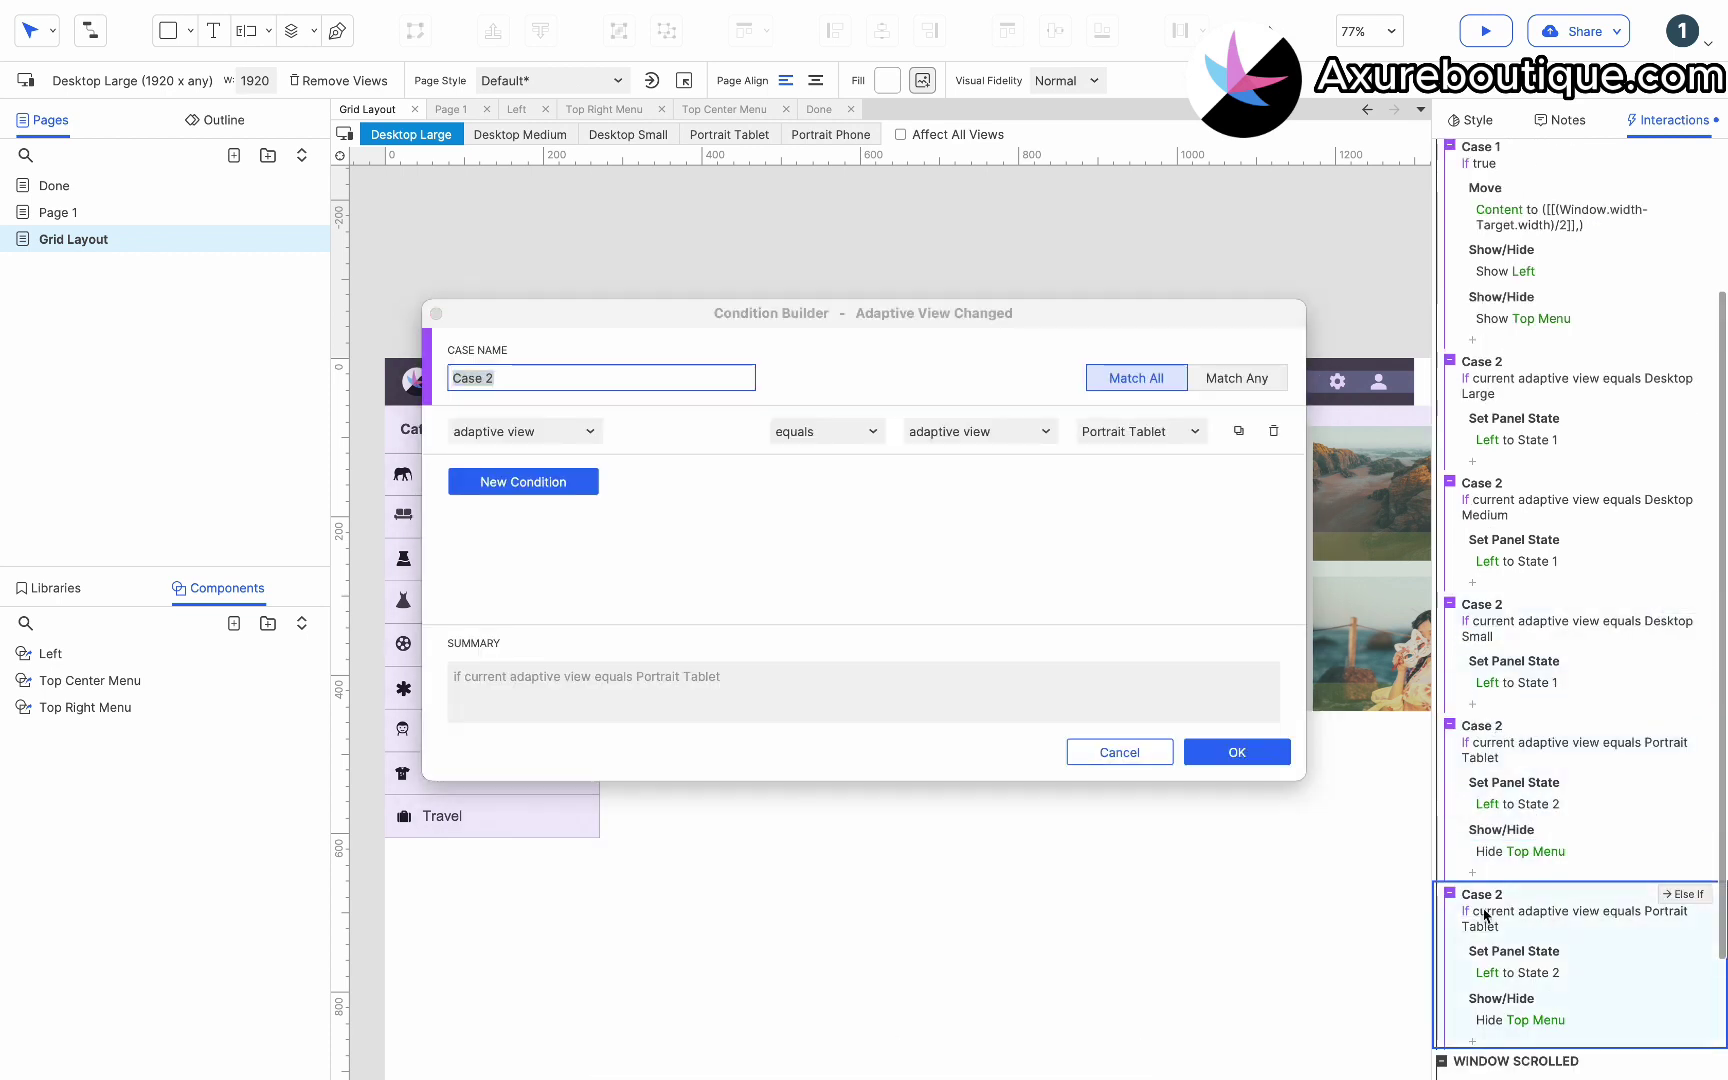
click(1161, 431)
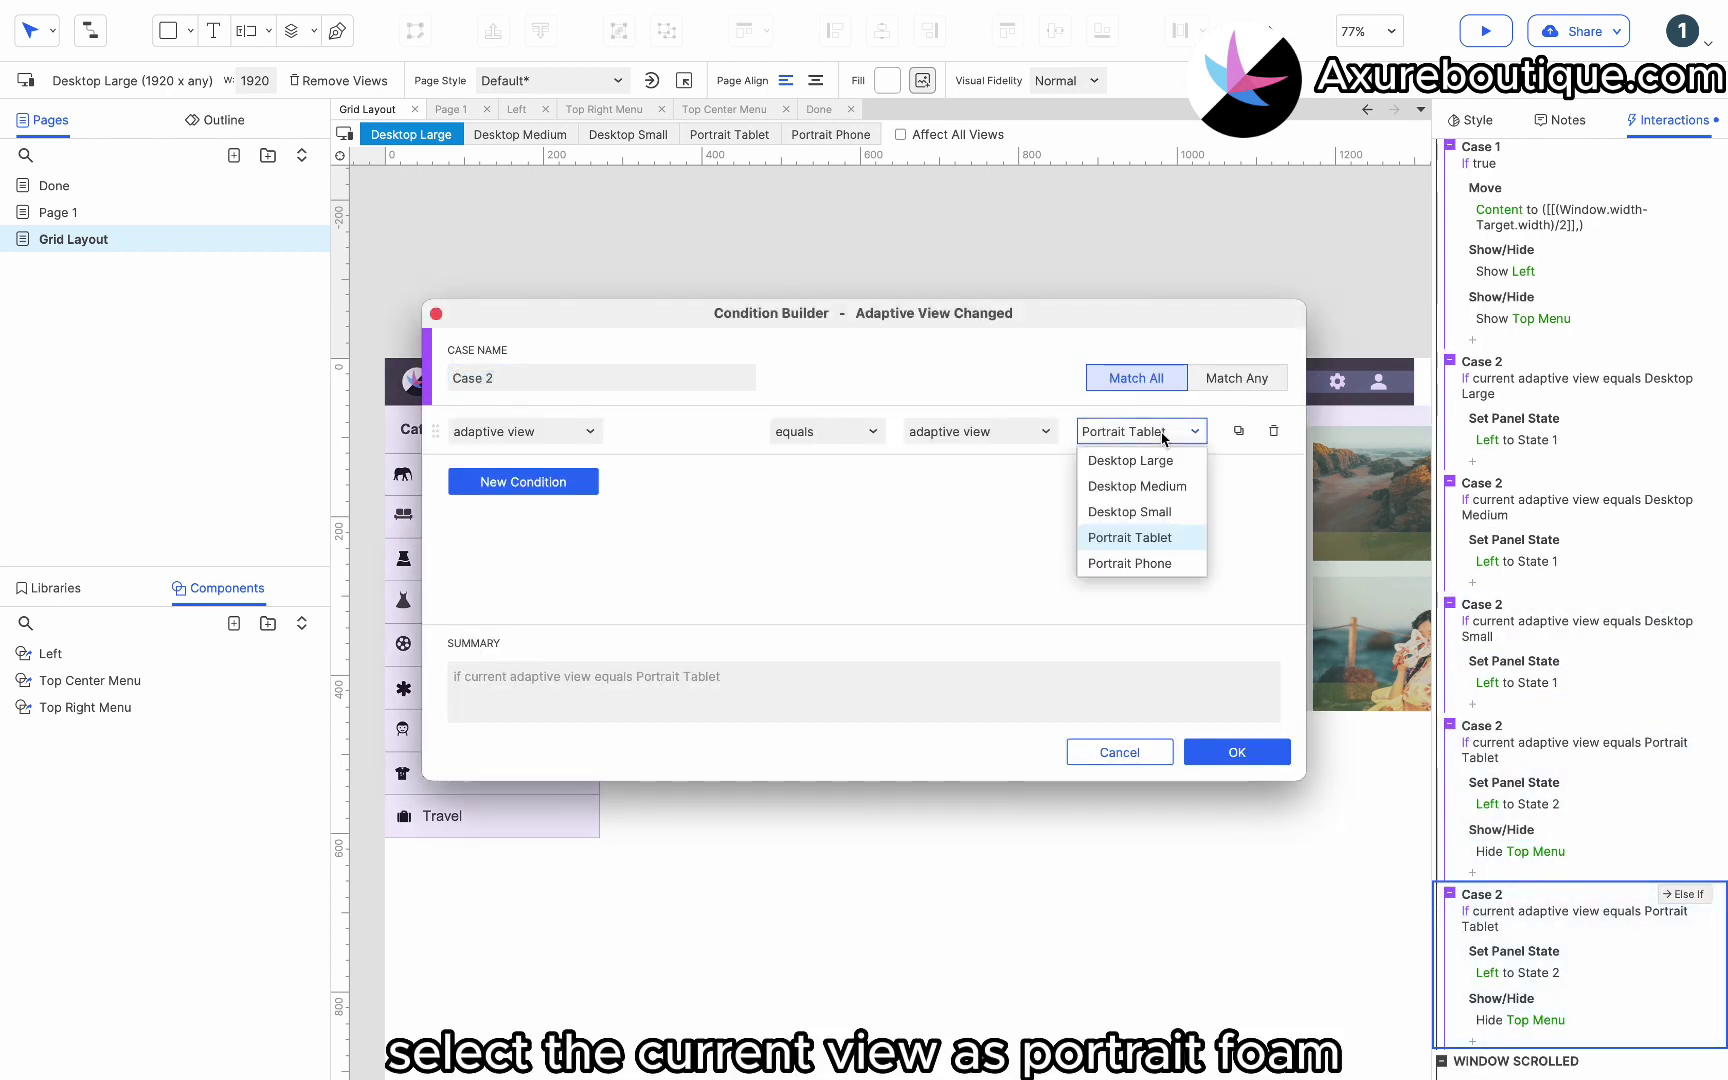
click(1137, 563)
click(1231, 750)
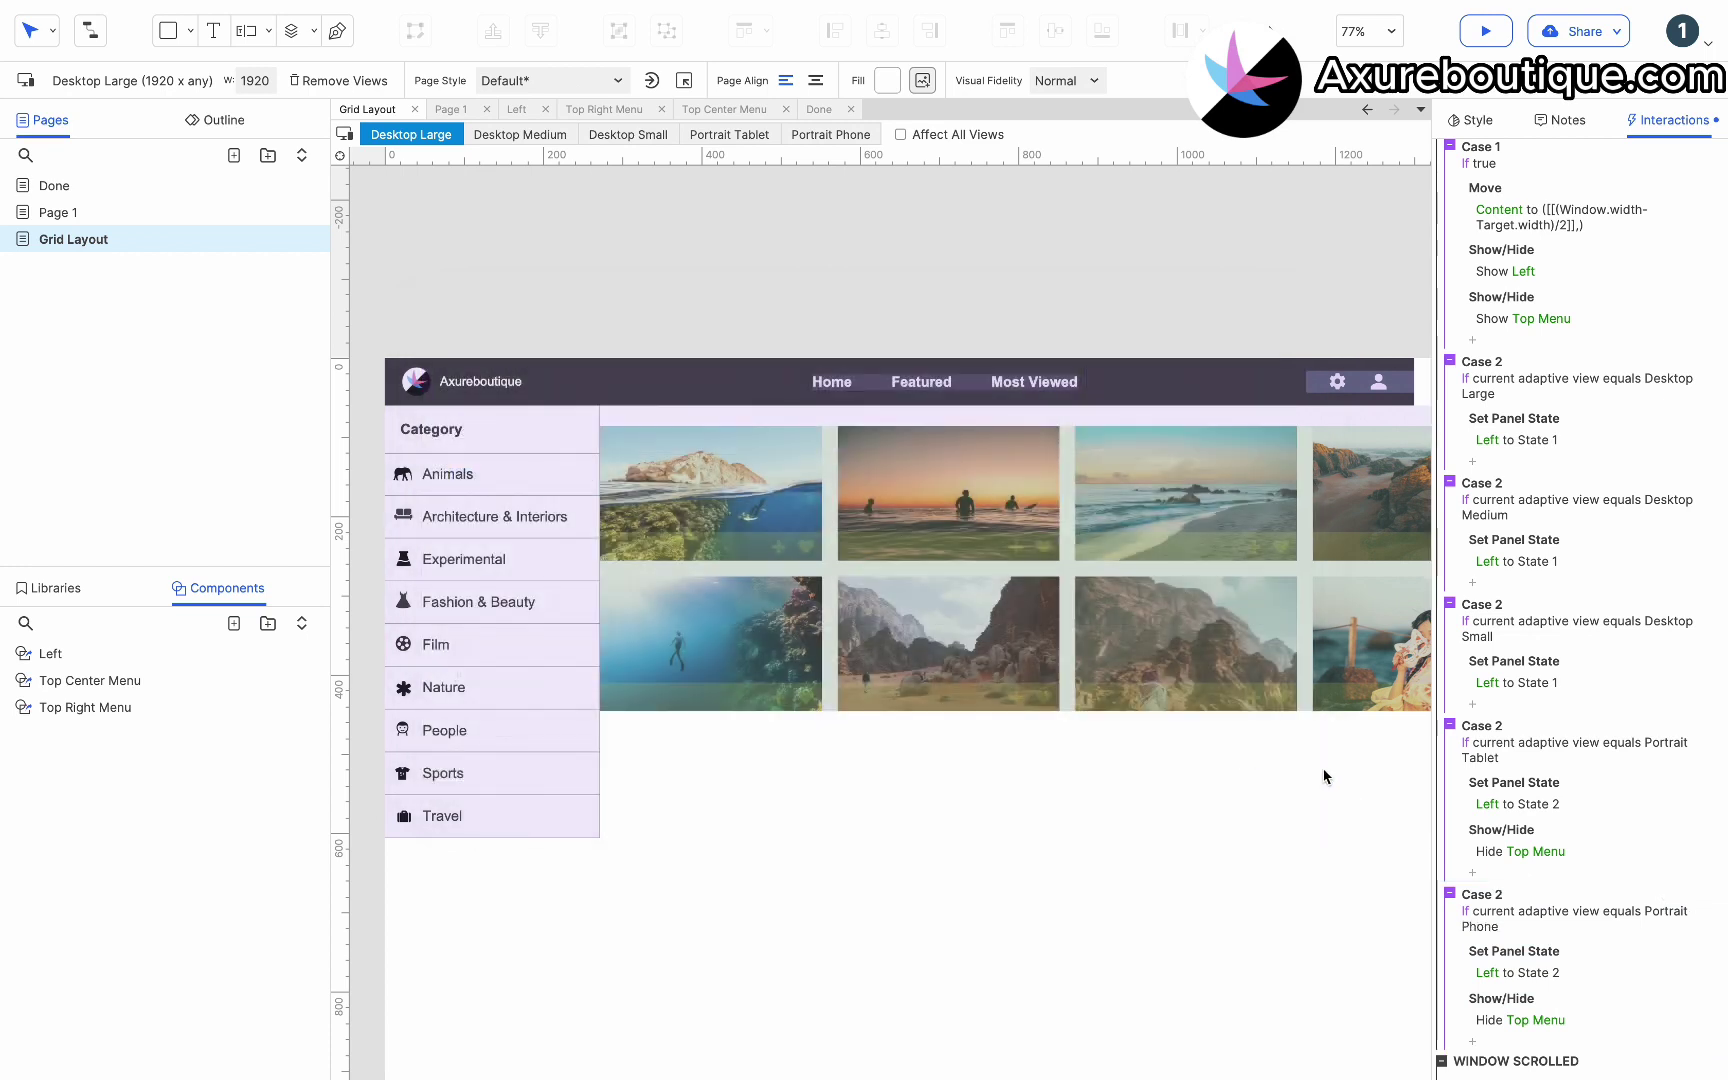
Delete the Set Panel State action for the Left panel from the Portrait Phone case.
scroll(1490, 836, down, 3)
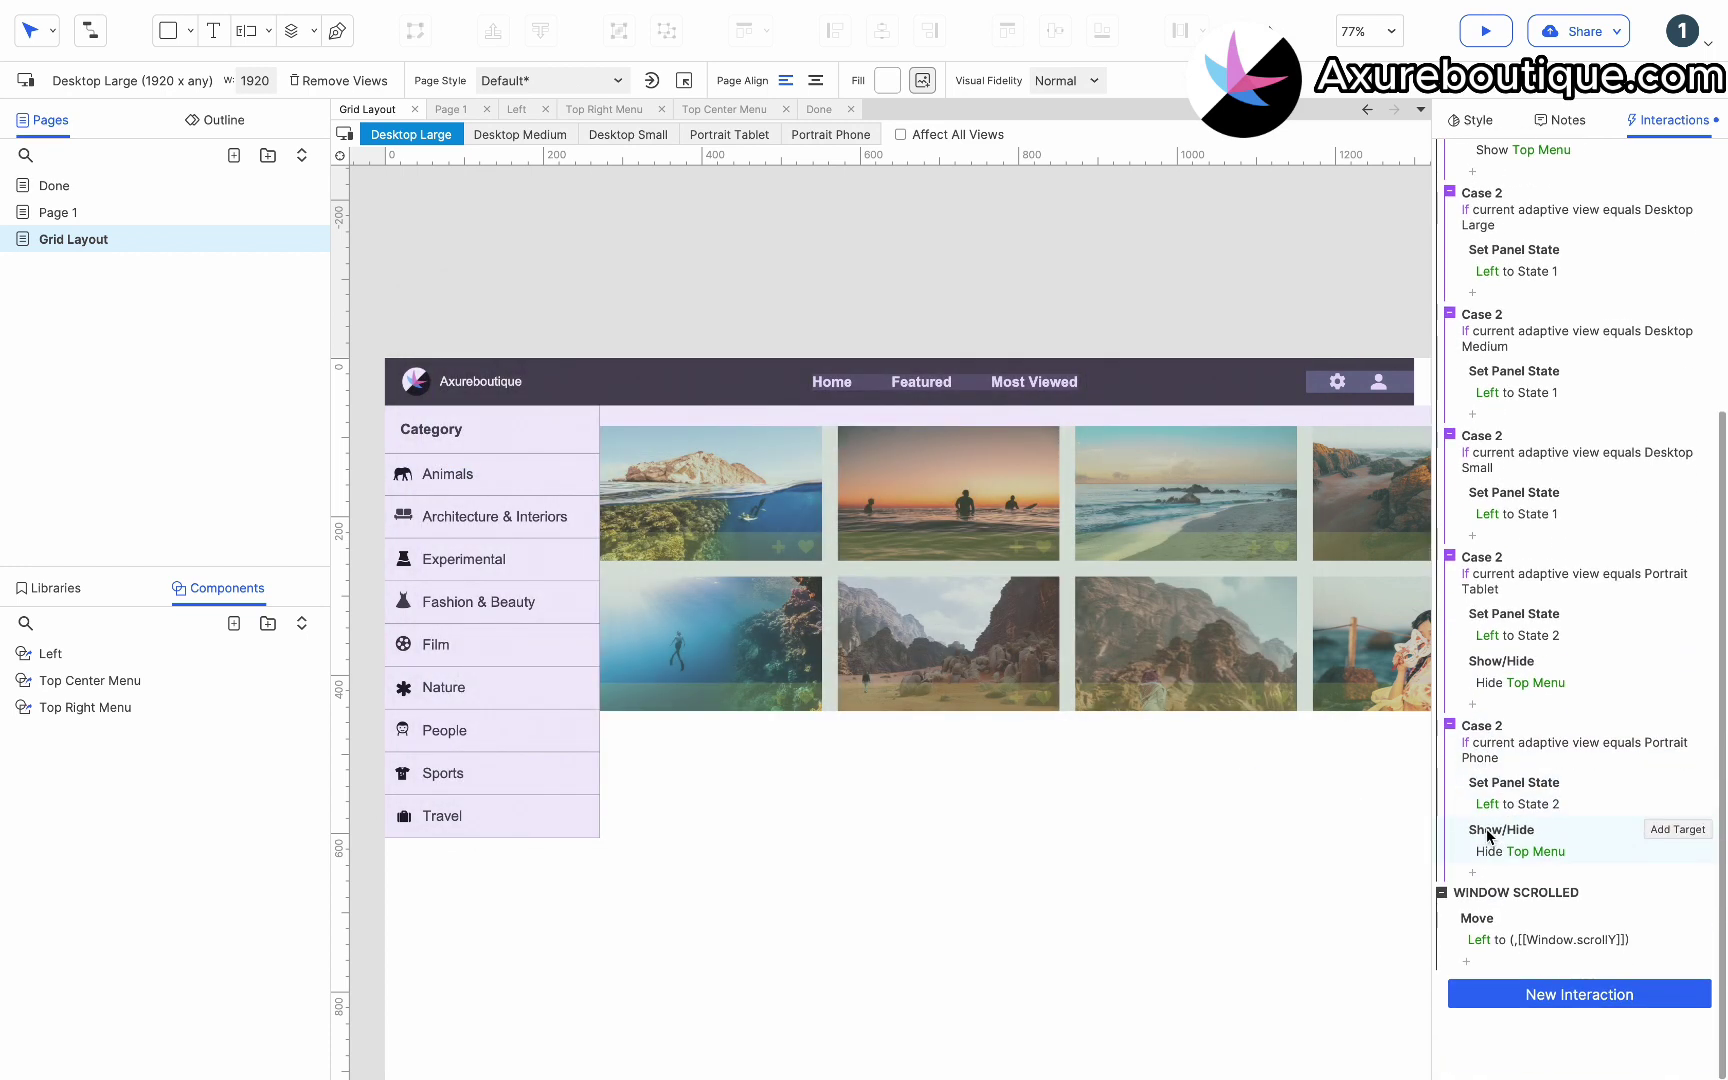
click(1517, 784)
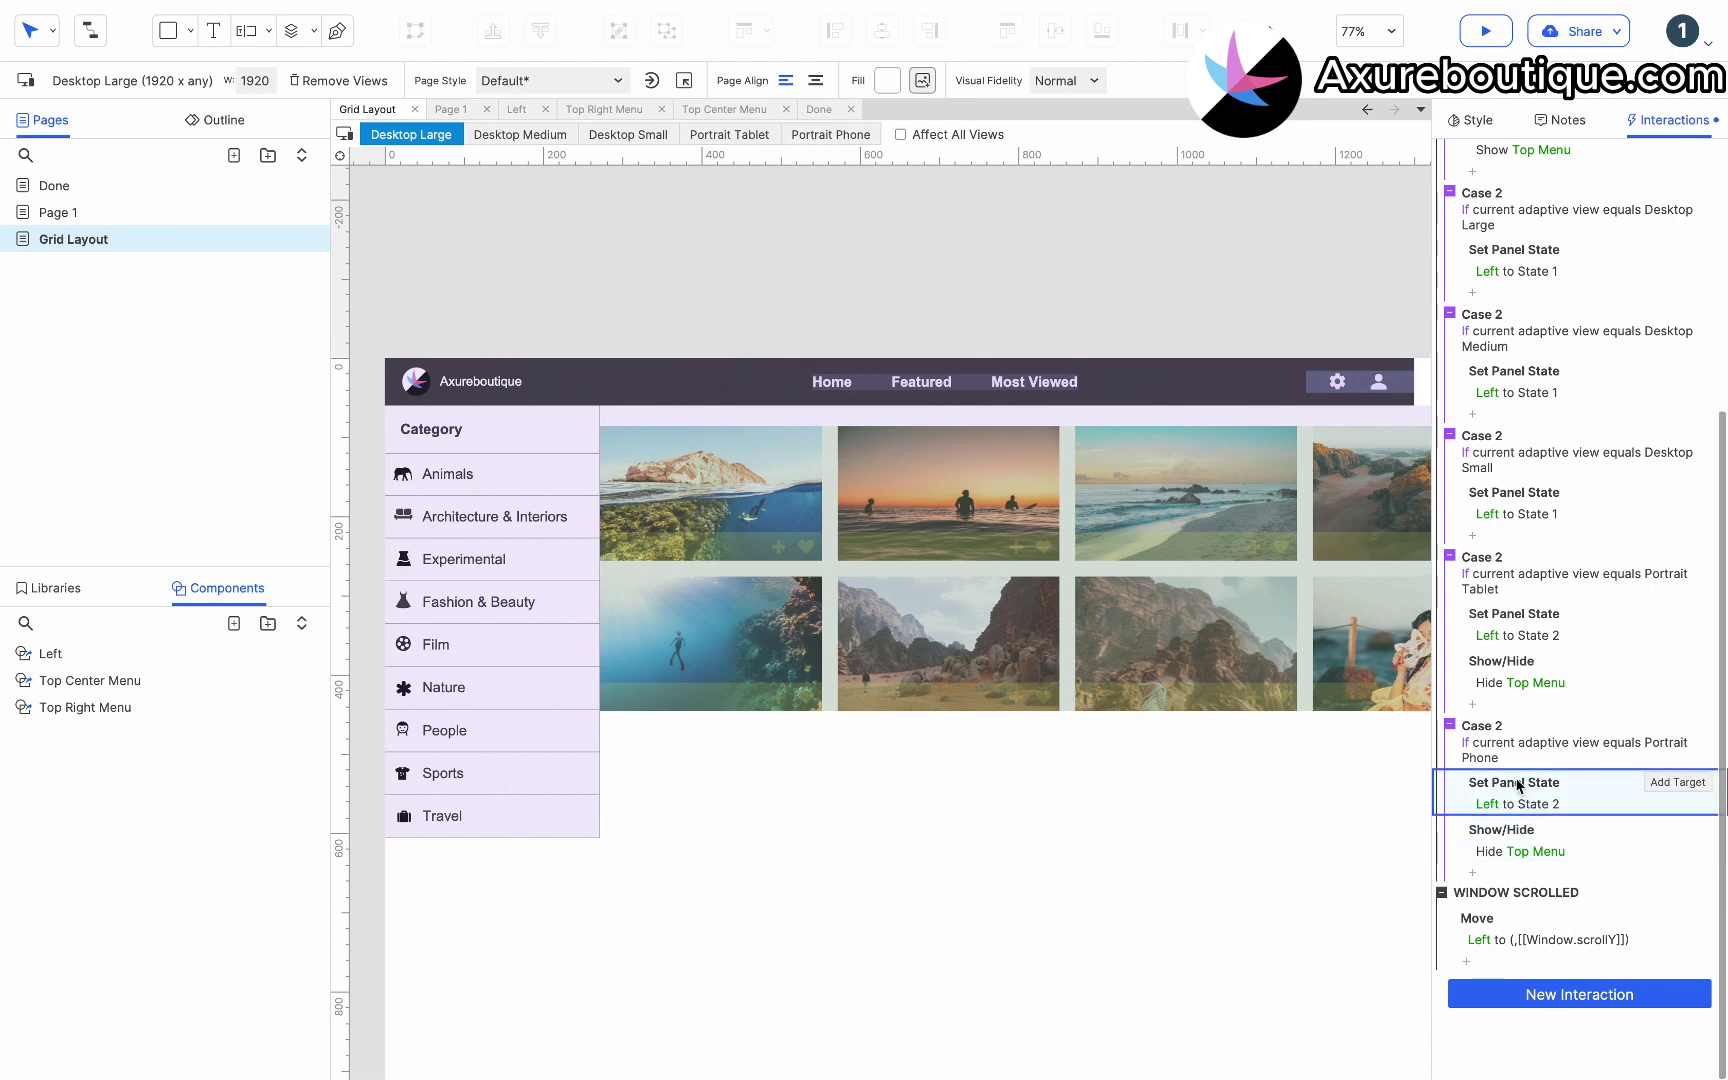
key(Delete)
Add a Show/Hide action to the Portrait Phone case that hides the Left panel.
click(1472, 872)
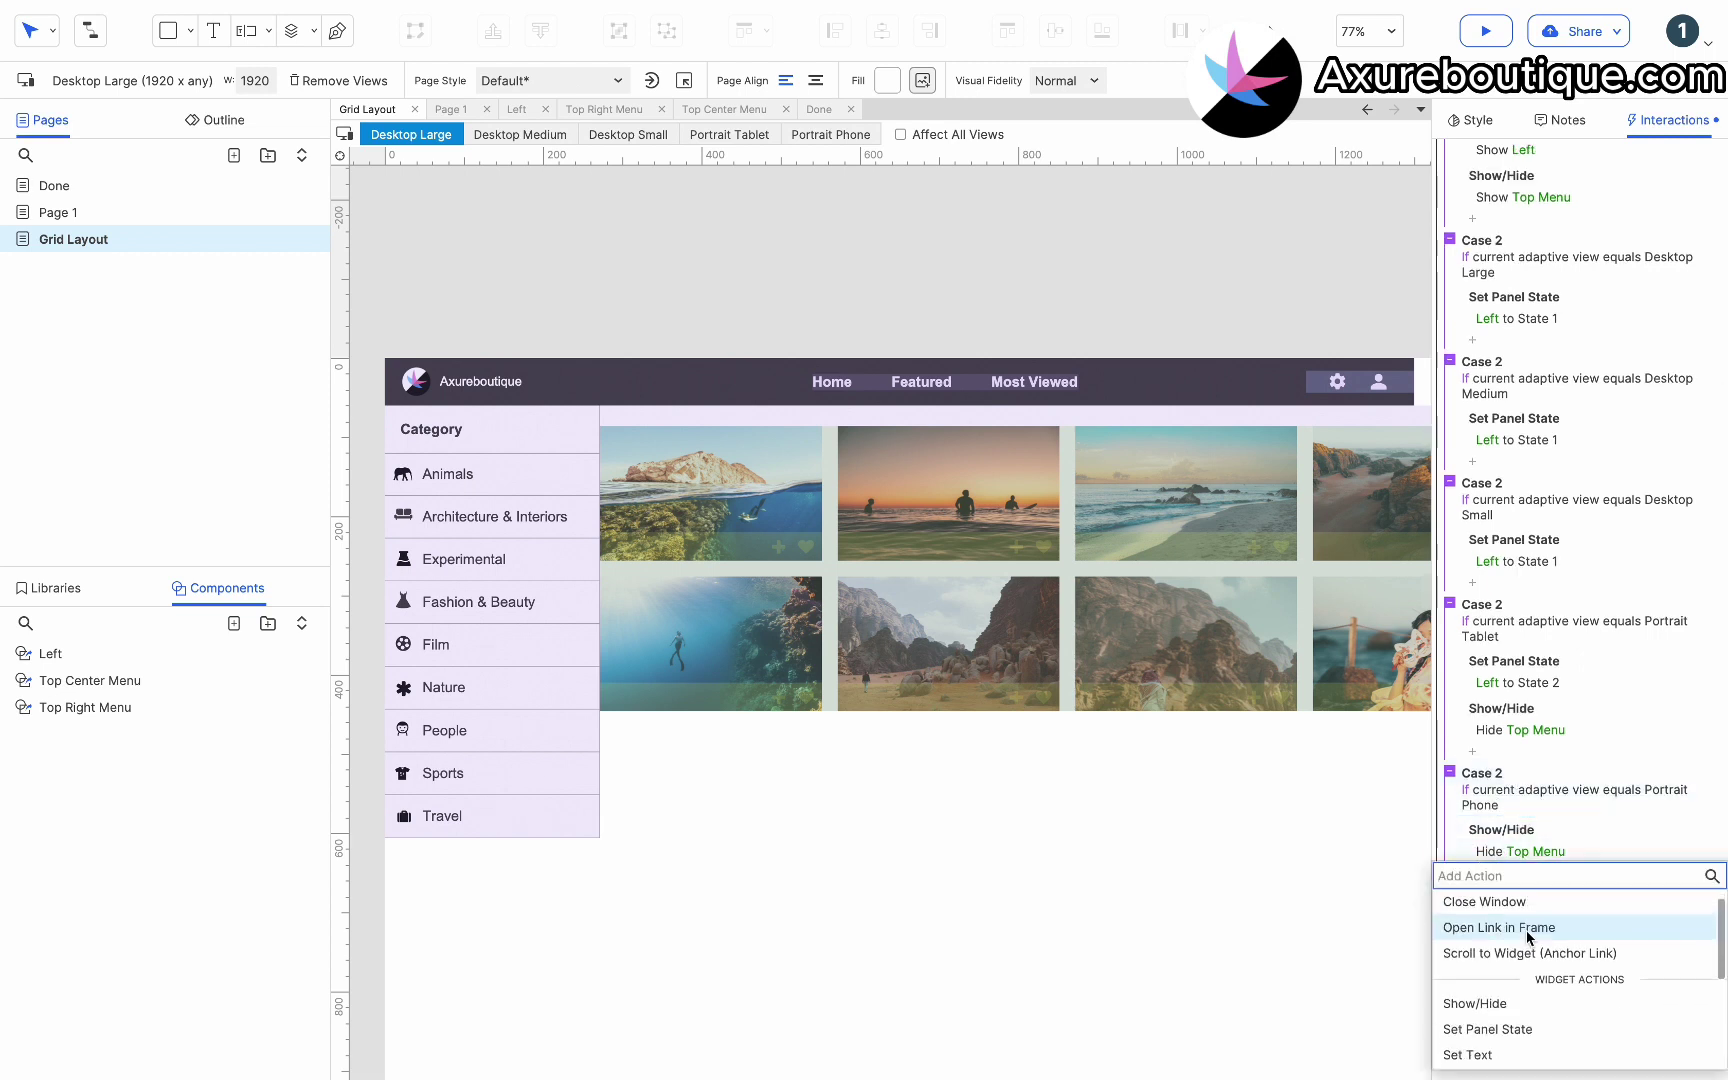
click(1497, 990)
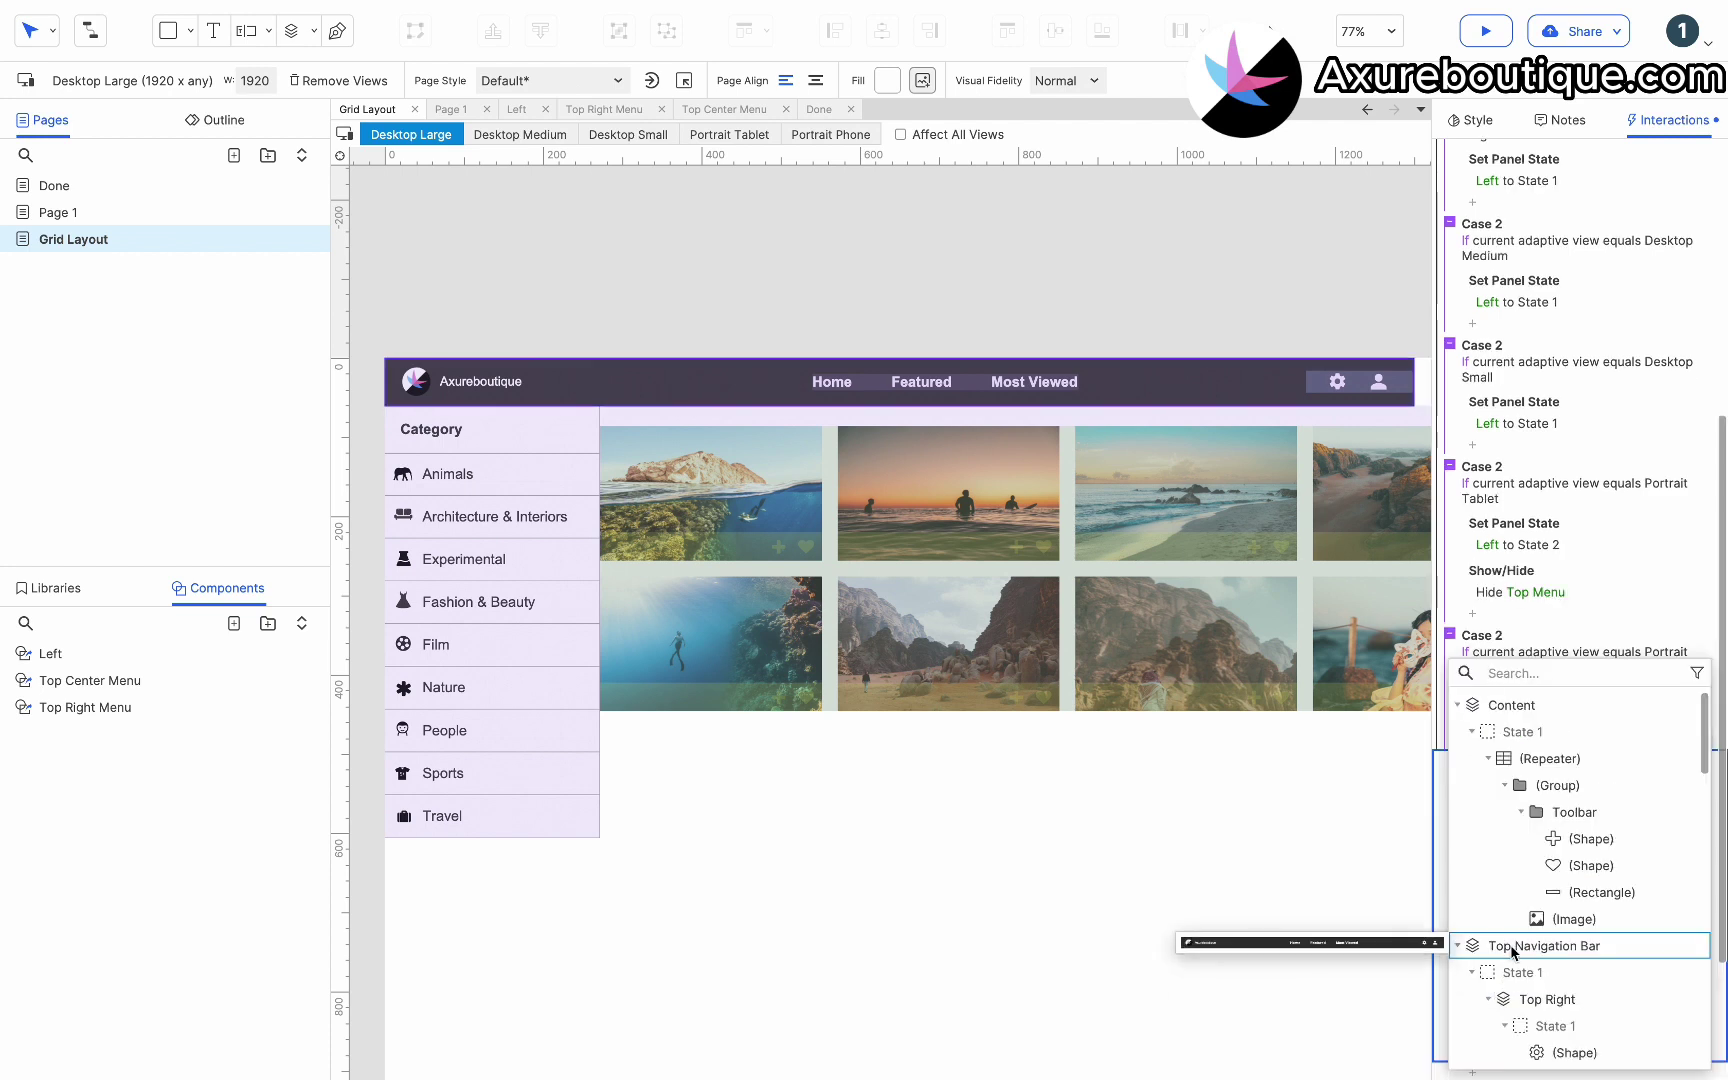
text(lef)
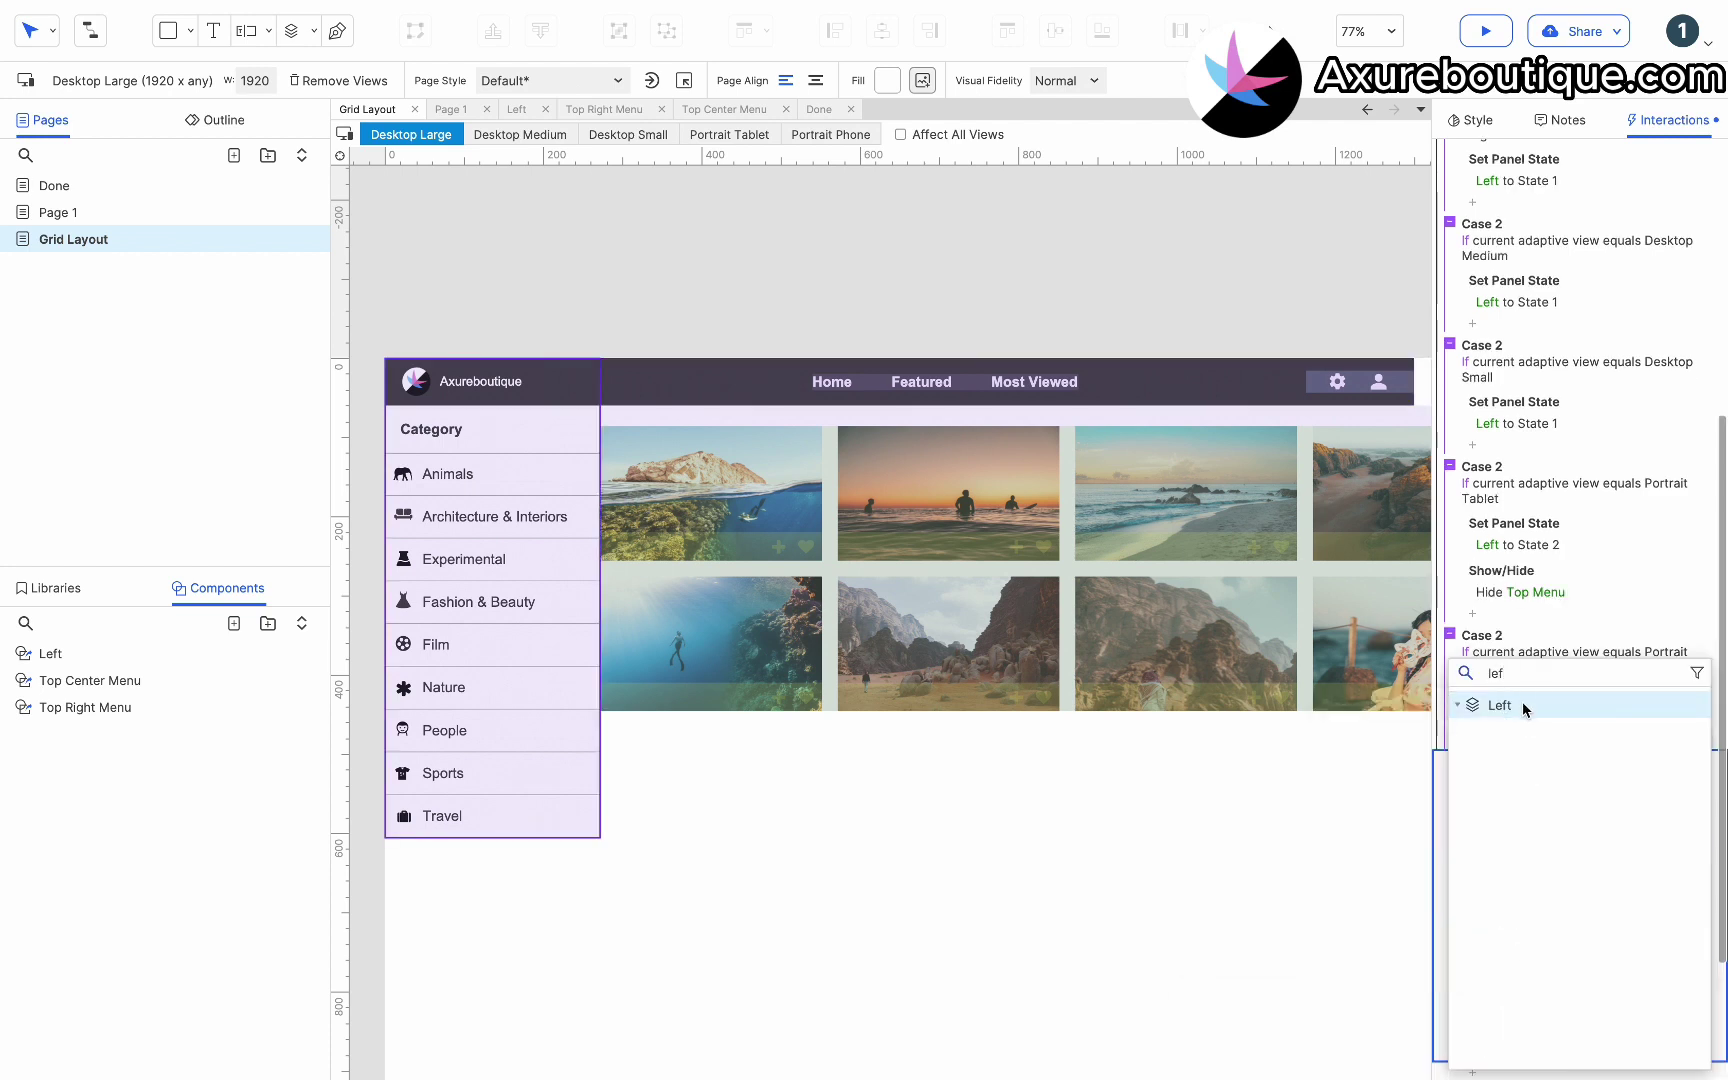
click(1523, 706)
click(1579, 864)
click(1672, 1004)
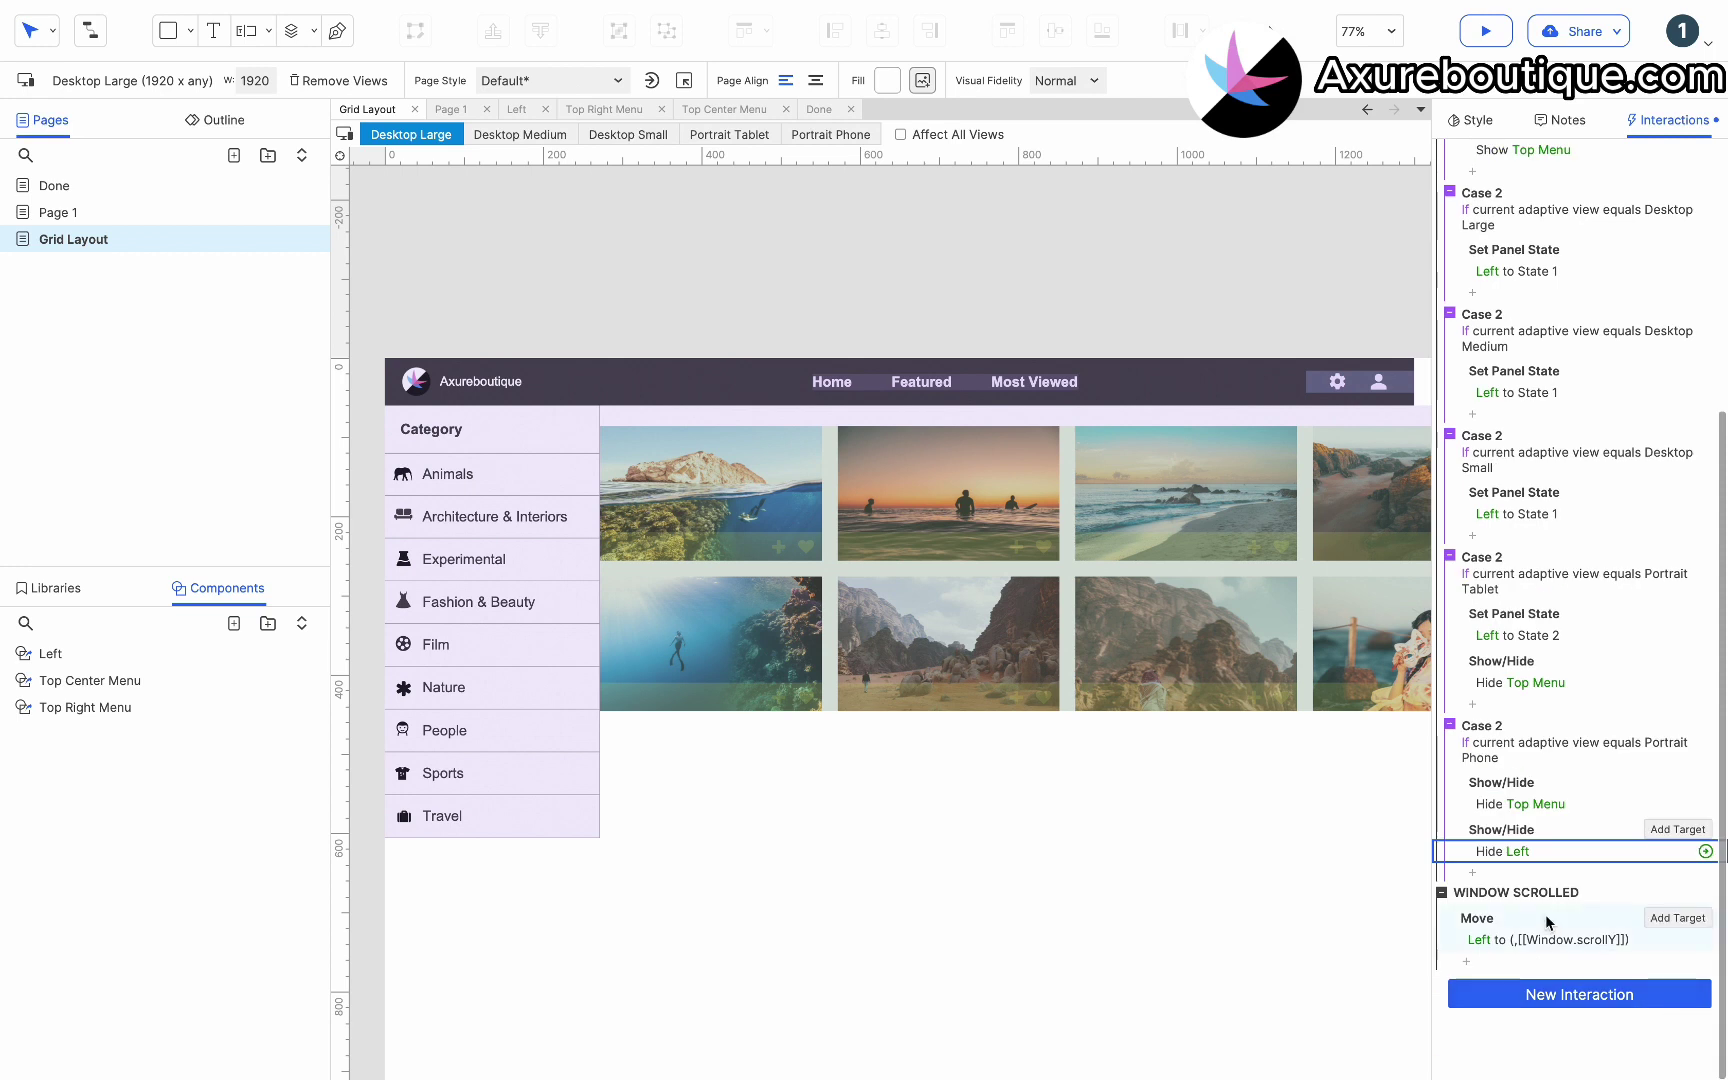
Add a Set Panel State action to the Portrait Phone case that sets the Top Right panel to State 2.
click(1476, 881)
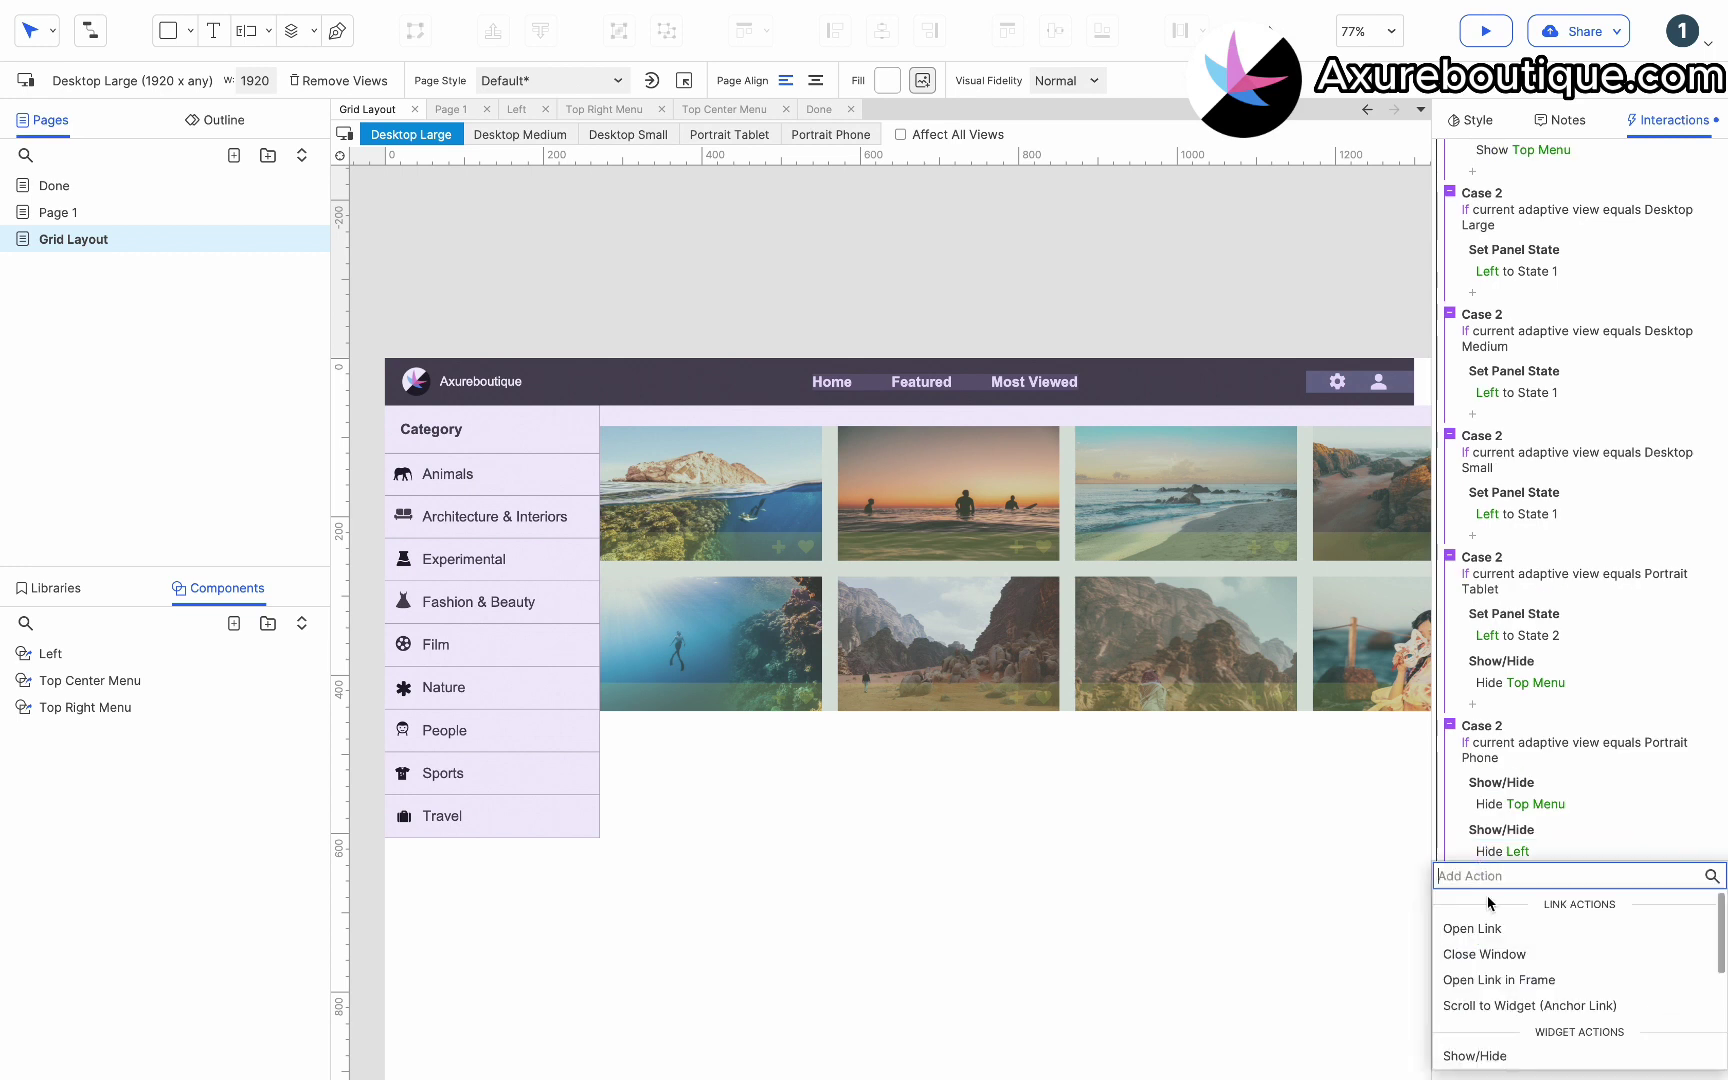
scroll(1489, 940, down, 1)
click(1492, 1024)
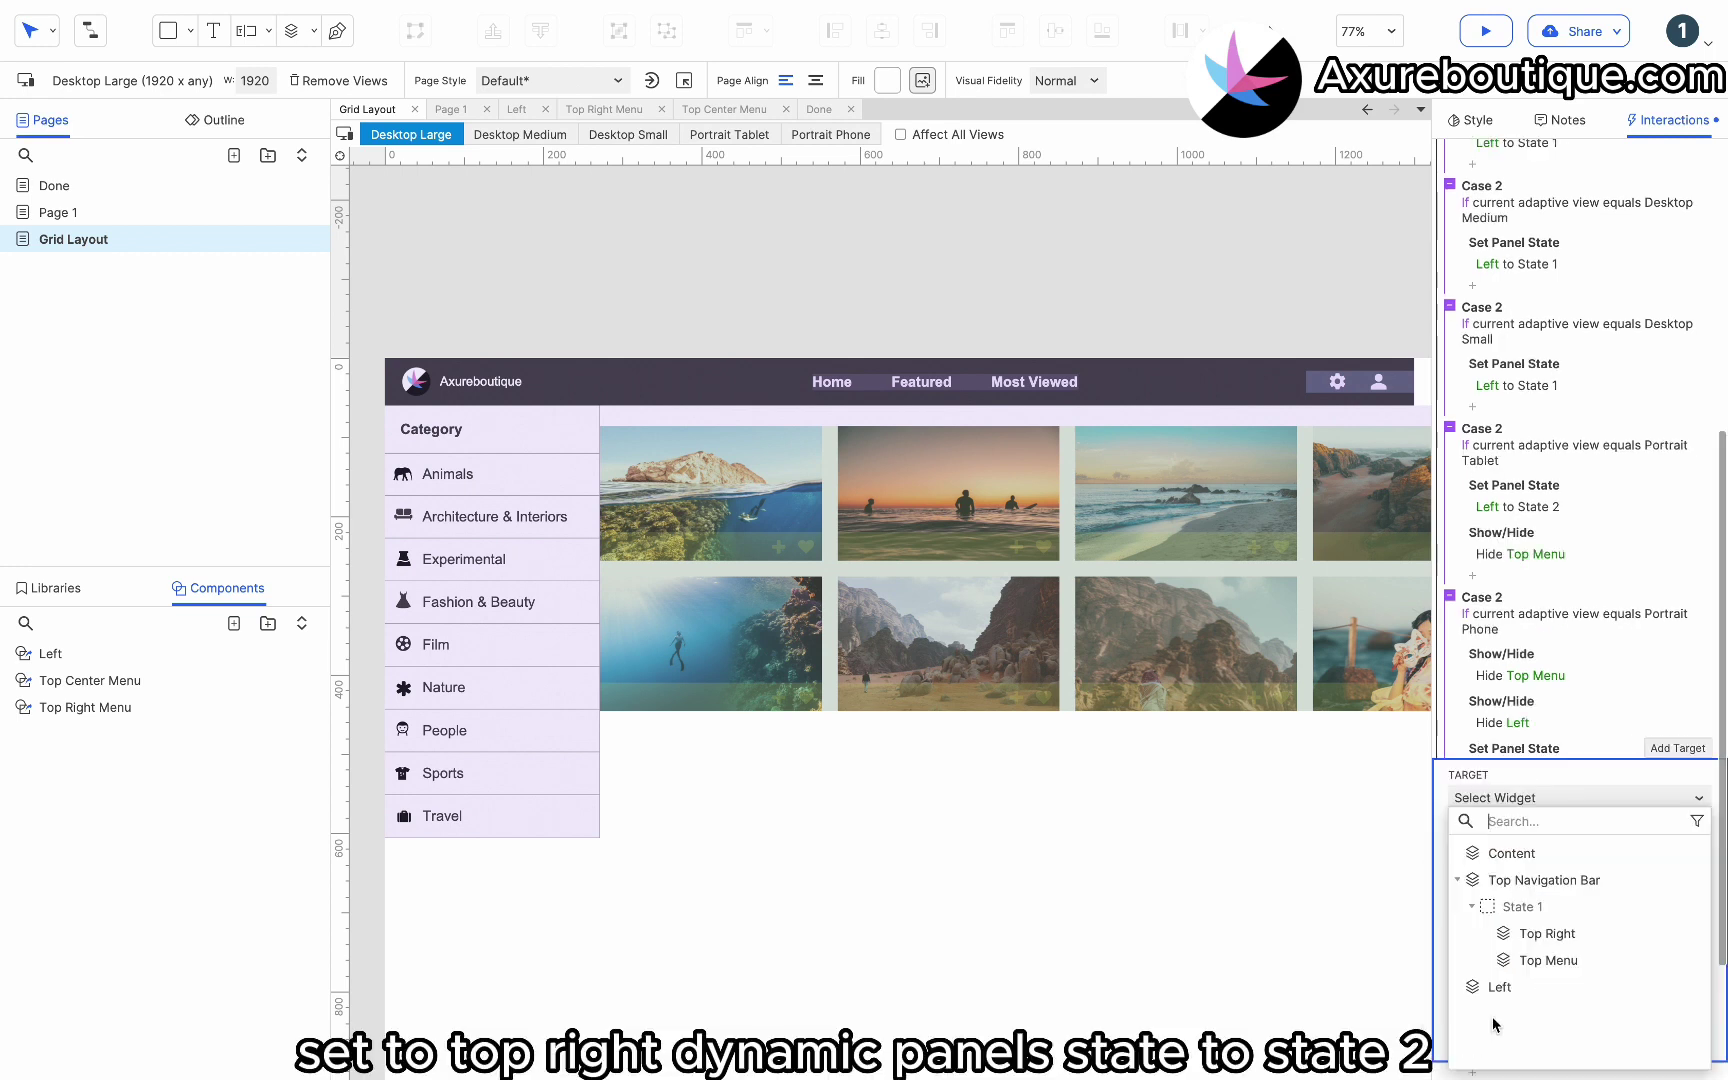
click(1547, 933)
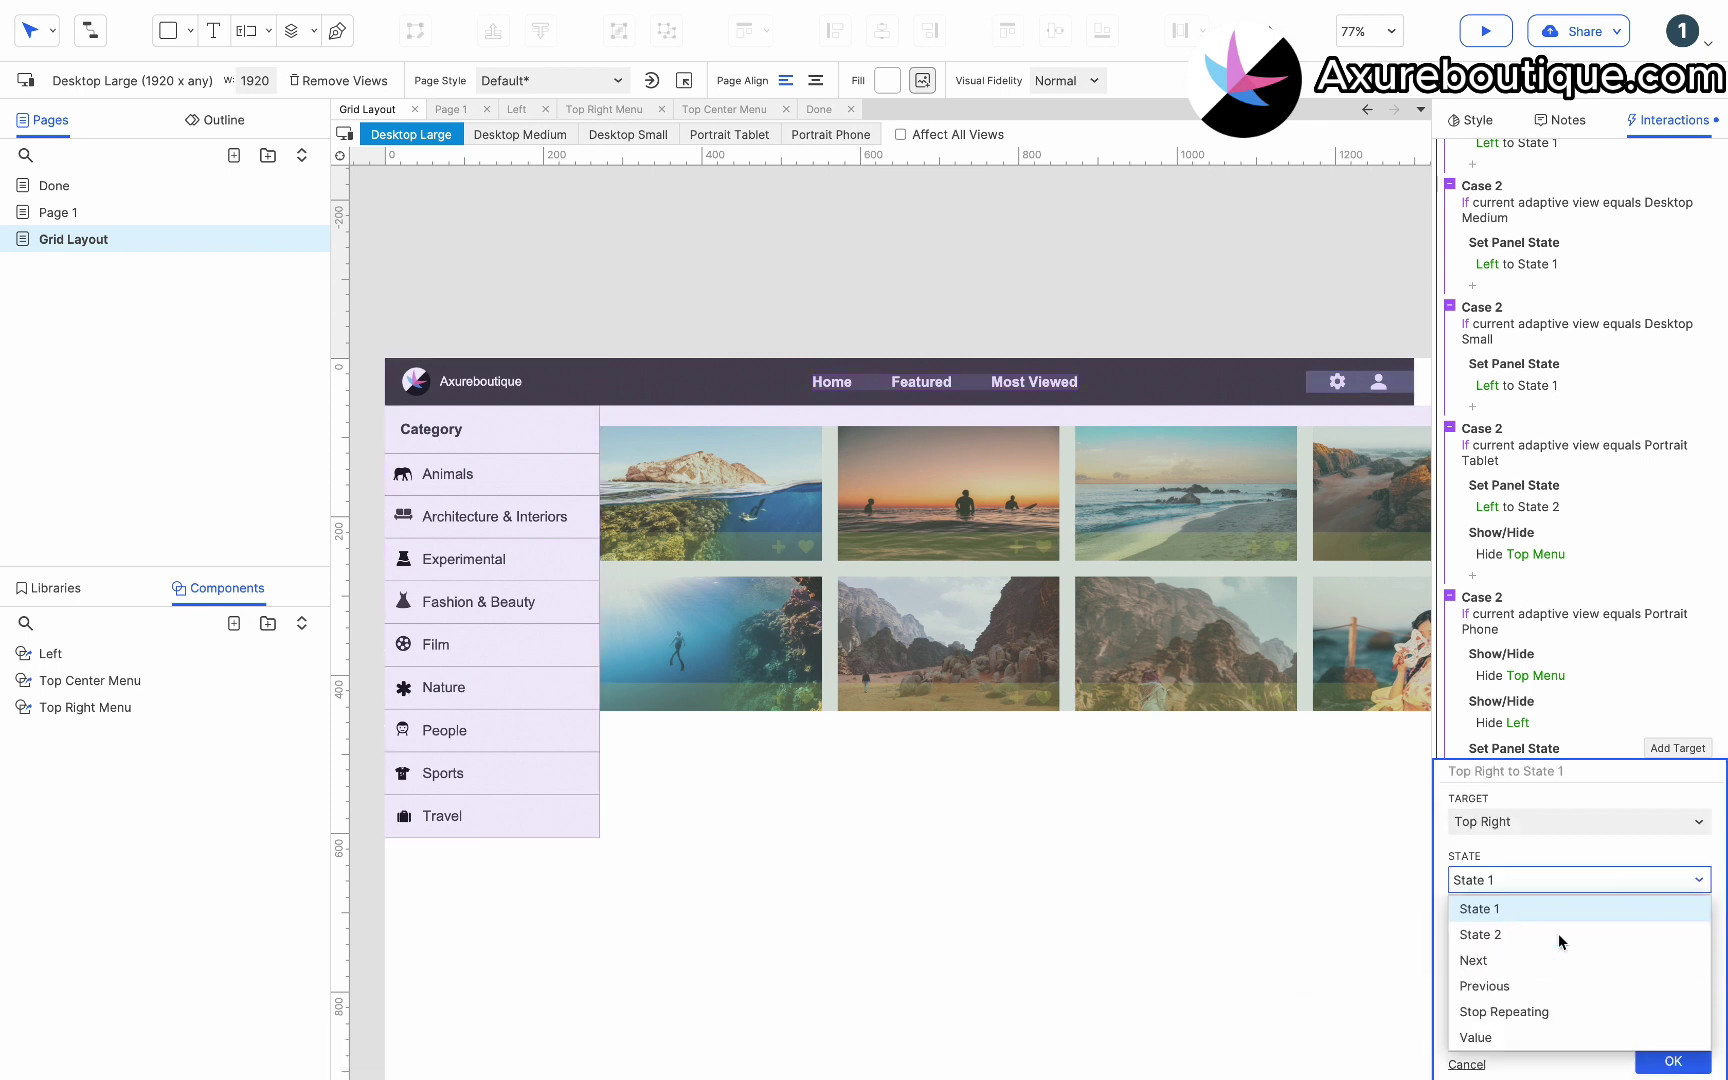
click(1560, 937)
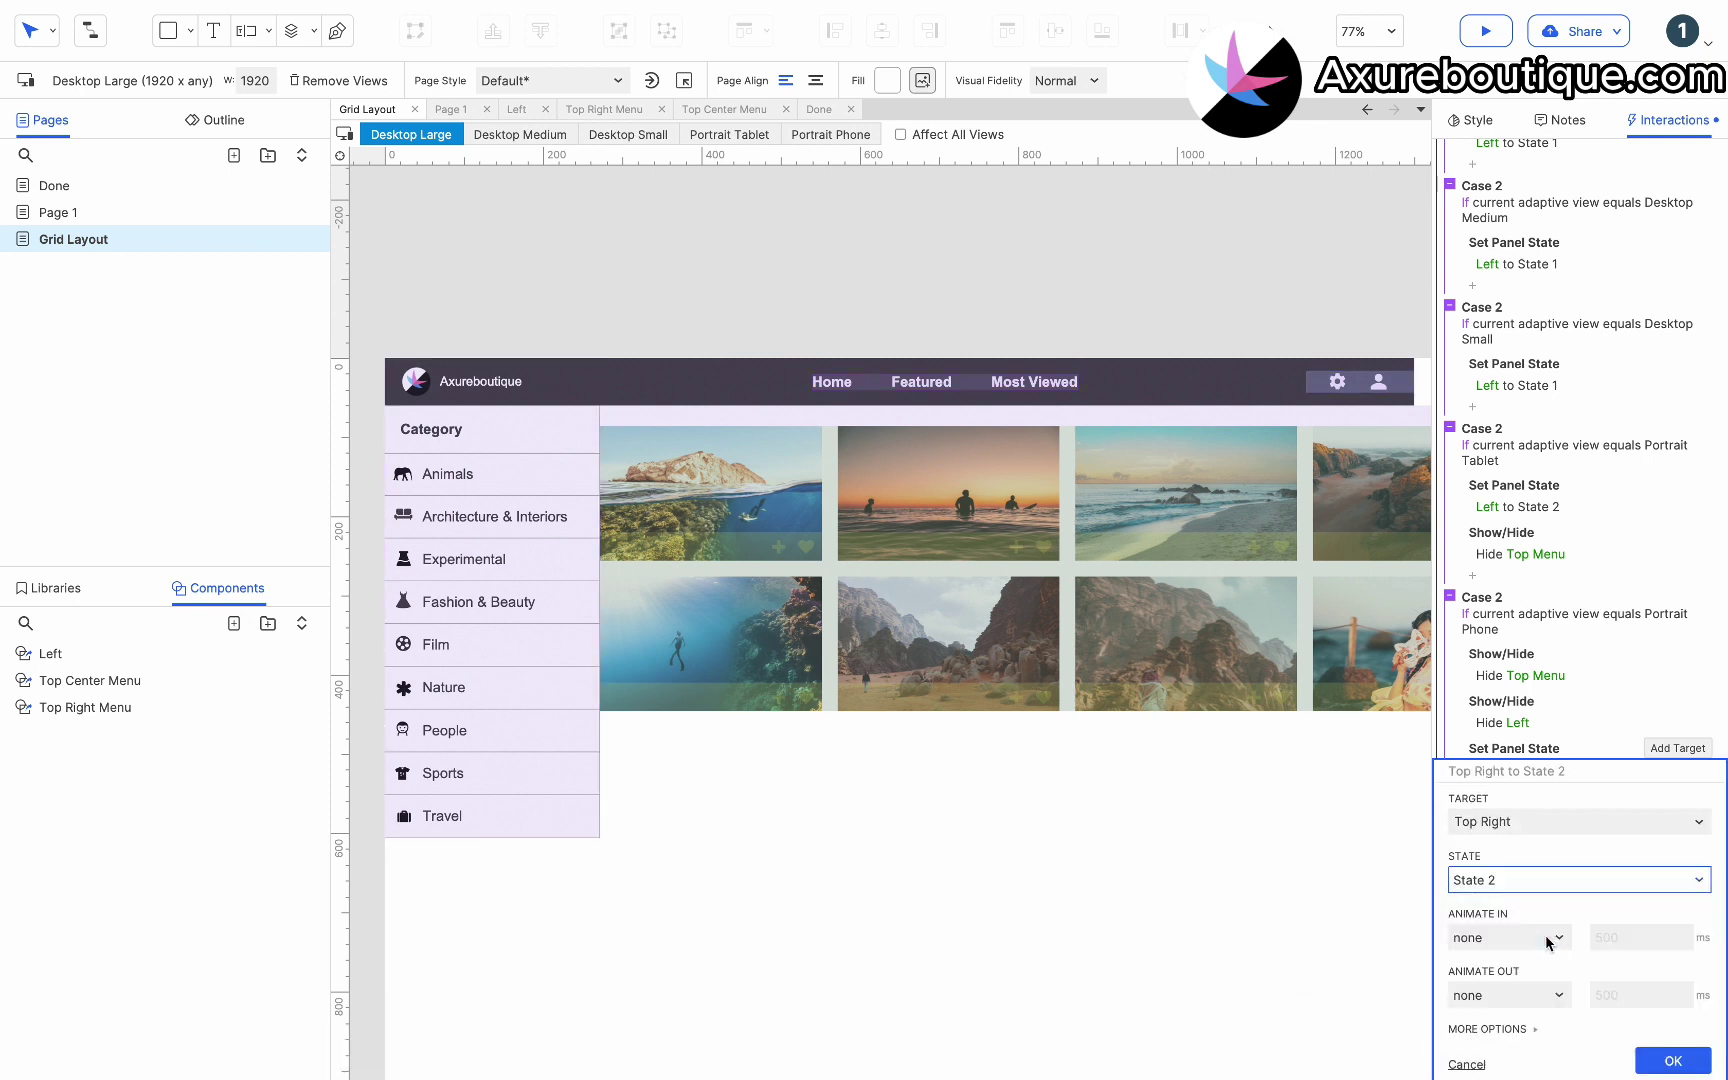
click(1670, 1057)
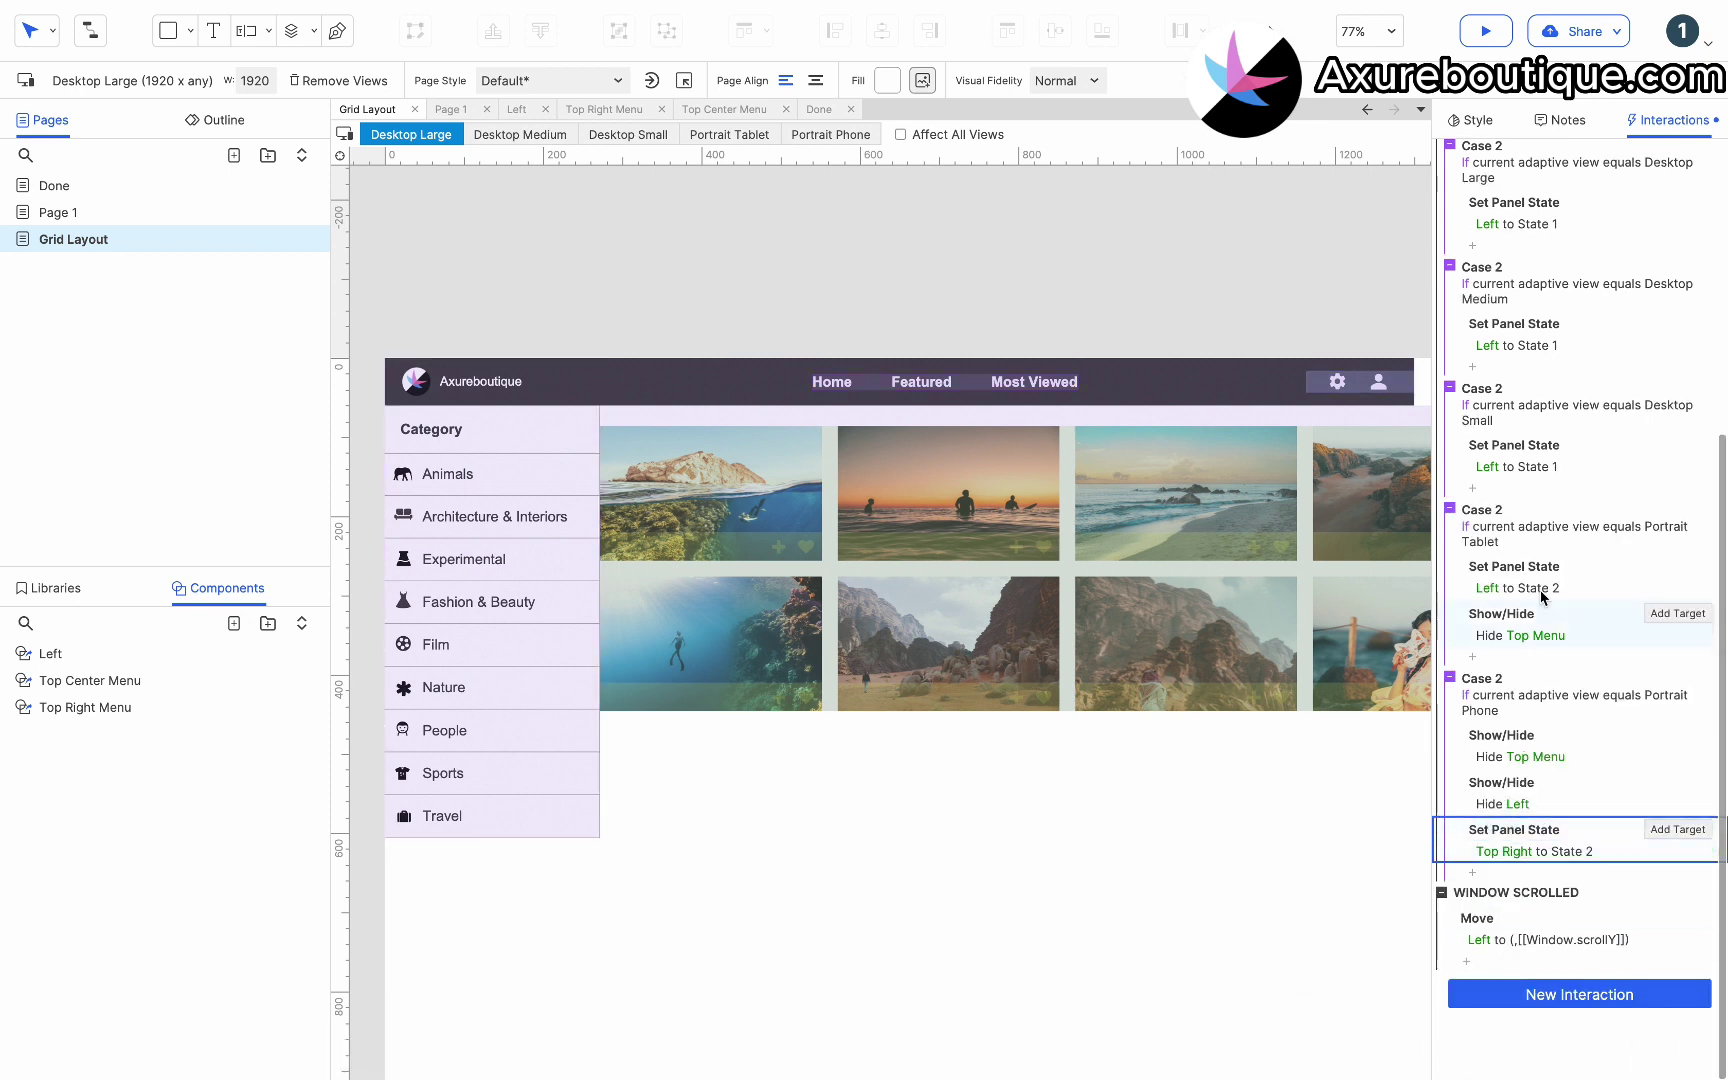
Copy the Top Right Set Panel State action into Case 1 of Adaptive View Changed and set its state to State 1.
scroll(1545, 575, up, 3)
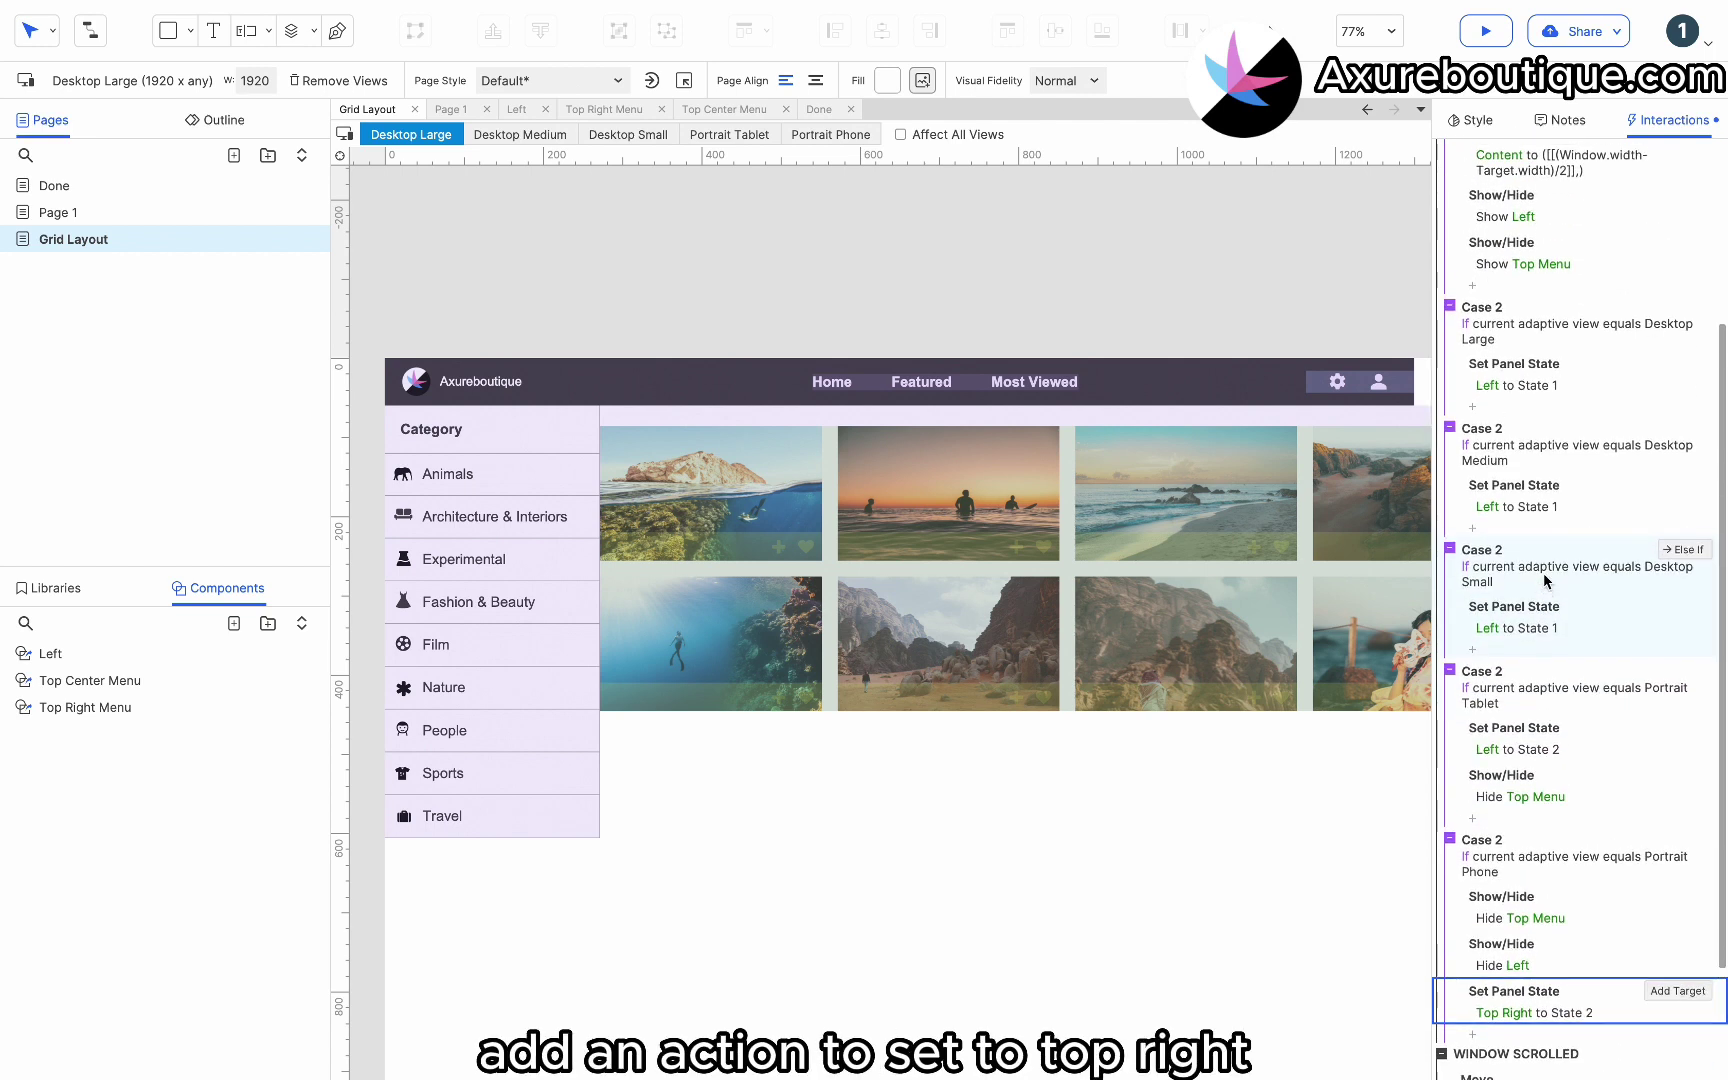
scroll(1545, 580, up, 1)
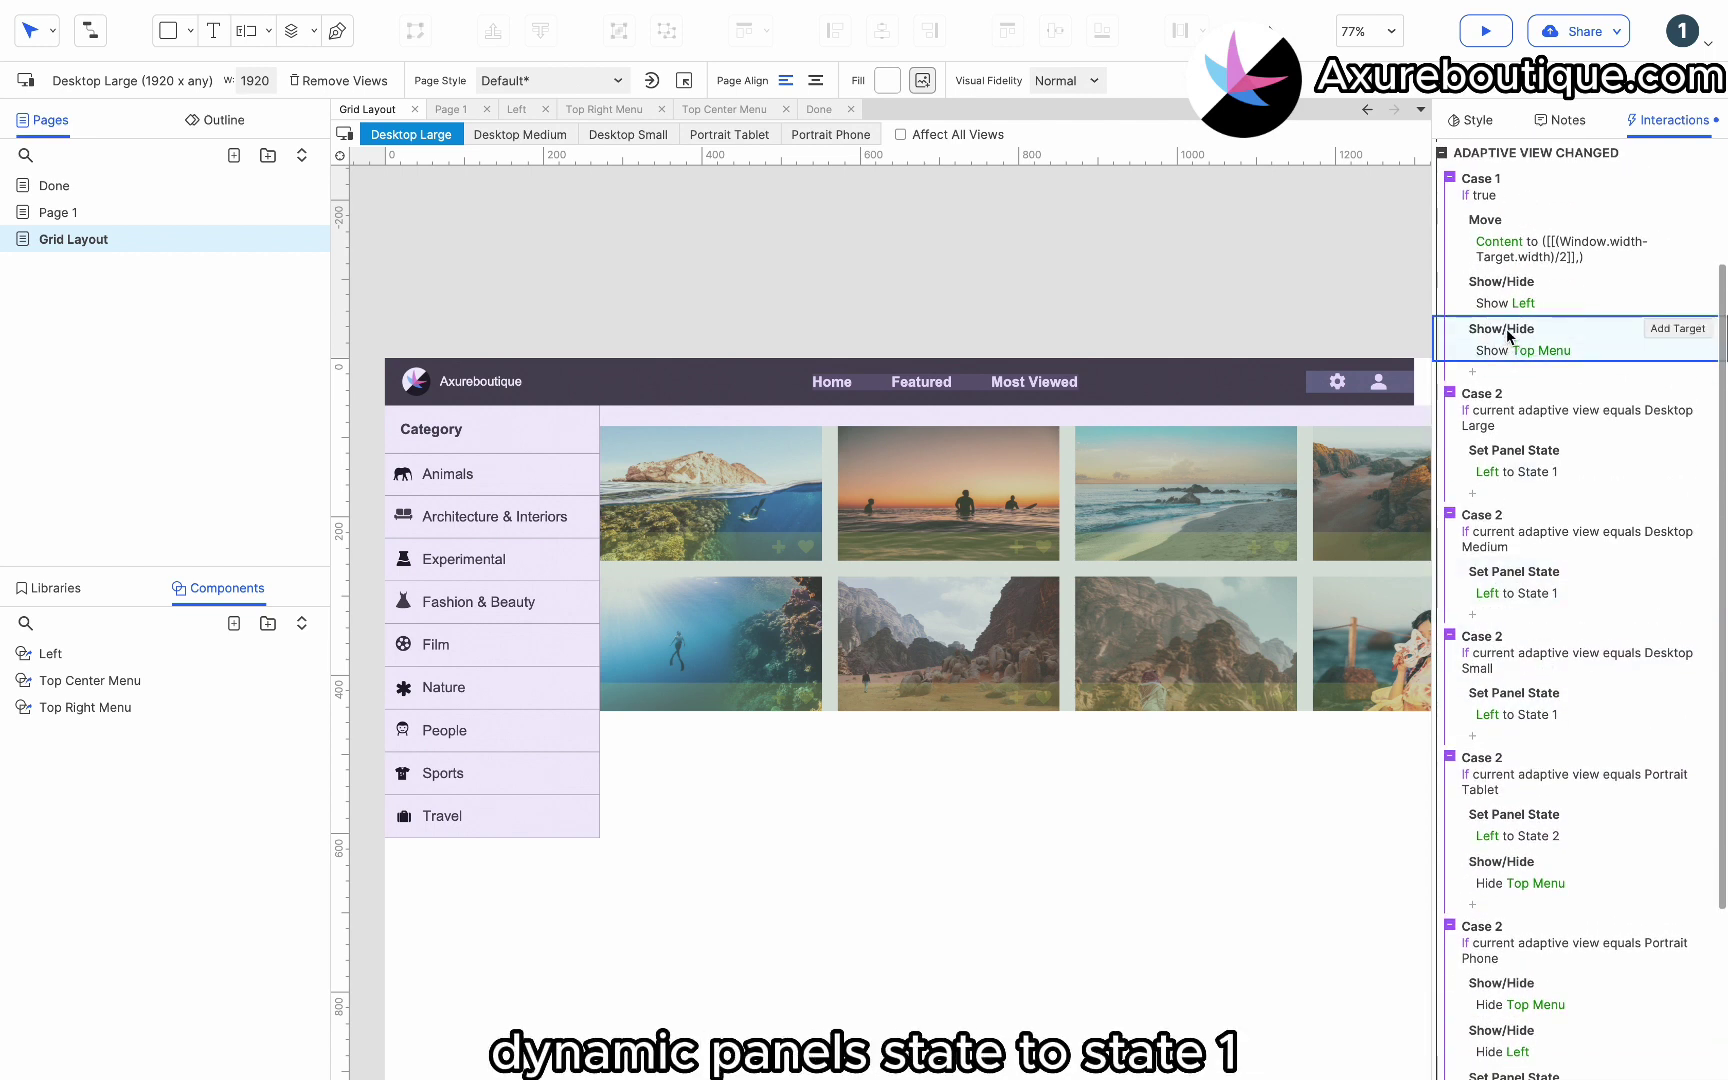
key(ctrl+v)
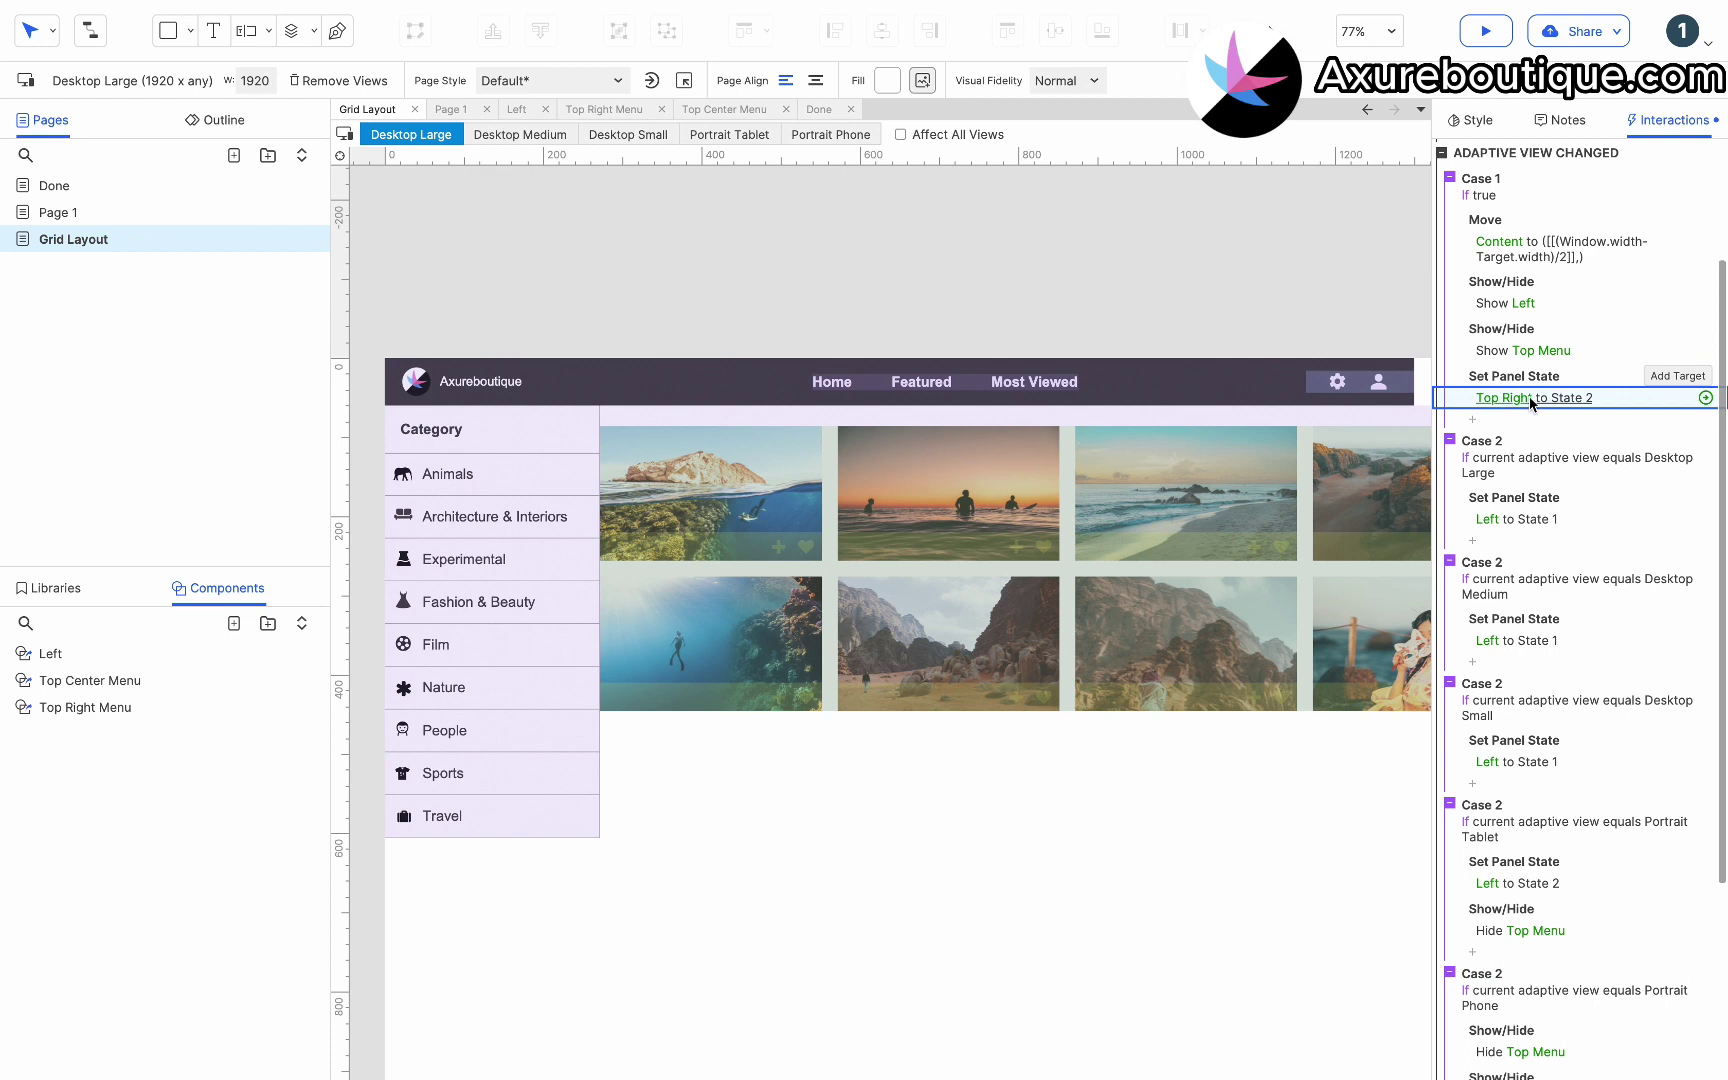
click(1508, 399)
click(1527, 508)
click(1510, 529)
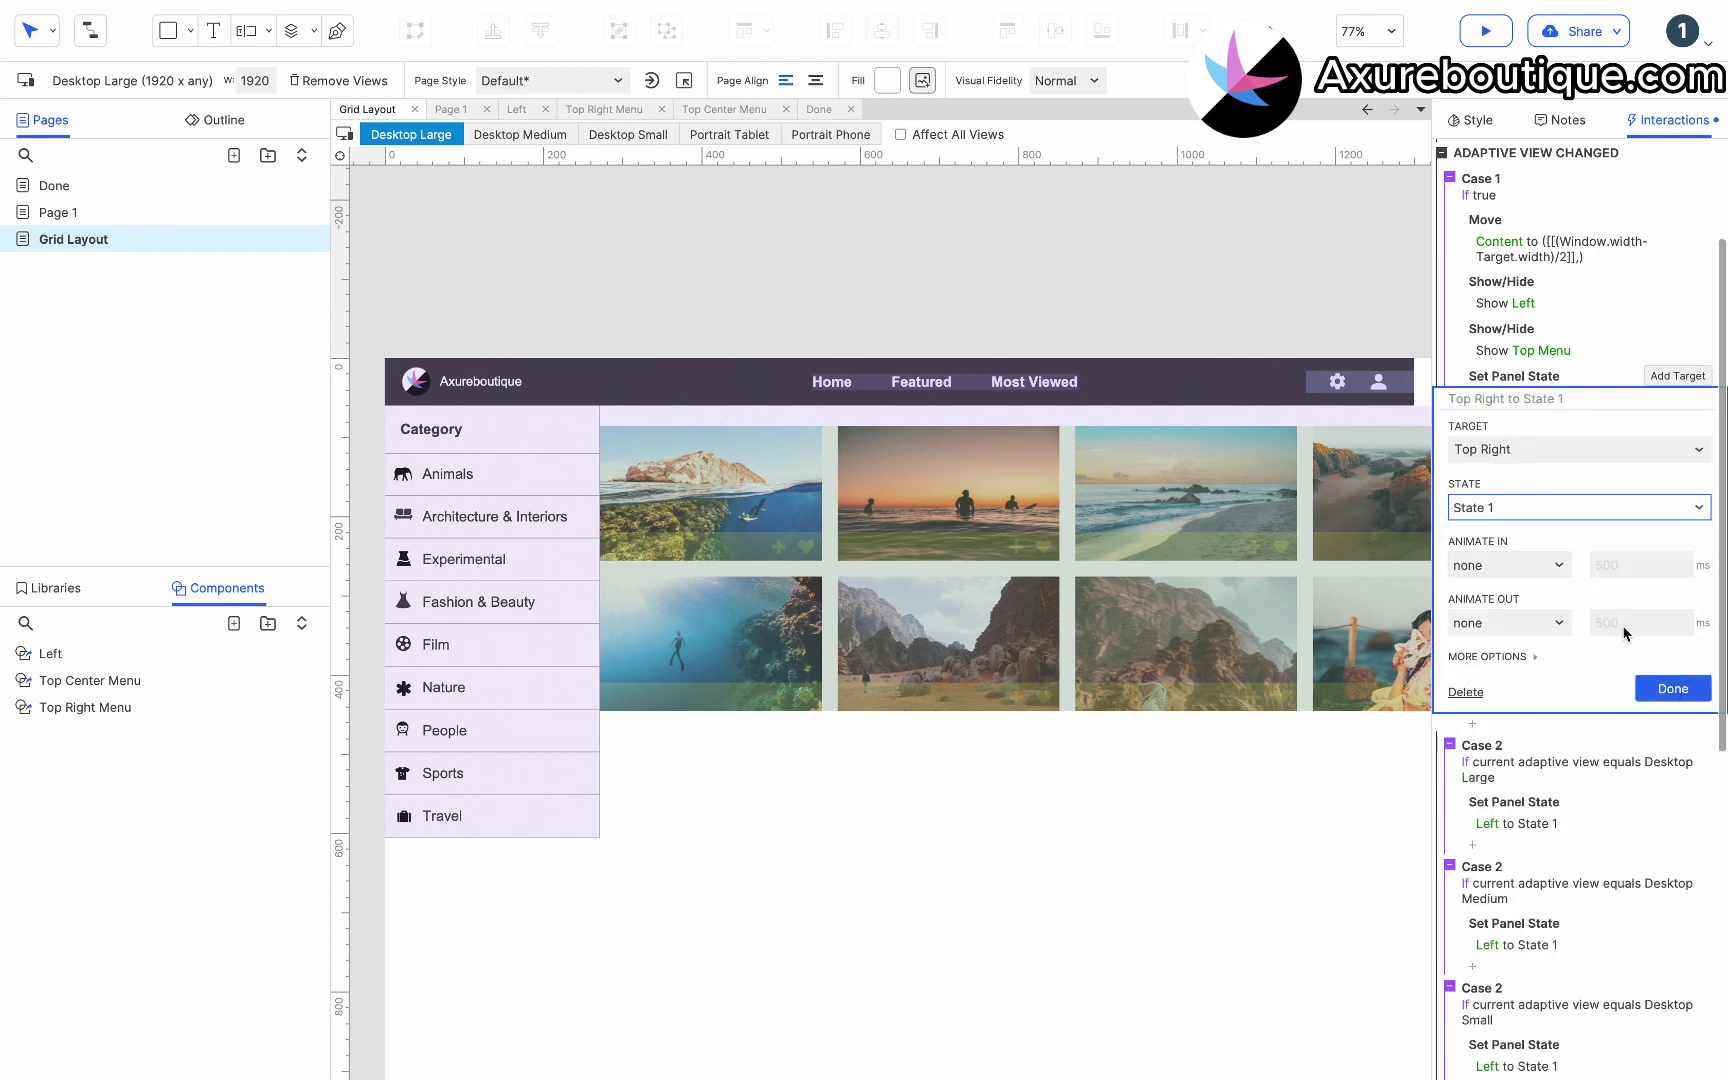
click(1668, 689)
In the Portrait Phone view, name the item group inside the Content panel's repeater "Small Item" and leave the repeater.
scroll(1504, 720, down, 2)
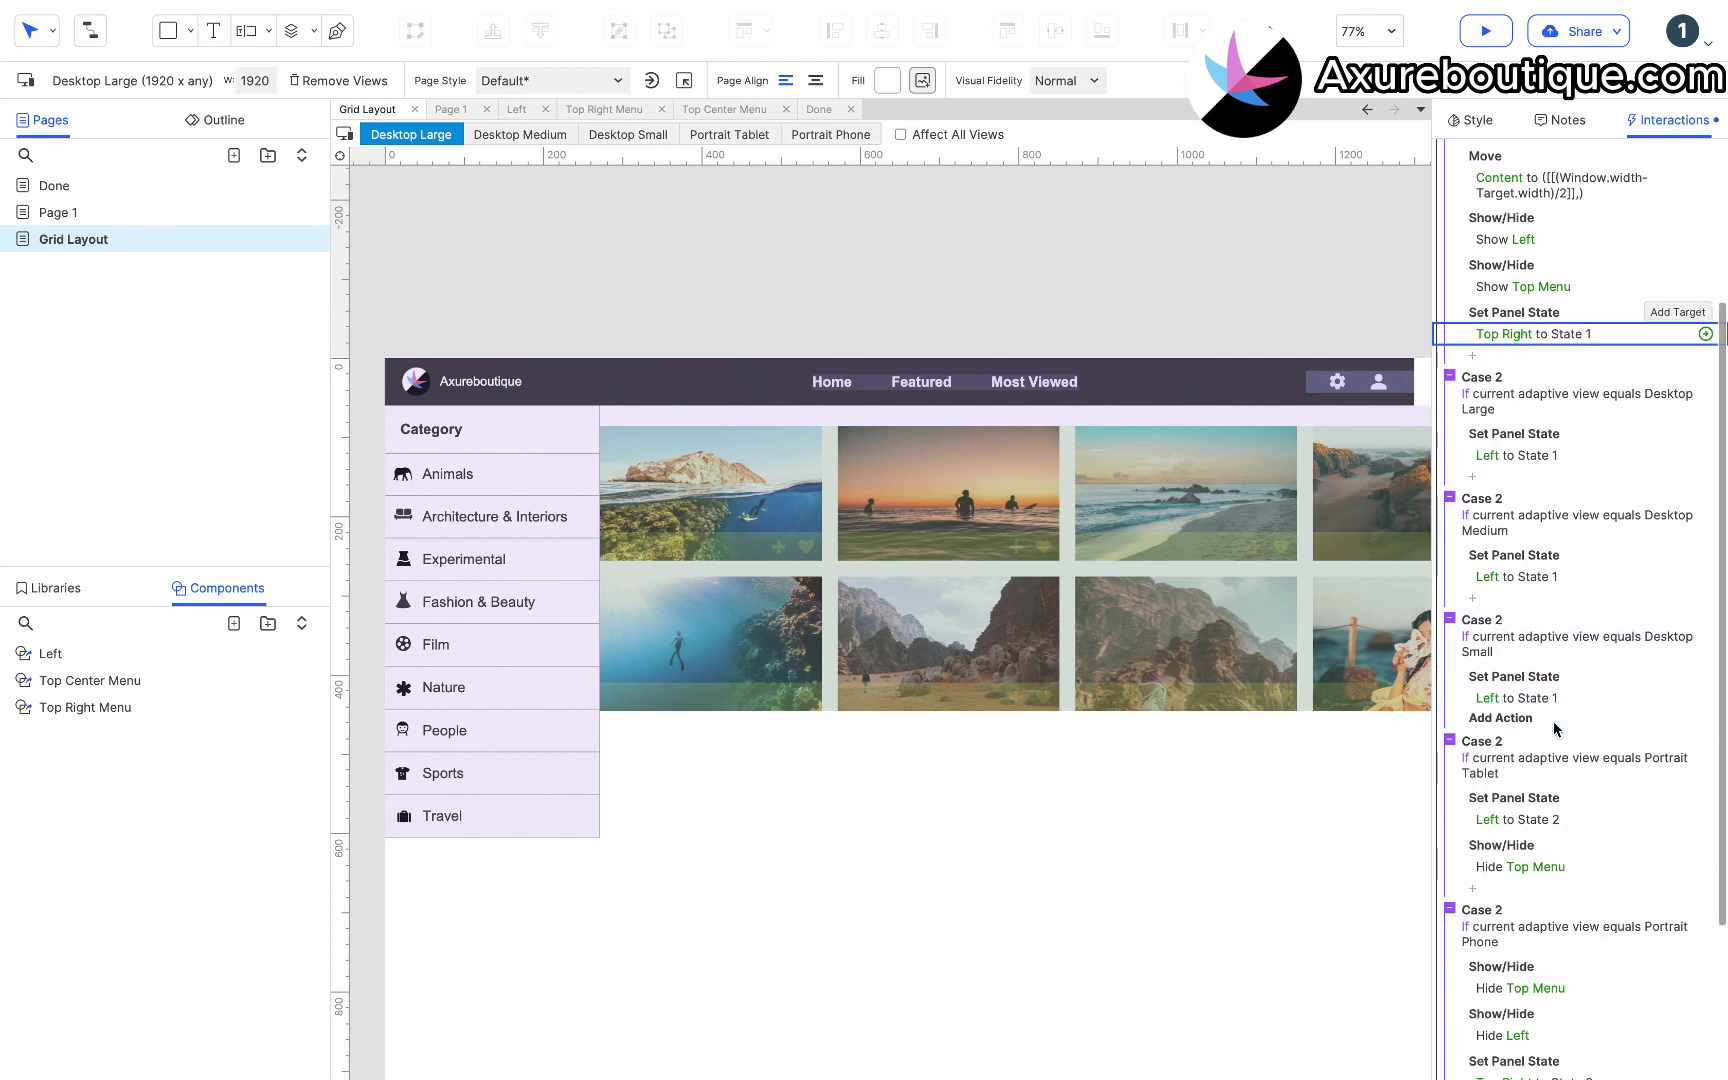
scroll(1556, 730, down, 4)
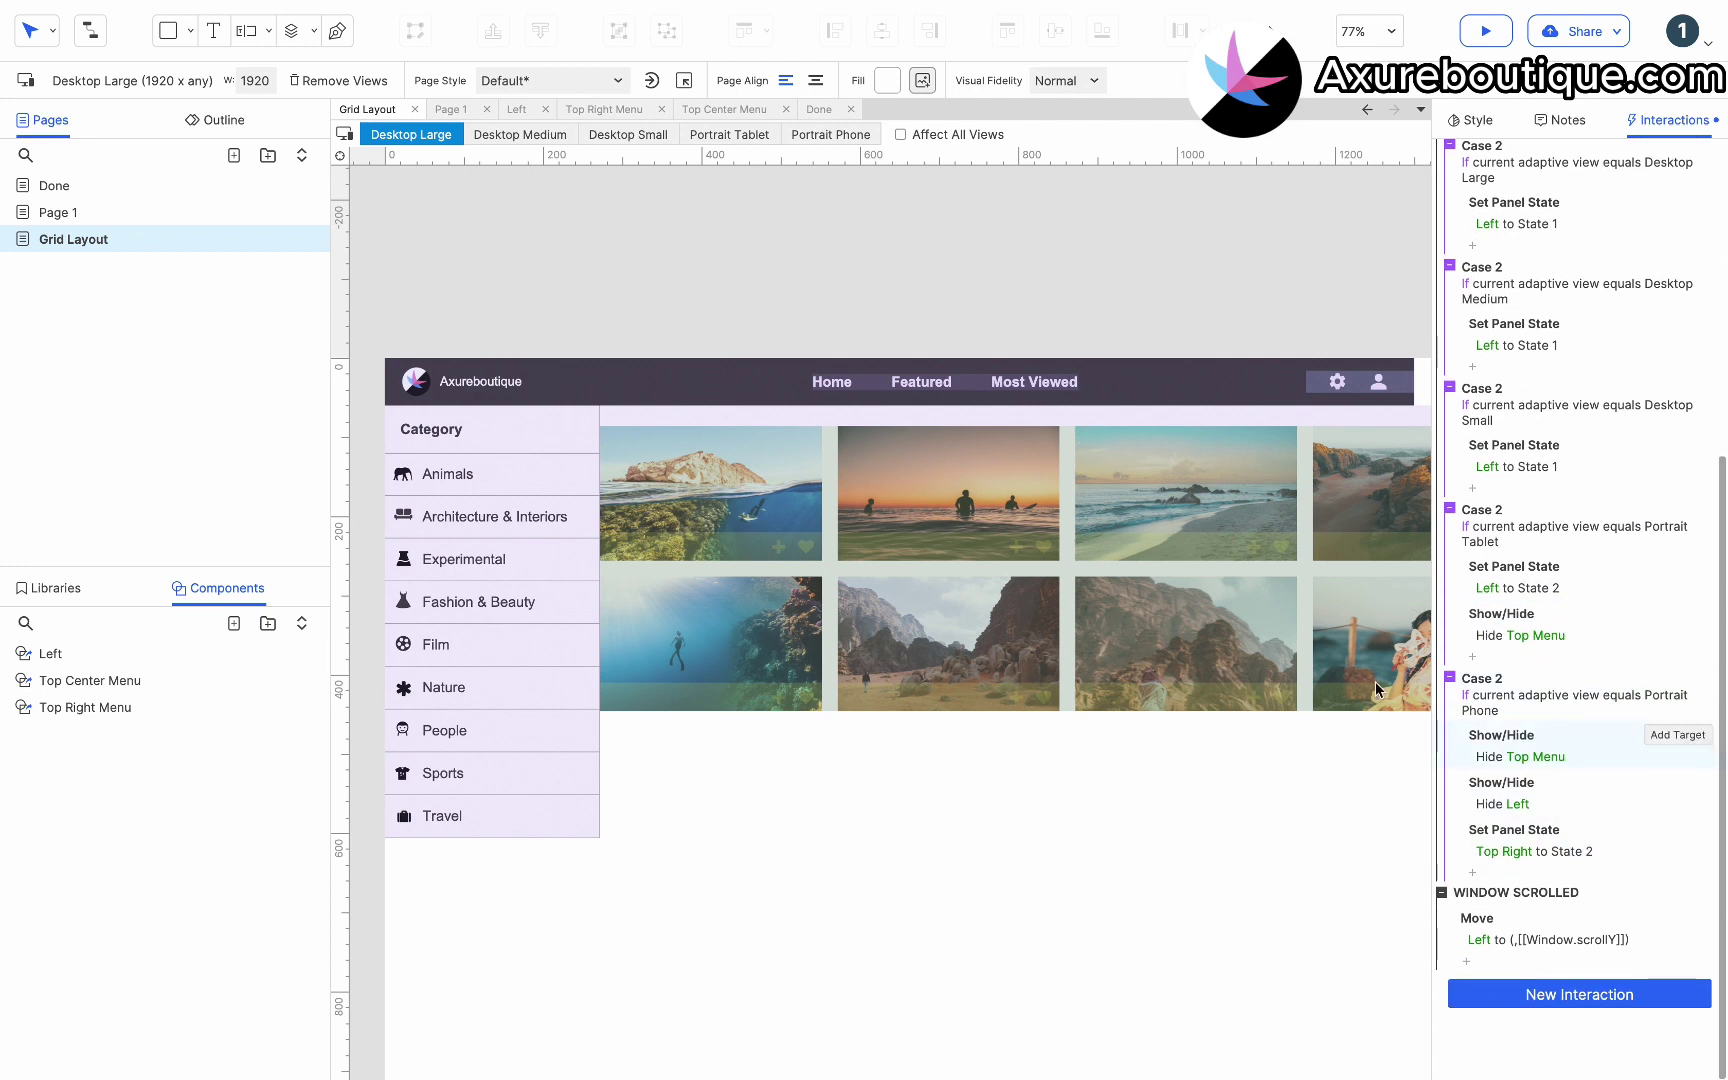
click(848, 134)
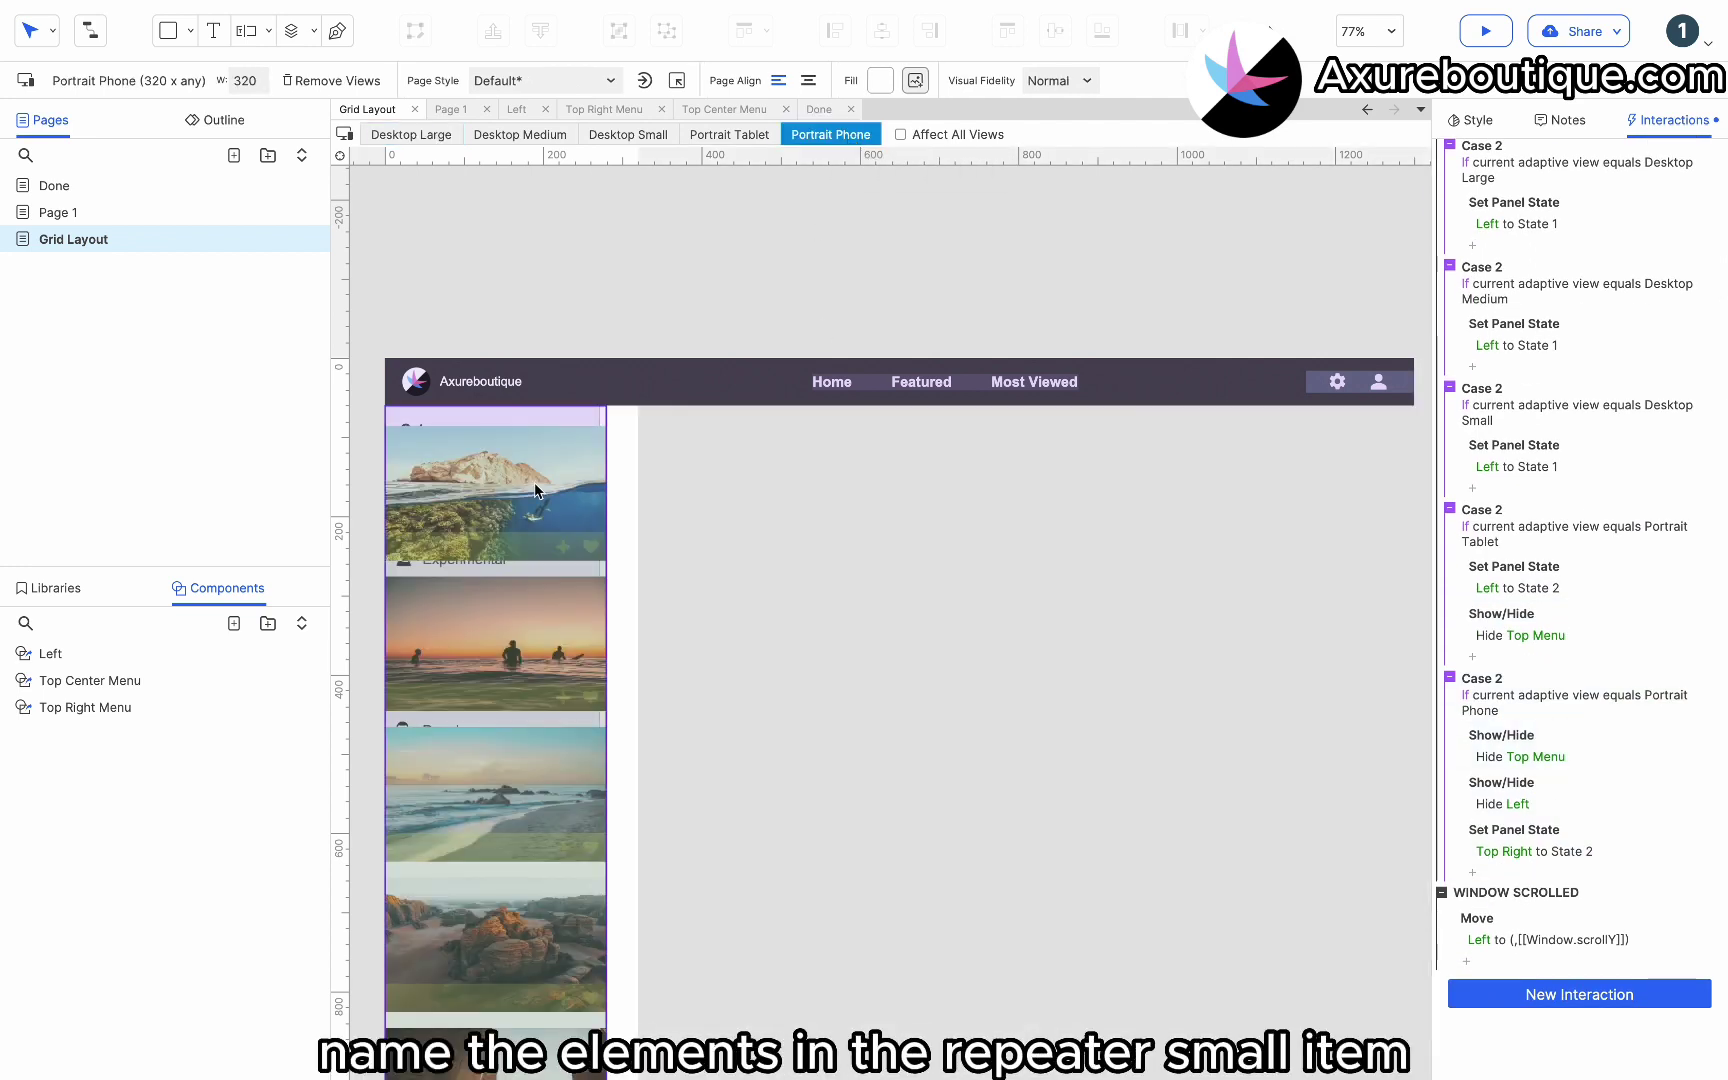
click(587, 508)
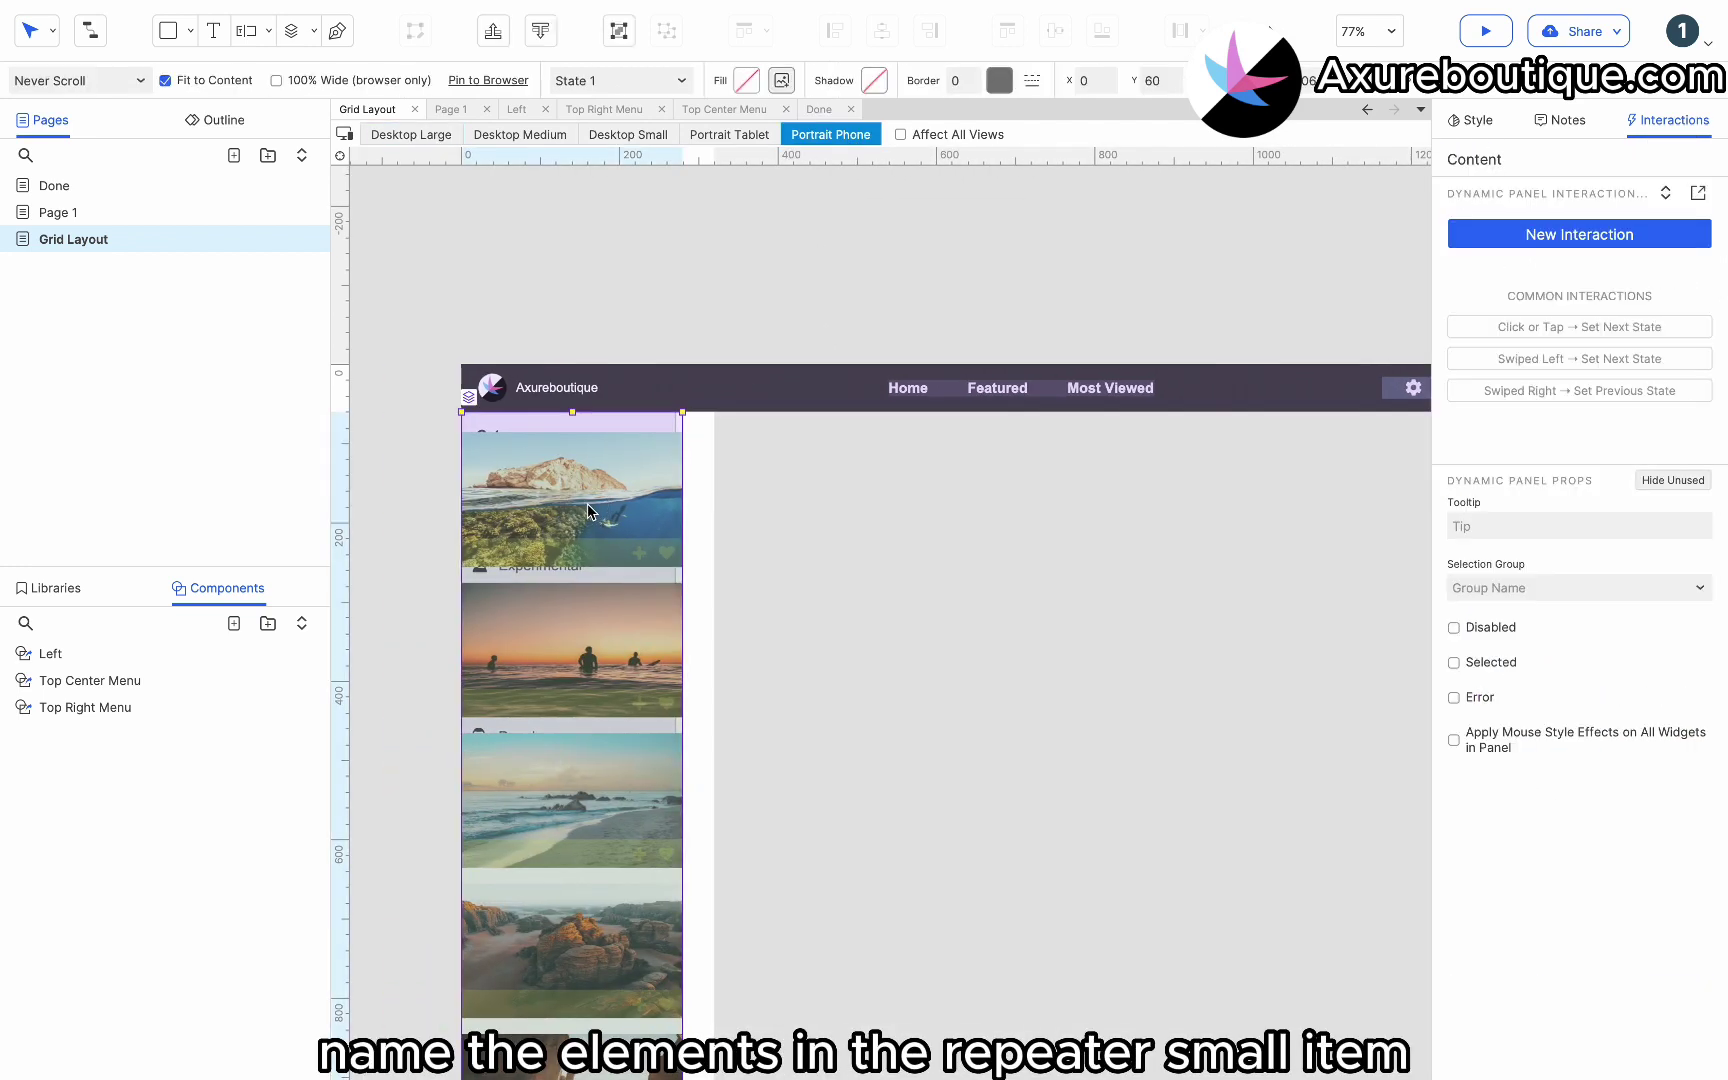
double_click(590, 478)
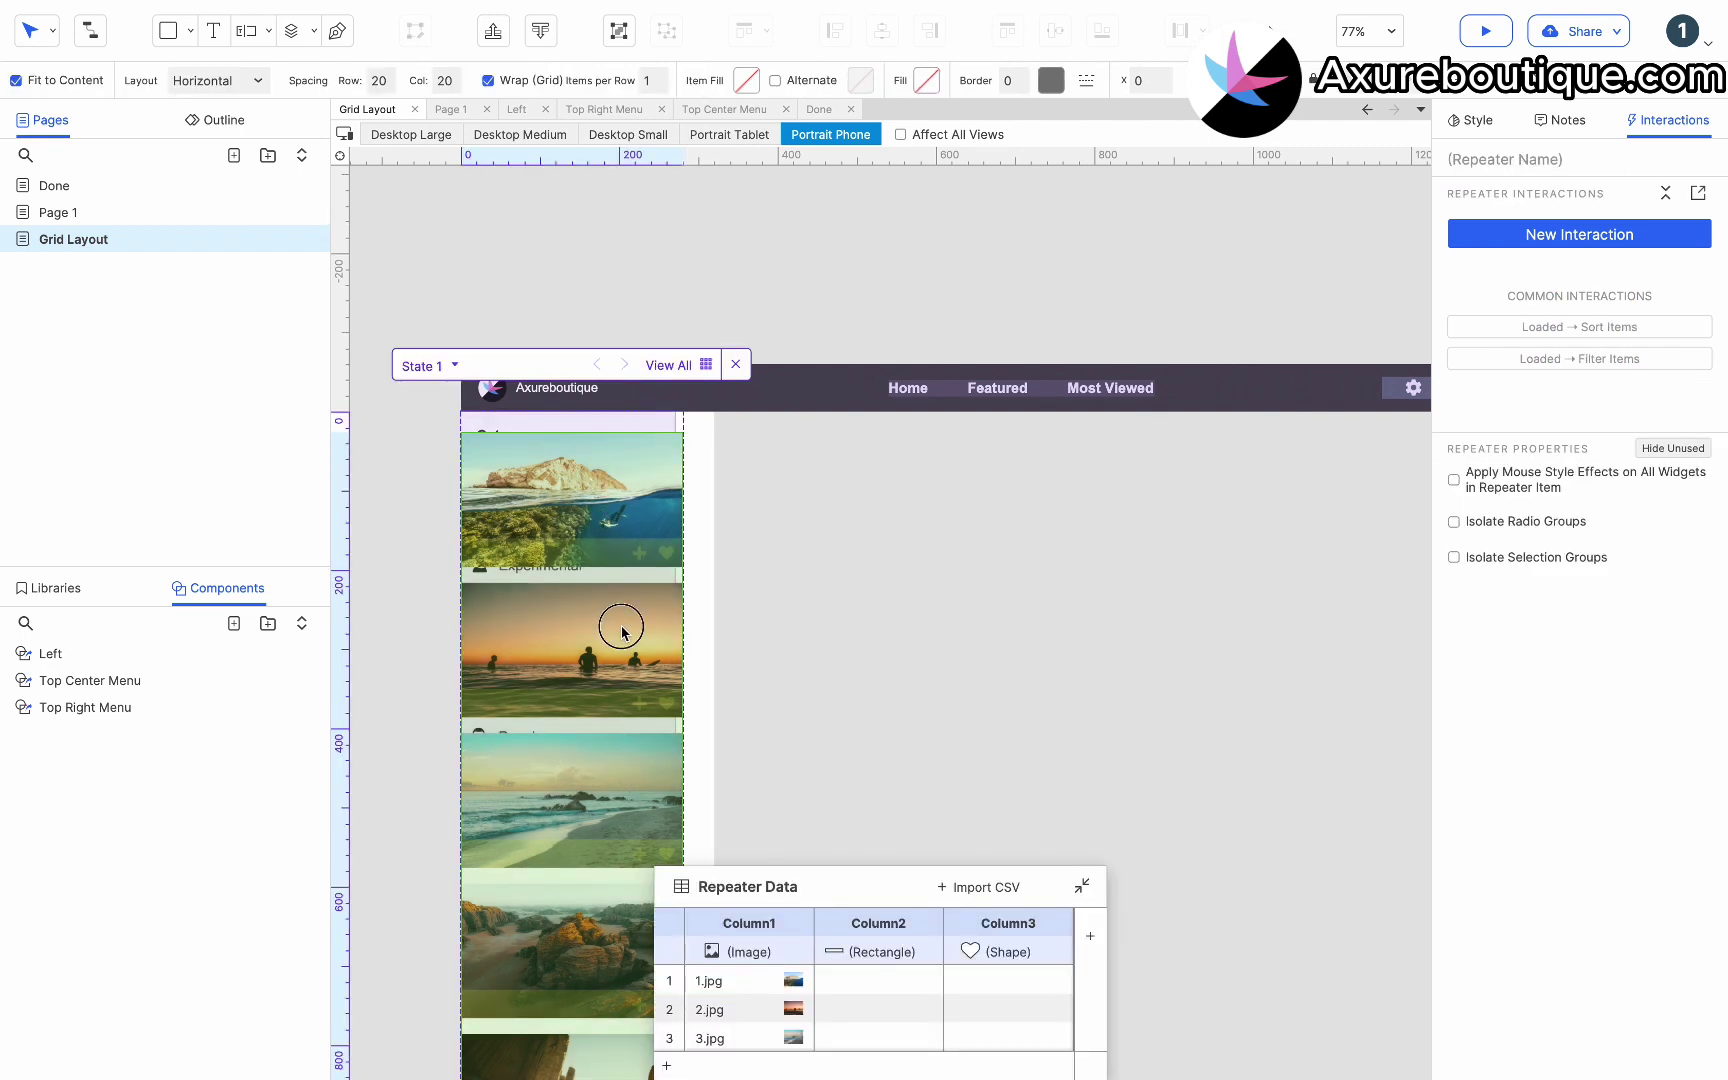
double_click(615, 519)
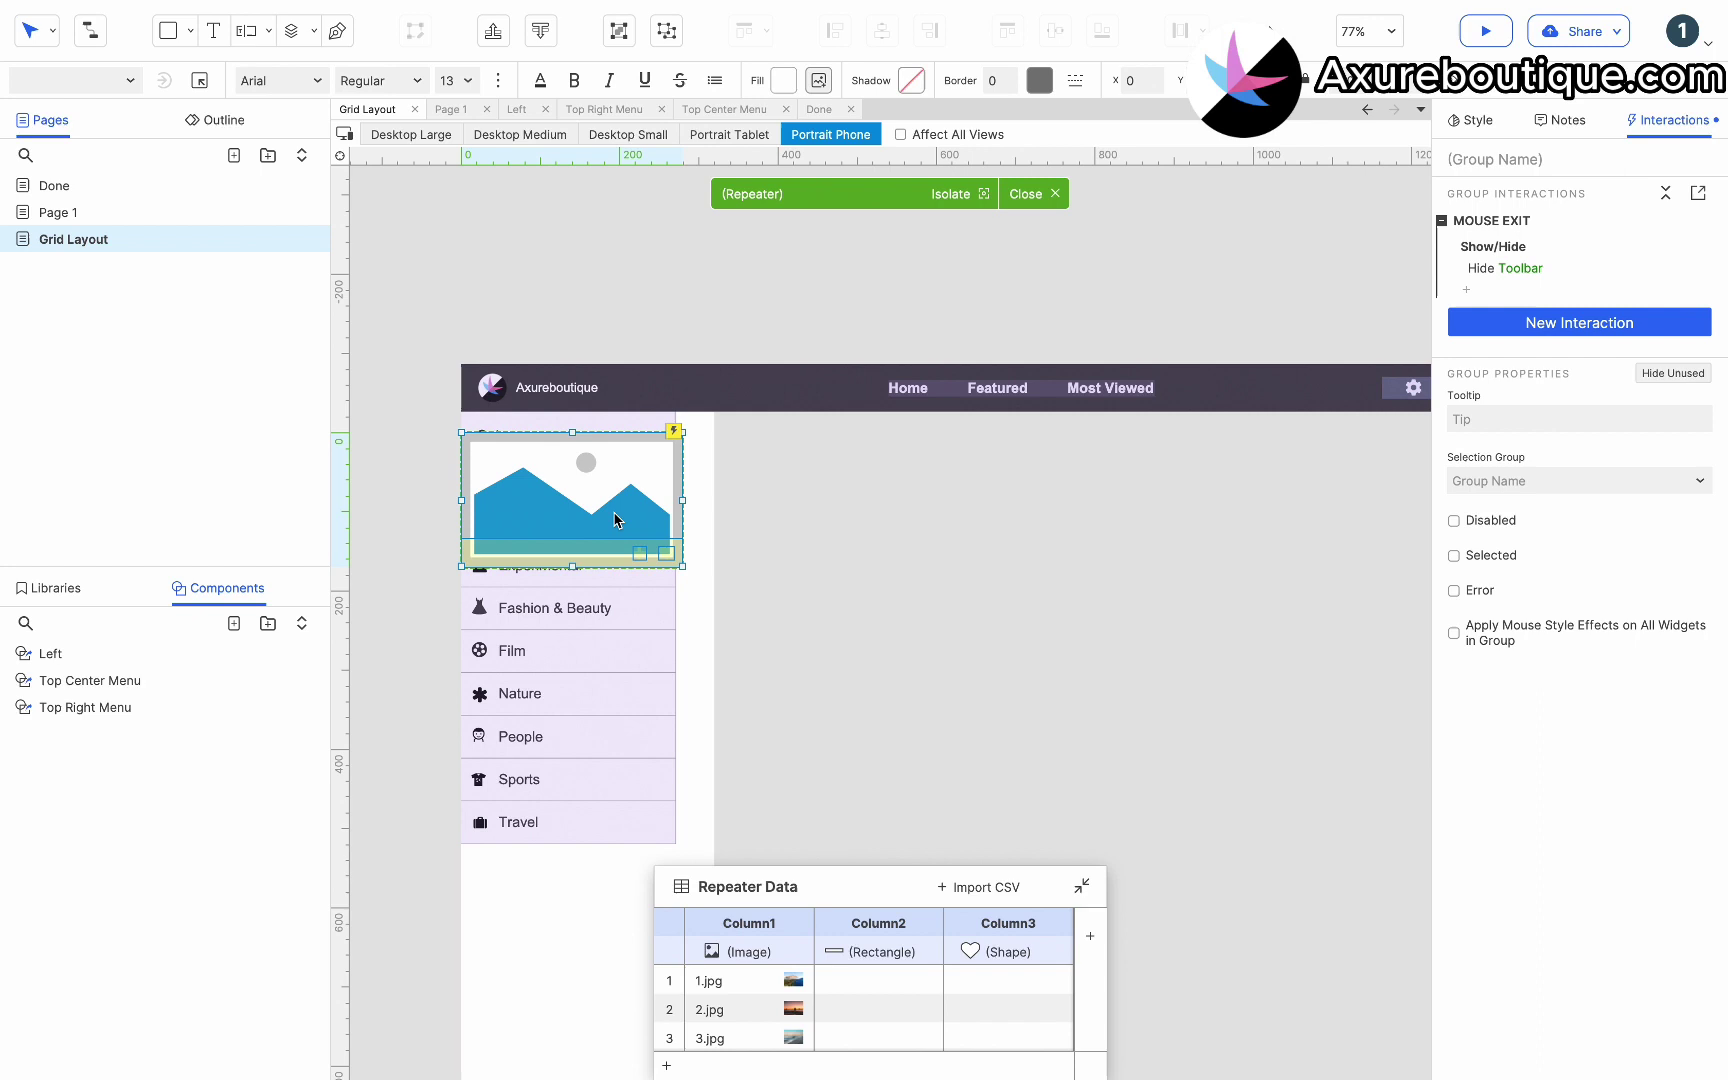
click(1486, 164)
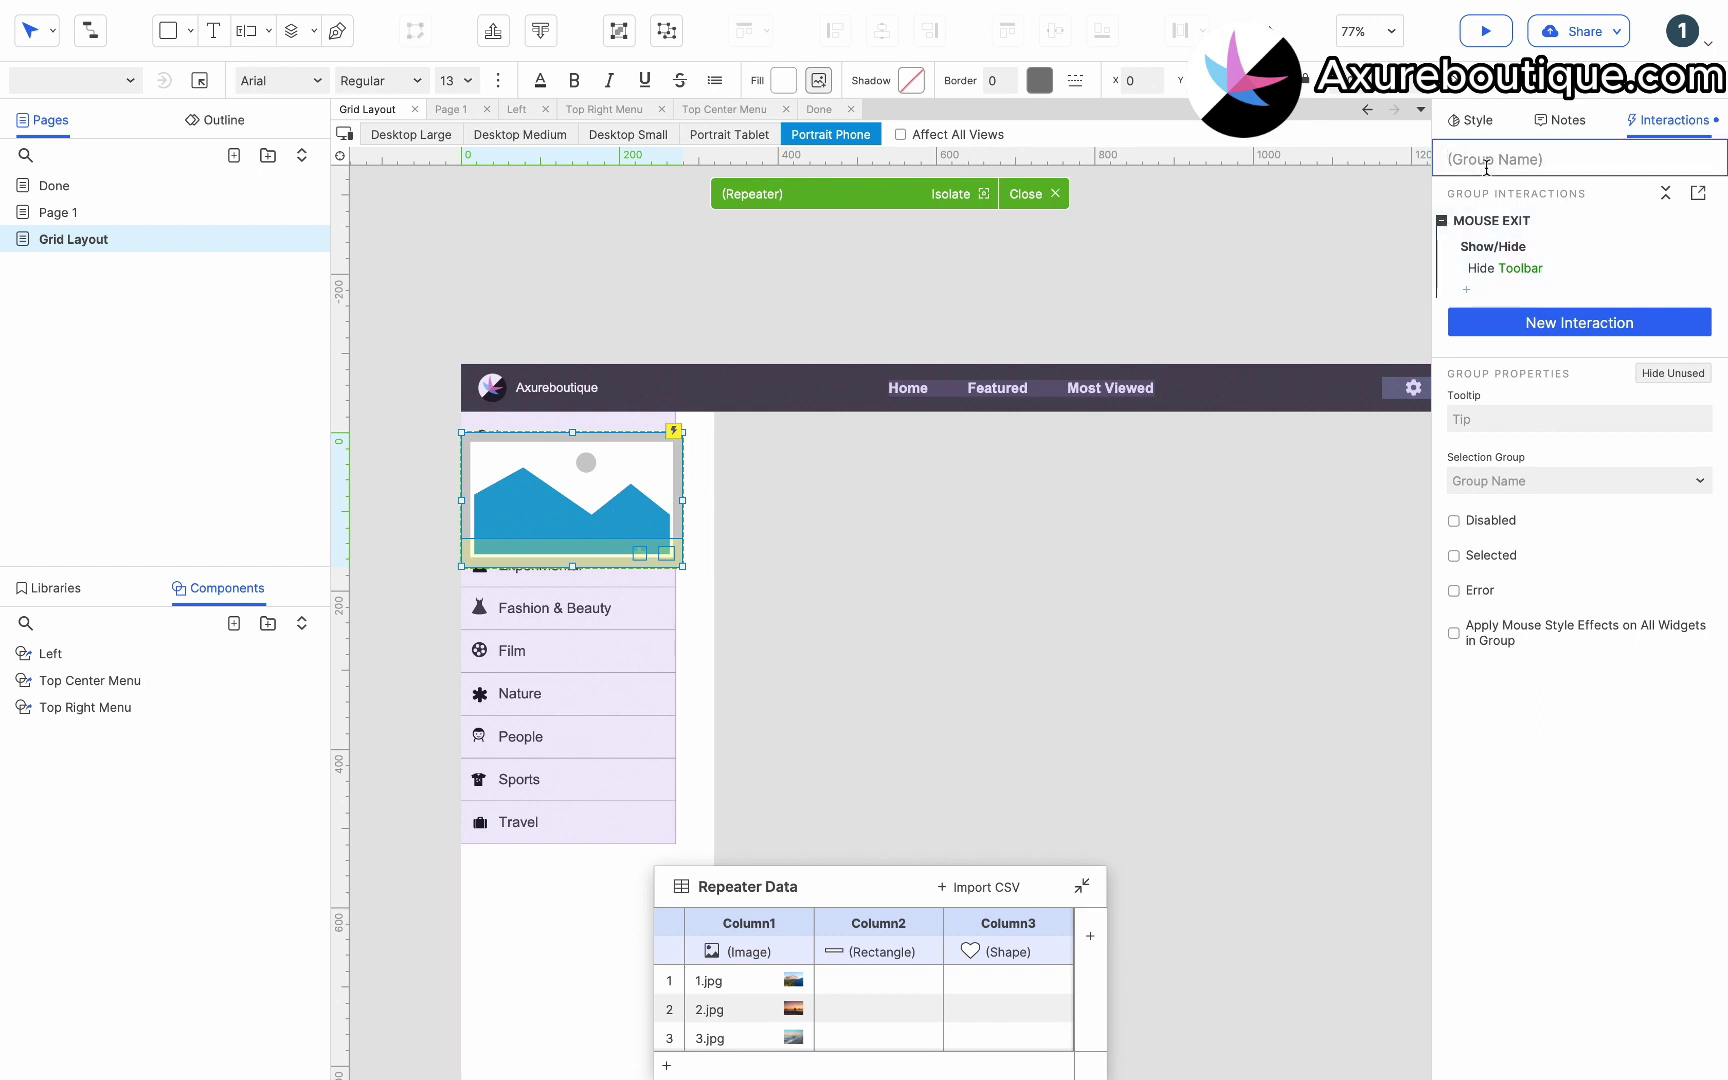
text(Small Item)
click(896, 708)
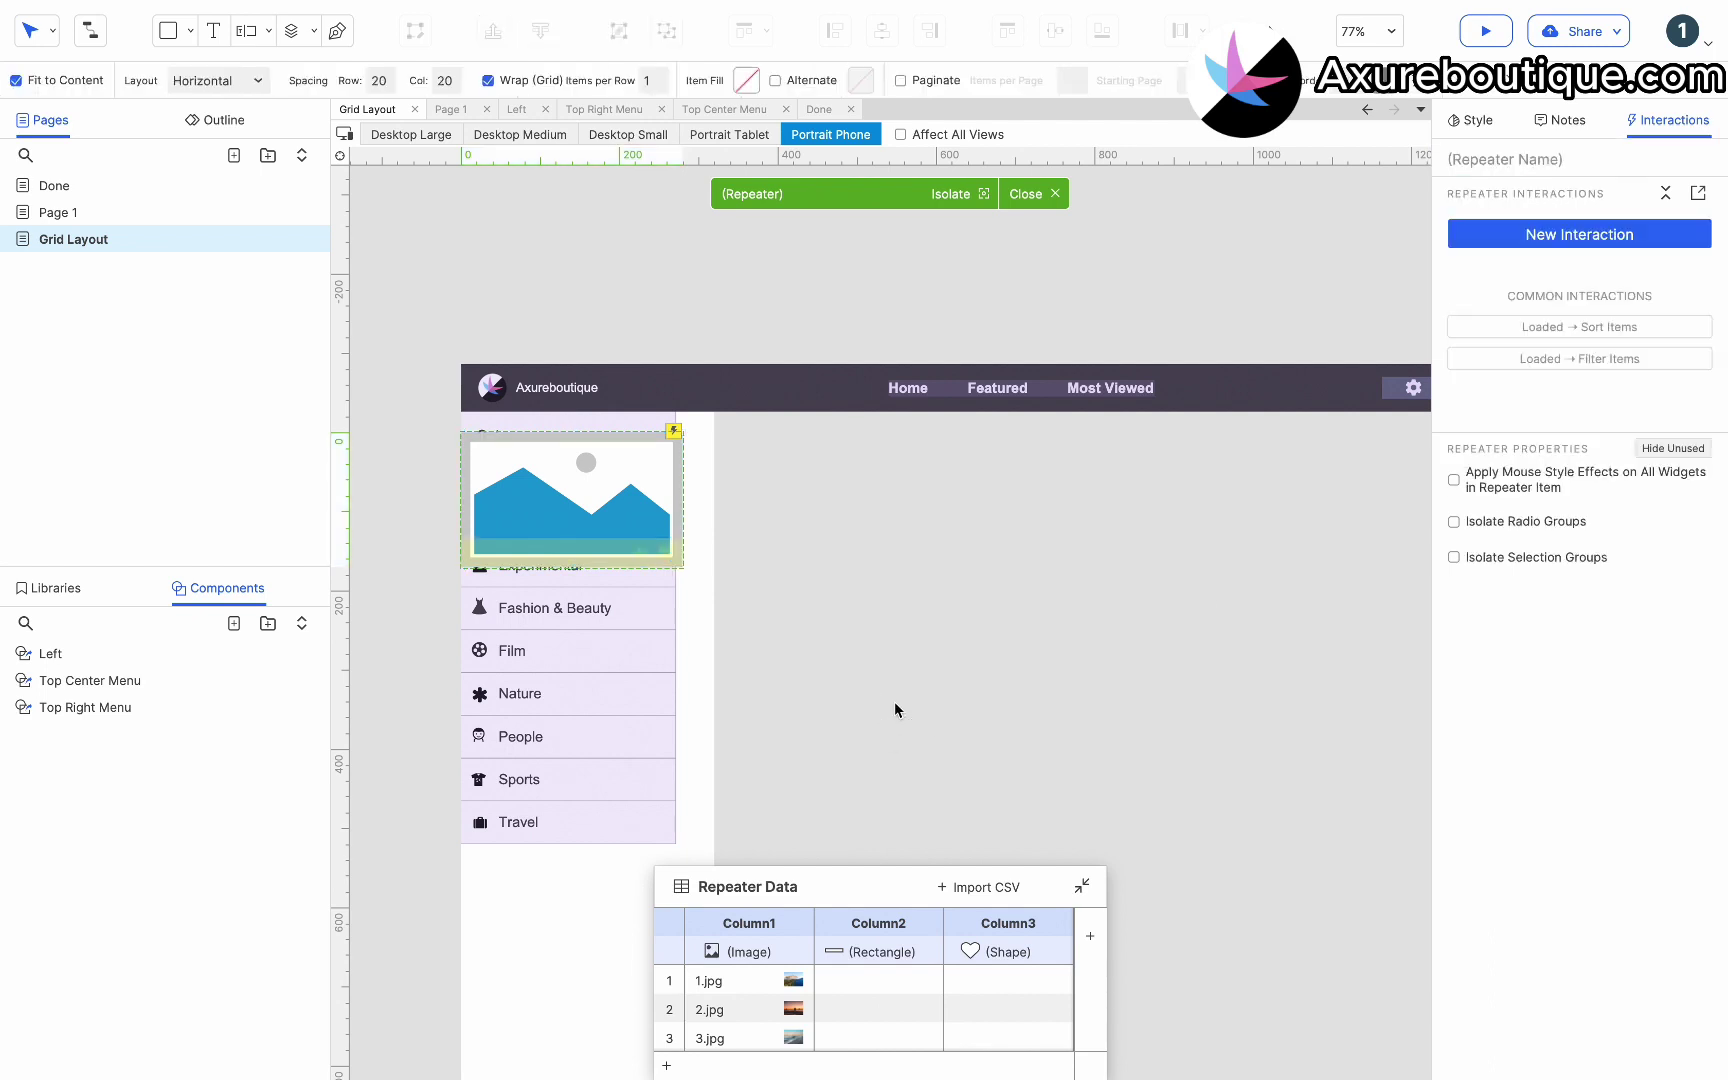
click(886, 697)
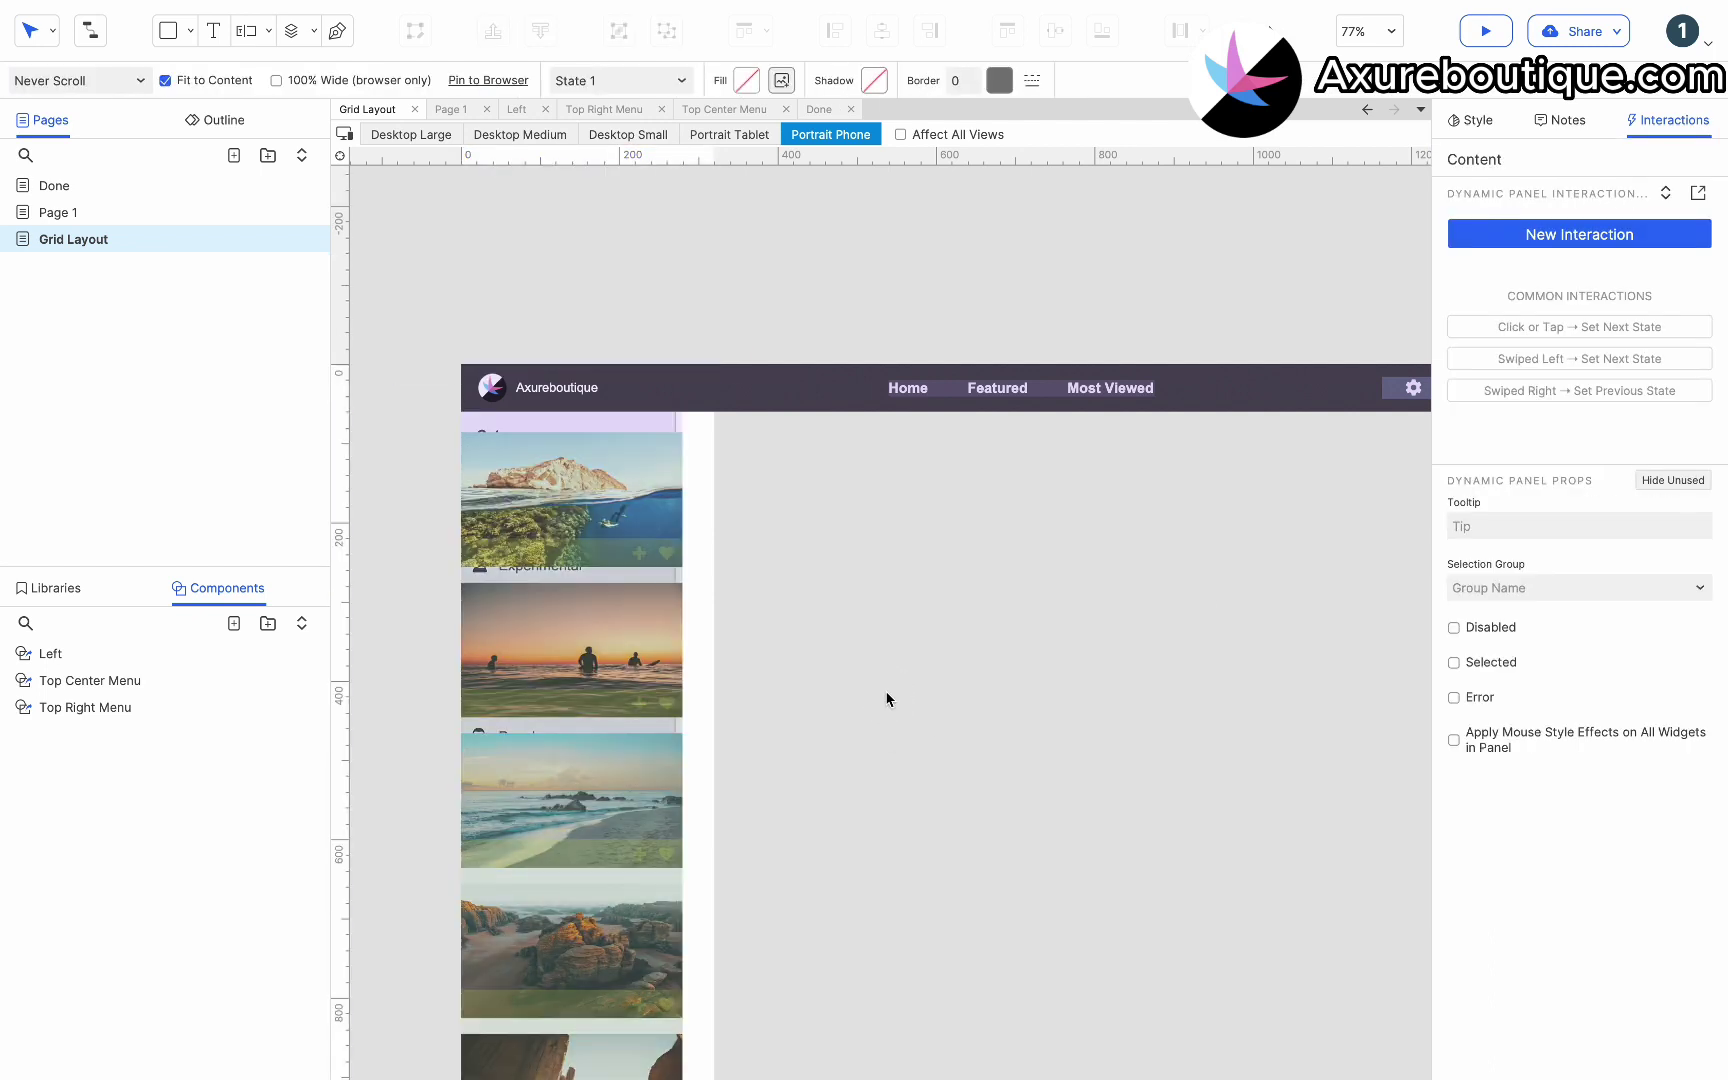
Add a Set Size action to the Portrait Phone case with Small Item as its target.
scroll(1535, 740, down, 5)
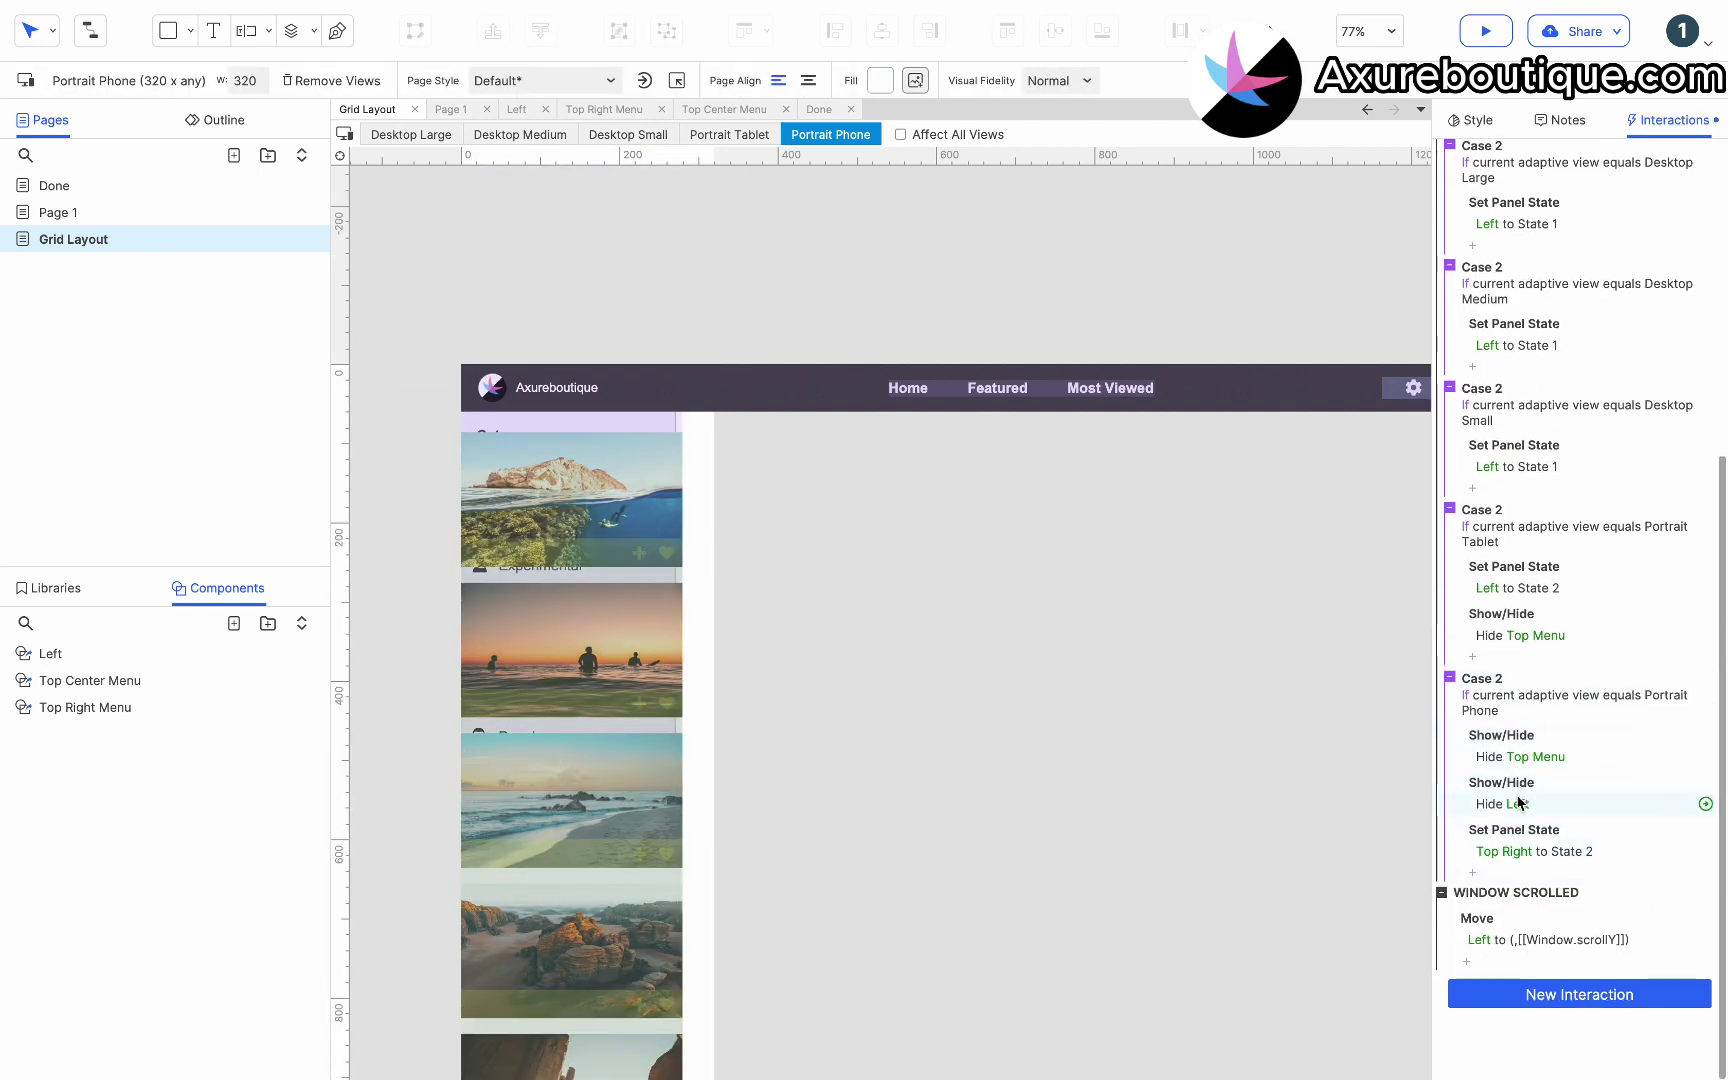
click(1500, 871)
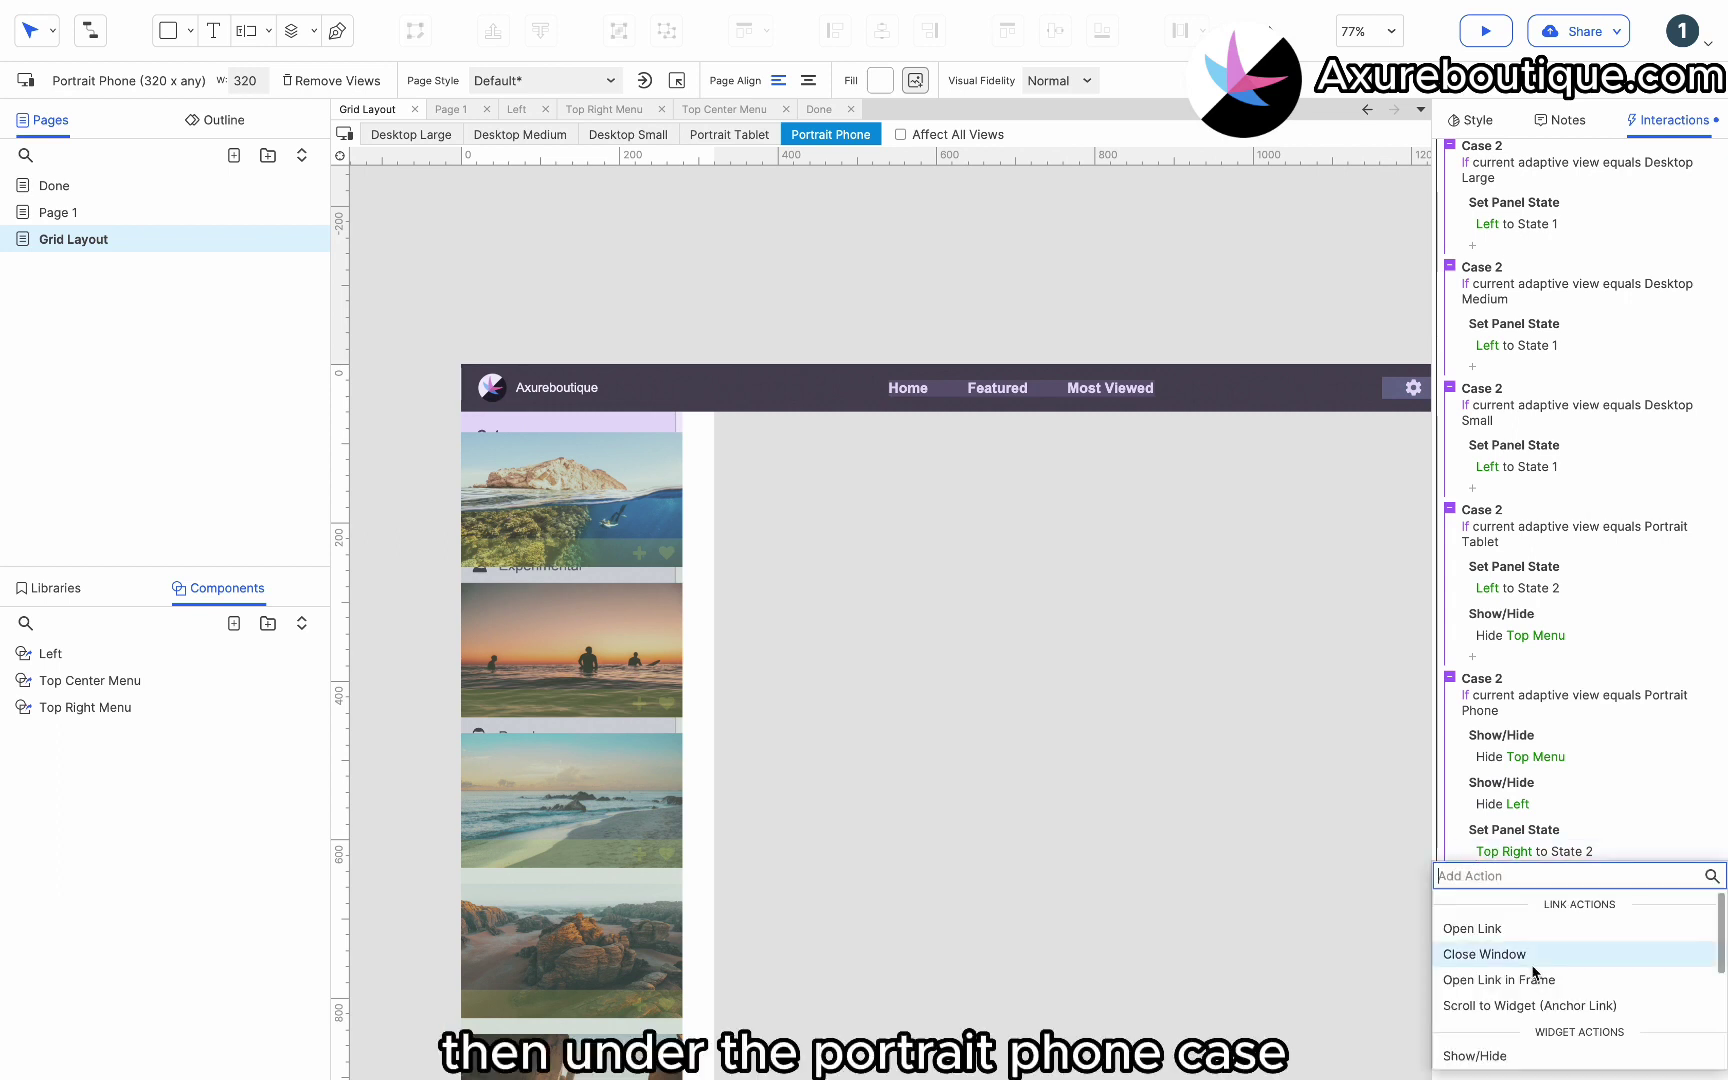
scroll(1530, 970, down, 5)
click(1527, 951)
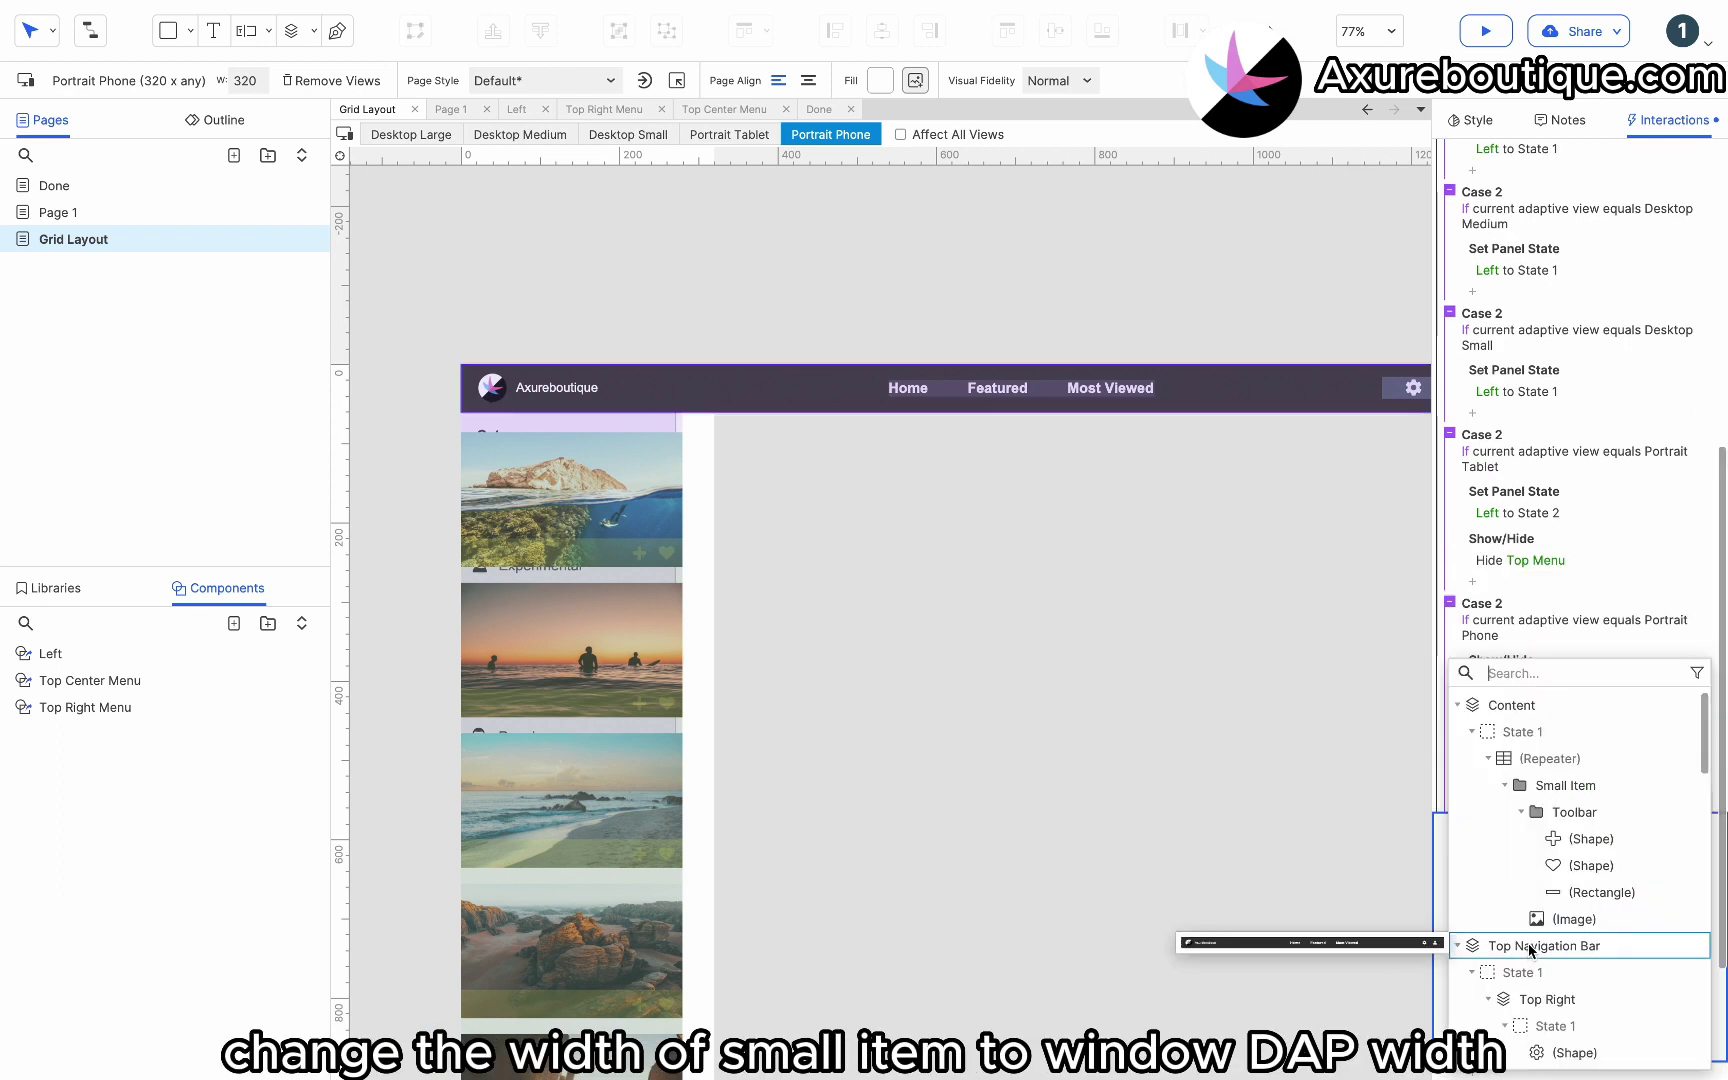
text(sma)
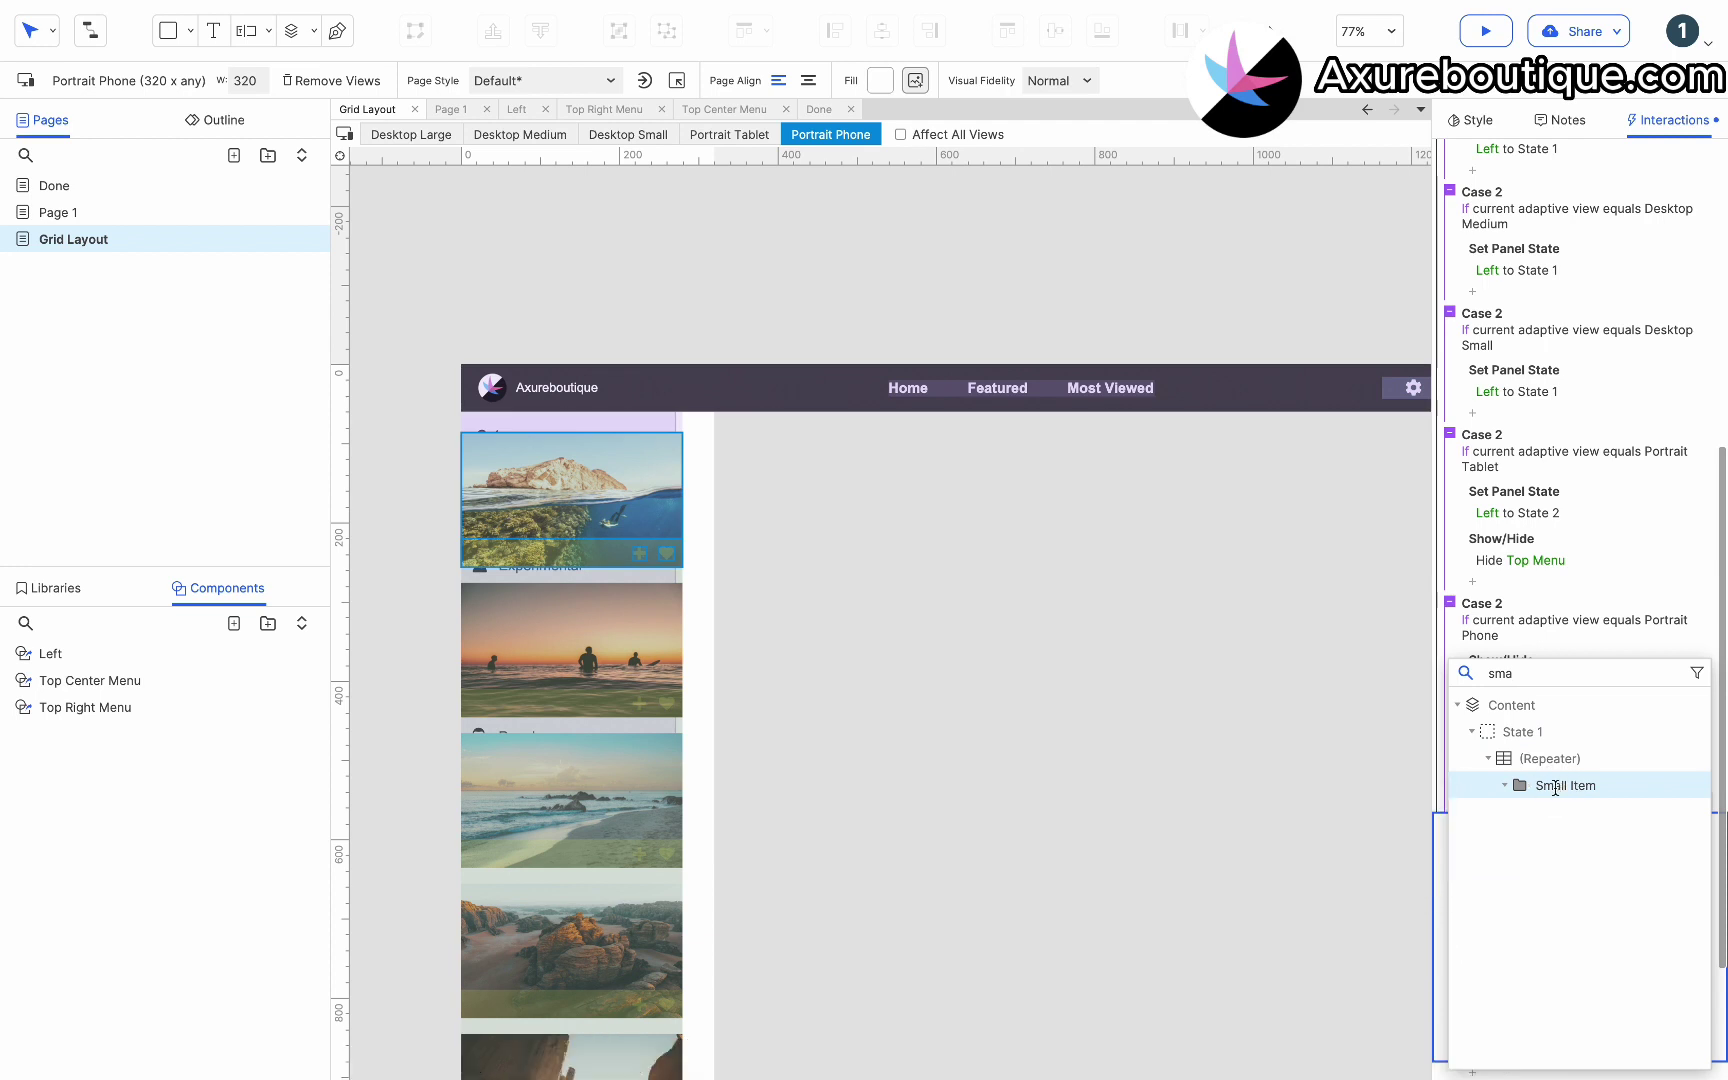
click(1560, 785)
Clear the default size of the Small Item Set Size action and set its width to [[Window.width]].
double_click(1499, 931)
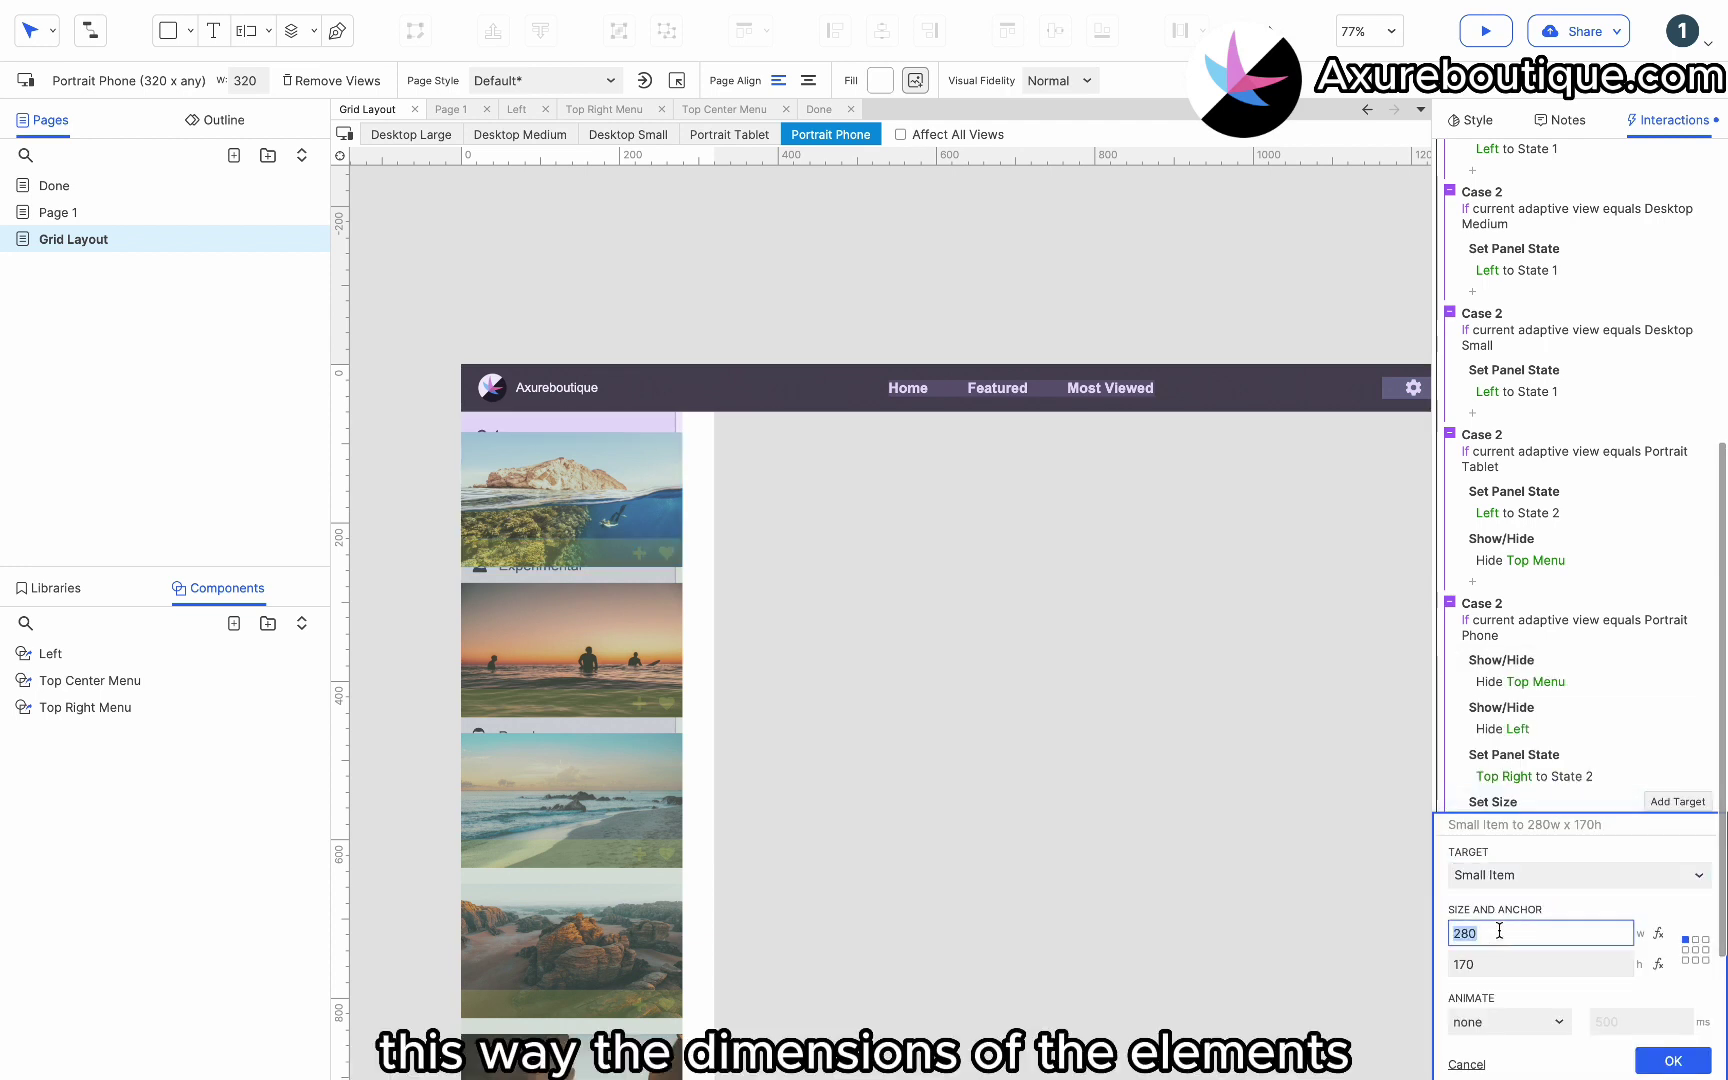
key(BackSpace)
double_click(1484, 967)
key(BackSpace)
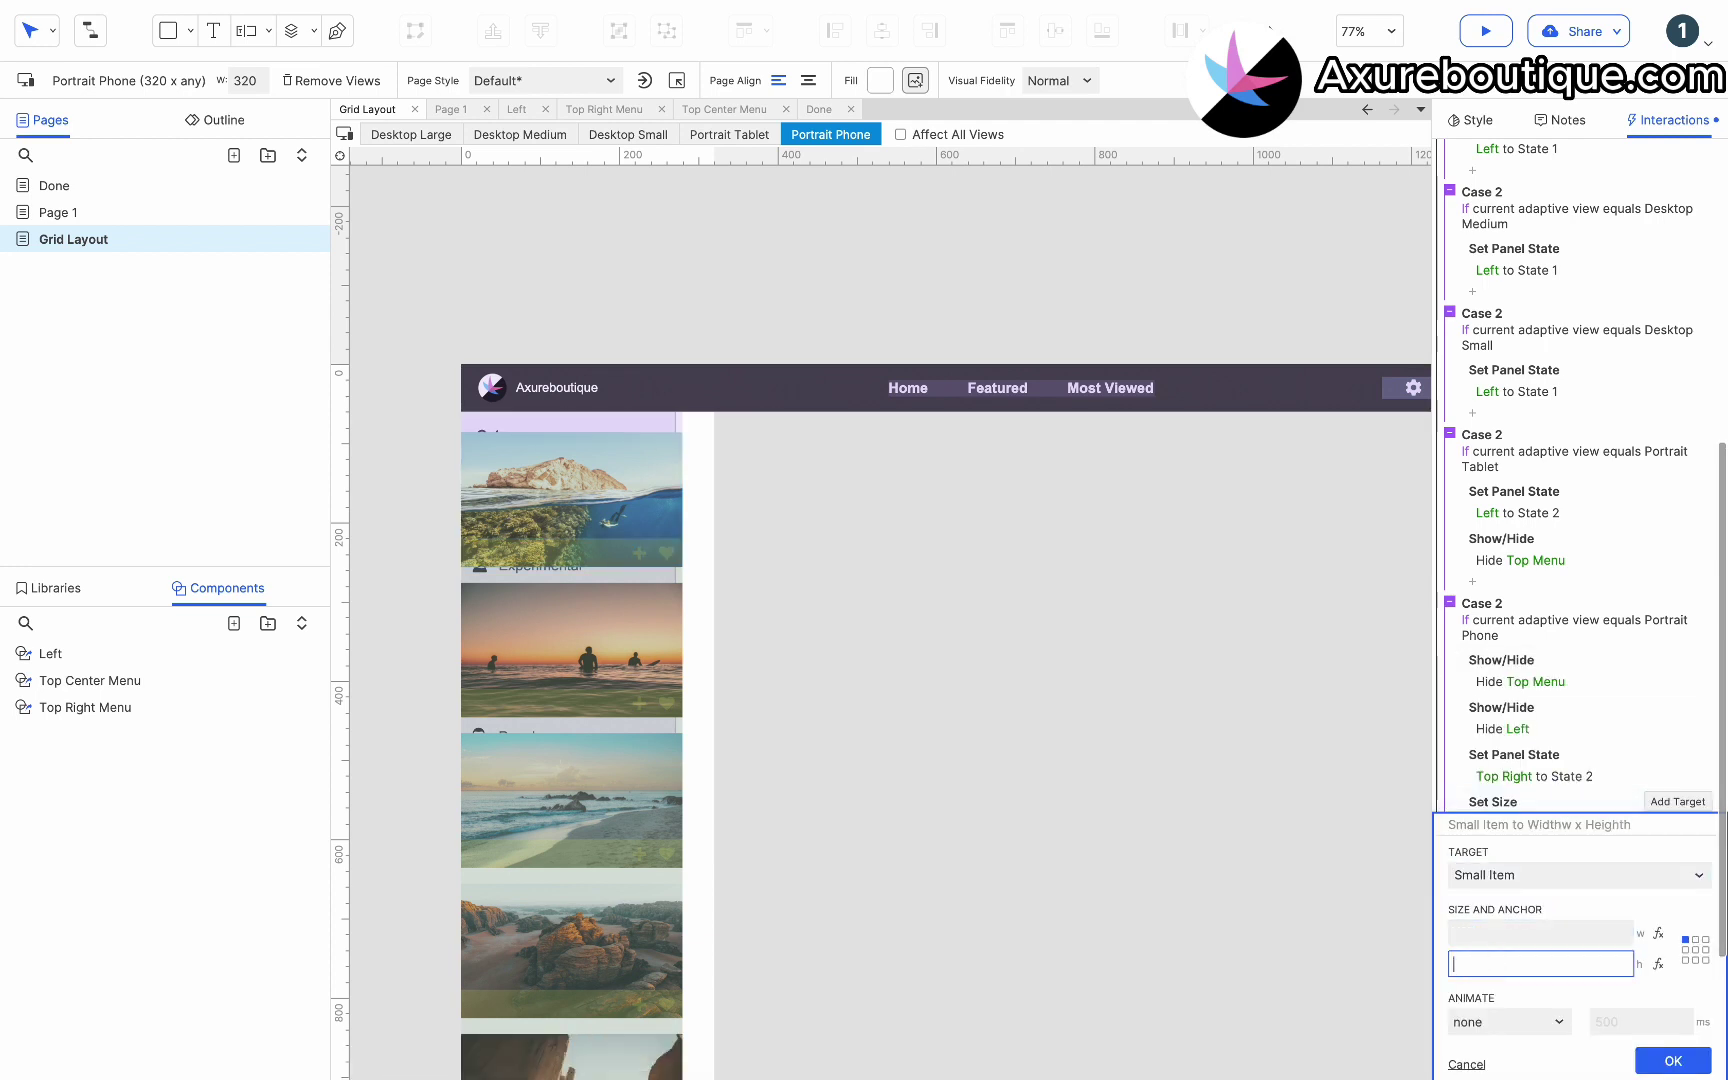
click(1466, 941)
text([[Window.width]])
Reuse the width expression to set the Small Item height to [[Window.width/2]] and confirm the Set Size action.
drag(1454, 934, 1556, 932)
key(super+c)
click(1510, 965)
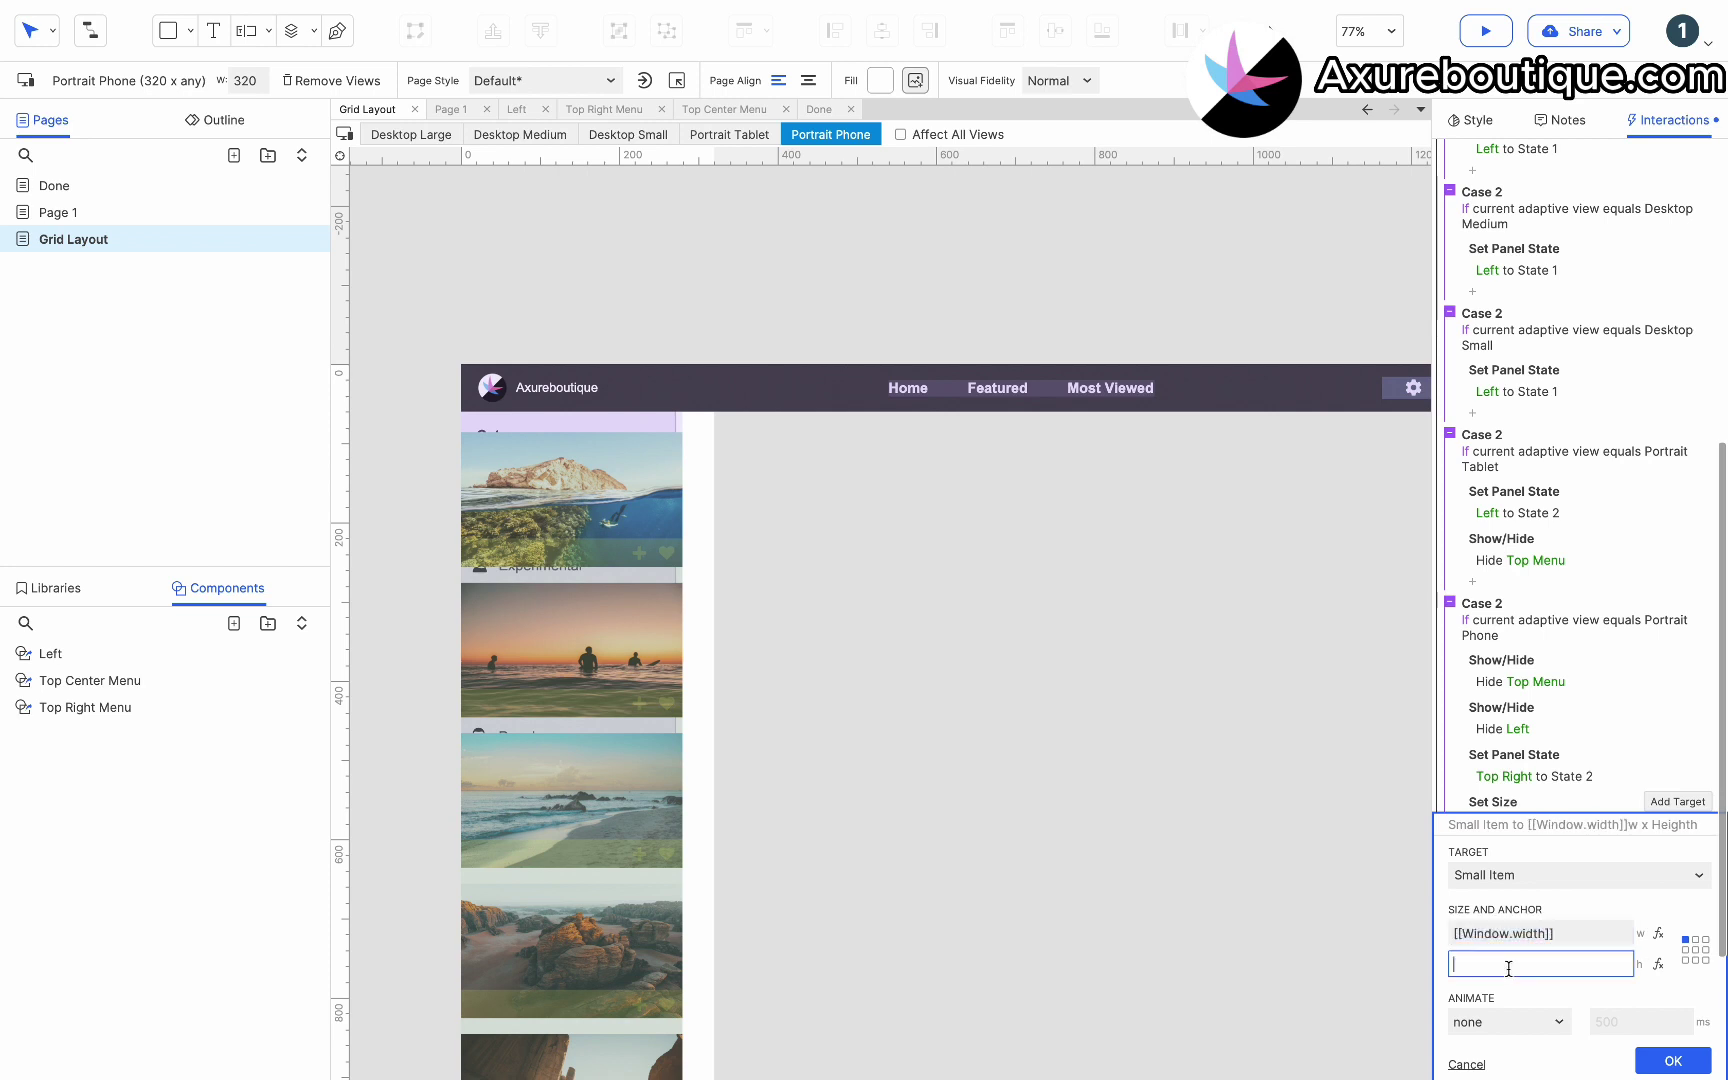
key(super+v)
key(Left)
key(Left)
text(/2)
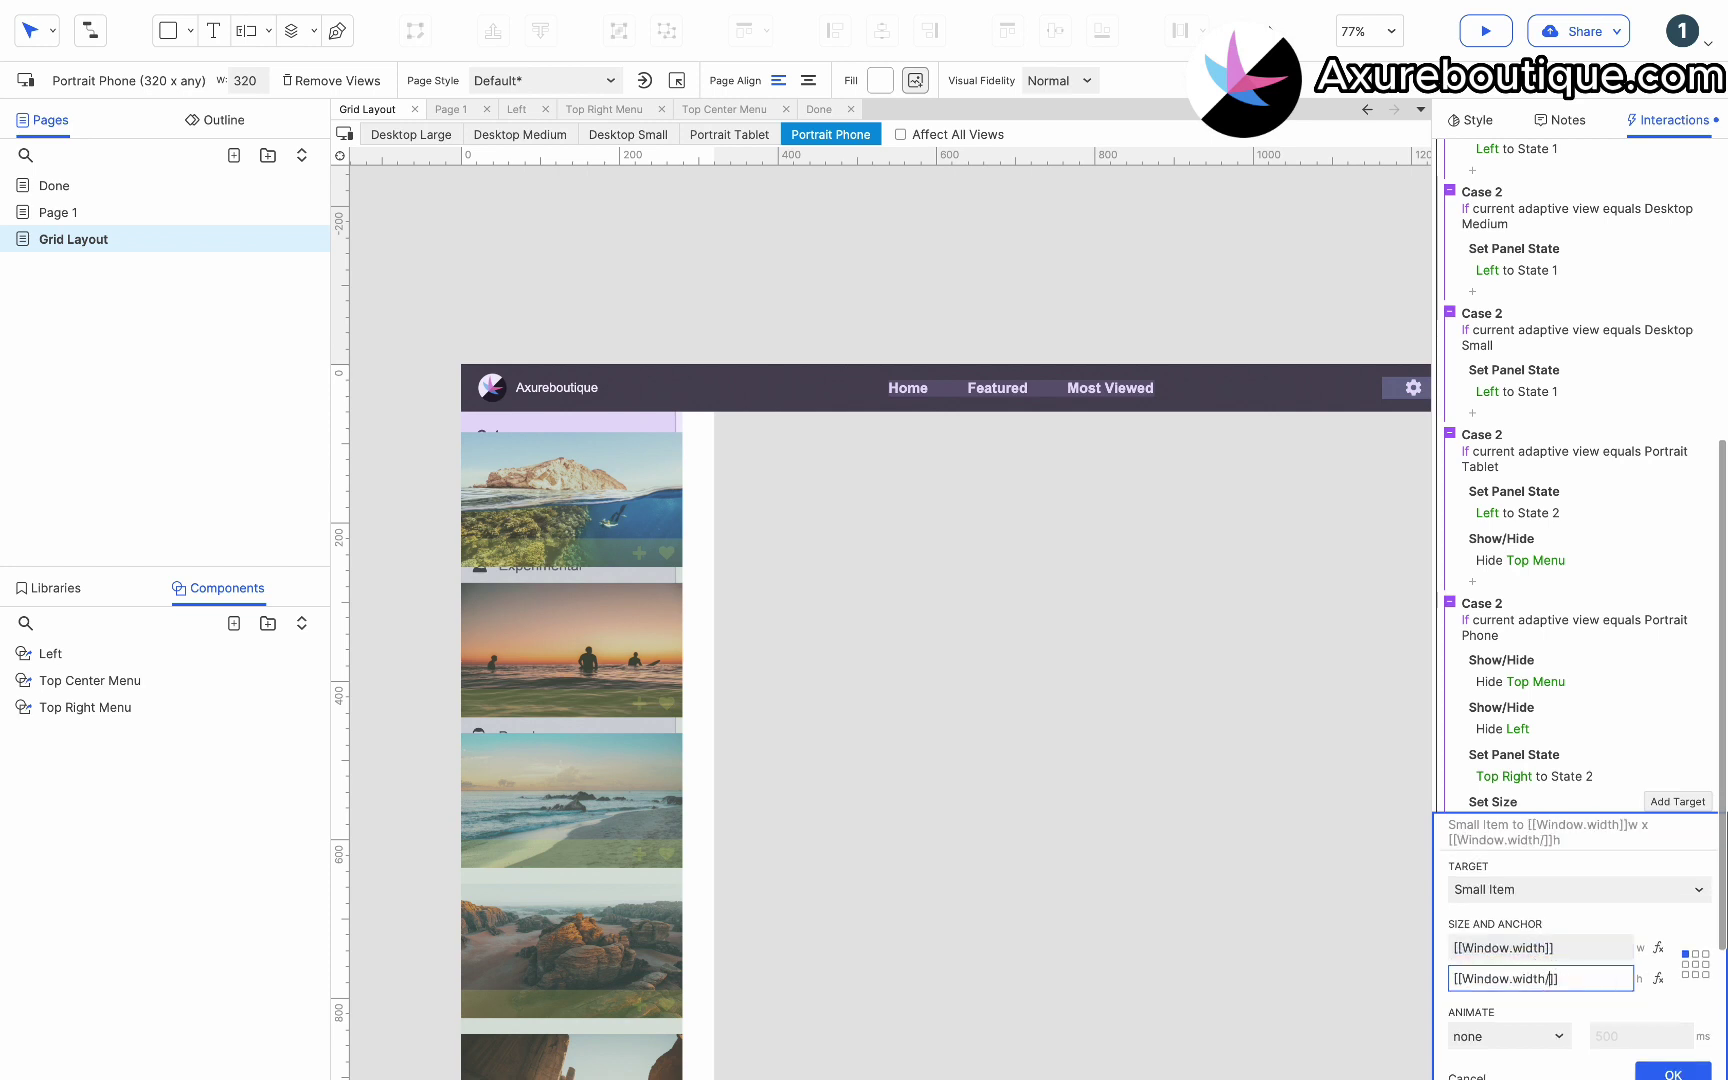
click(1668, 1068)
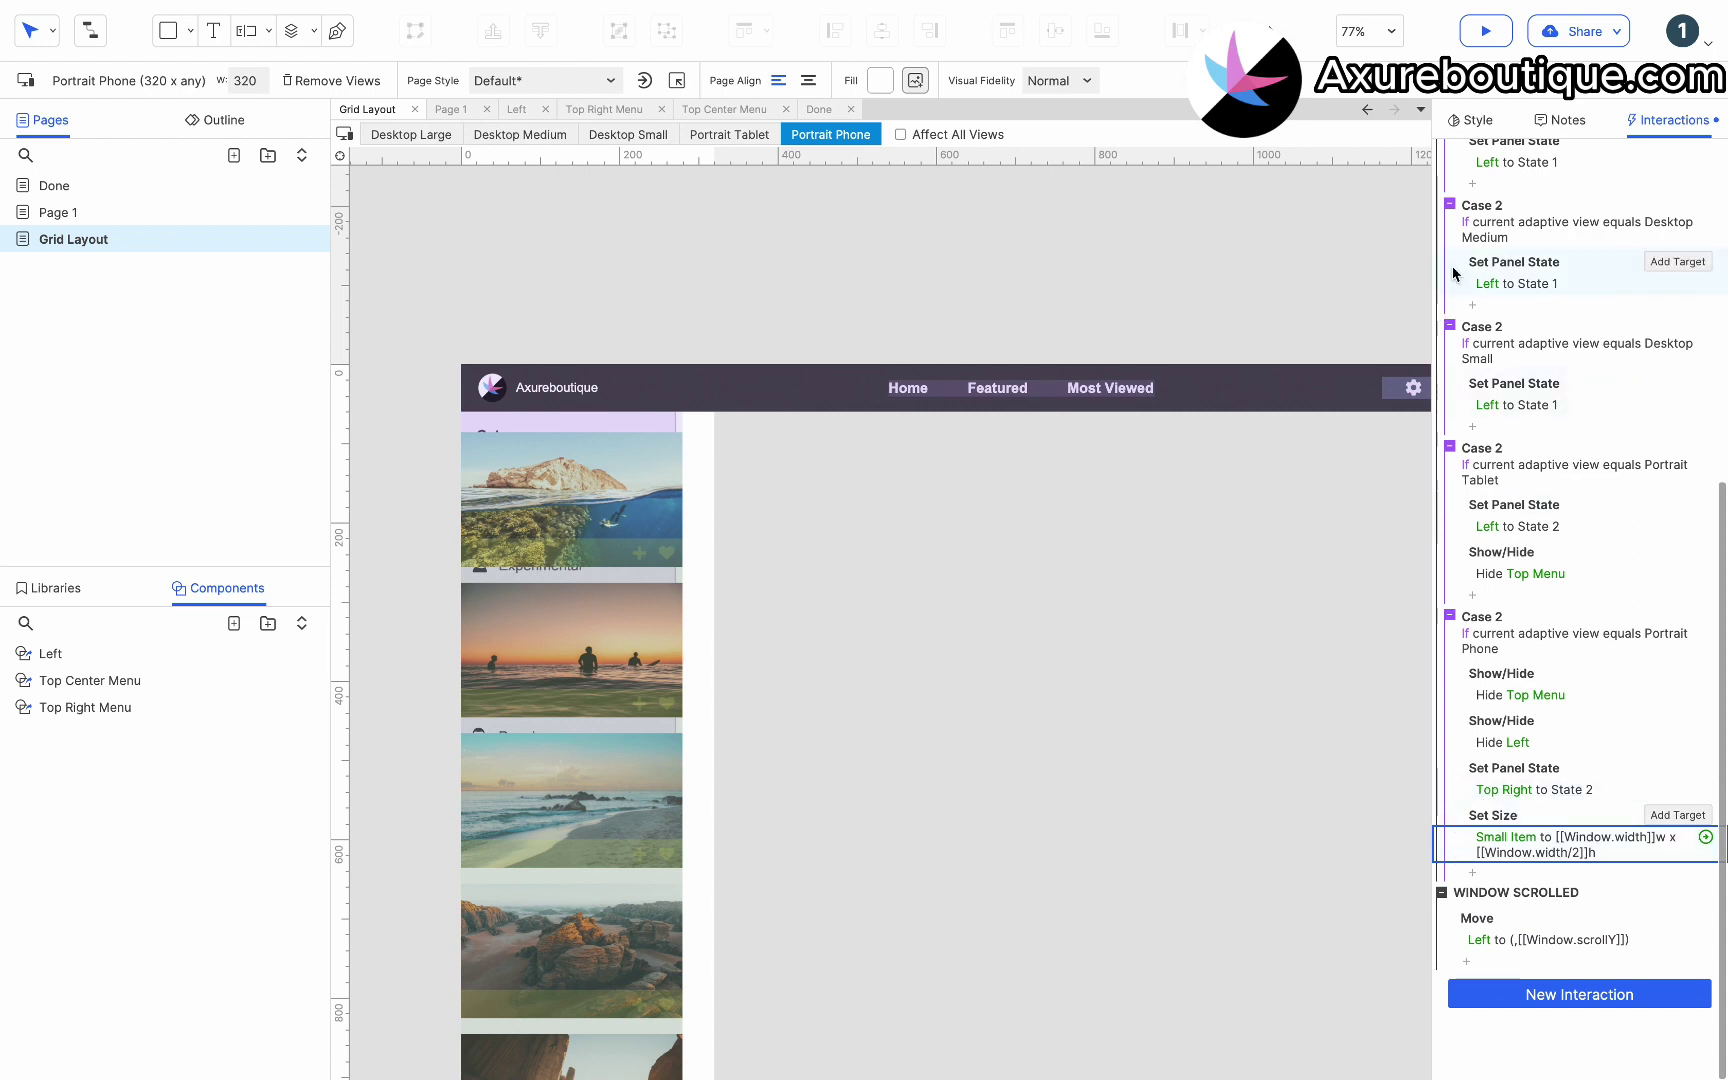
Preview the page in the browser and narrow the page area through the Desktop Small, Portrait Tablet and Portrait Phone views.
click(1483, 34)
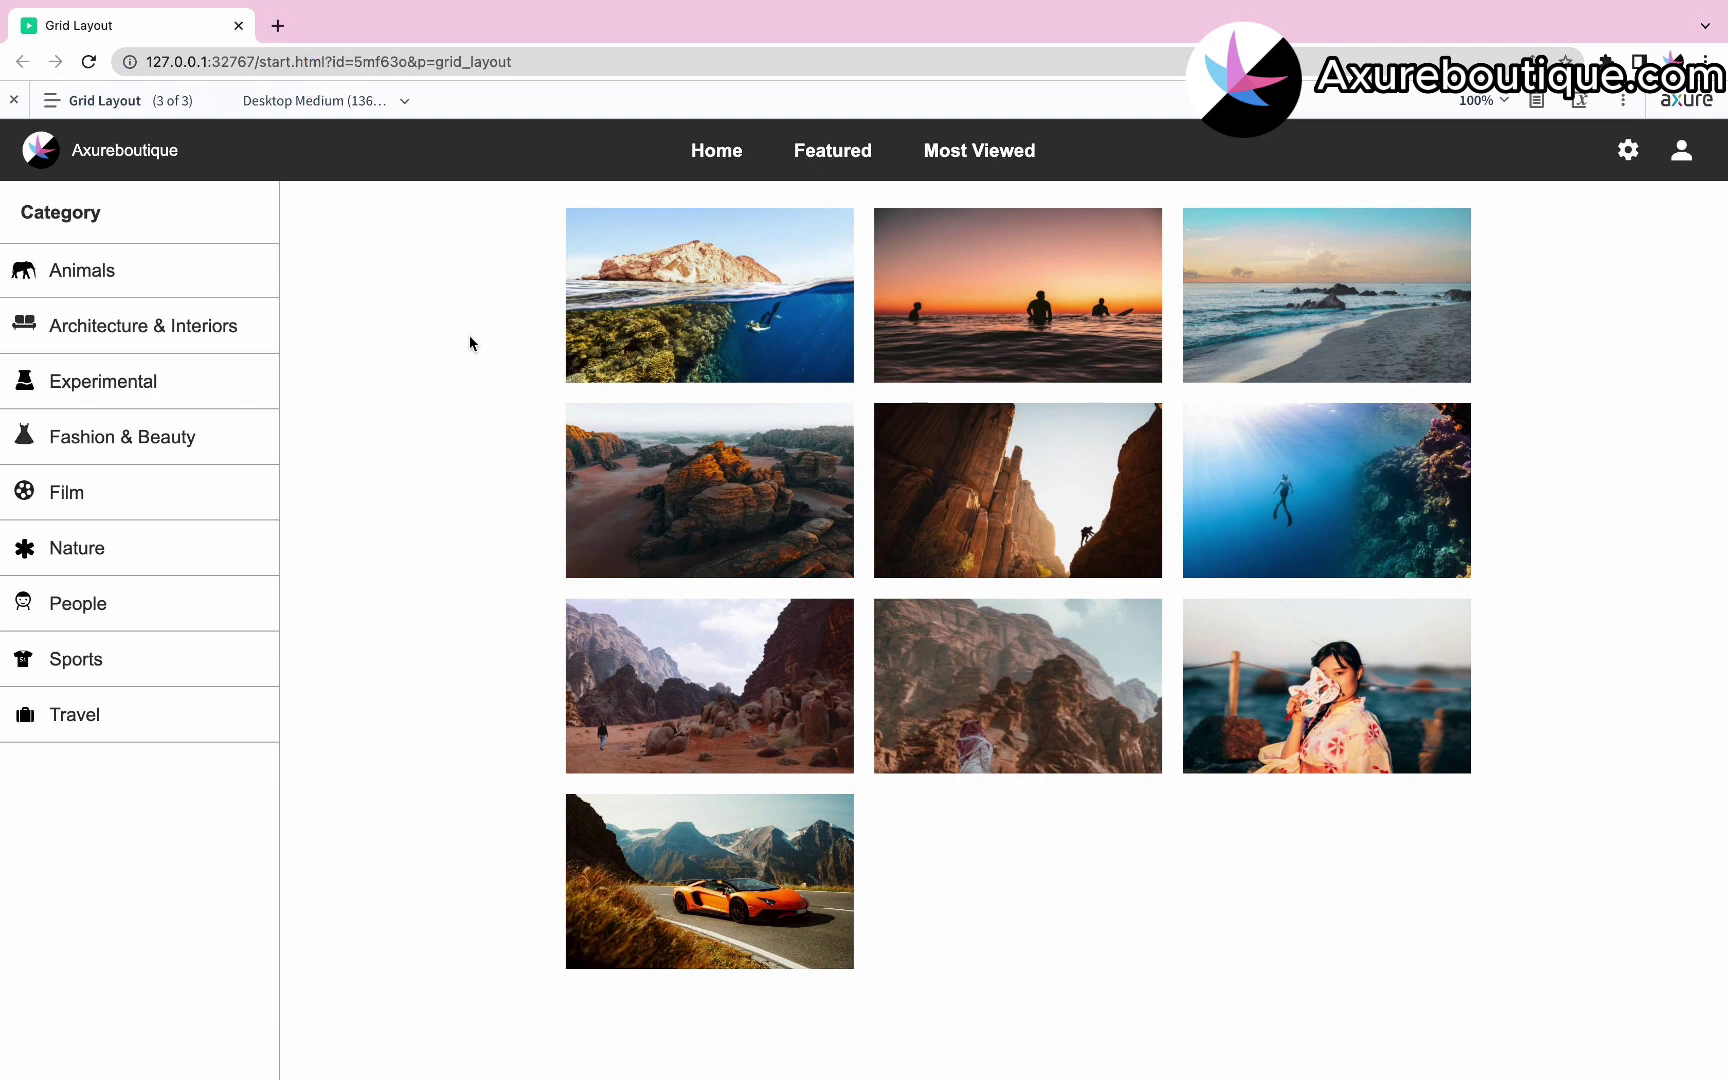
click(105, 100)
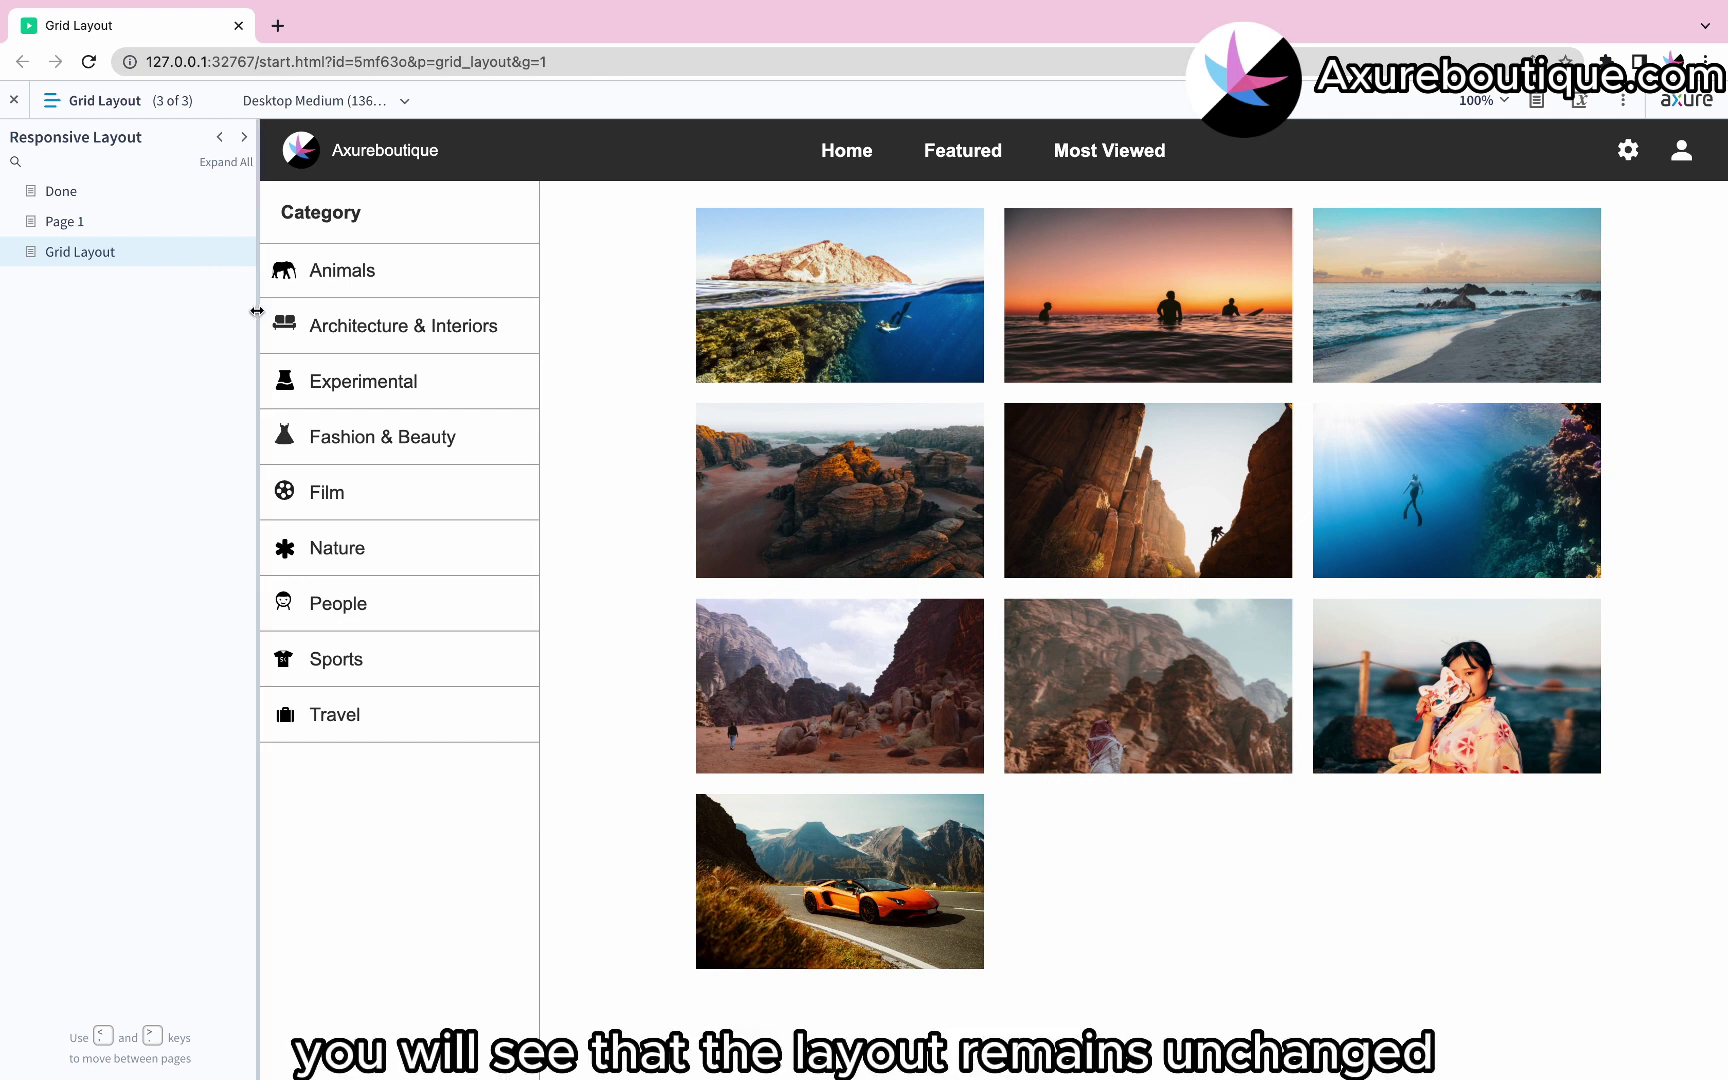
drag(257, 311, 392, 313)
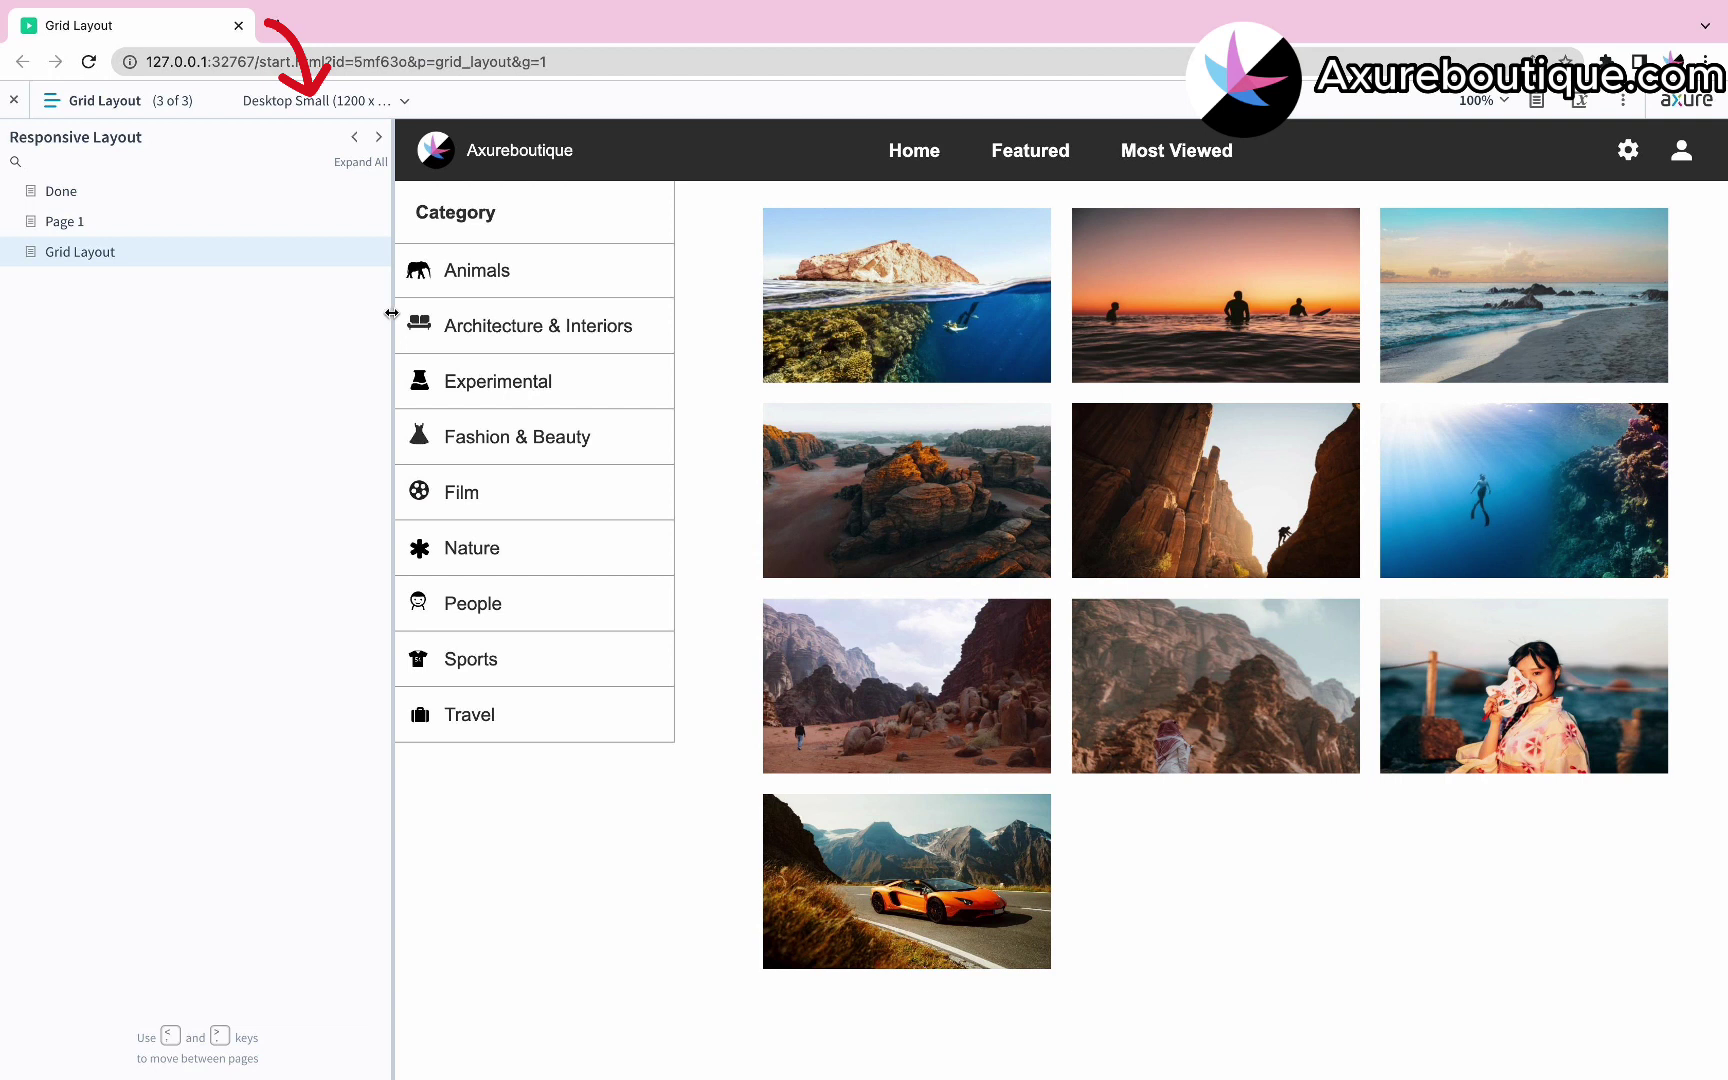
drag(391, 313, 584, 315)
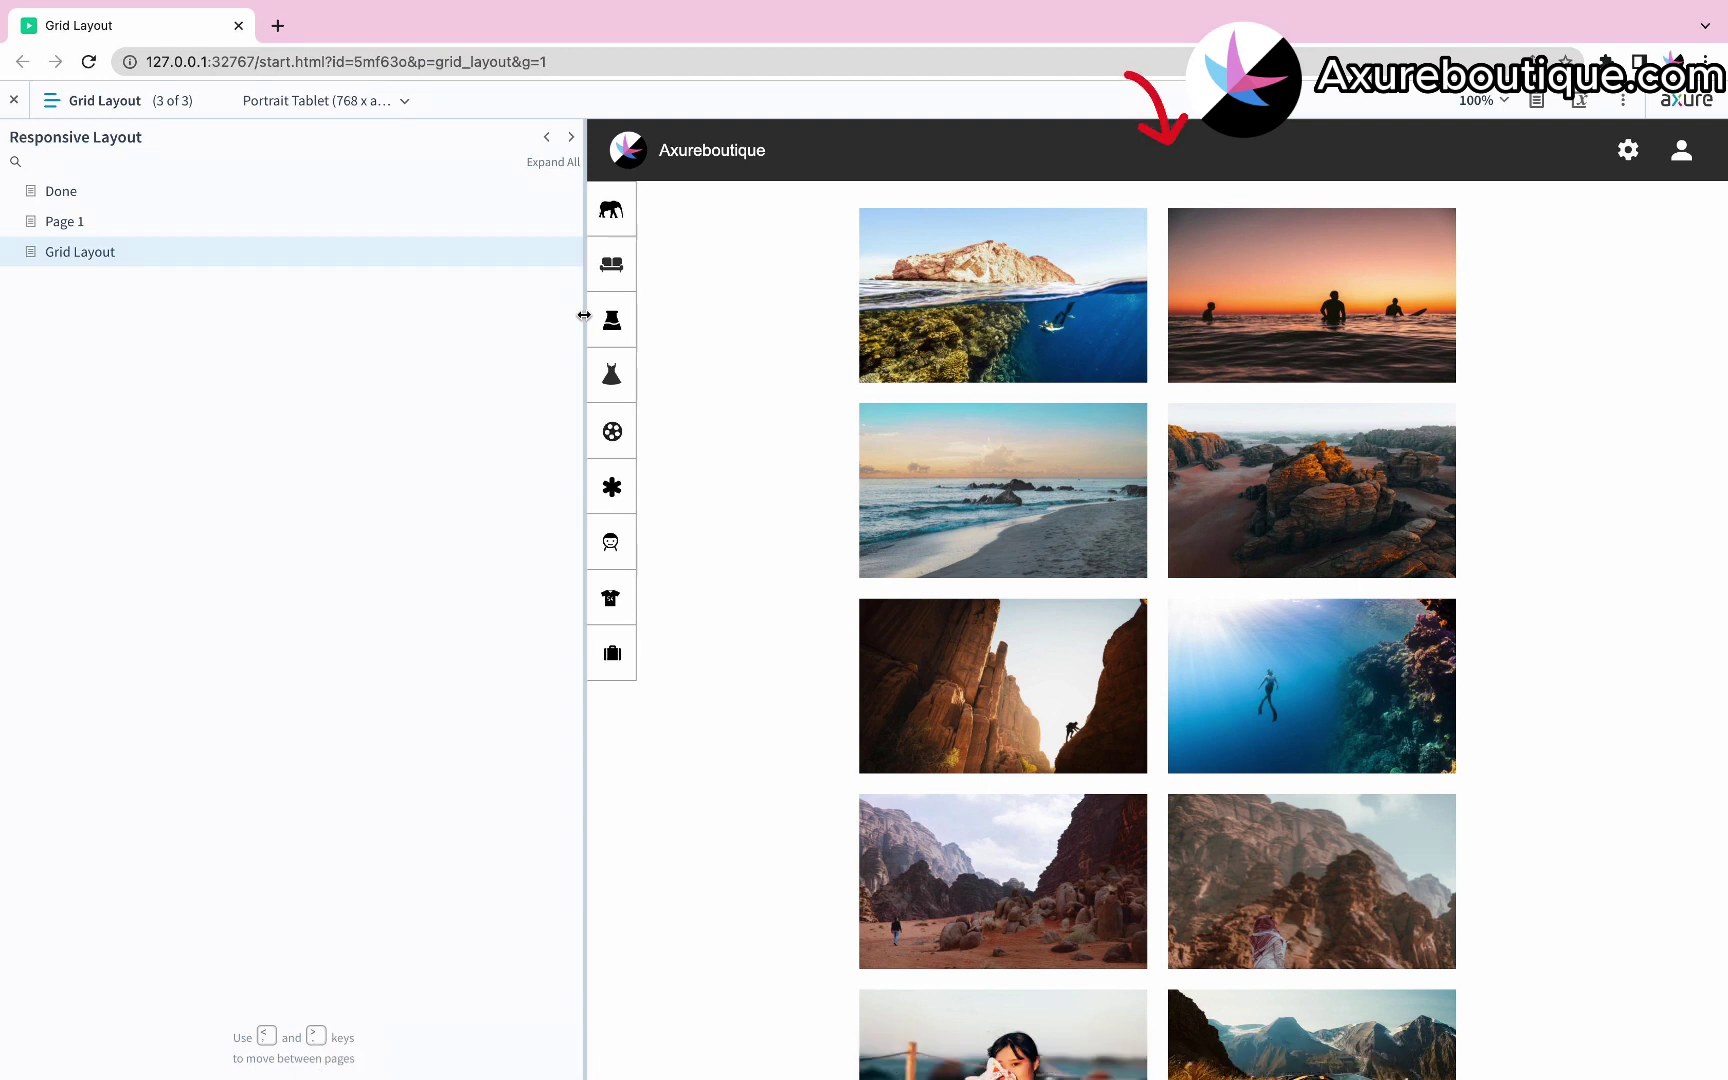
drag(584, 315, 998, 296)
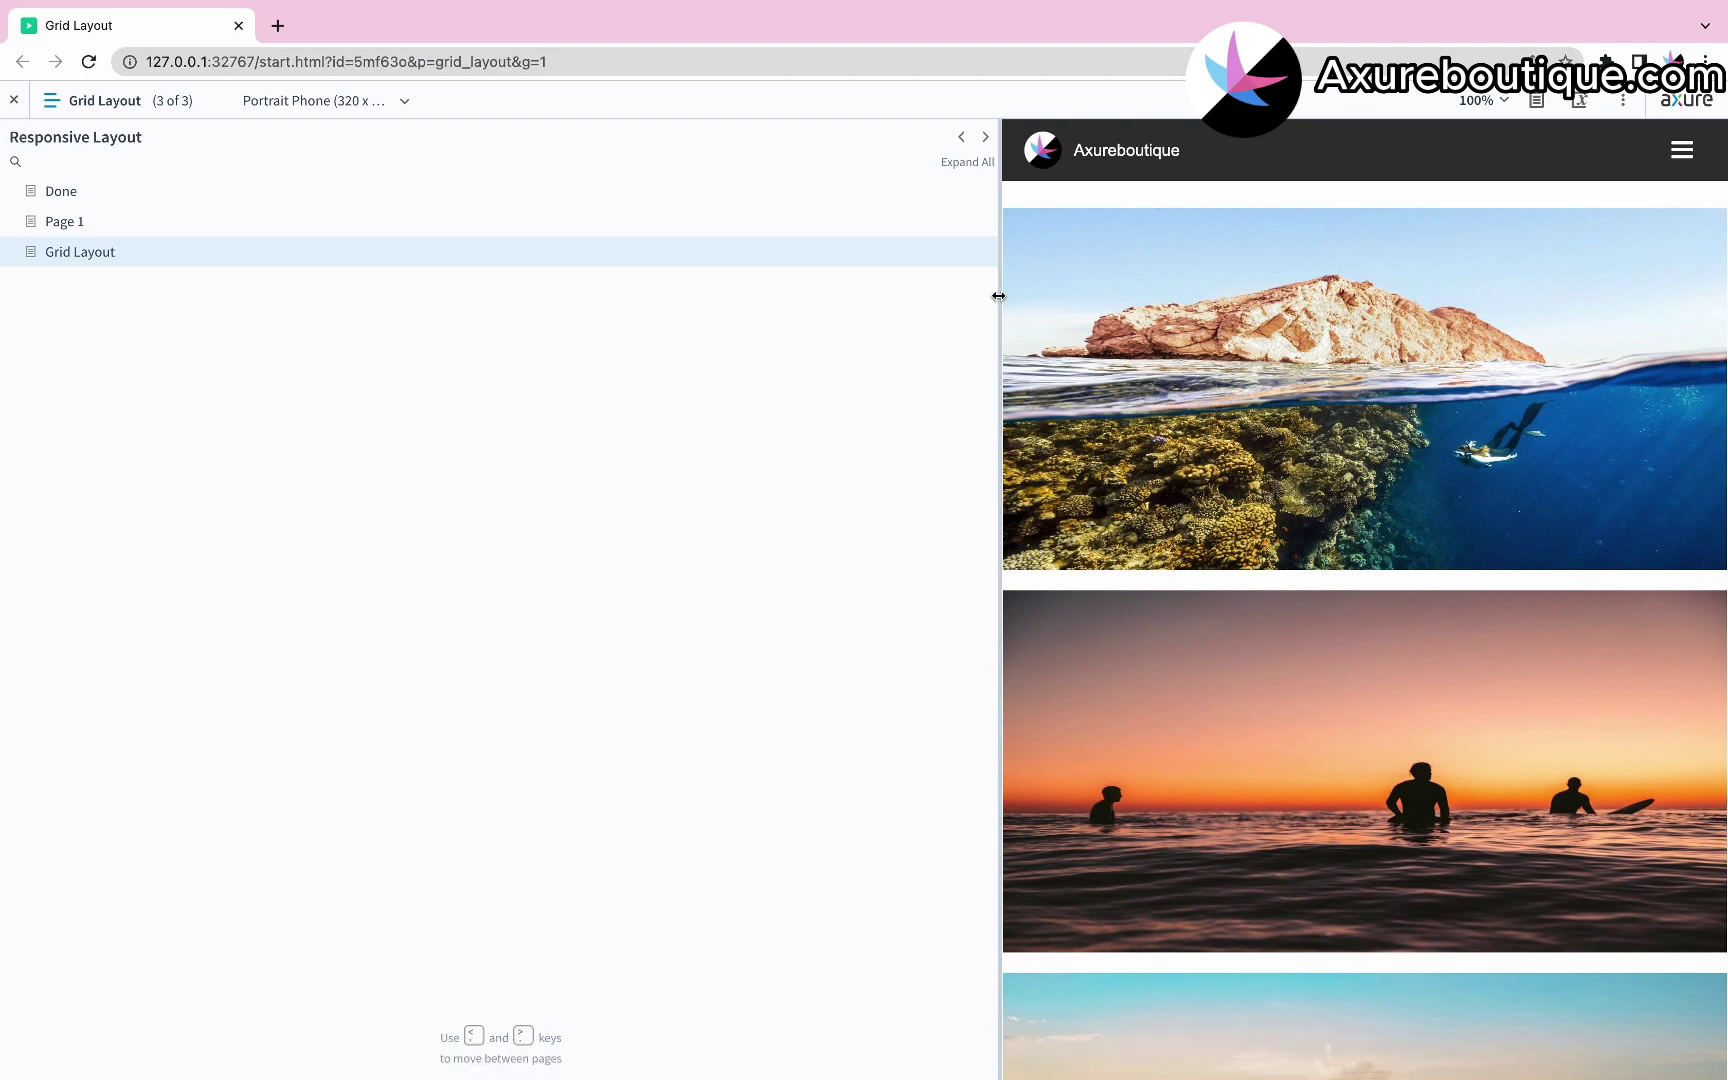
Check the enlarged images and their toolbar in the Portrait Phone view, and widen the page area back to Desktop Medium.
scroll(1083, 302, down, 10)
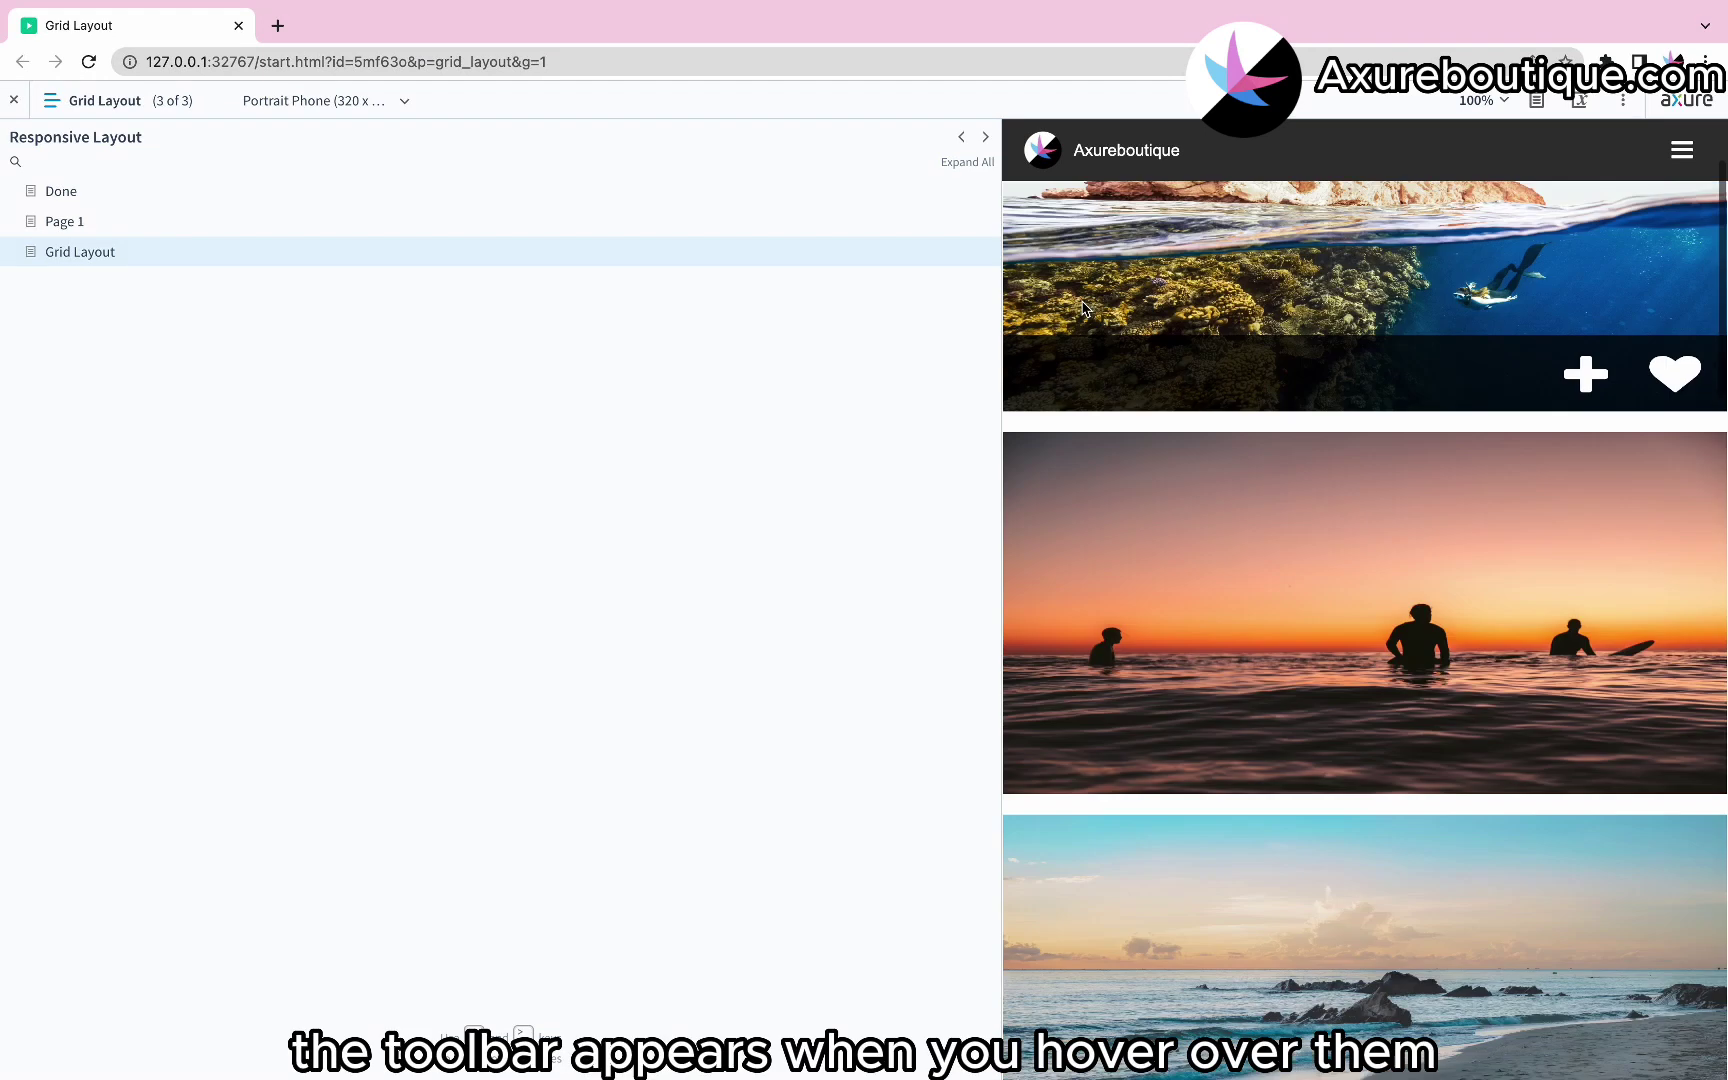
scroll(1084, 306, down, 5)
scroll(1084, 306, up, 10)
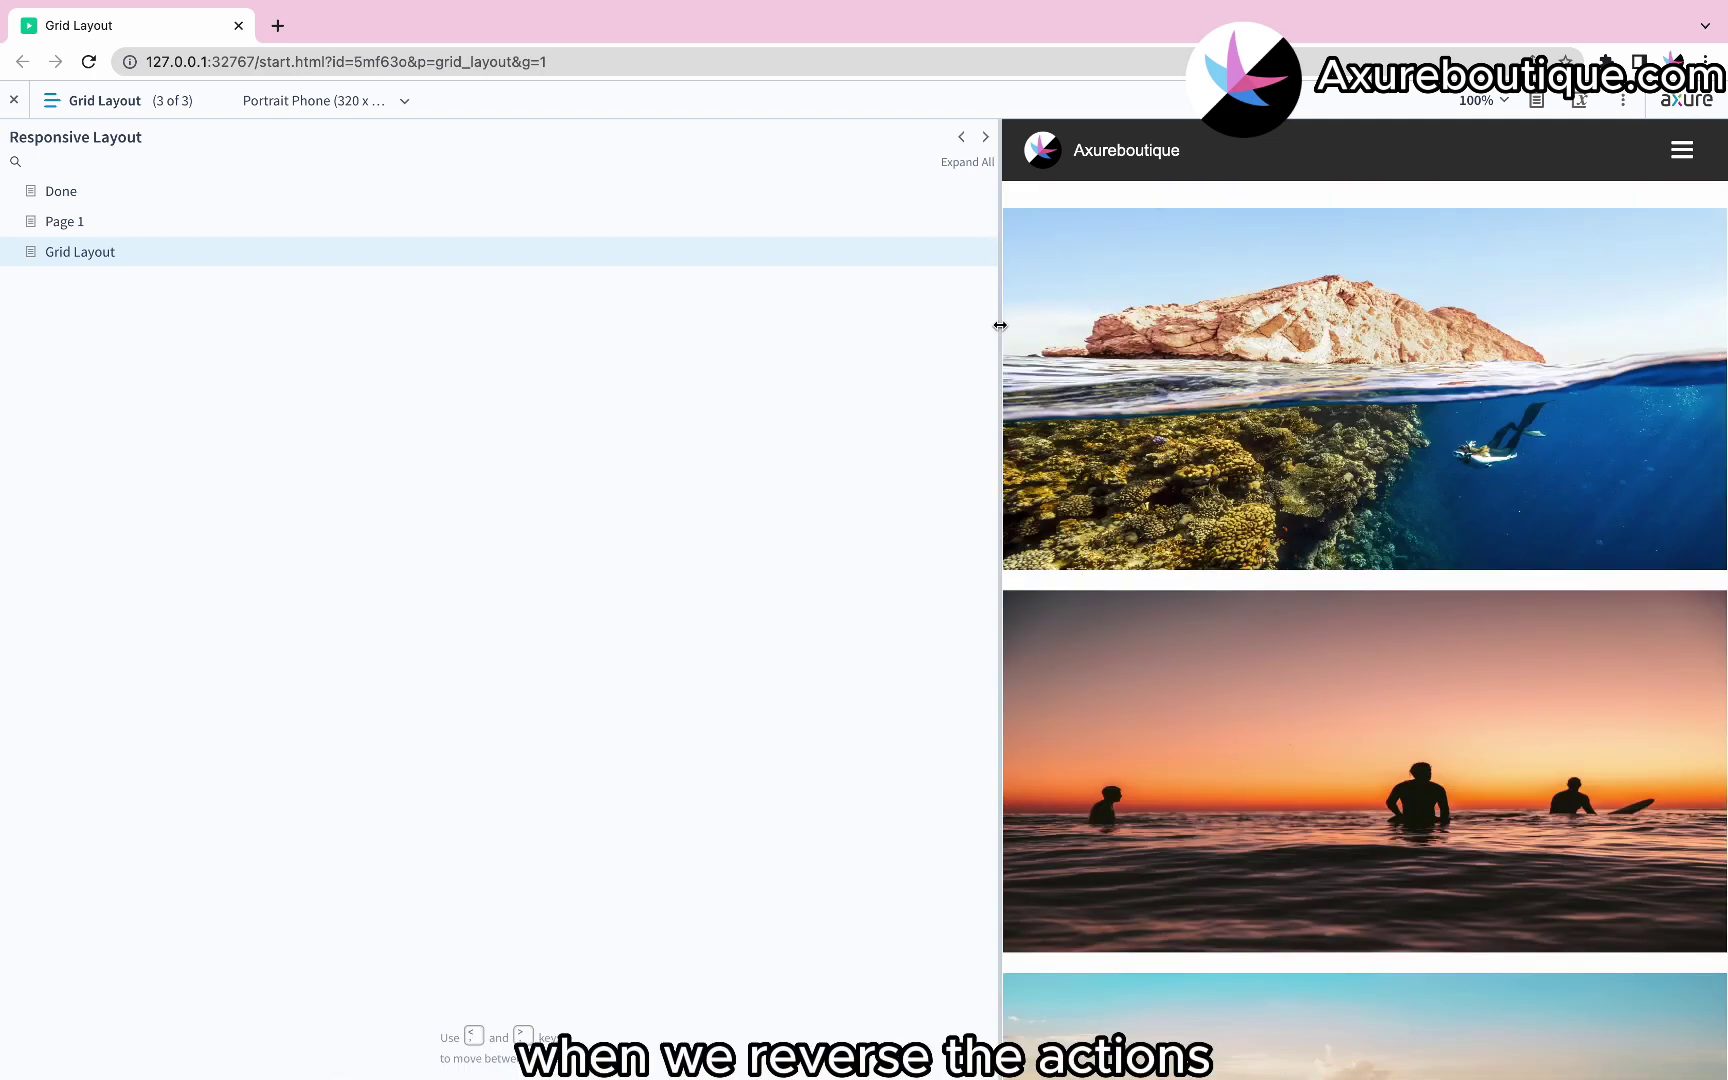
drag(1001, 326, 837, 338)
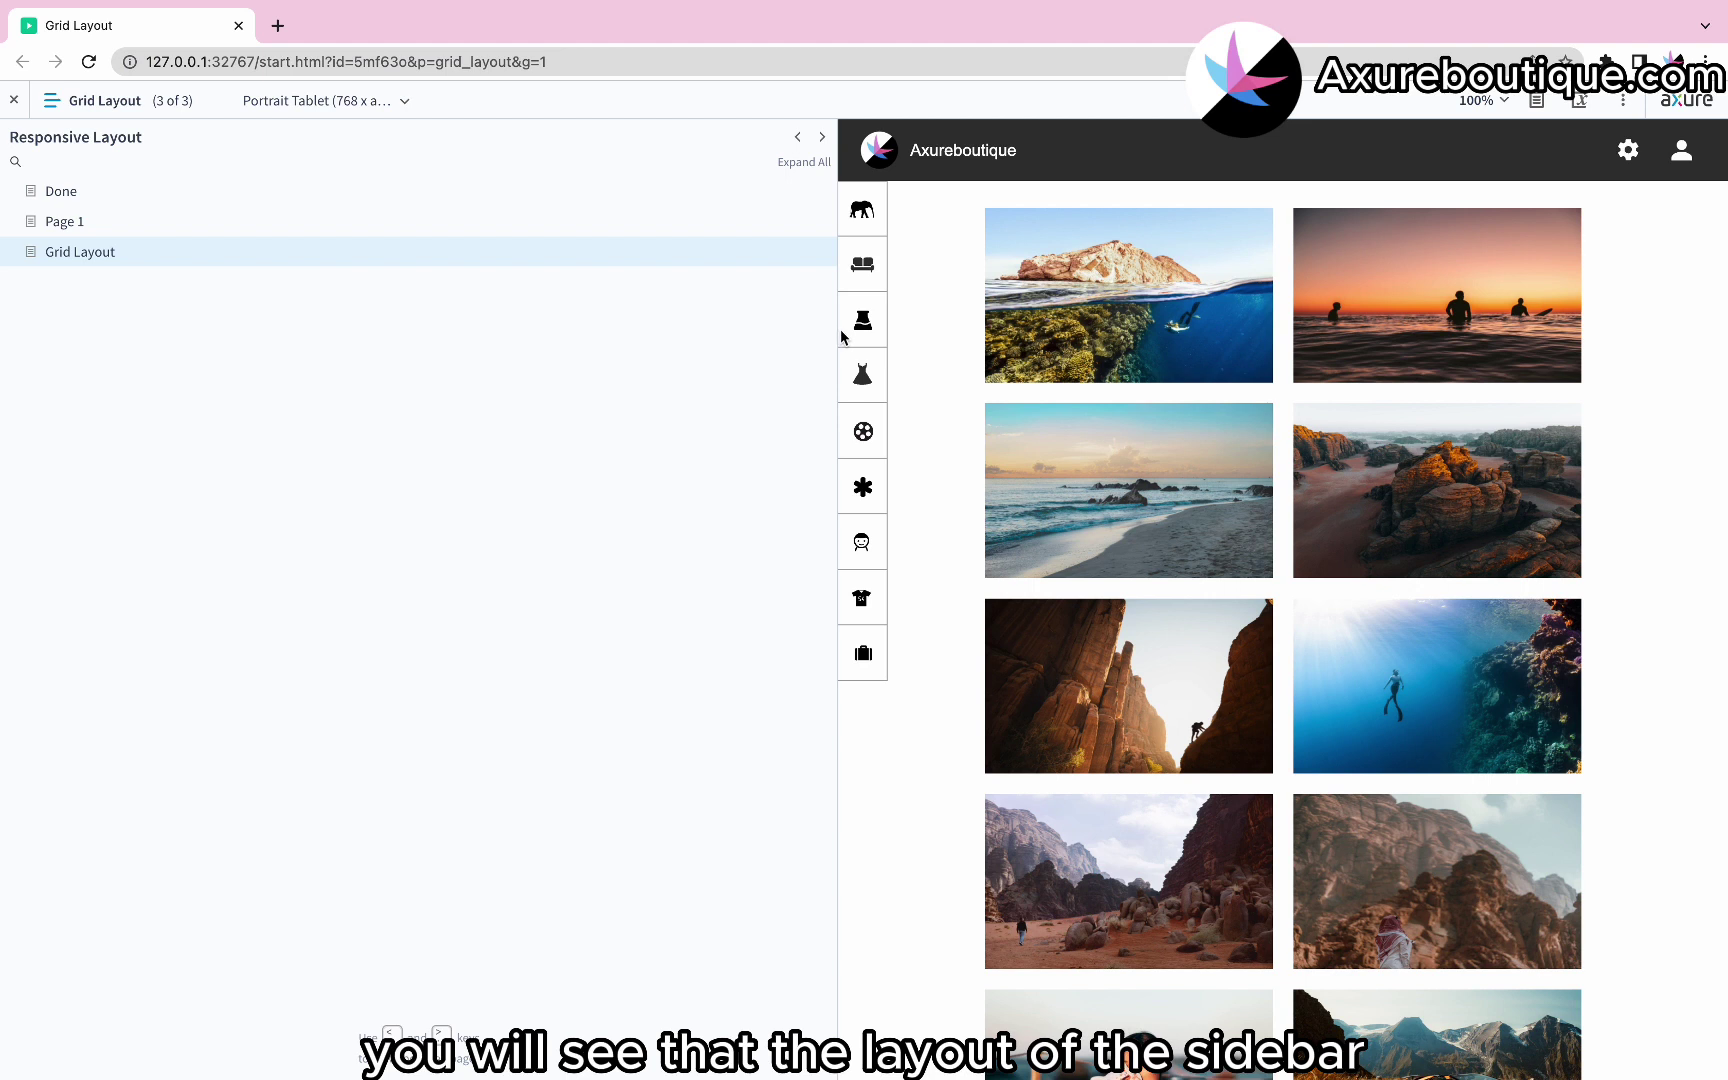
drag(833, 330, 222, 355)
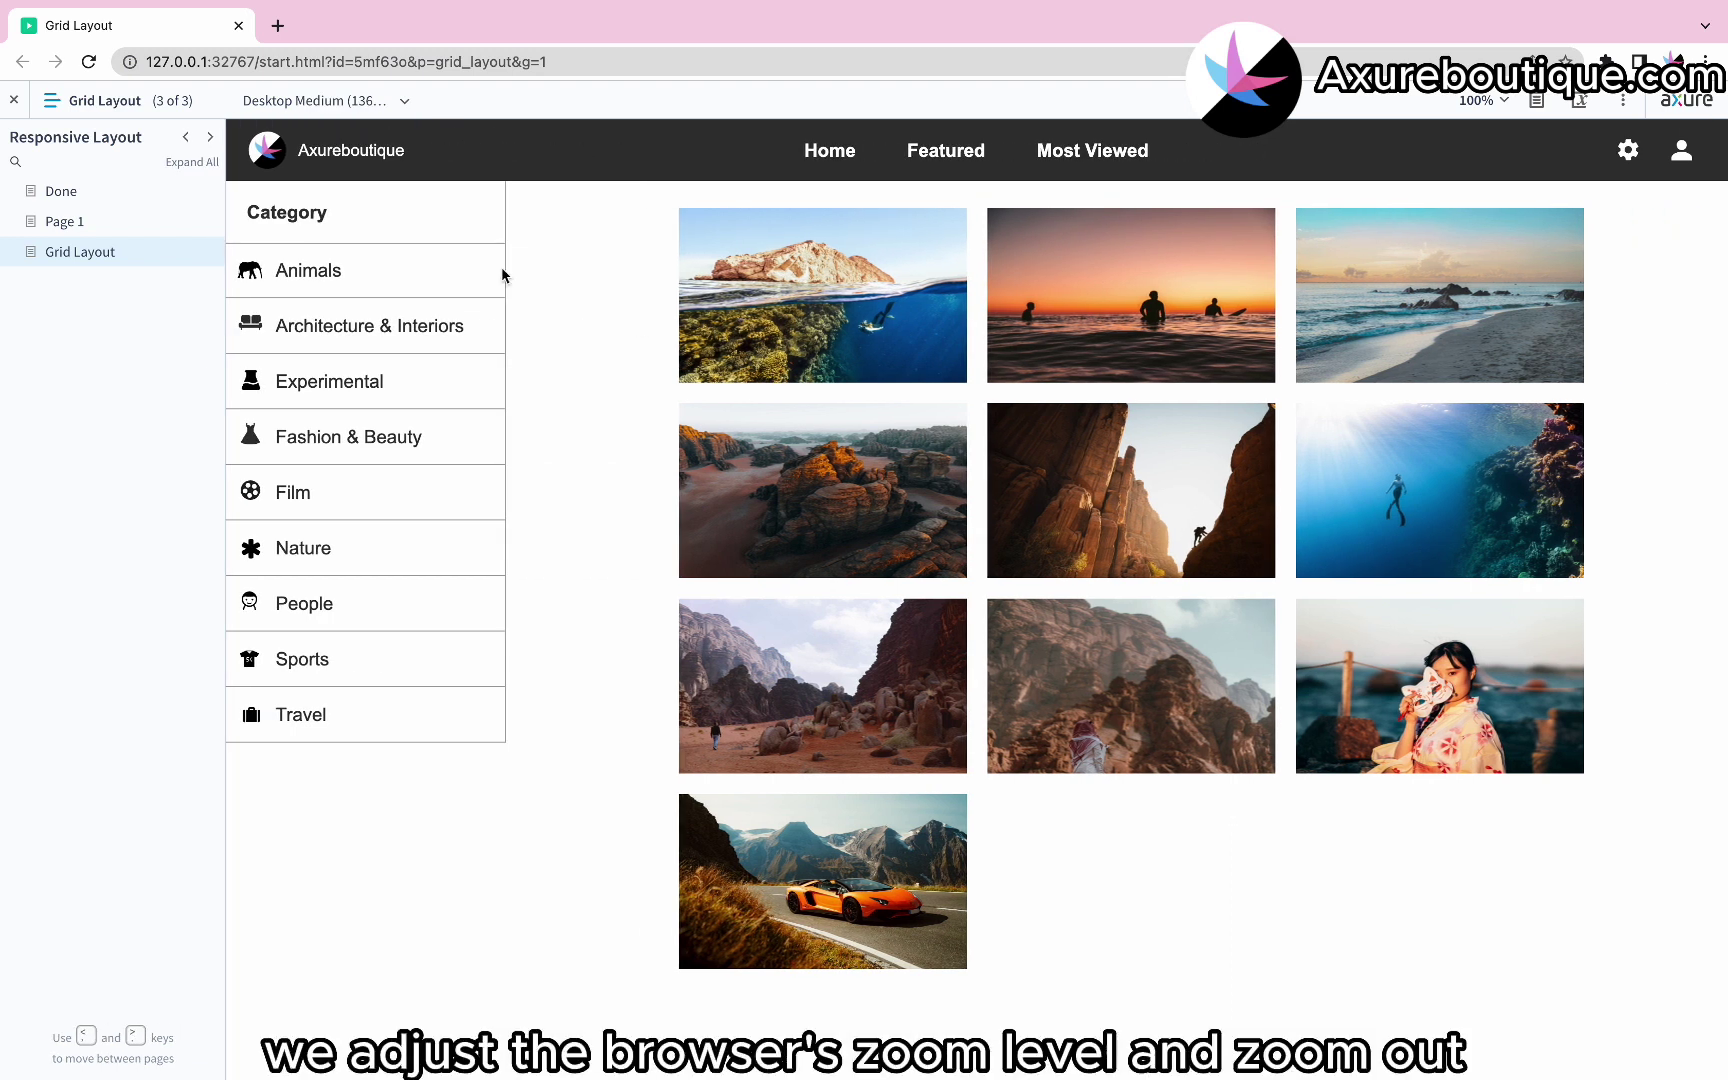
Reduce the browser's zoom by two levels to examine the layout at a larger page width.
click(1705, 61)
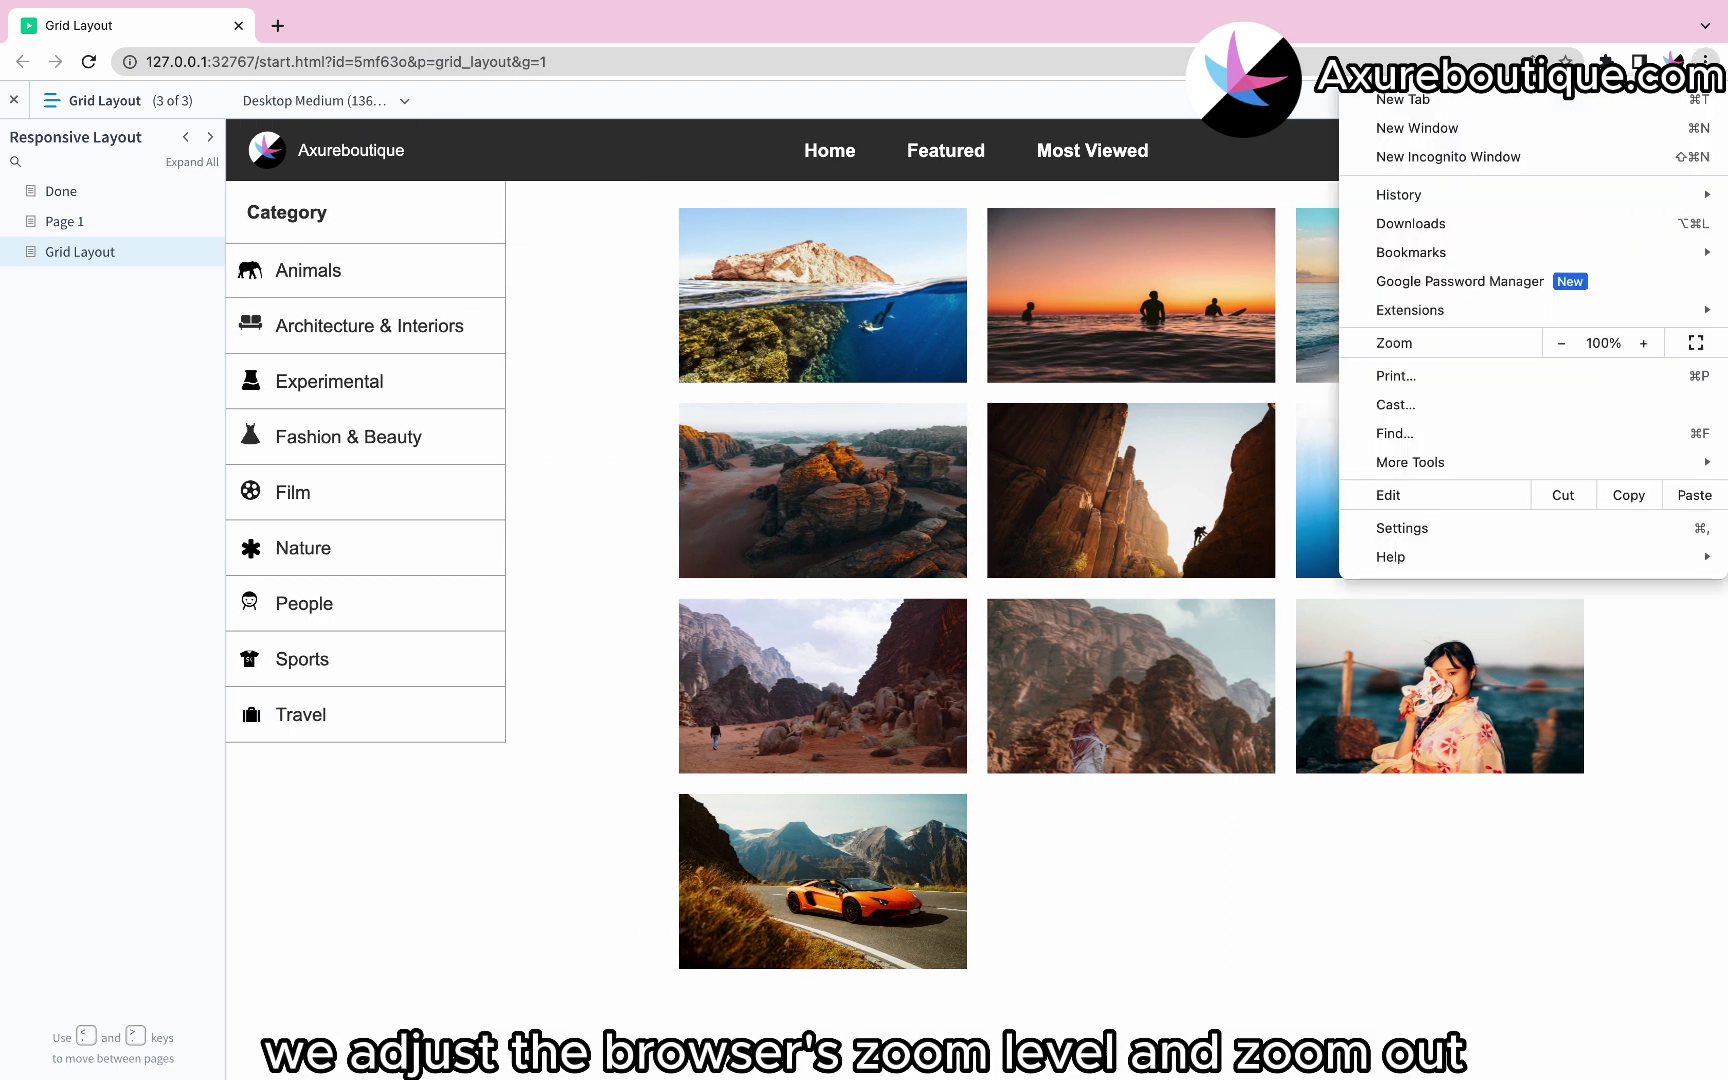
click(1561, 343)
click(1561, 343)
click(553, 488)
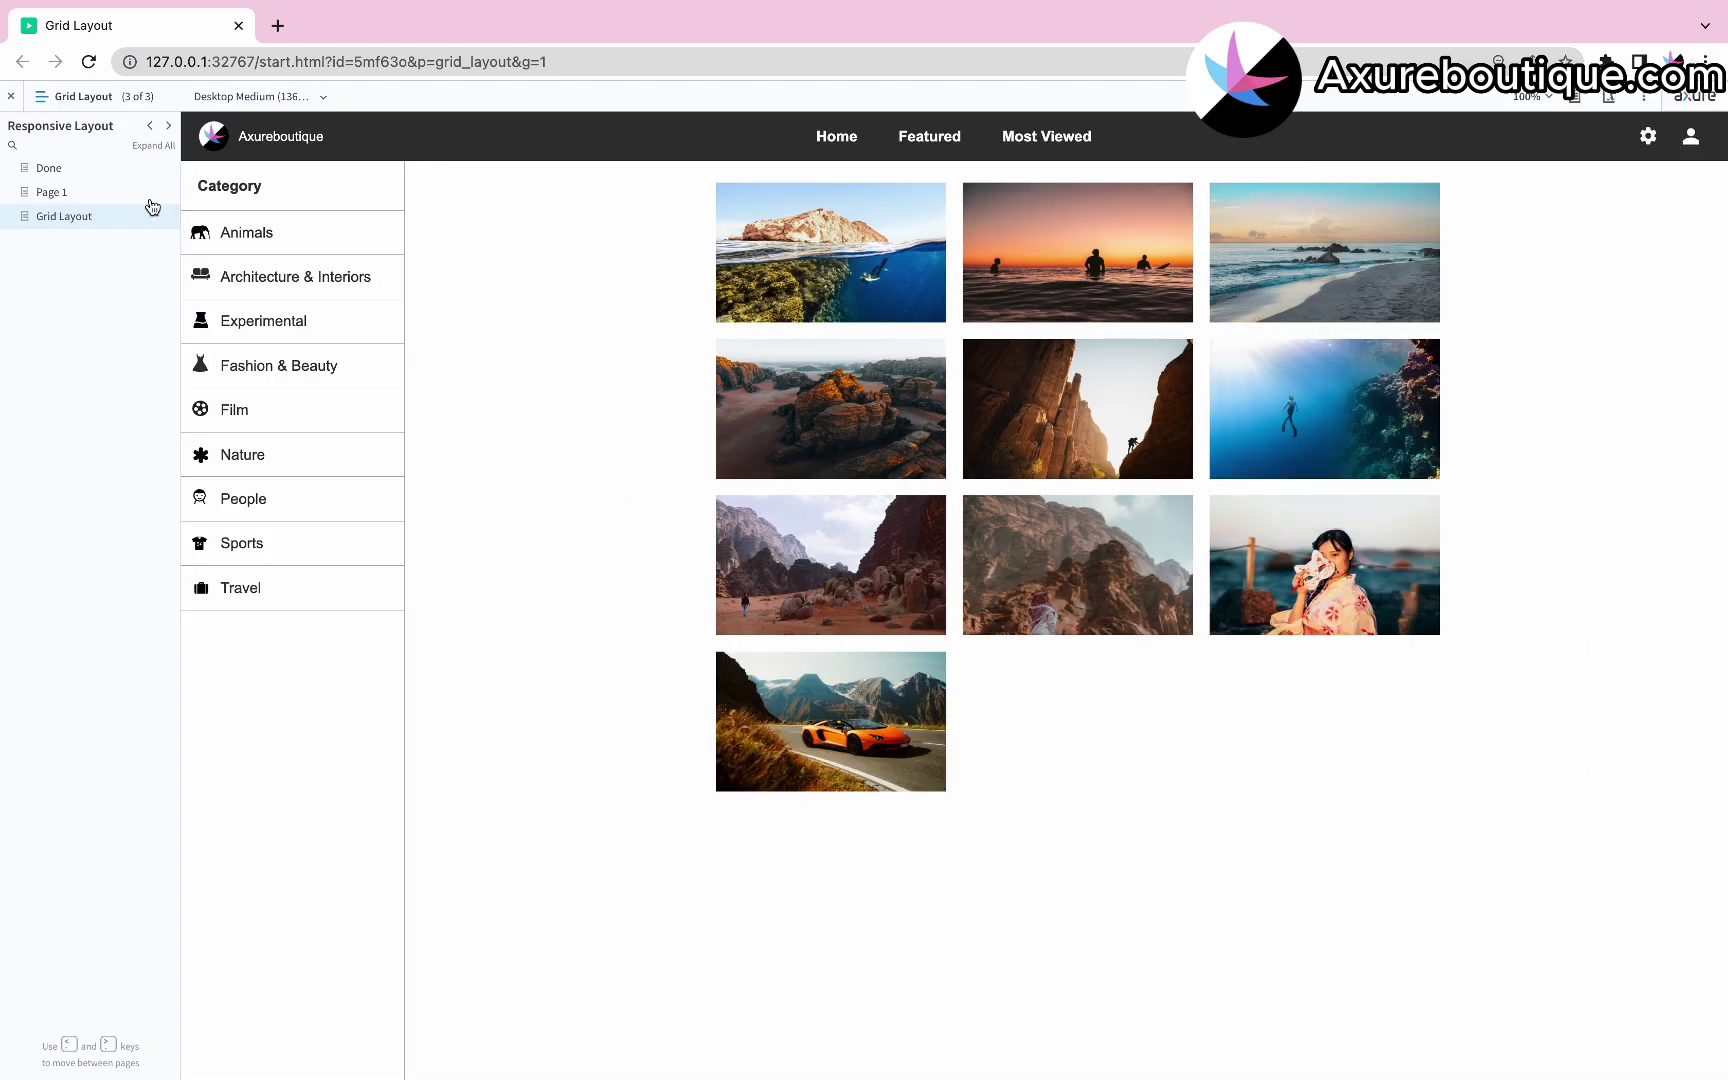
Toggle the preview's page list to compare the Desktop Large and Desktop Medium layouts.
click(113, 97)
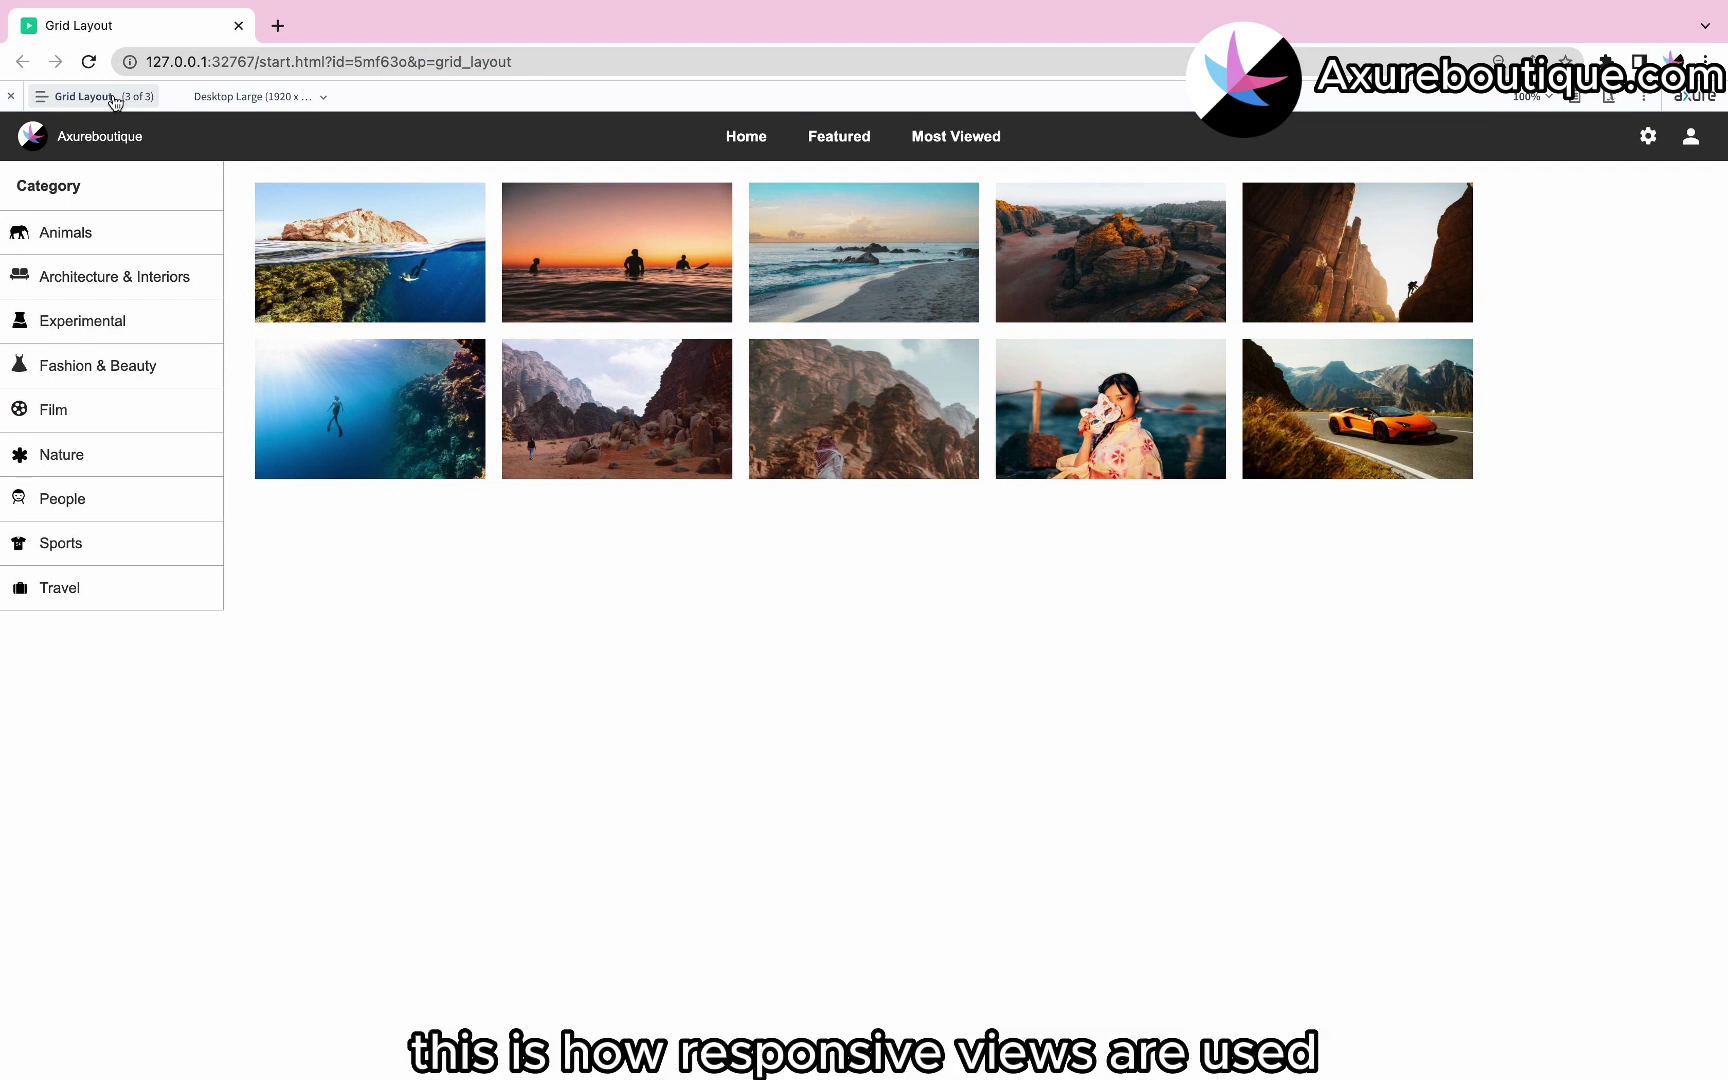
click(113, 97)
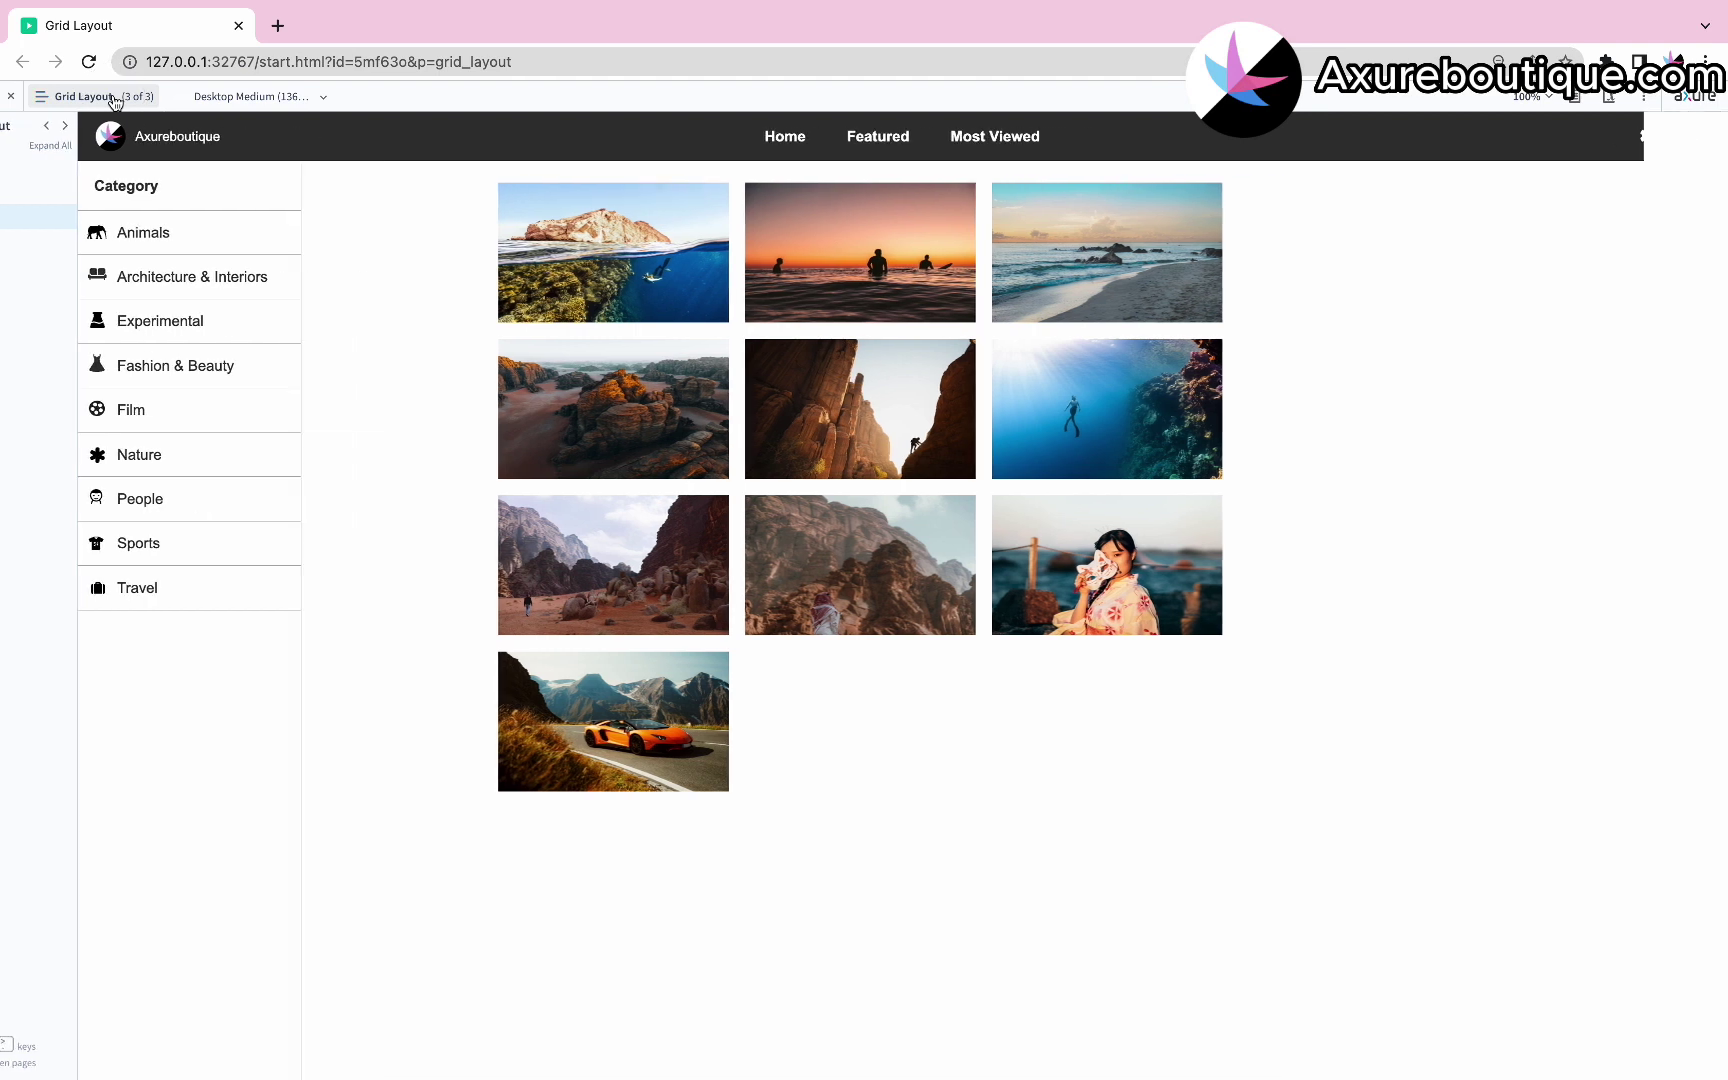
click(113, 97)
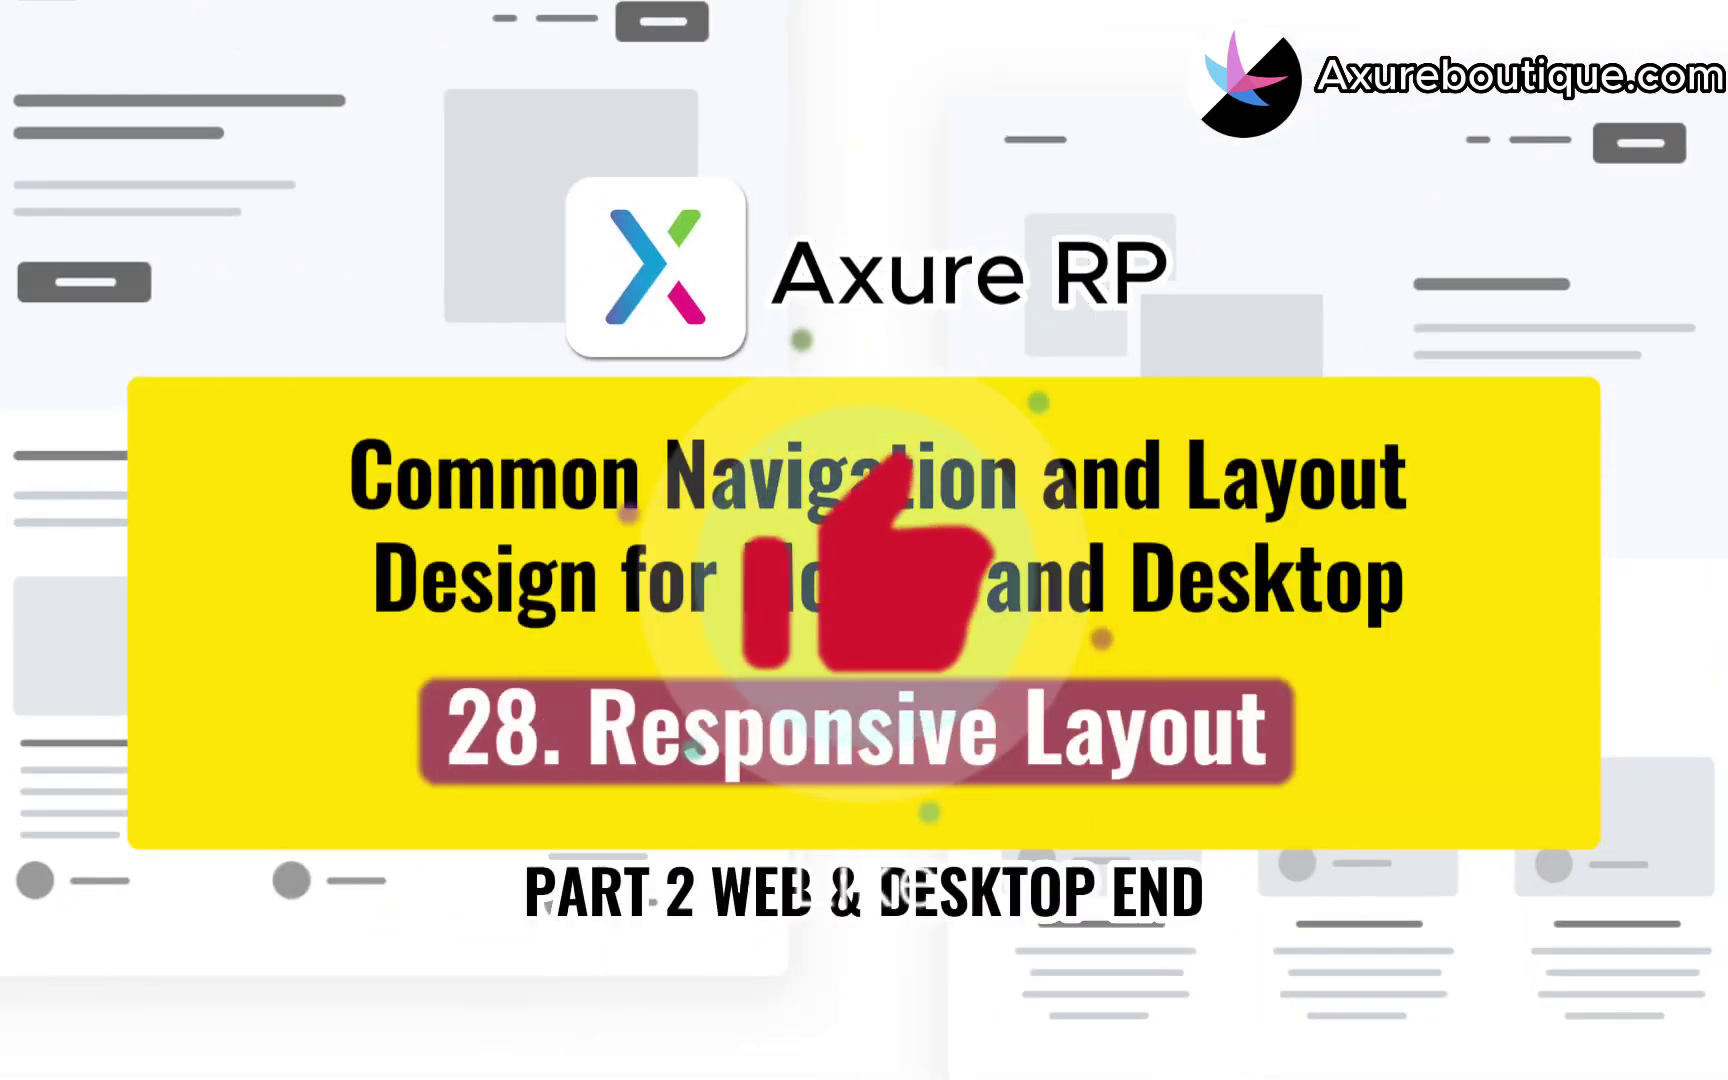